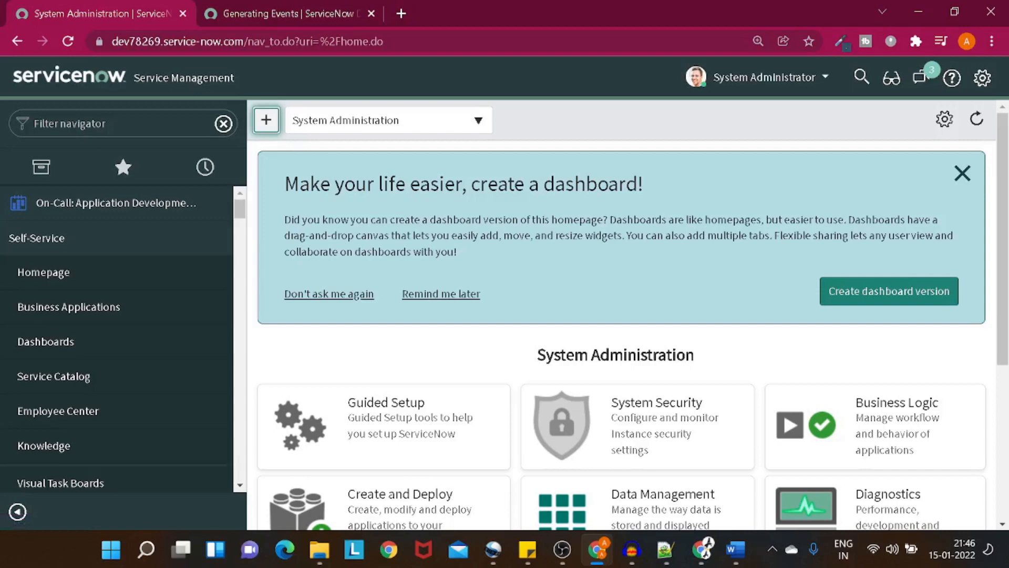
# Step: Filter the navigator for 'email pr' and open System Properties > Email Properties
pyautogui.click(70, 123)
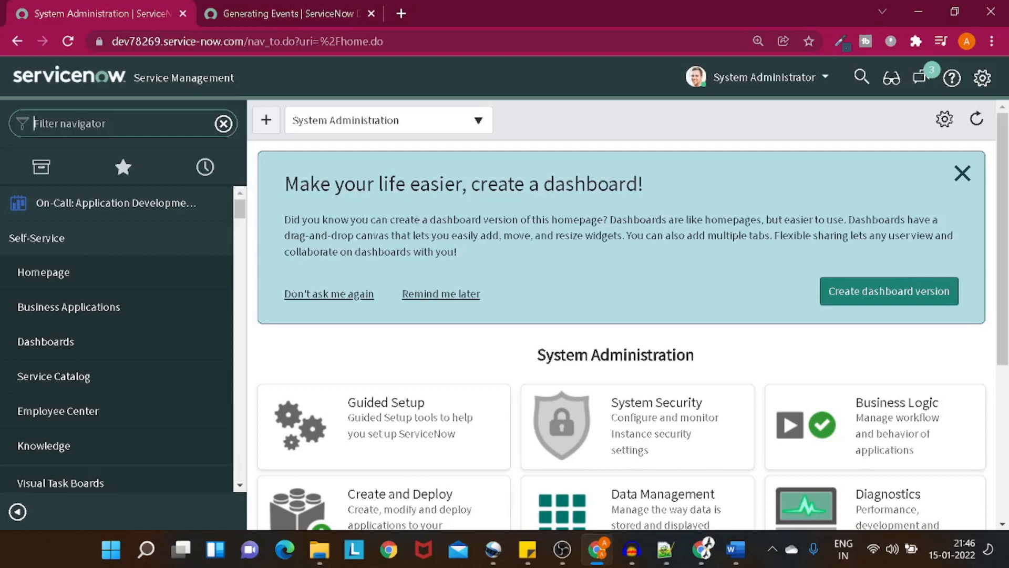
pyautogui.write('email')
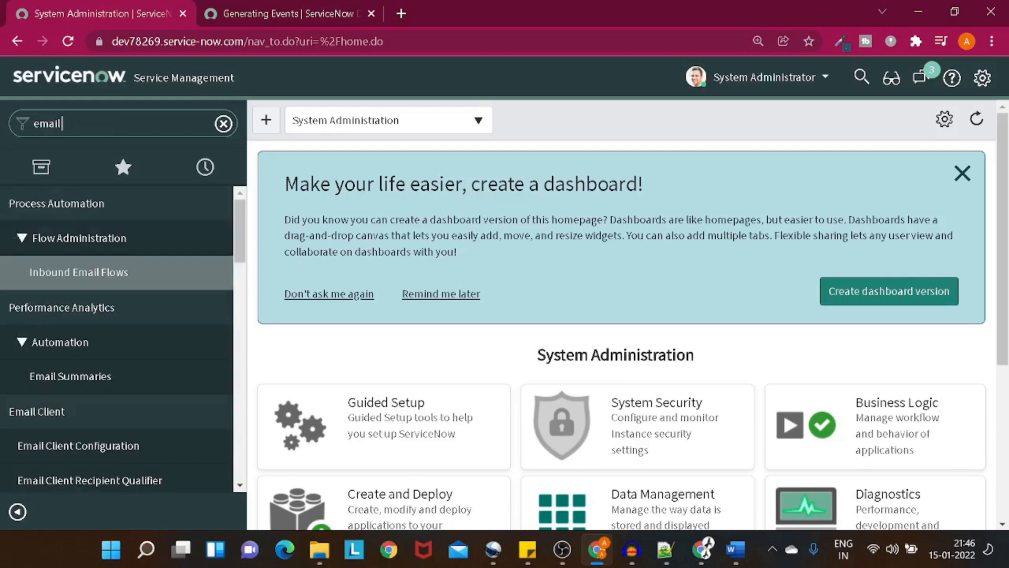
pyautogui.write(' pr')
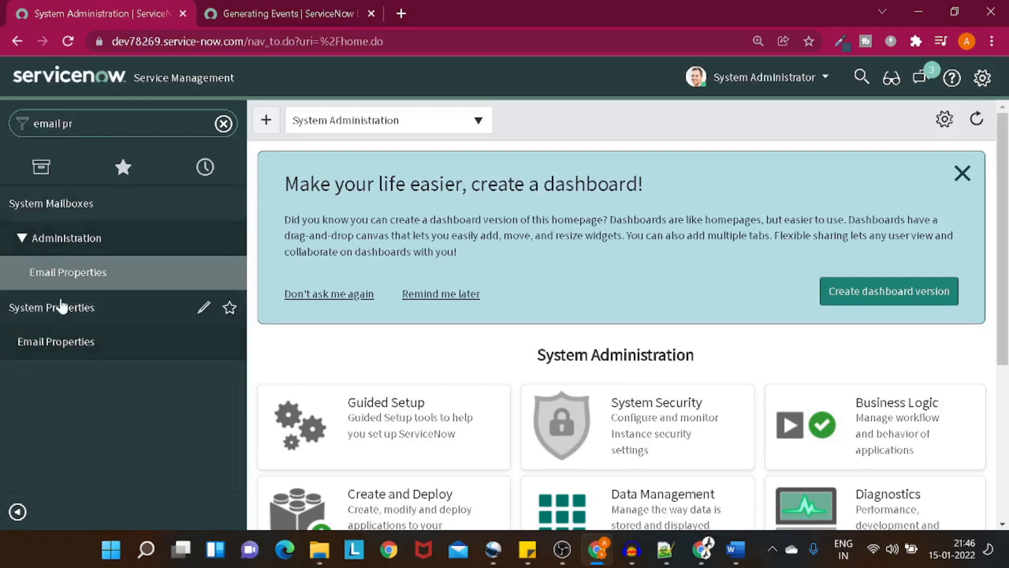
pyautogui.click(62, 307)
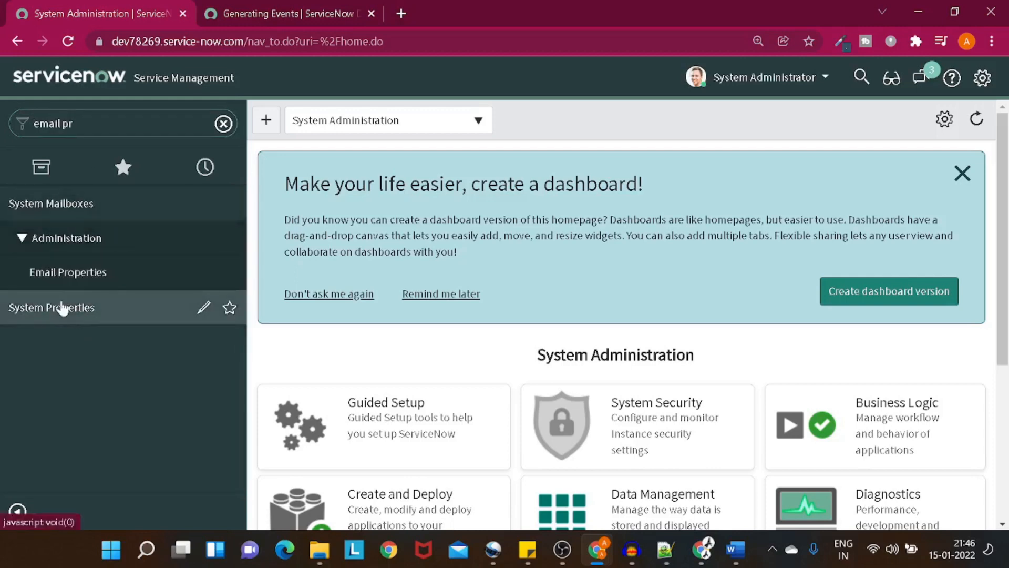
pyautogui.click(63, 307)
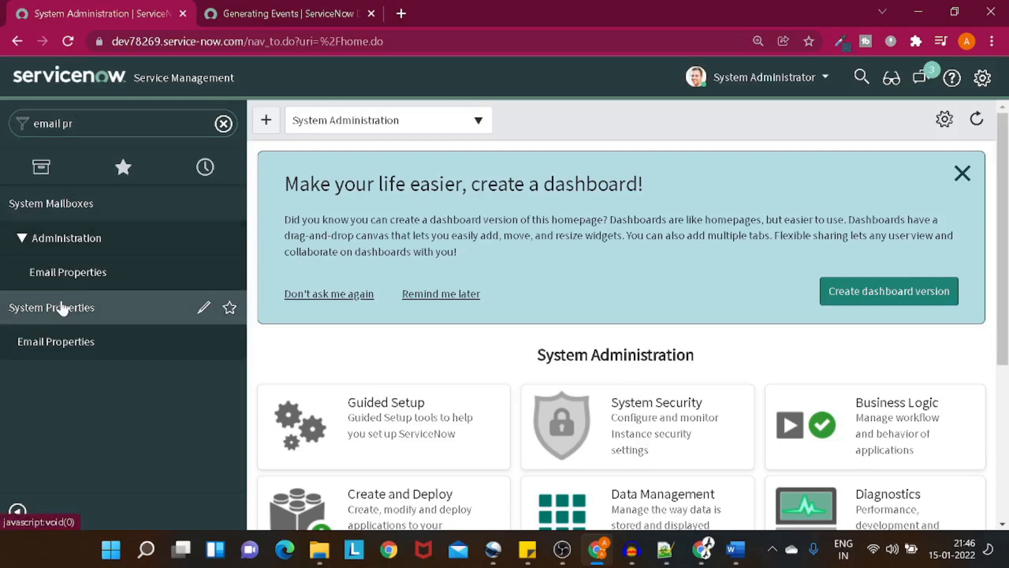
pyautogui.click(25, 347)
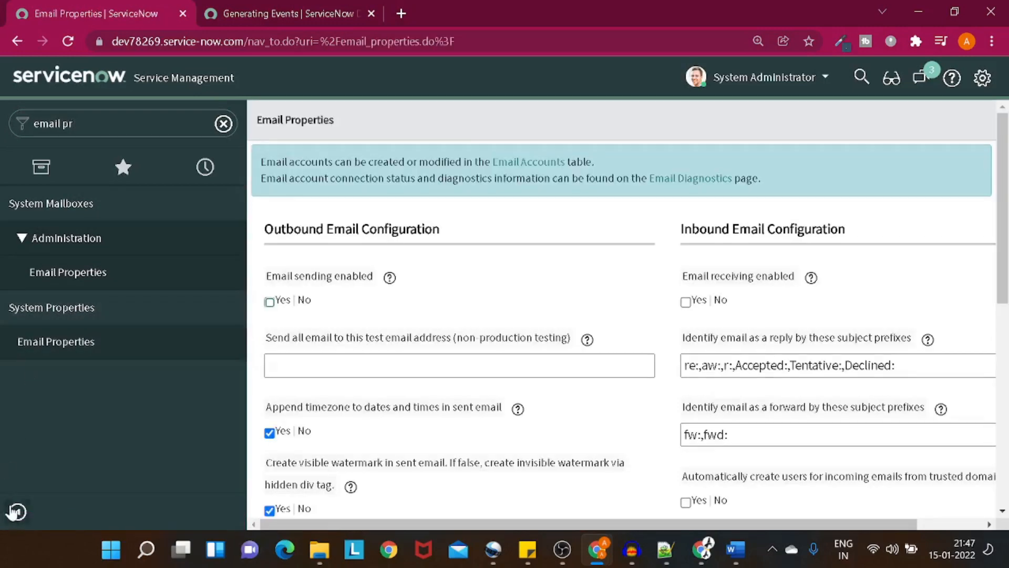
pyautogui.click(17, 511)
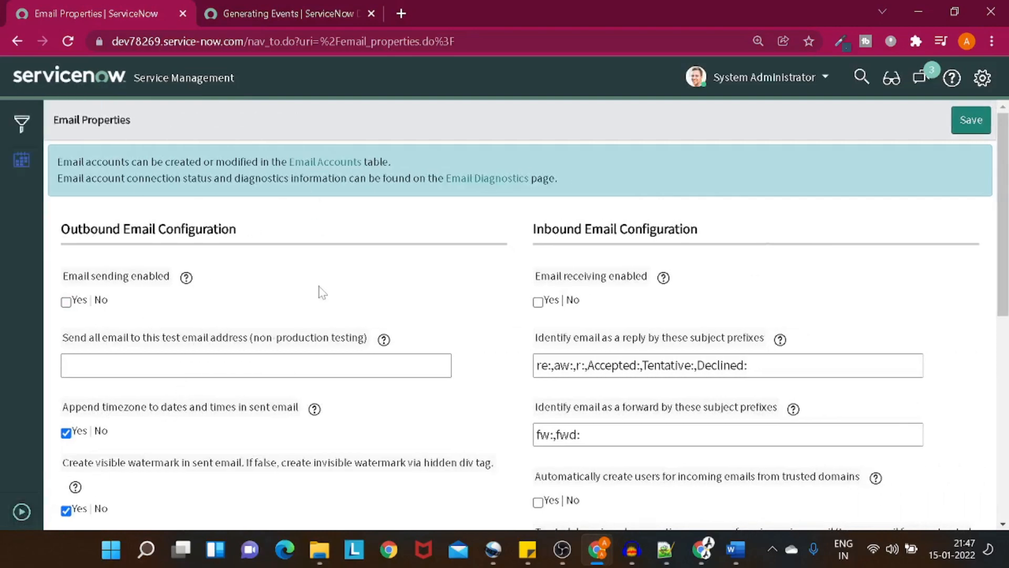
# Step: Set Email sending enabled and Email receiving enabled to Yes, then save the properties
pyautogui.scroll(-9, 322, 293)
pyautogui.scroll(10, 322, 292)
pyautogui.moveTo(65, 285); pyautogui.dragTo(160, 287)
pyautogui.click(120, 284)
pyautogui.doubleClick(538, 309)
pyautogui.click(537, 304)
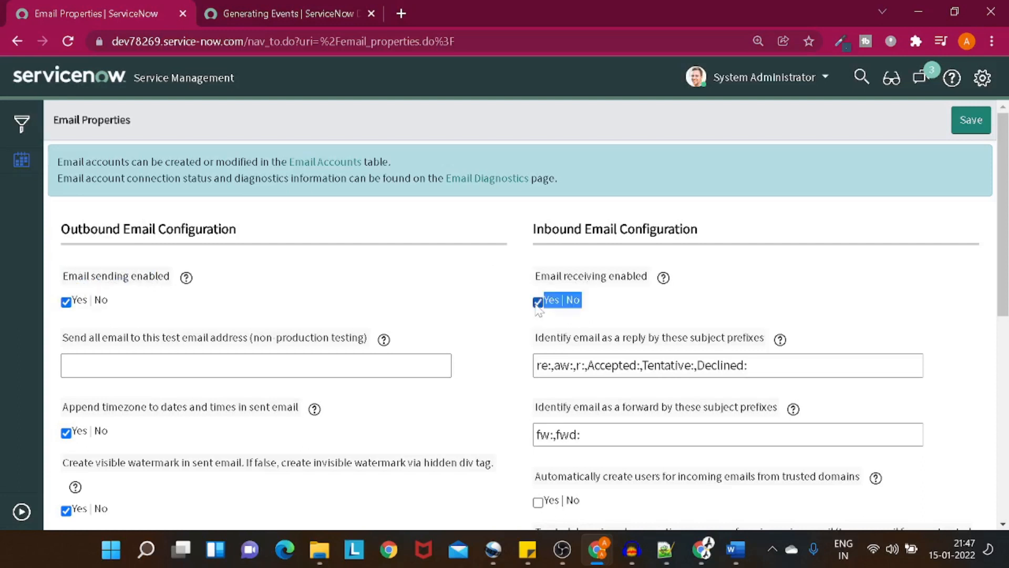
pyautogui.click(981, 120)
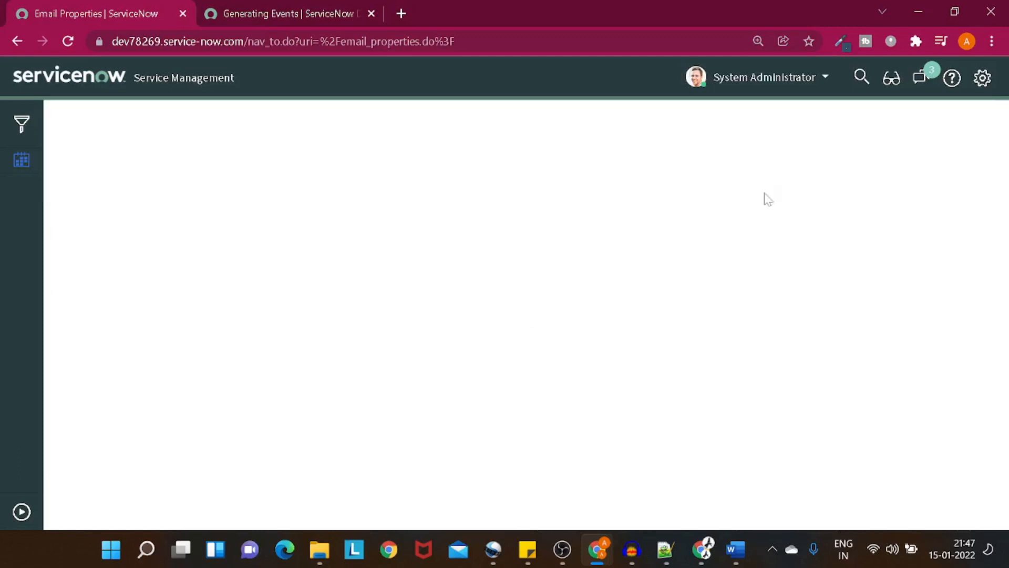
pyautogui.click(21, 512)
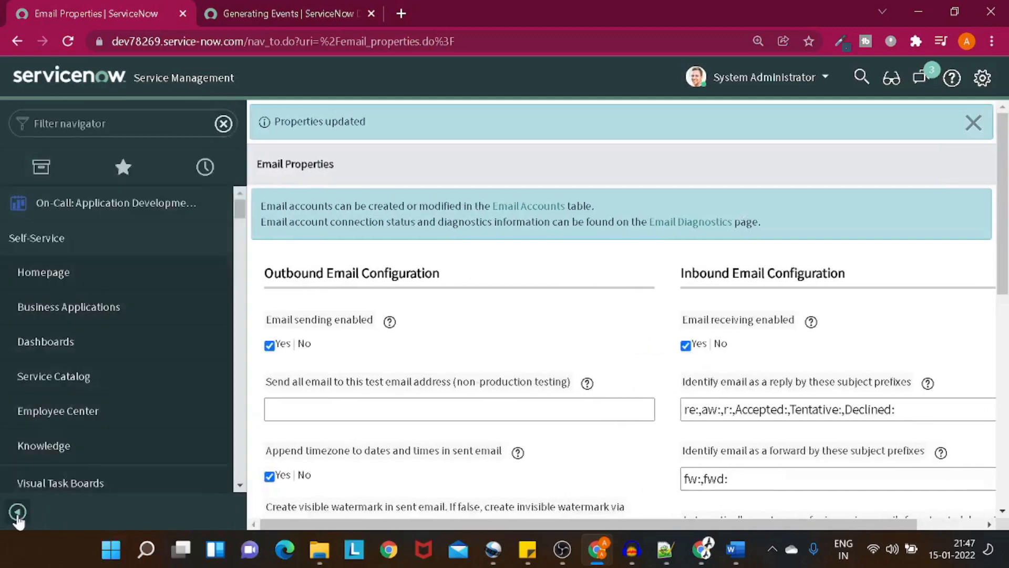
# Step: Open a blank Incident form by entering incident.do in the navigator filter
pyautogui.click(224, 124)
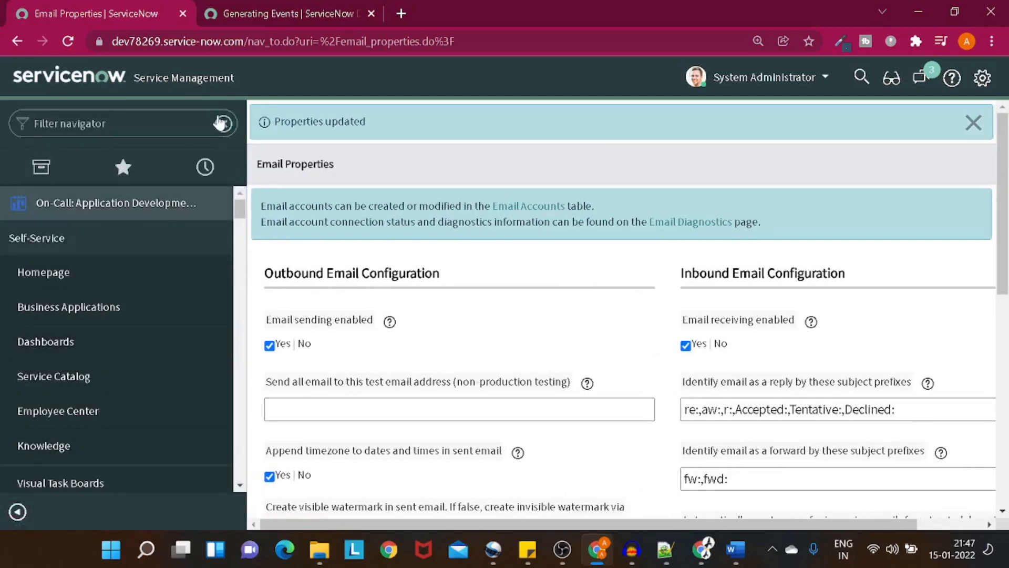
pyautogui.write('inciden')
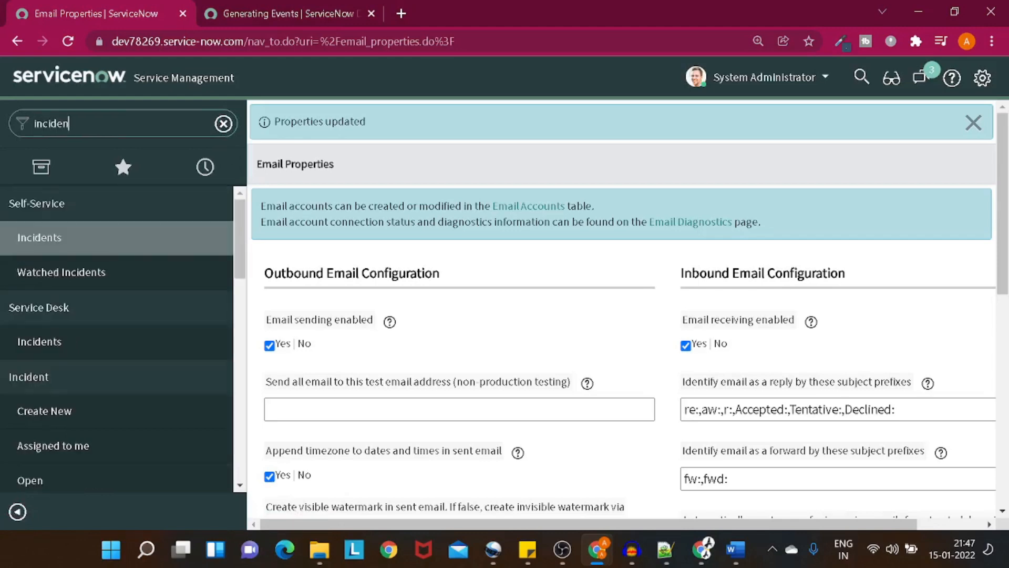
pyautogui.write('t.do')
pyautogui.press('Return')
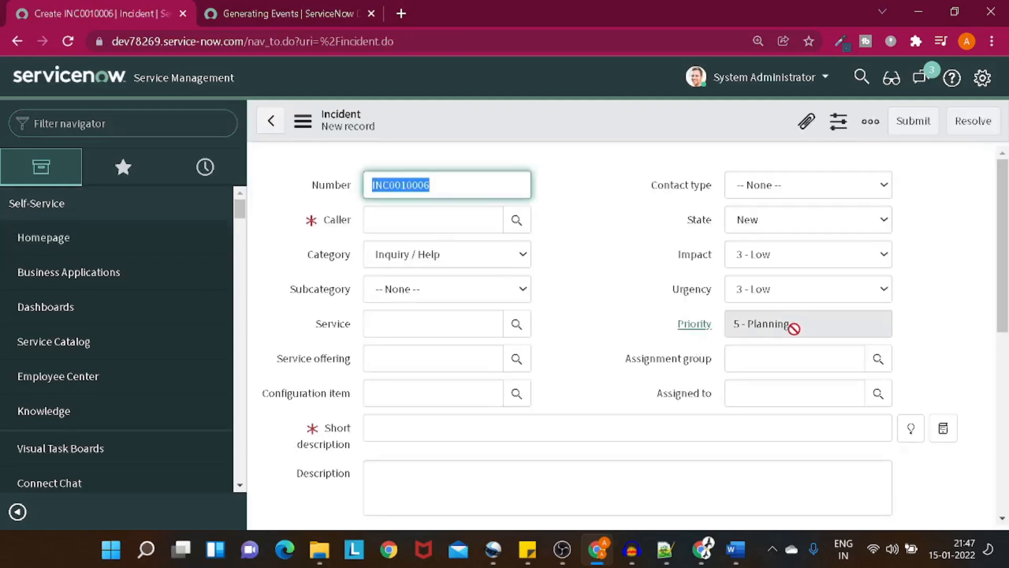
pyautogui.click(784, 327)
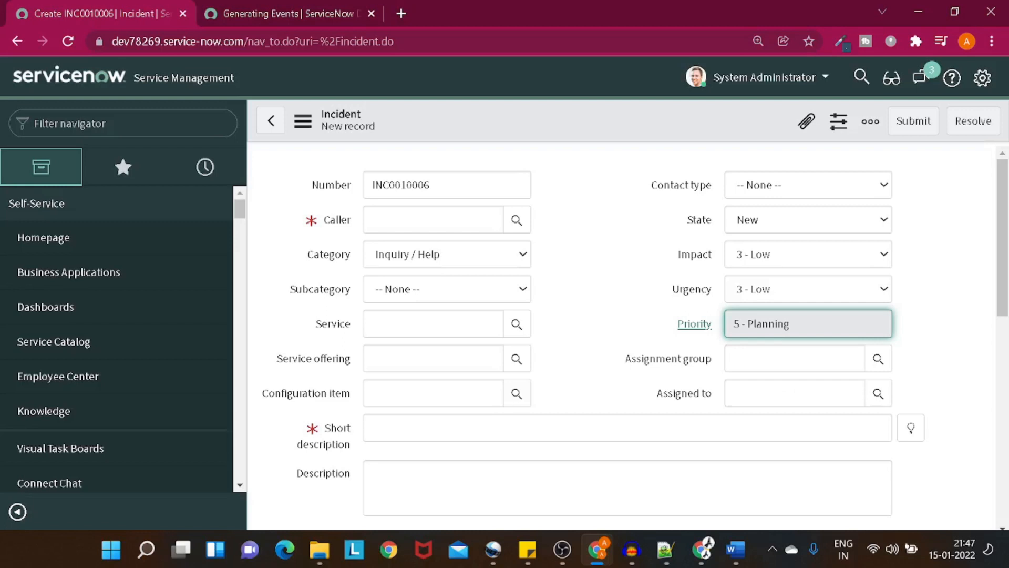
pyautogui.click(152, 124)
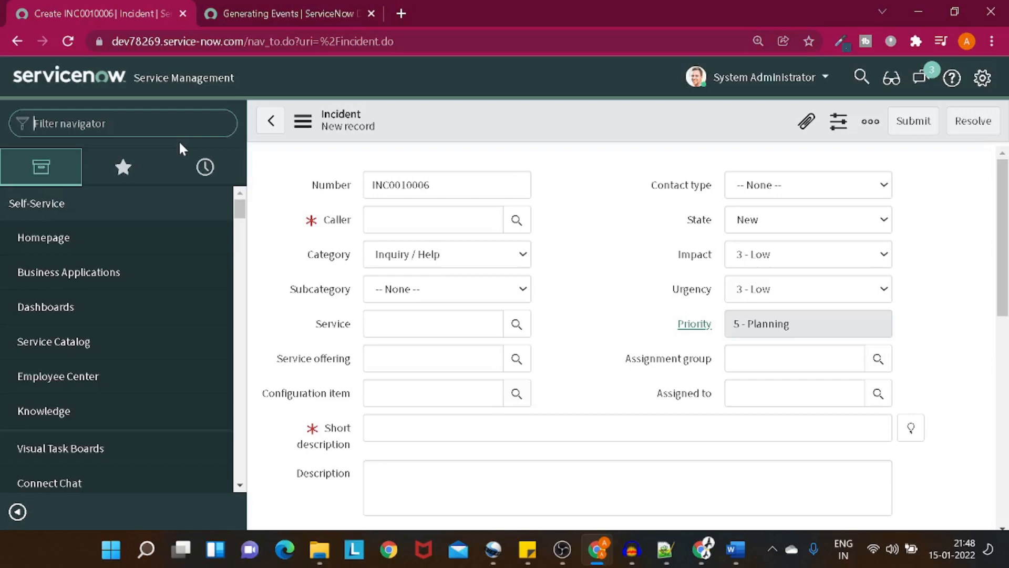
# Step: From System Notification > Email > Notifications, create a new notification in full-screen view
pyautogui.write('noti')
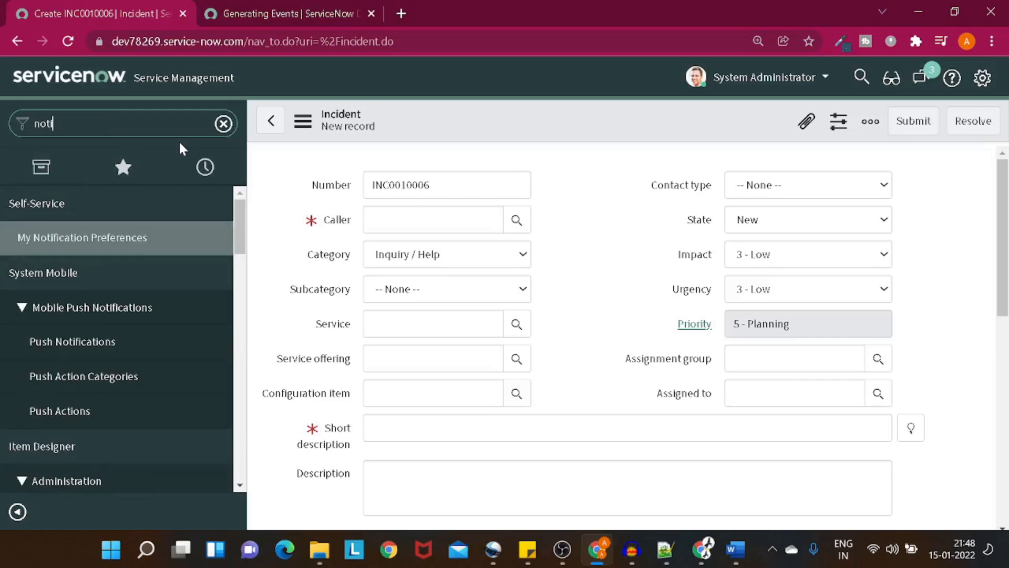
pyautogui.write('ficat')
pyautogui.scroll(-3, 155, 247)
pyautogui.scroll(-4, 154, 250)
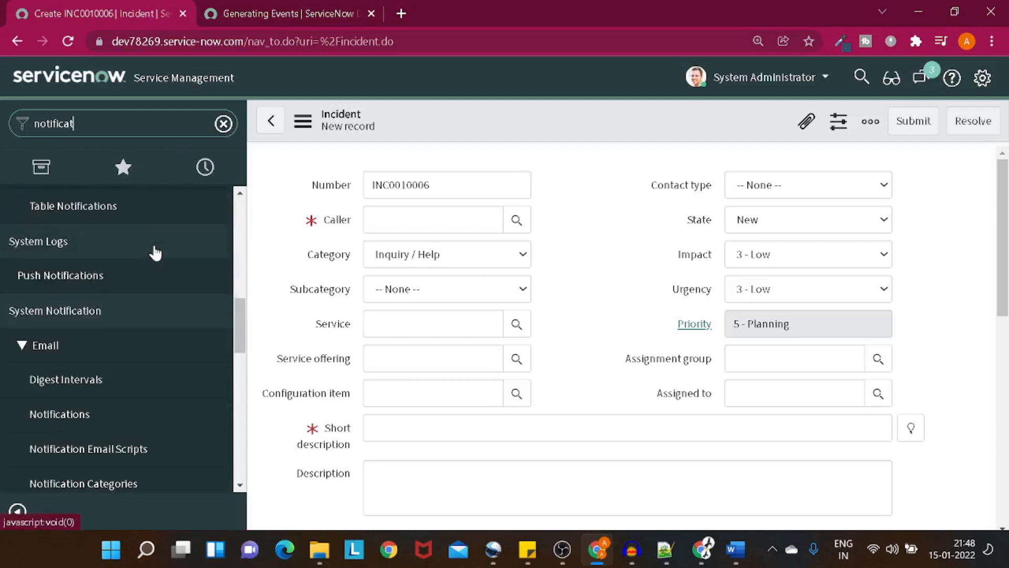
pyautogui.click(141, 310)
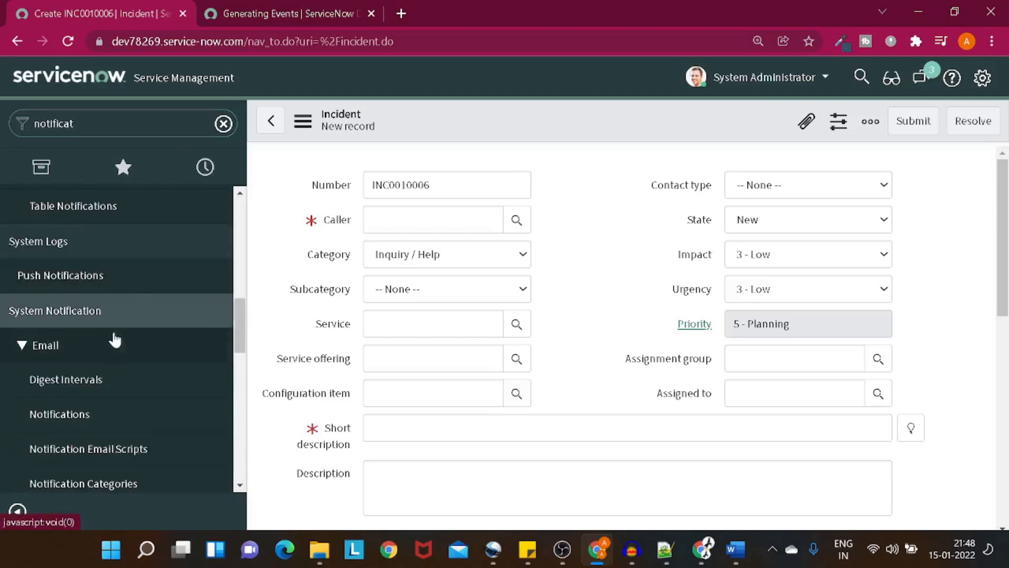
pyautogui.click(109, 347)
pyautogui.click(109, 347)
pyautogui.scroll(-1, 110, 347)
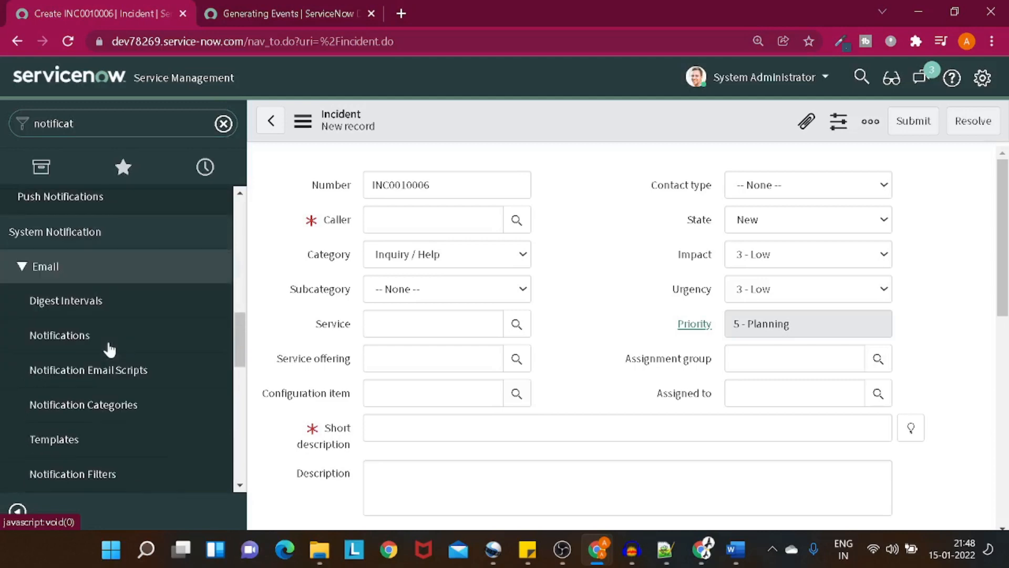
pyautogui.click(95, 335)
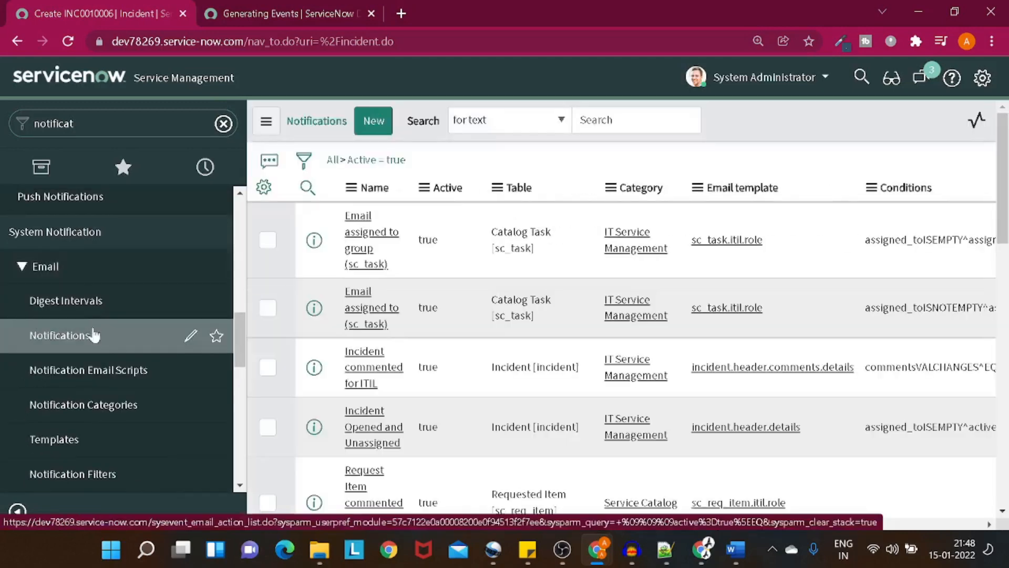
pyautogui.click(373, 126)
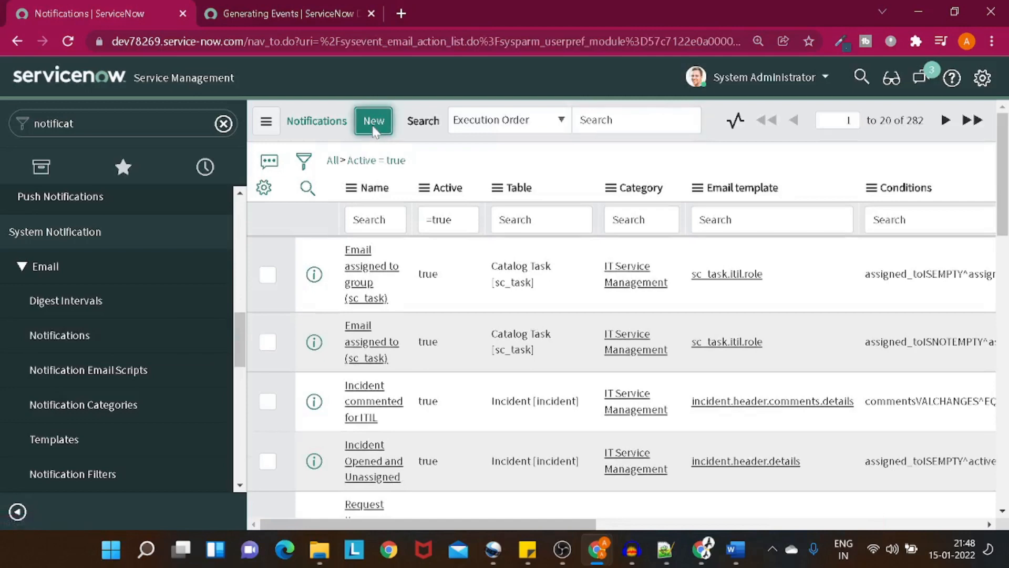
pyautogui.press('F11')
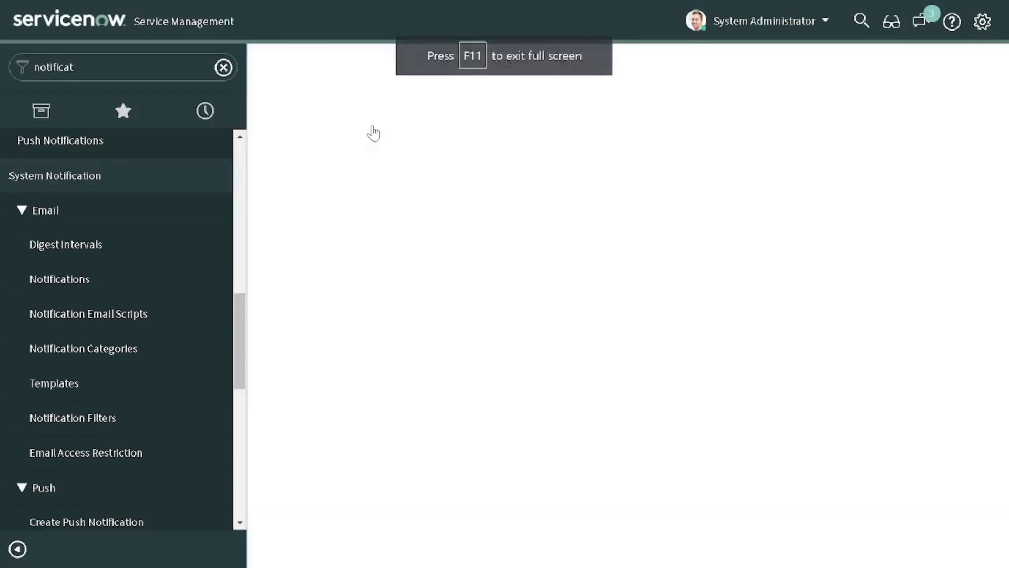
pyautogui.click(17, 547)
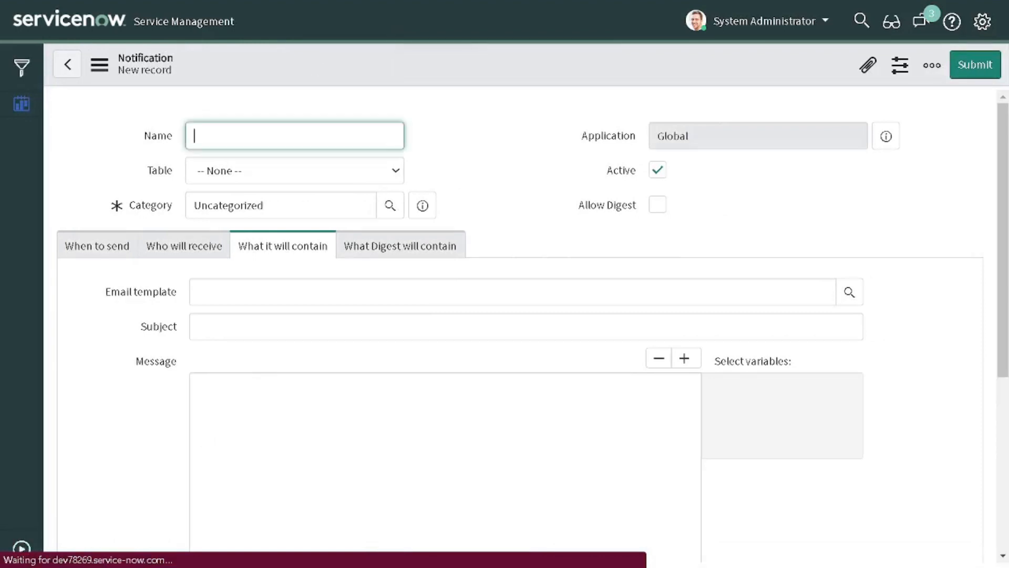
# Step: Enter 'Notify Prority' as the notification name
pyautogui.write('NOtif')
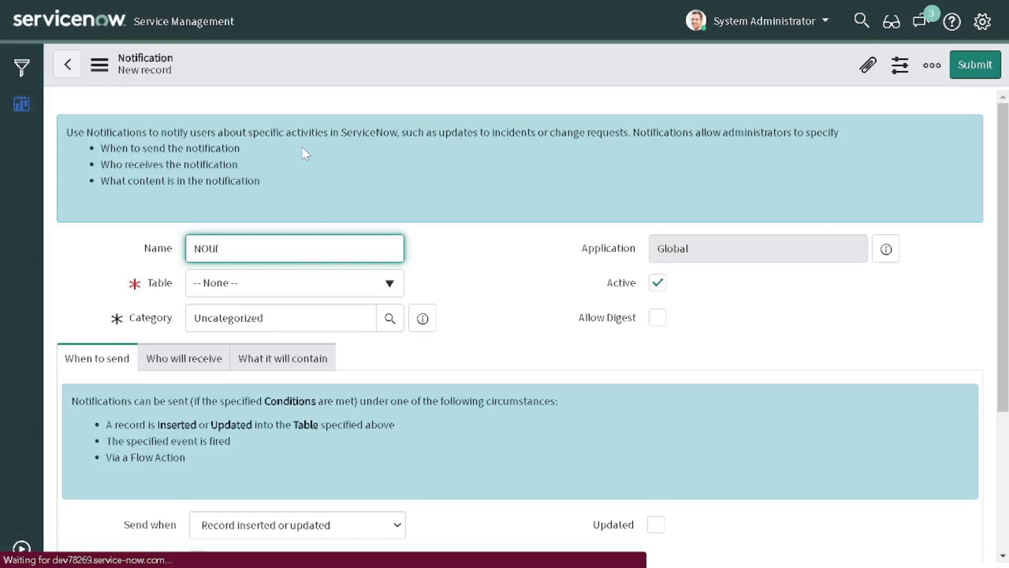
pyautogui.press('BackSpace')
pyautogui.write('fic')
pyautogui.press('BackSpace')
pyautogui.press('BackSpace')
pyautogui.press('BackSpace')
pyautogui.press('BackSpace')
pyautogui.press('BackSpace')
pyautogui.press('BackSpace')
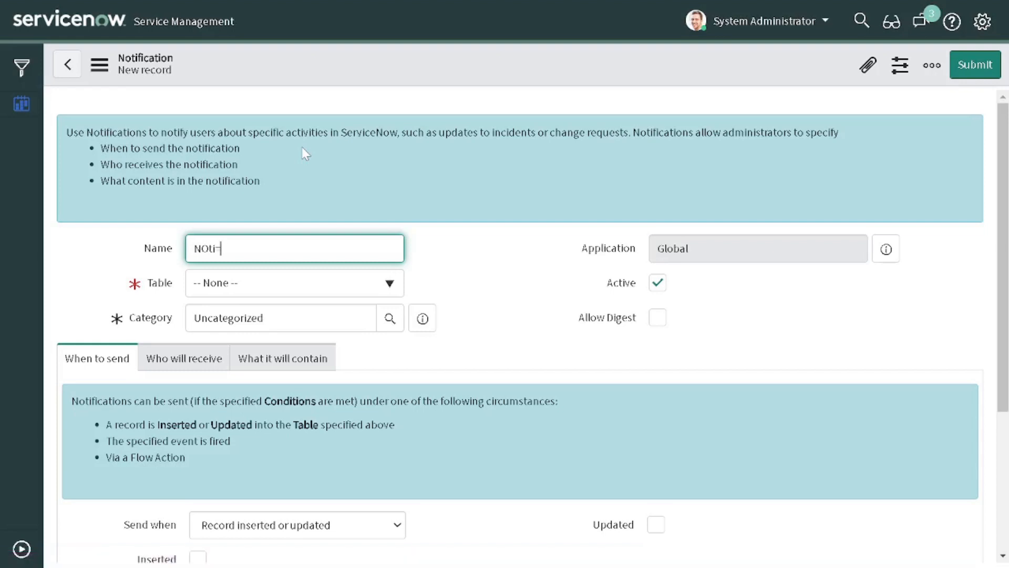
pyautogui.write('otify Prority')
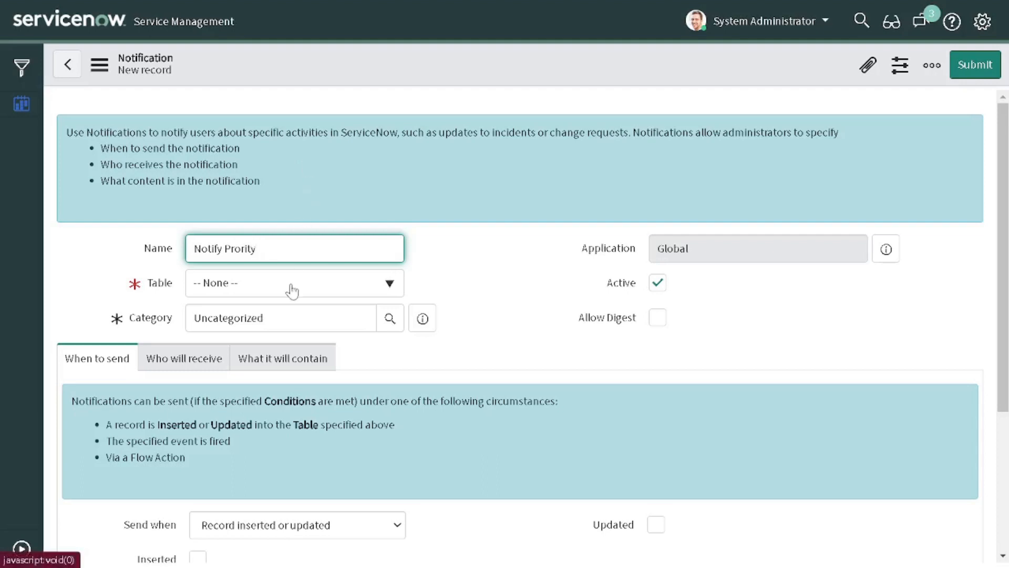
pyautogui.press('Tab')
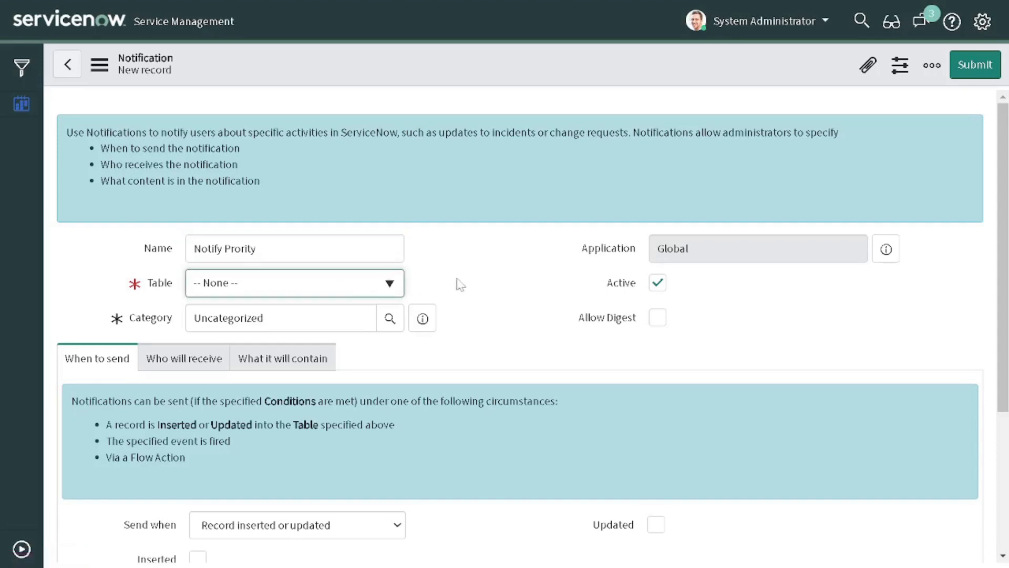
# Step: Set the notification's Table to Incident [incident]
pyautogui.scroll(-2, 459, 283)
pyautogui.scroll(2, 458, 282)
pyautogui.click(391, 287)
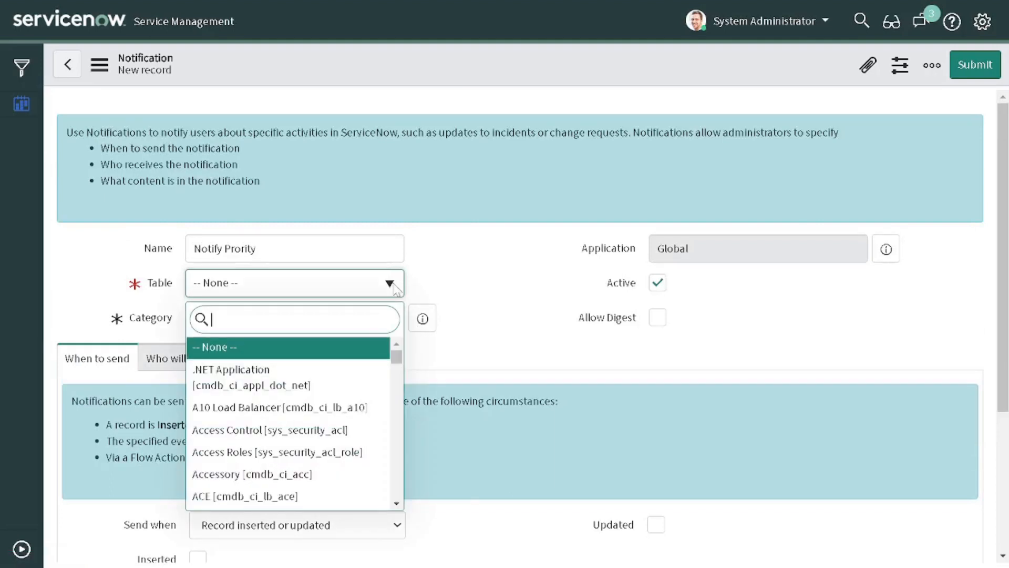
pyautogui.write('incident')
pyautogui.click(314, 348)
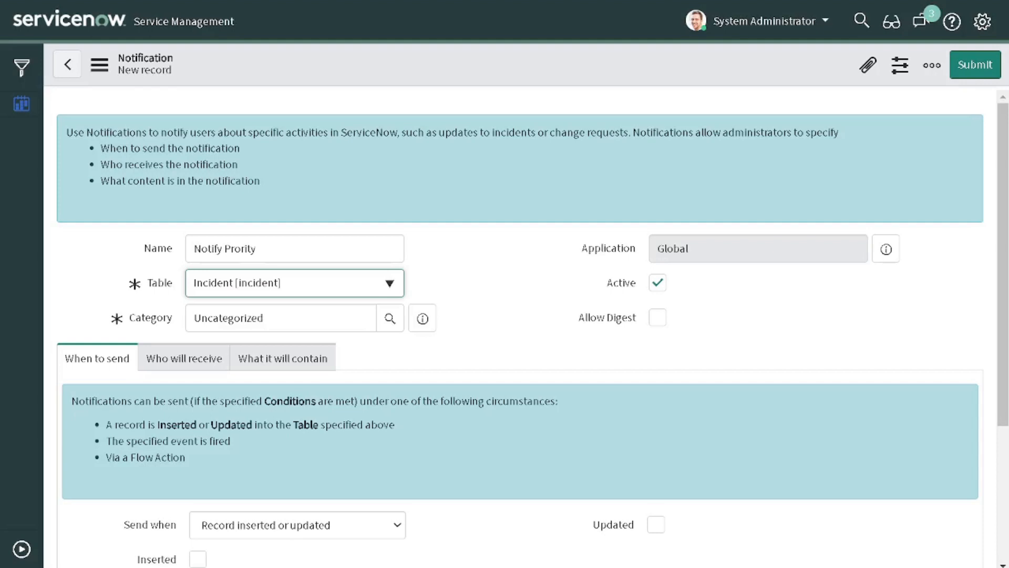
pyautogui.scroll(-3, 760, 259)
pyautogui.scroll(1, 642, 263)
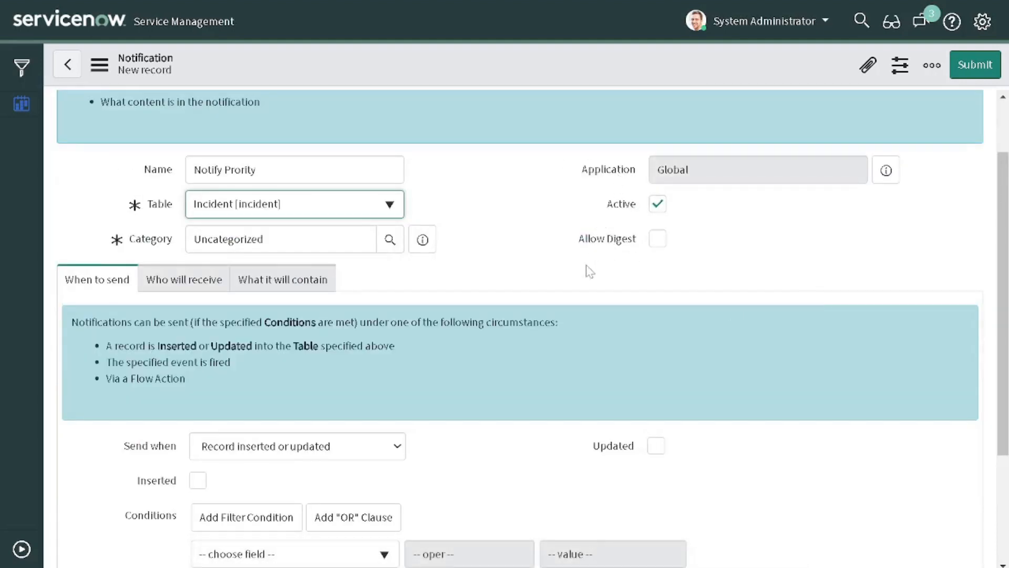
# Step: Send on 'Record inserted or updated' with both Inserted and Updated ticked
pyautogui.scroll(-1, 436, 284)
pyautogui.scroll(2, 436, 284)
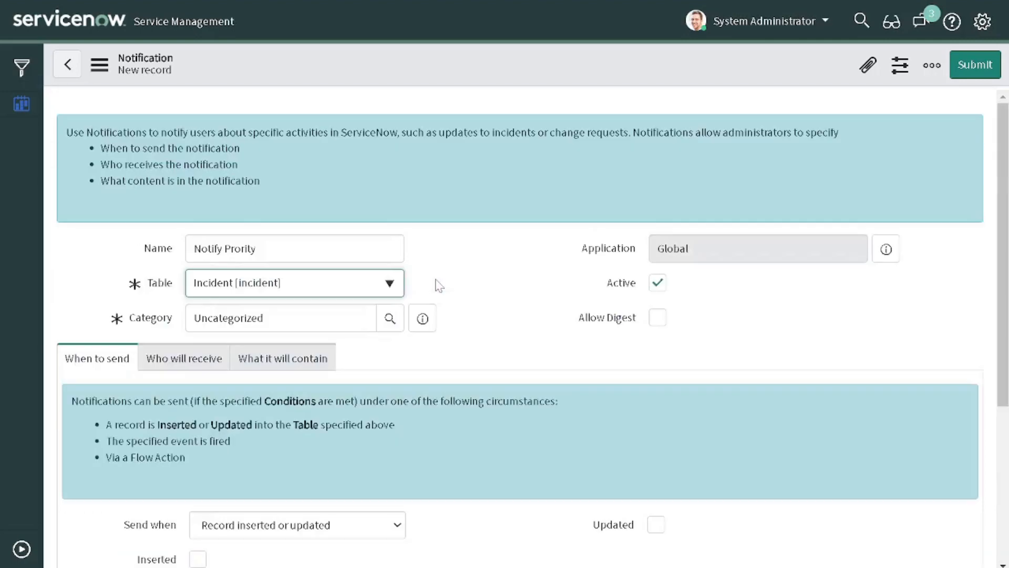
pyautogui.scroll(-1, 400, 303)
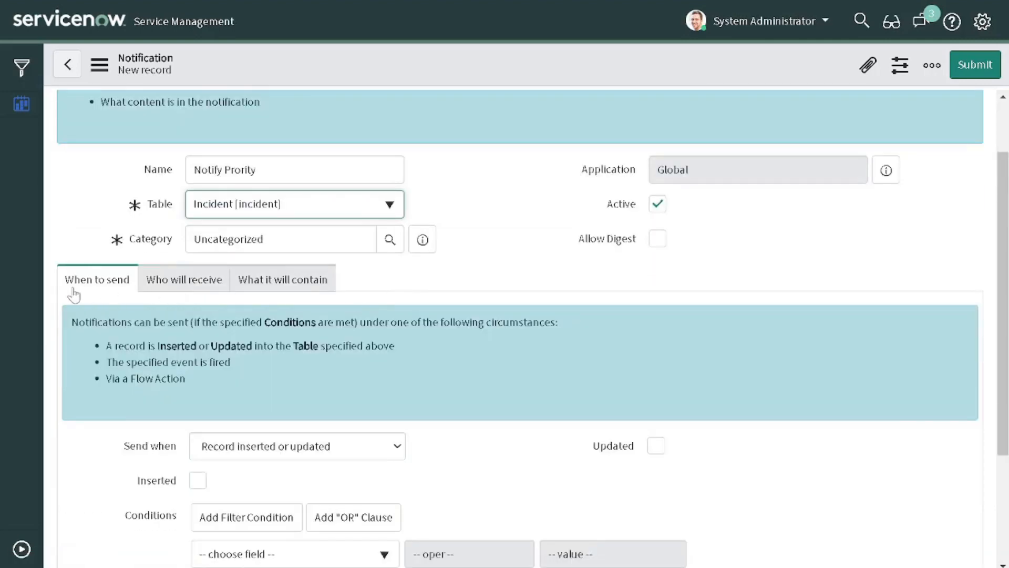
pyautogui.scroll(-1, 242, 288)
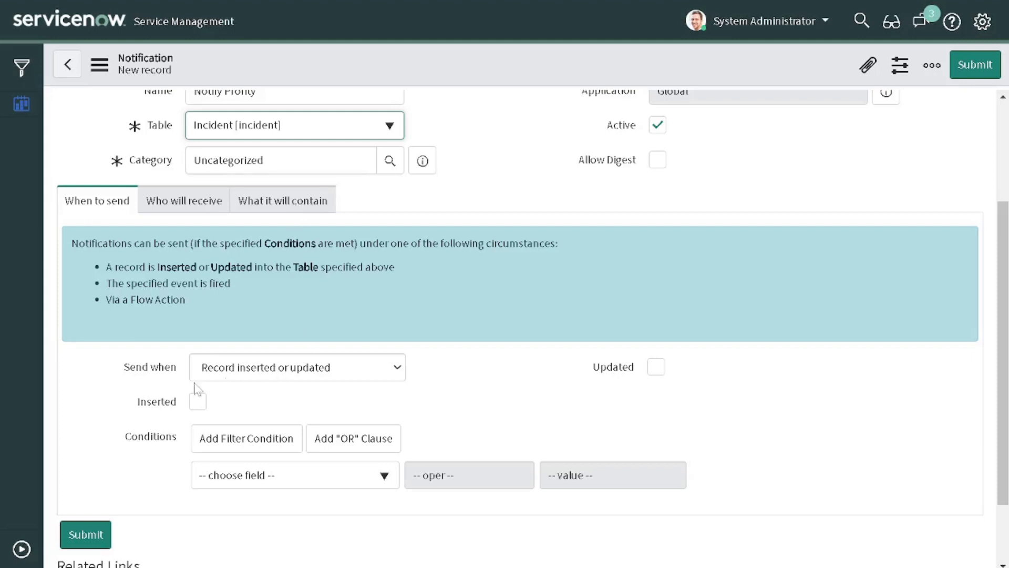
pyautogui.moveTo(142, 367)
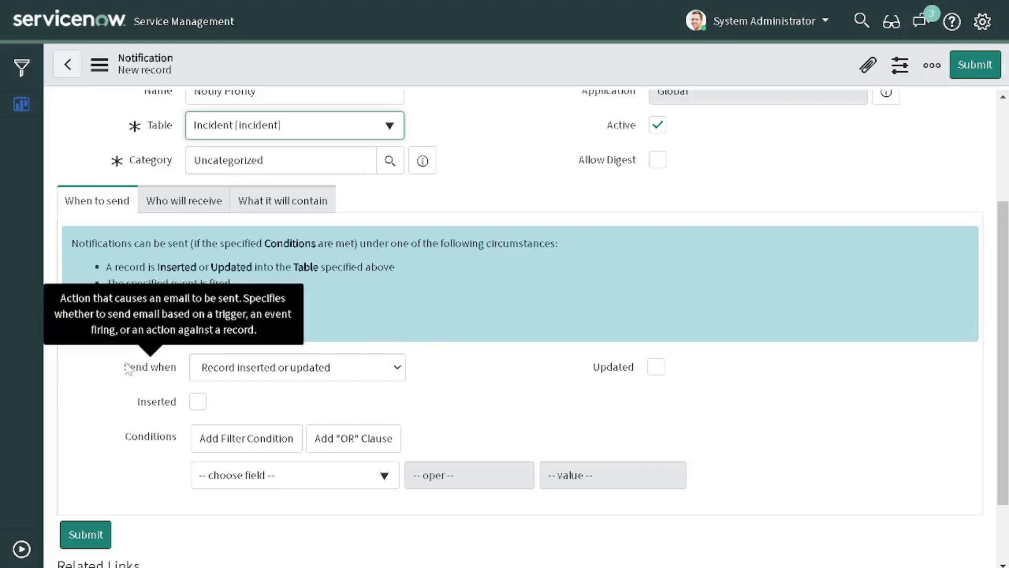
pyautogui.click(243, 374)
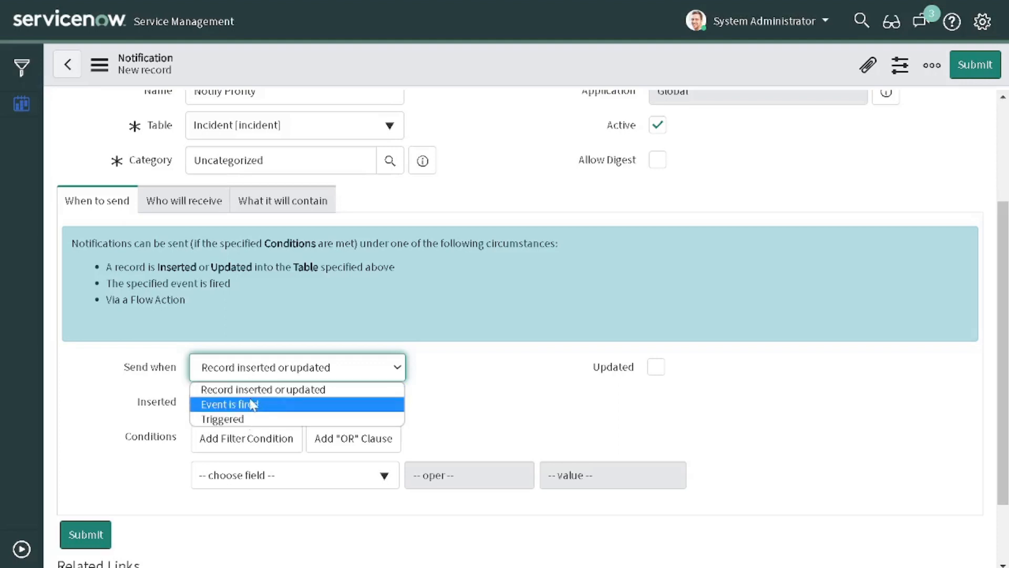
pyautogui.click(221, 389)
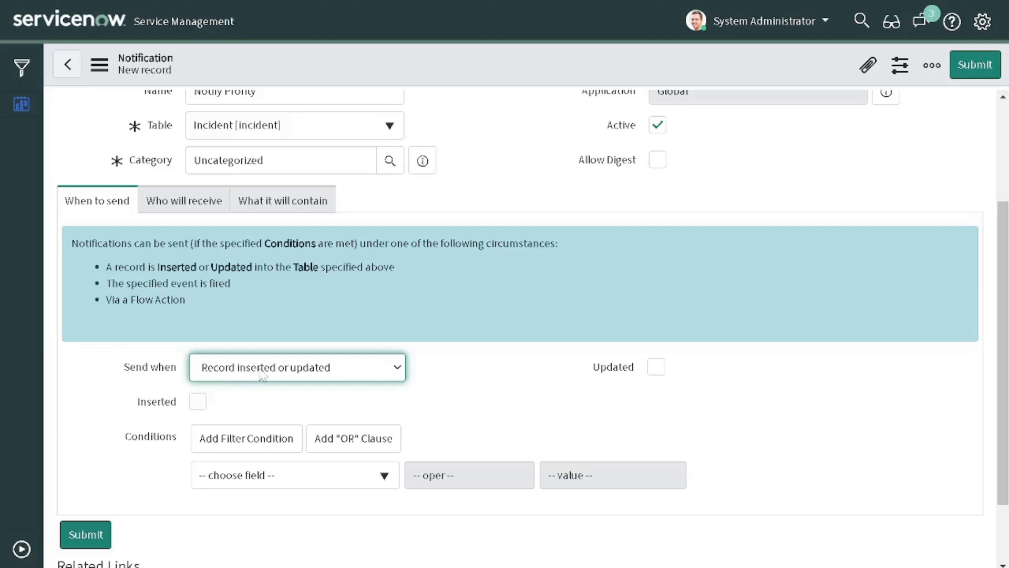
pyautogui.click(198, 402)
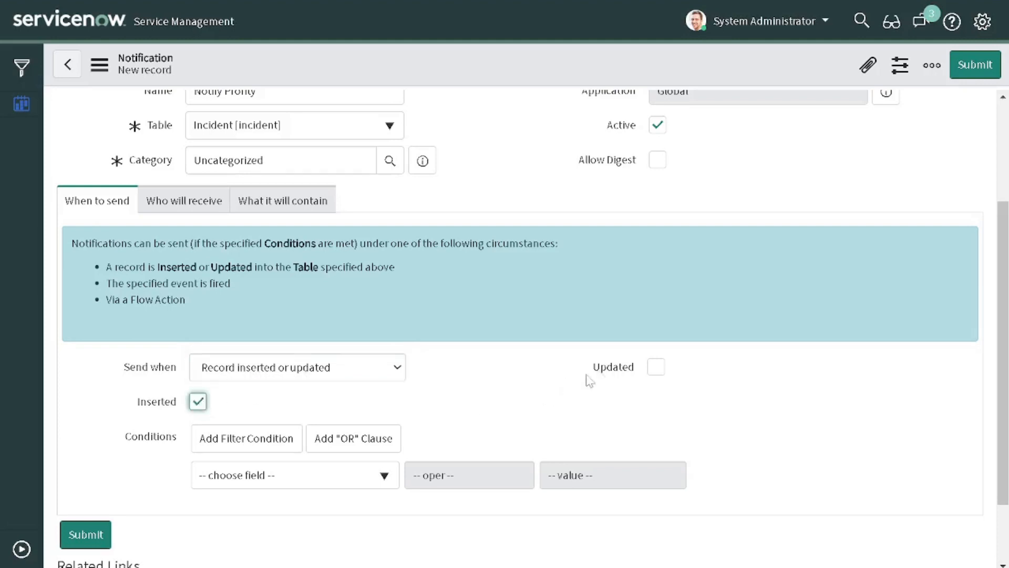
pyautogui.click(657, 367)
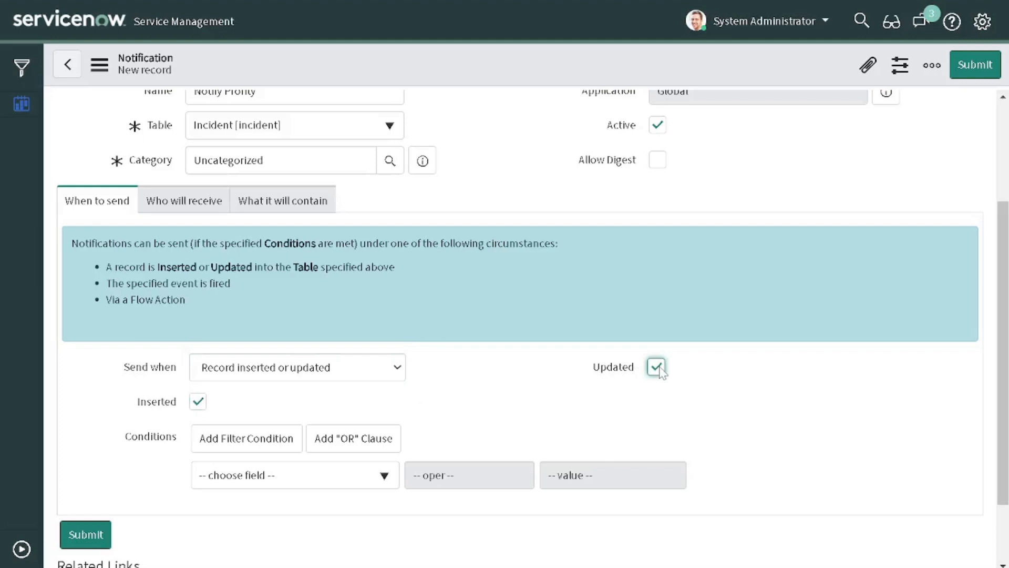
# Step: Add the condition Priority changes to 1 - Critical
pyautogui.click(279, 474)
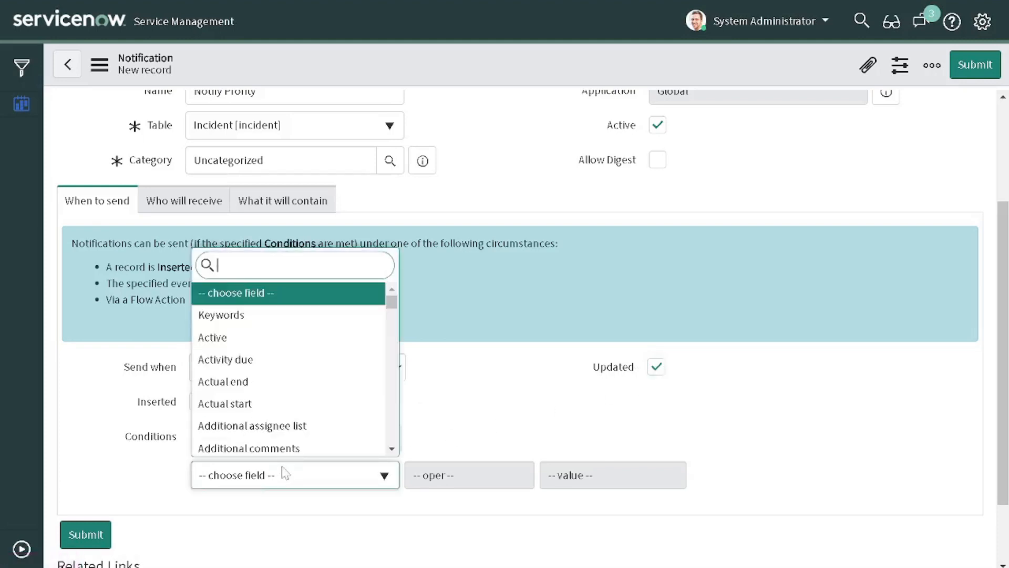
pyautogui.write('prio')
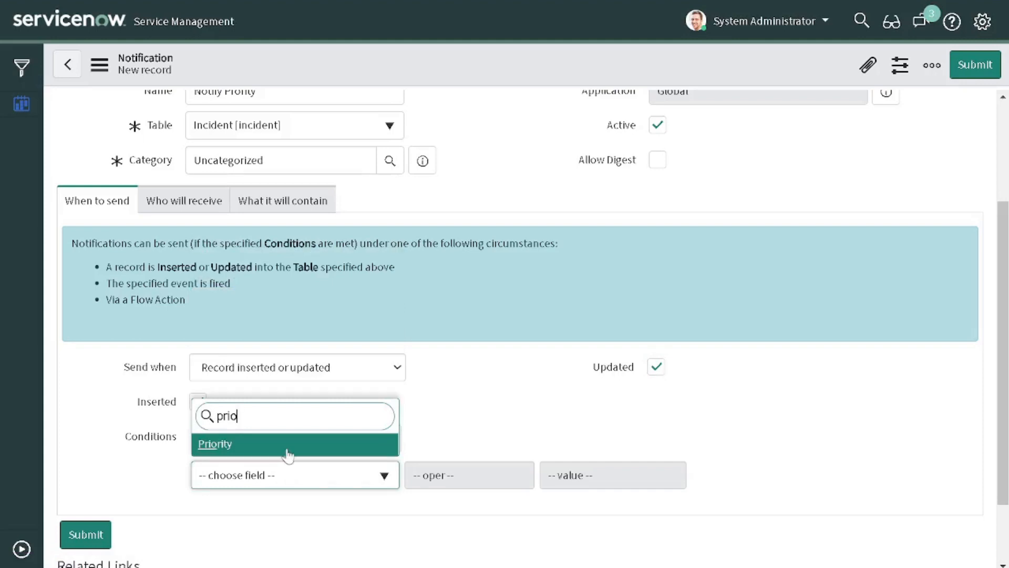
pyautogui.click(288, 453)
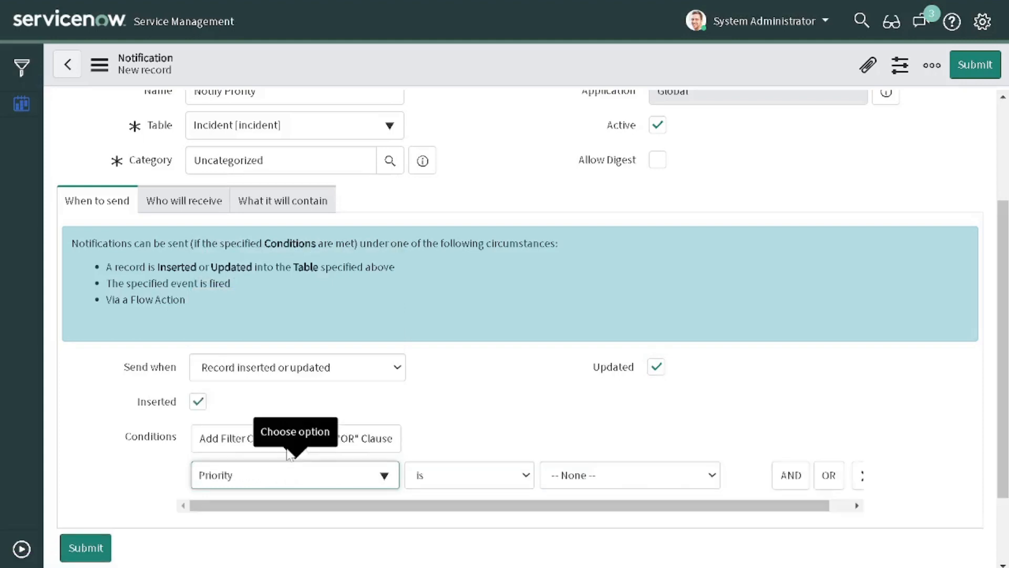
pyautogui.click(502, 475)
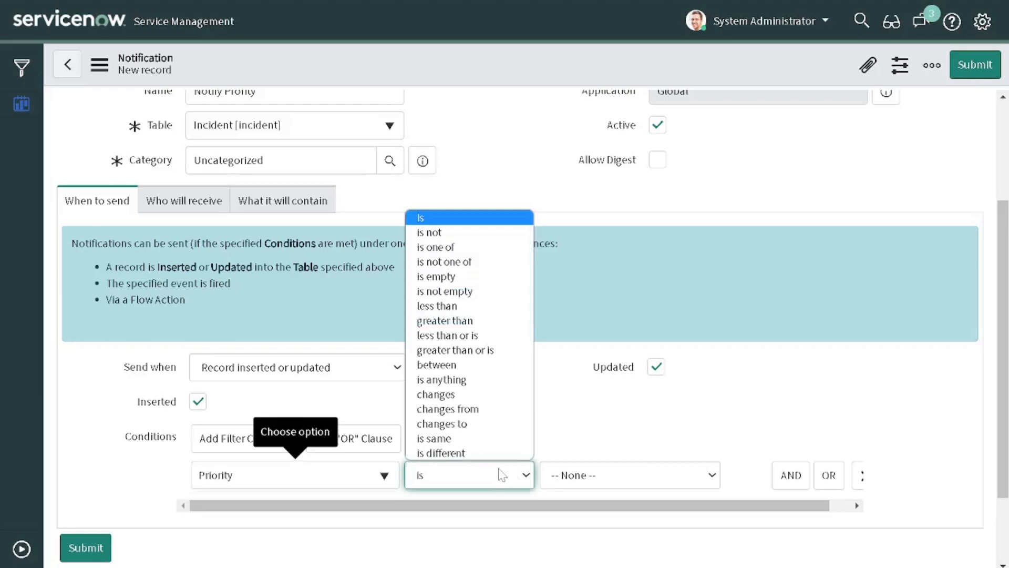
pyautogui.click(480, 430)
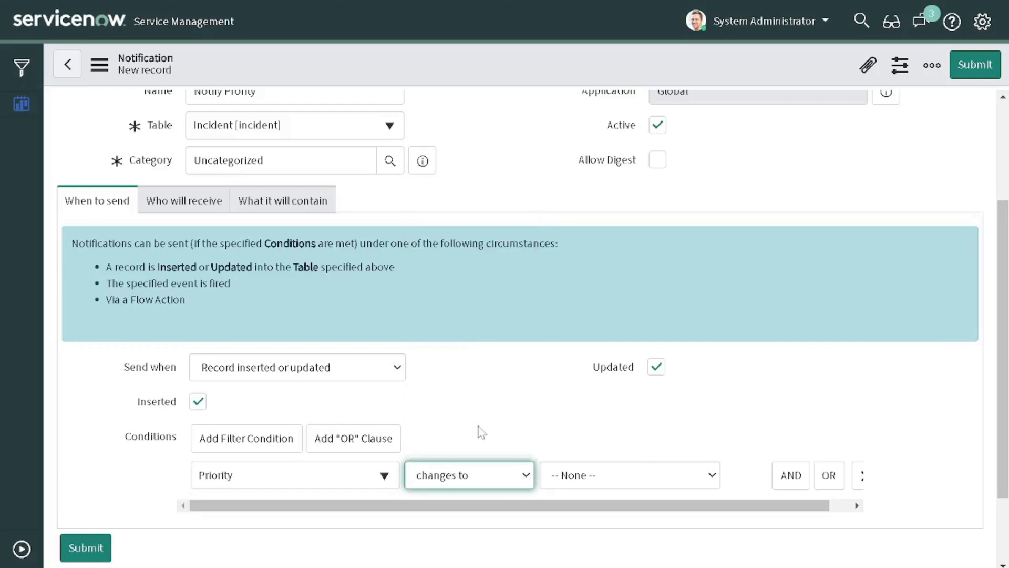
pyautogui.click(609, 484)
pyautogui.click(594, 395)
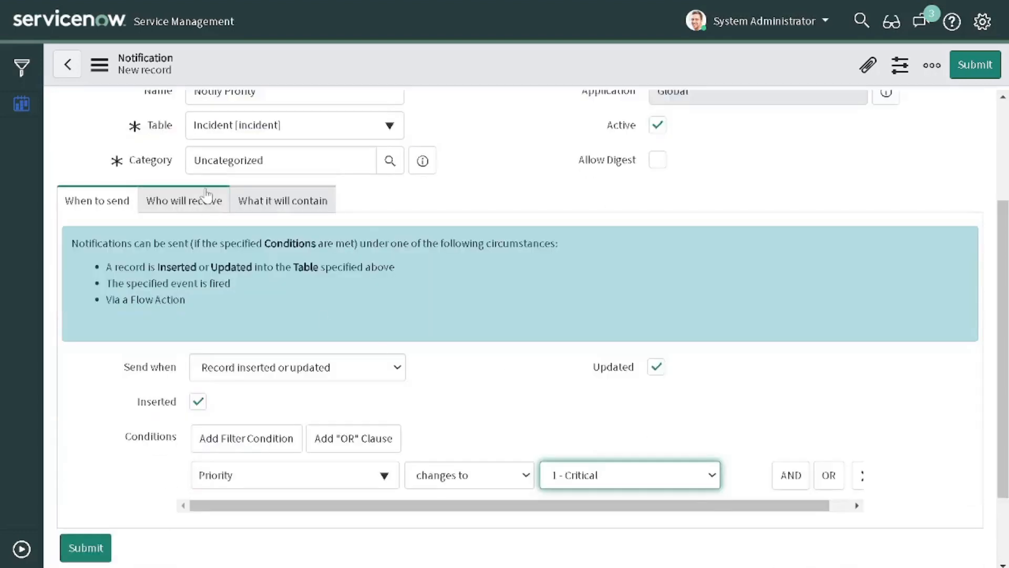
# Step: On Who will receive, add then remove System Administrator from the recipient Users
pyautogui.click(206, 199)
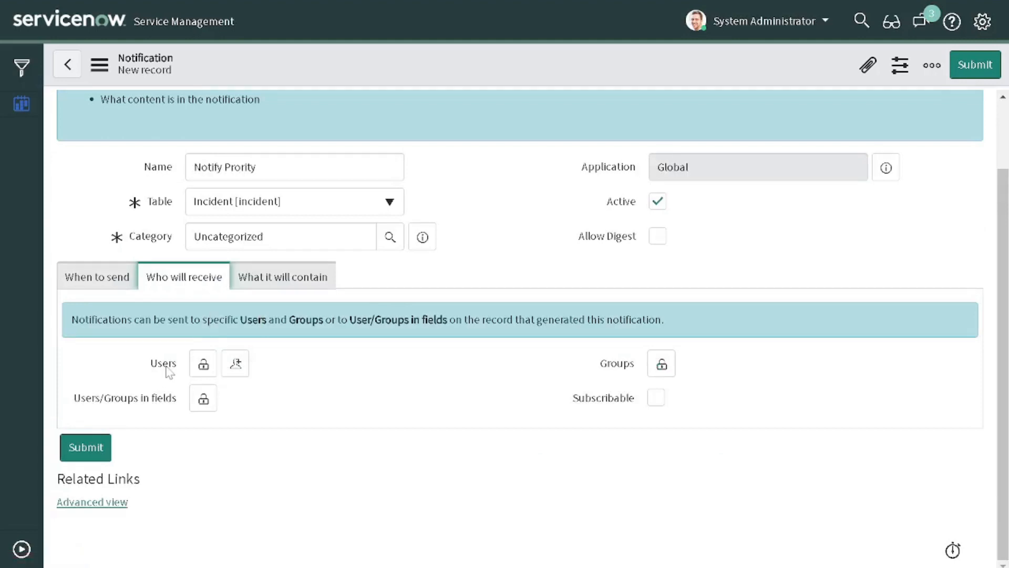
pyautogui.moveTo(185, 404)
pyautogui.click(239, 363)
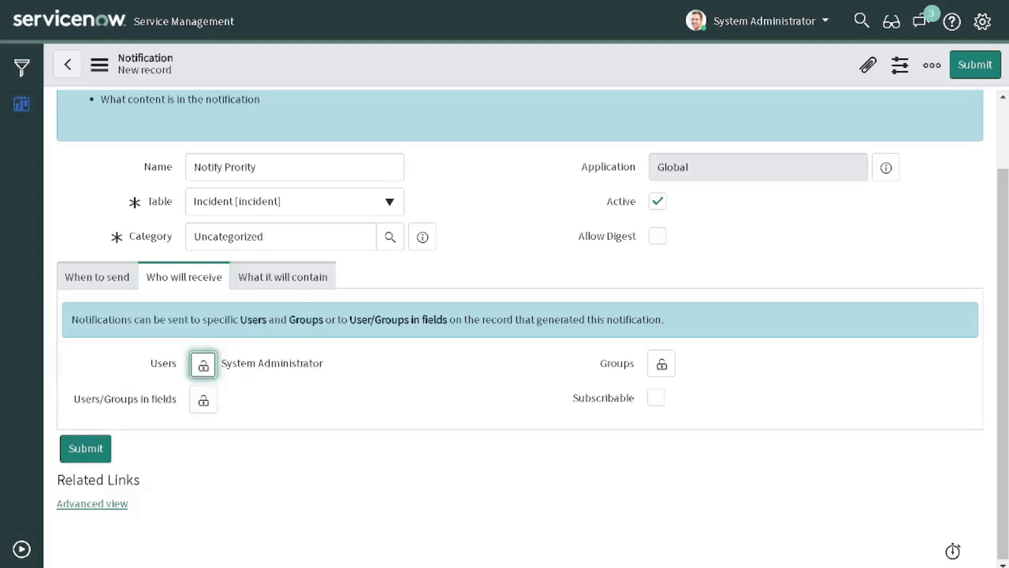
pyautogui.click(204, 367)
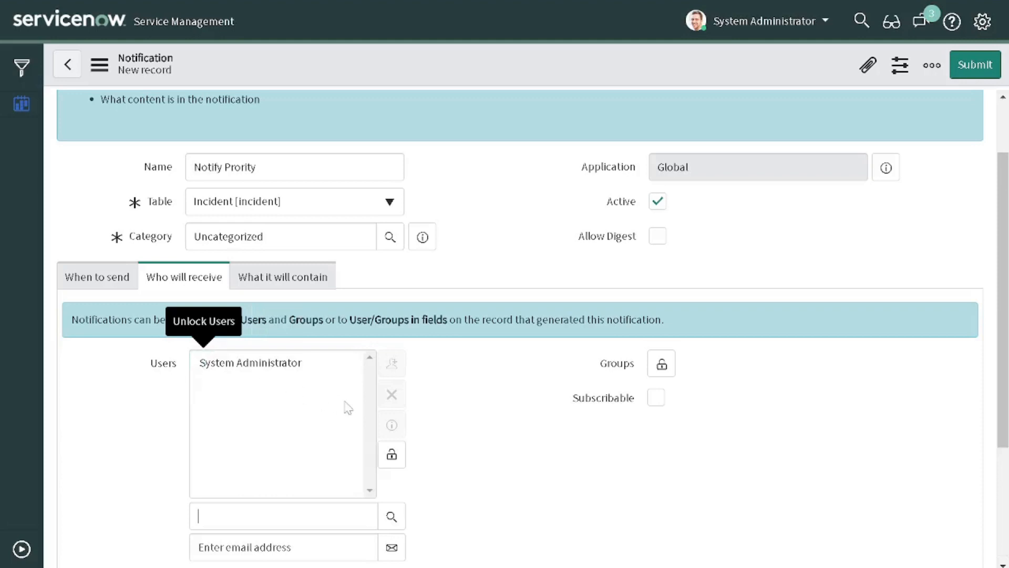
pyautogui.click(322, 383)
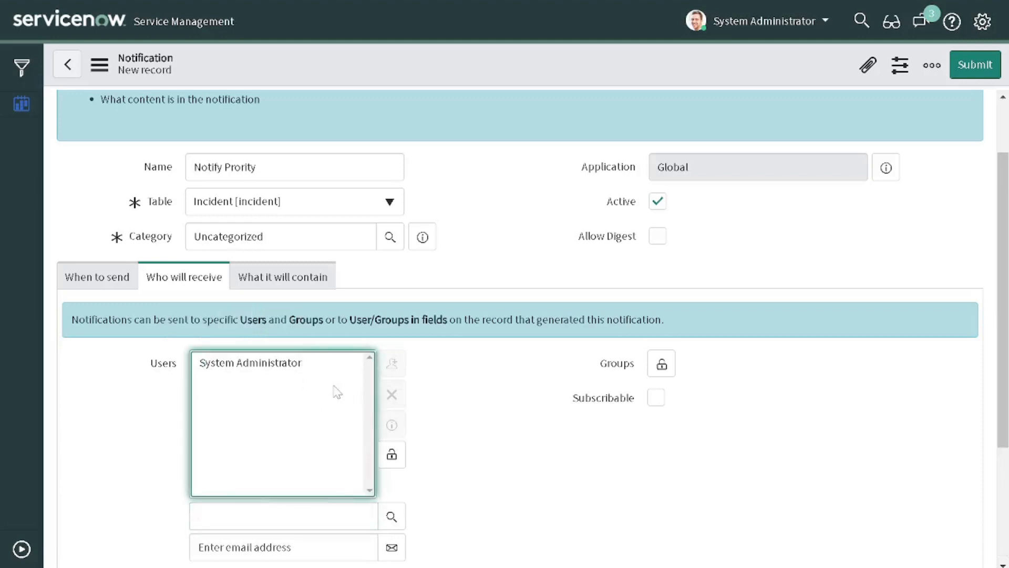
pyautogui.click(310, 370)
pyautogui.click(391, 394)
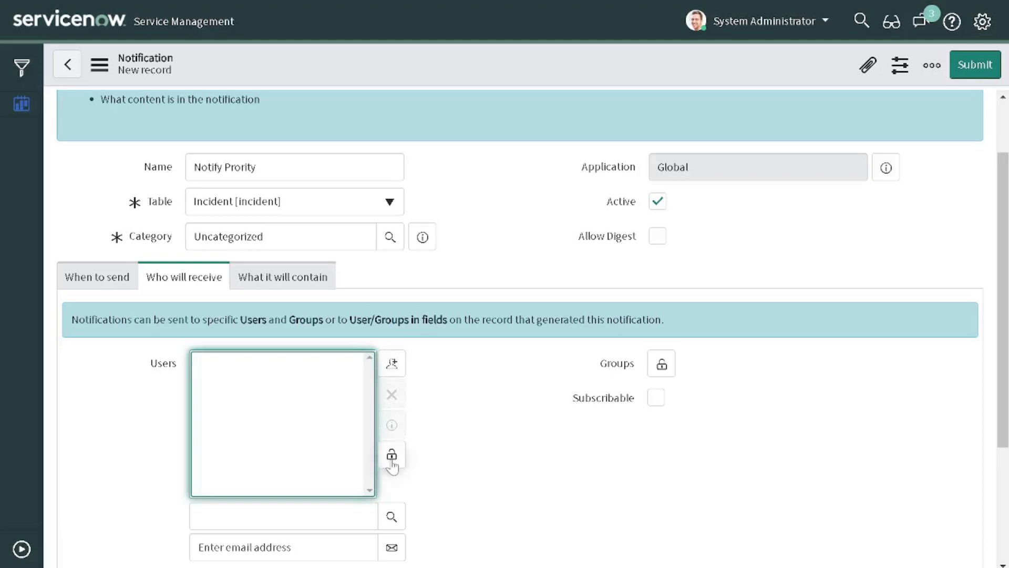
pyautogui.click(393, 362)
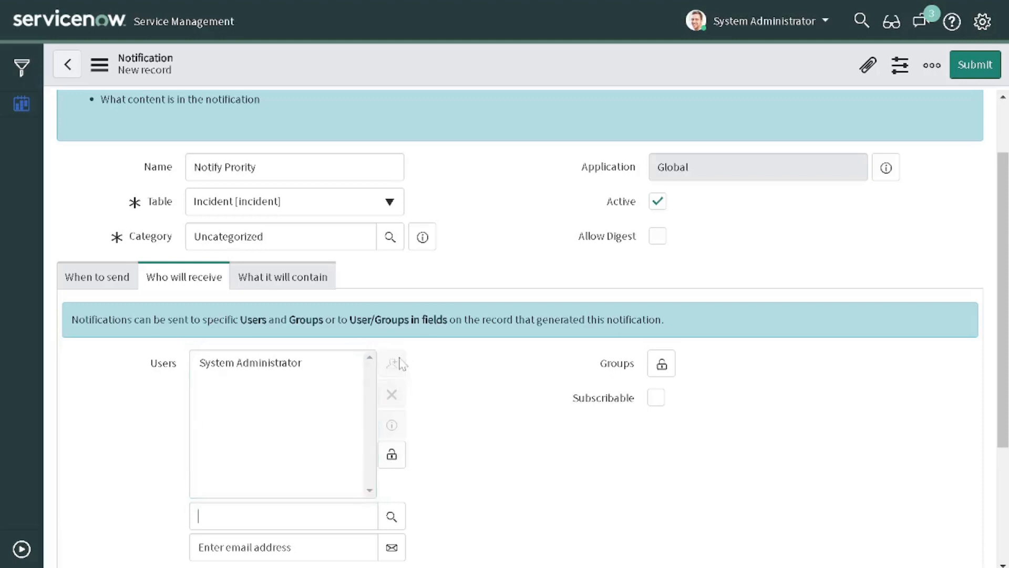
pyautogui.scroll(-1, 396, 381)
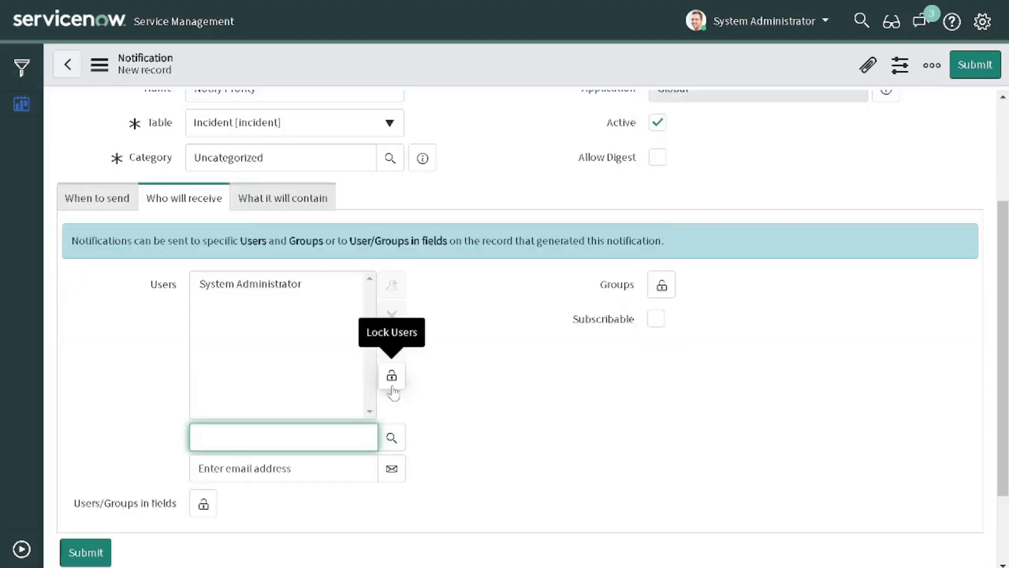
pyautogui.click(305, 295)
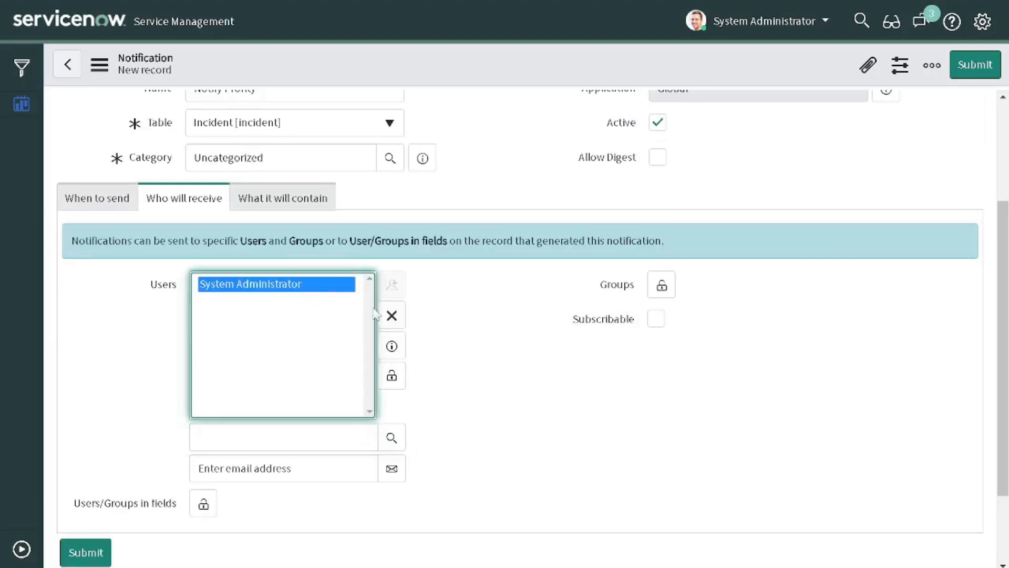
pyautogui.click(393, 315)
# Step: Add Assignment group and Assigned to under Users/Groups in fields
pyautogui.scroll(-1, 400, 317)
pyautogui.scroll(-1, 405, 320)
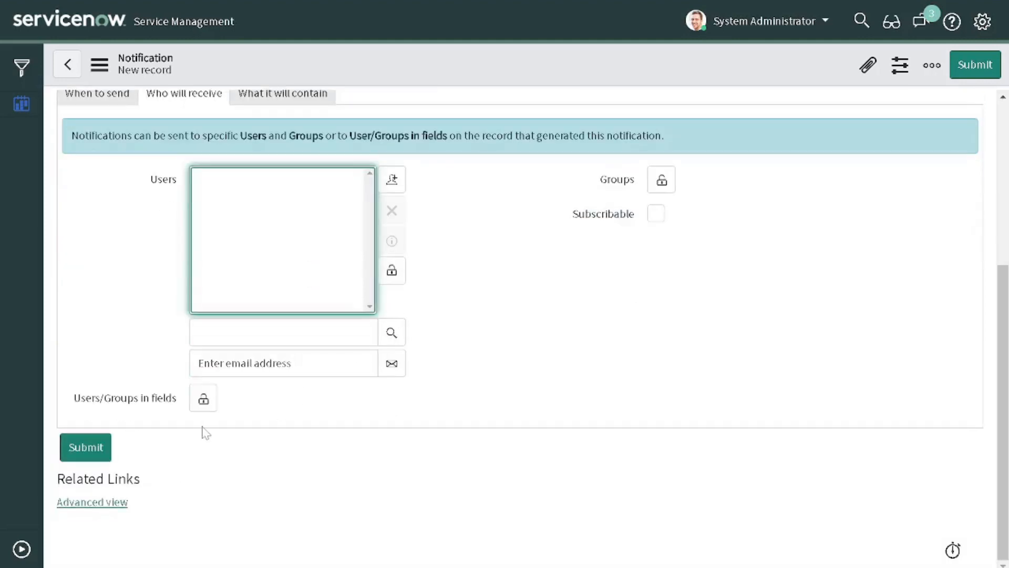
pyautogui.click(204, 398)
pyautogui.scroll(-2, 273, 397)
pyautogui.scroll(-3, 271, 395)
pyautogui.scroll(2, 263, 371)
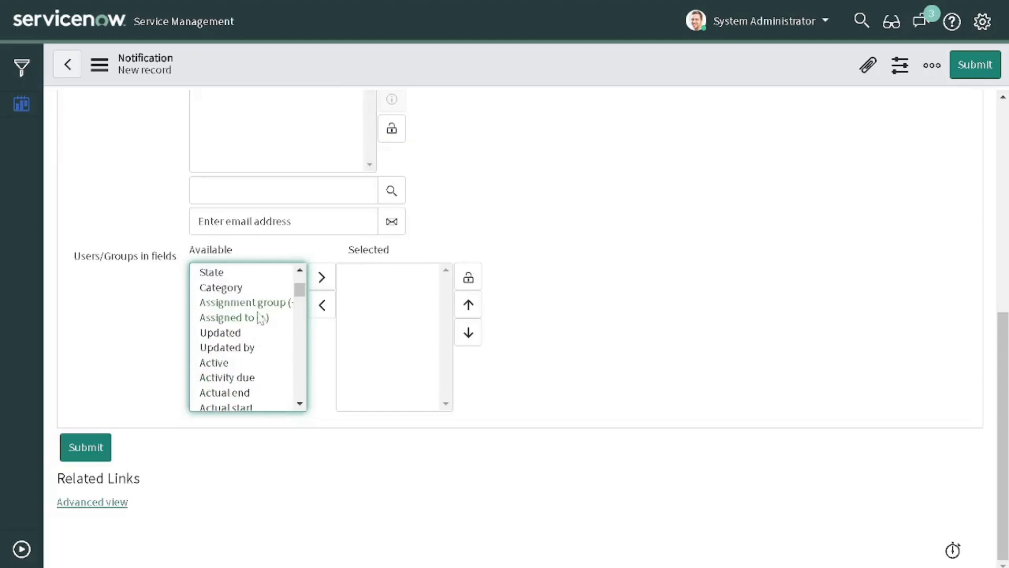
pyautogui.moveTo(259, 320); pyautogui.dragTo(260, 309)
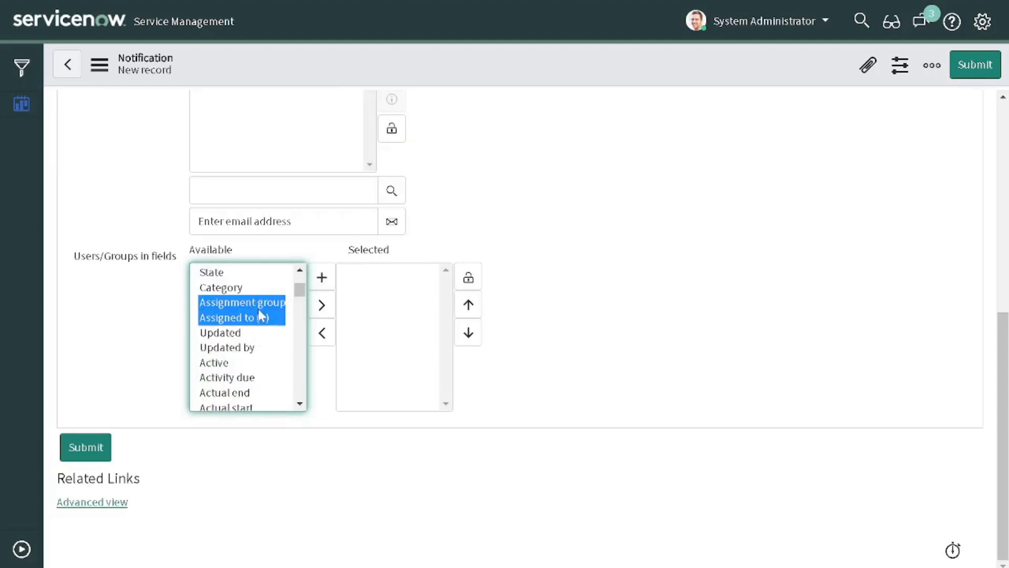
pyautogui.click(329, 310)
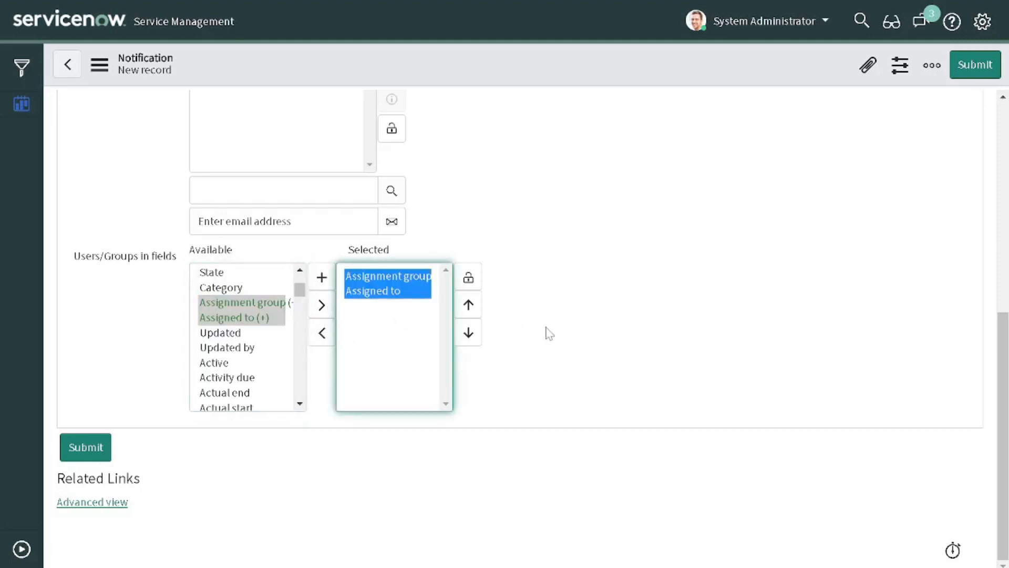
pyautogui.scroll(5, 550, 333)
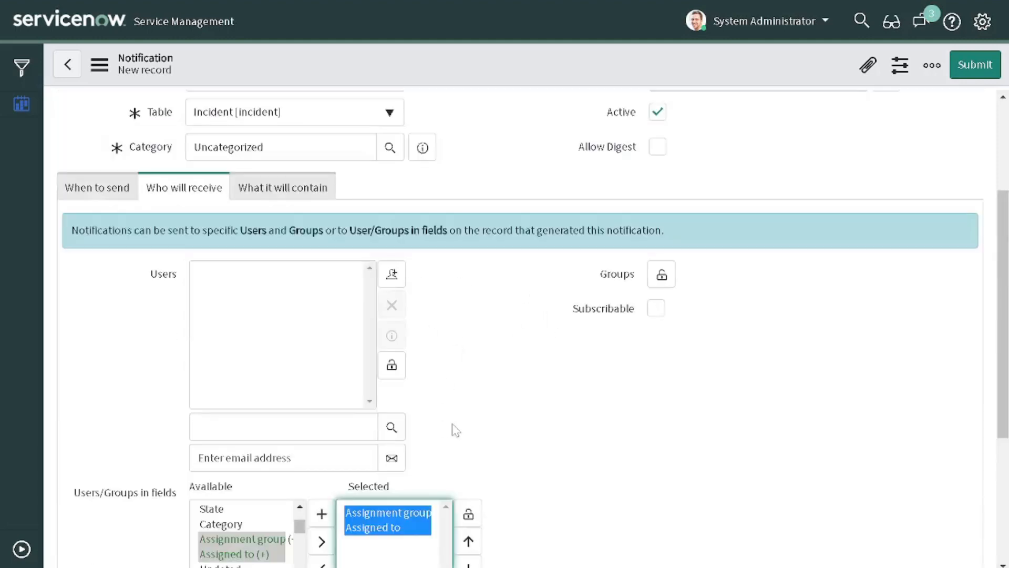
pyautogui.scroll(-2, 455, 430)
pyautogui.click(469, 435)
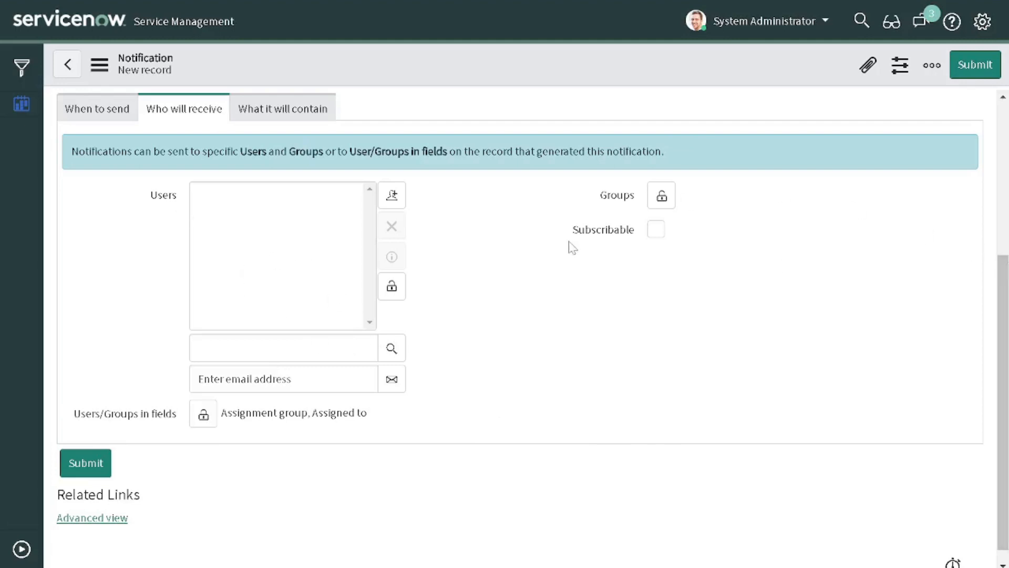
# Step: On What it will contain, enter the subject 'Priority one incidnet got created'
pyautogui.click(284, 122)
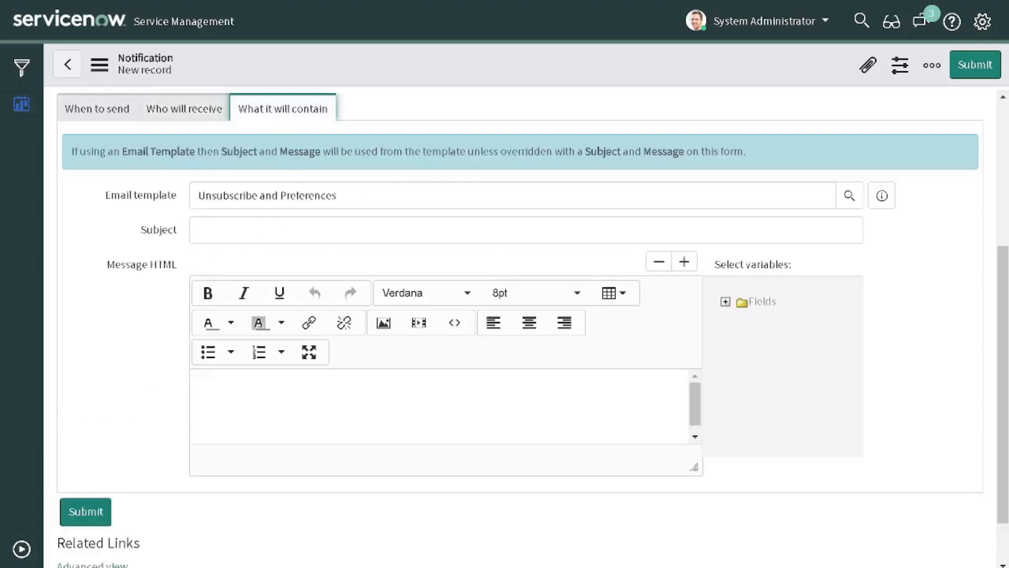
pyautogui.moveTo(338, 195); pyautogui.dragTo(150, 199)
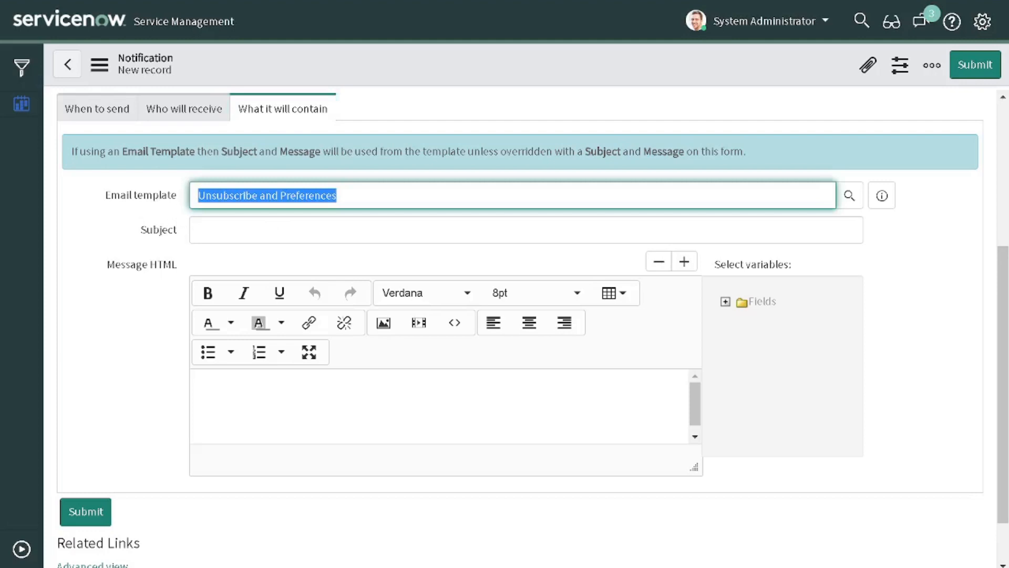
pyautogui.click(211, 230)
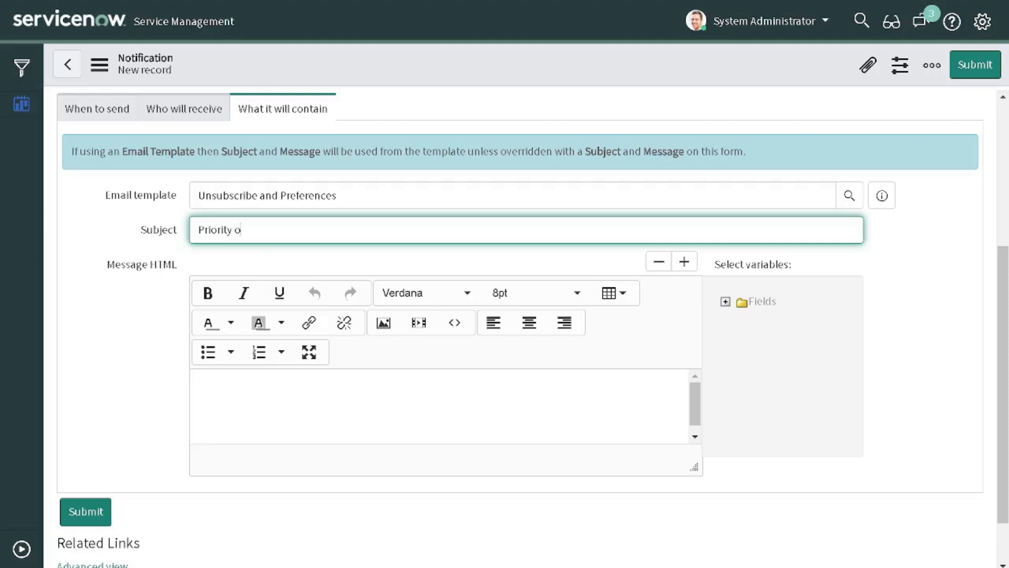
pyautogui.write('dnet got created')
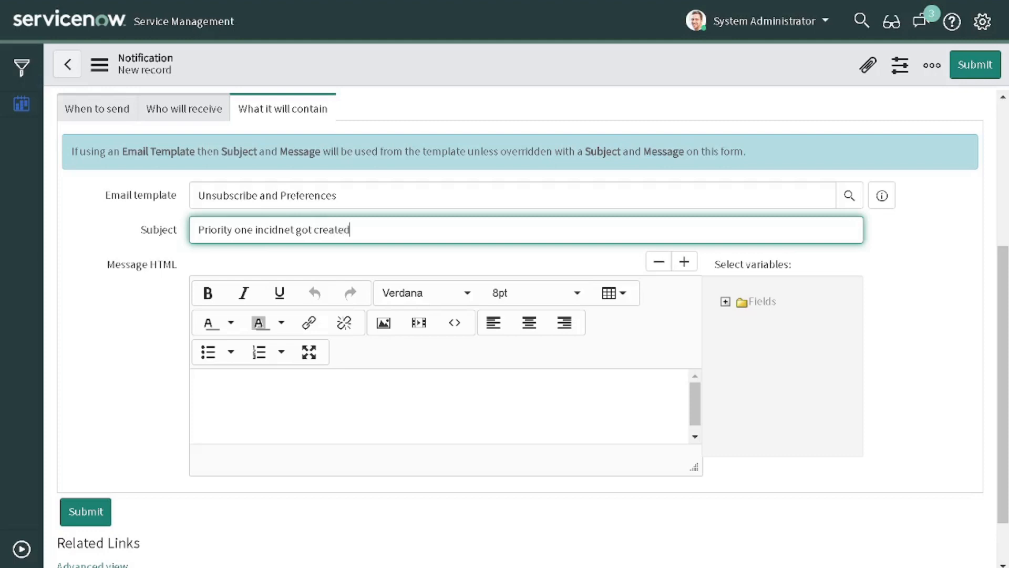
pyautogui.click(313, 383)
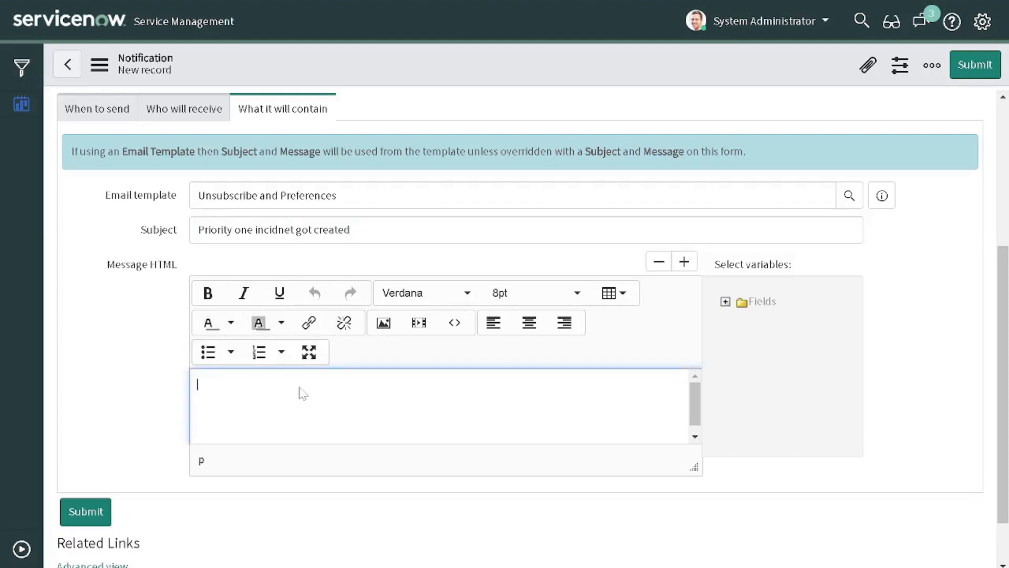
# Step: Copy the subject and write 'Hi ,' followed by the pasted subject in the message
pyautogui.moveTo(362, 230); pyautogui.dragTo(75, 229)
pyautogui.hotkey('ctrl', 'c')
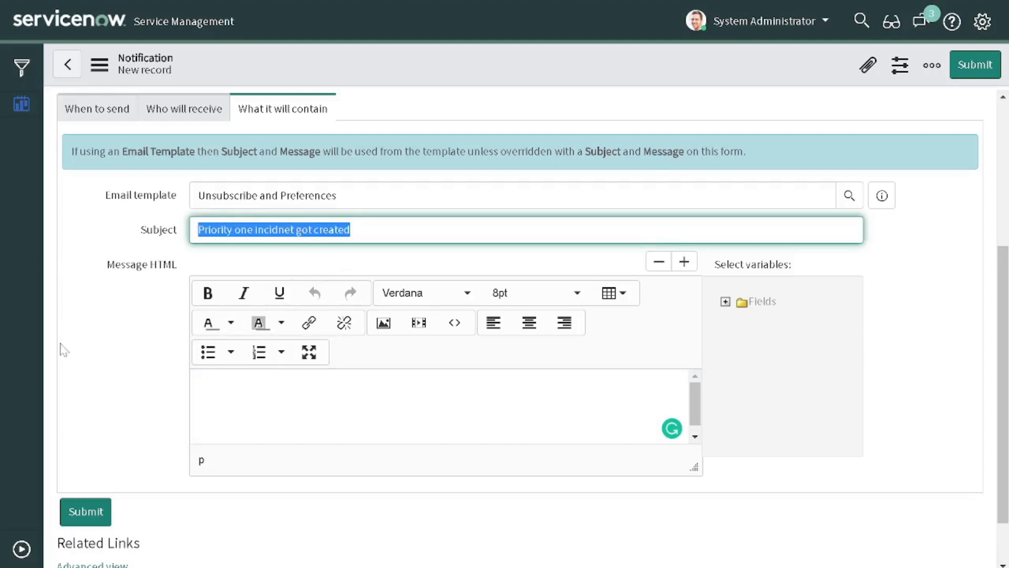
pyautogui.click(237, 406)
pyautogui.write('Hi ')
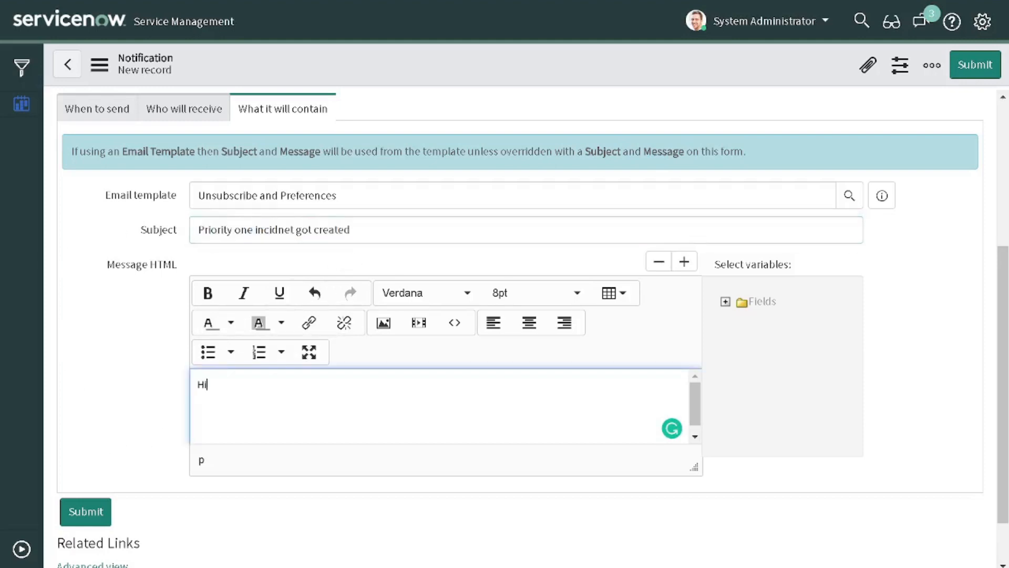
pyautogui.write(',')
pyautogui.press('Return')
pyautogui.hotkey('ctrl', 'v')
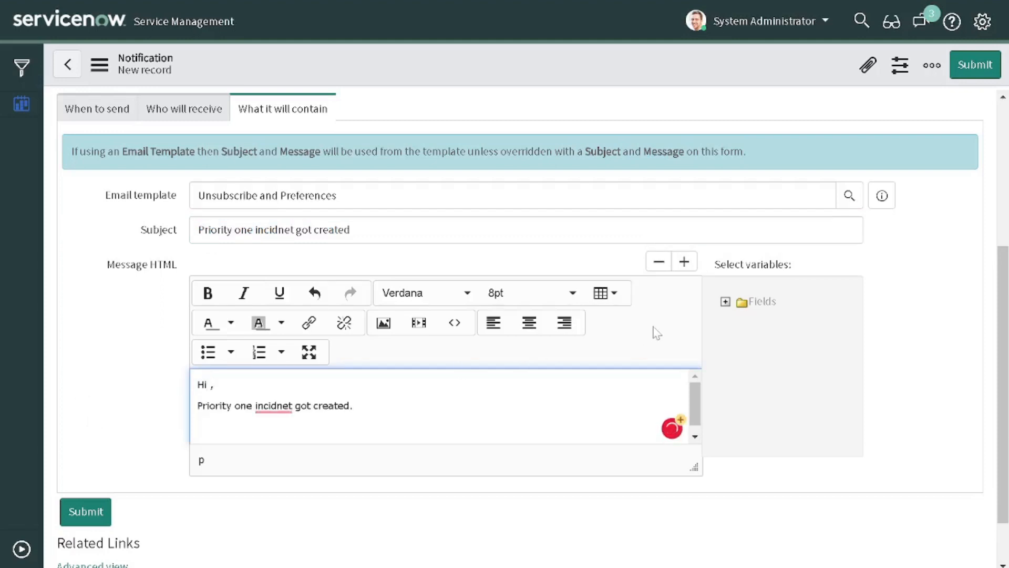
# Step: Insert the Assignment group and Assigned to variables on separate lines
pyautogui.click(727, 302)
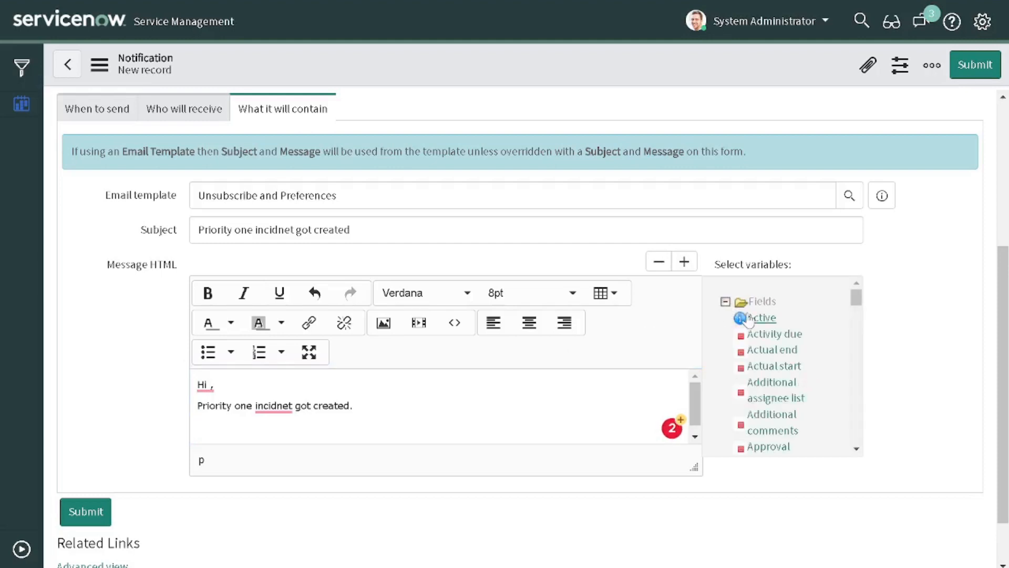
pyautogui.scroll(-2, 749, 319)
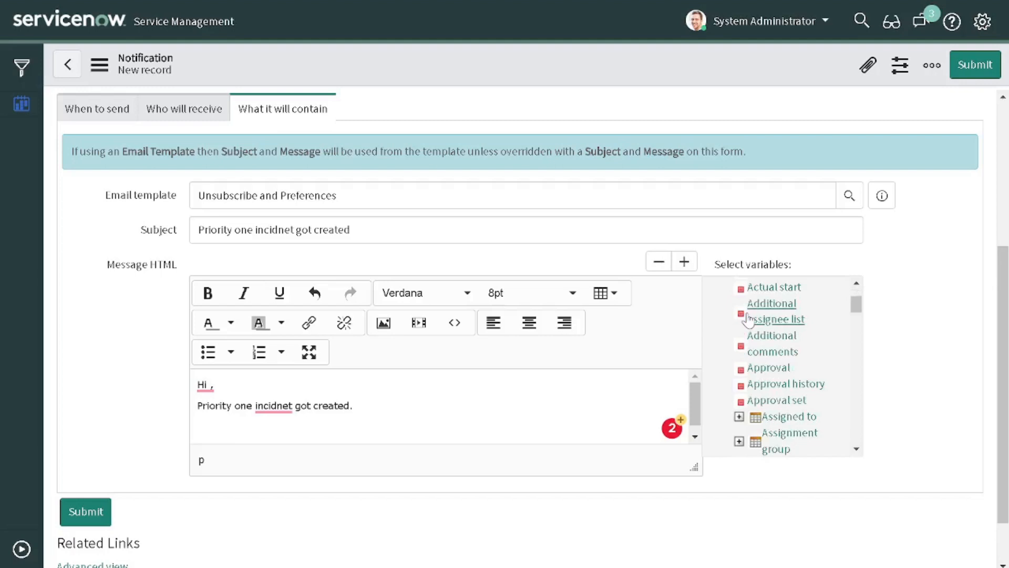
pyautogui.scroll(-2, 749, 319)
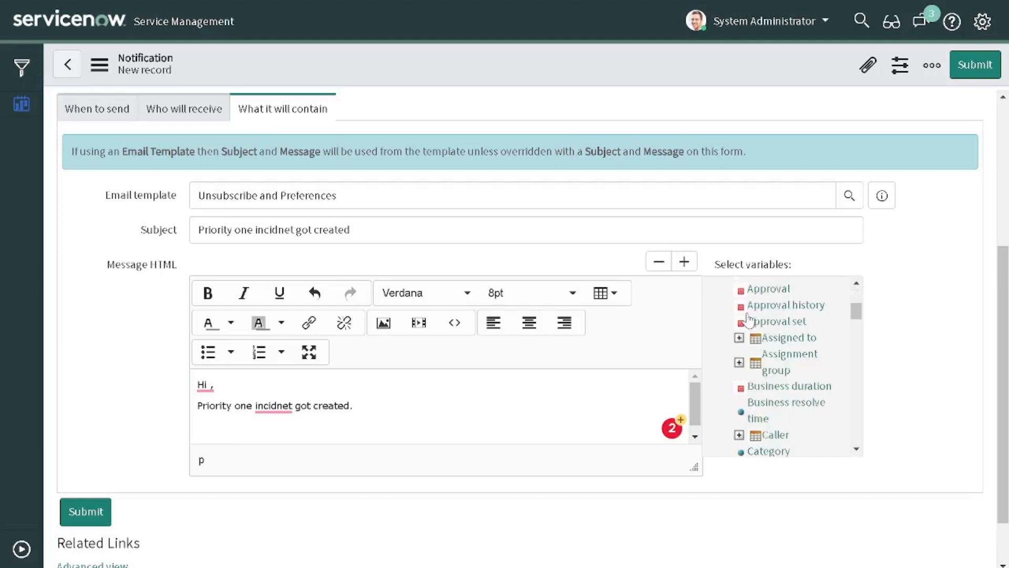
pyautogui.click(789, 354)
pyautogui.press('Return')
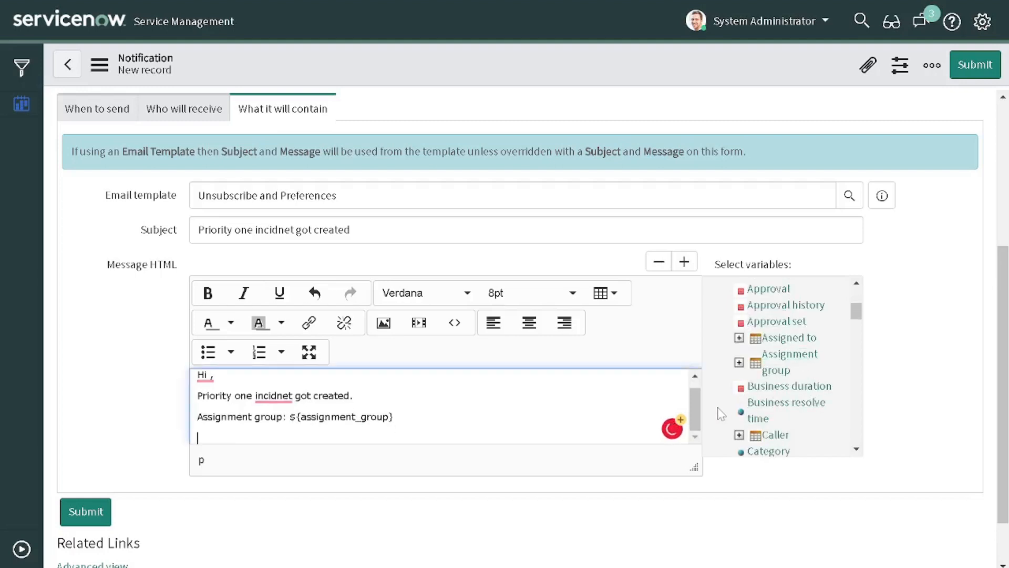
pyautogui.click(788, 338)
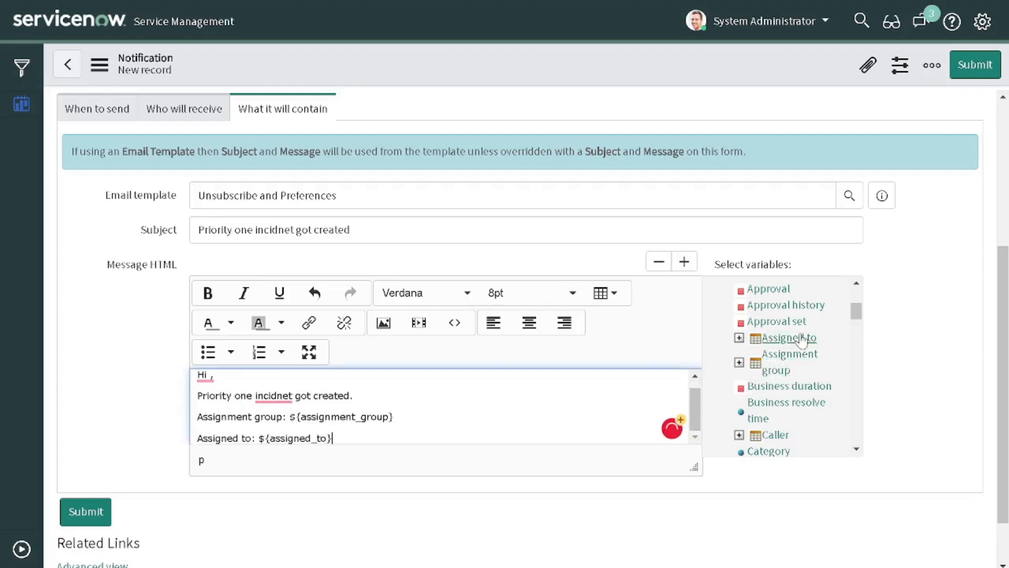
pyautogui.scroll(-4, 802, 356)
pyautogui.press('Return')
# Step: Insert the Number and Short description variables on their own lines
pyautogui.scroll(-6, 803, 368)
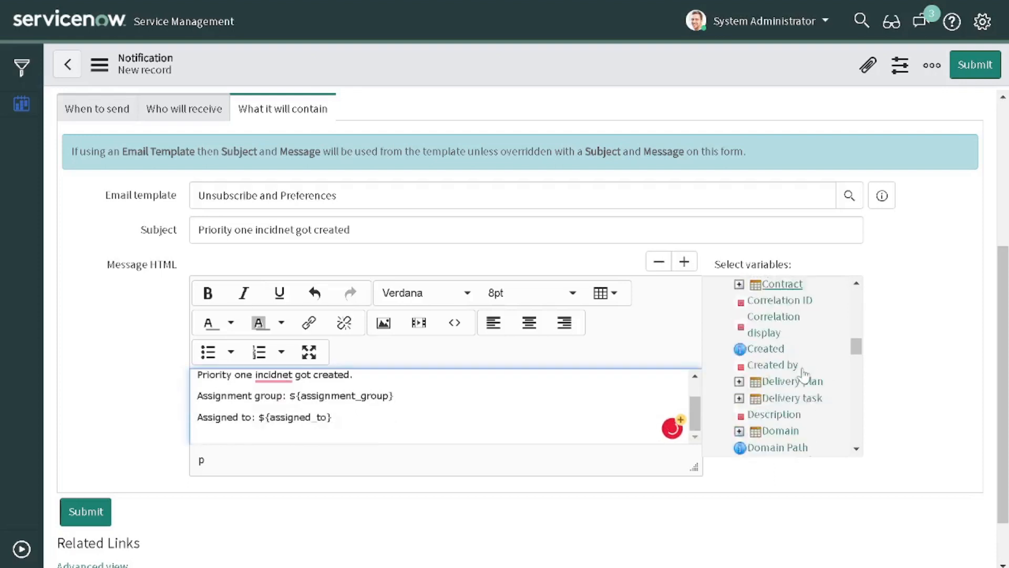
pyautogui.scroll(-10, 802, 373)
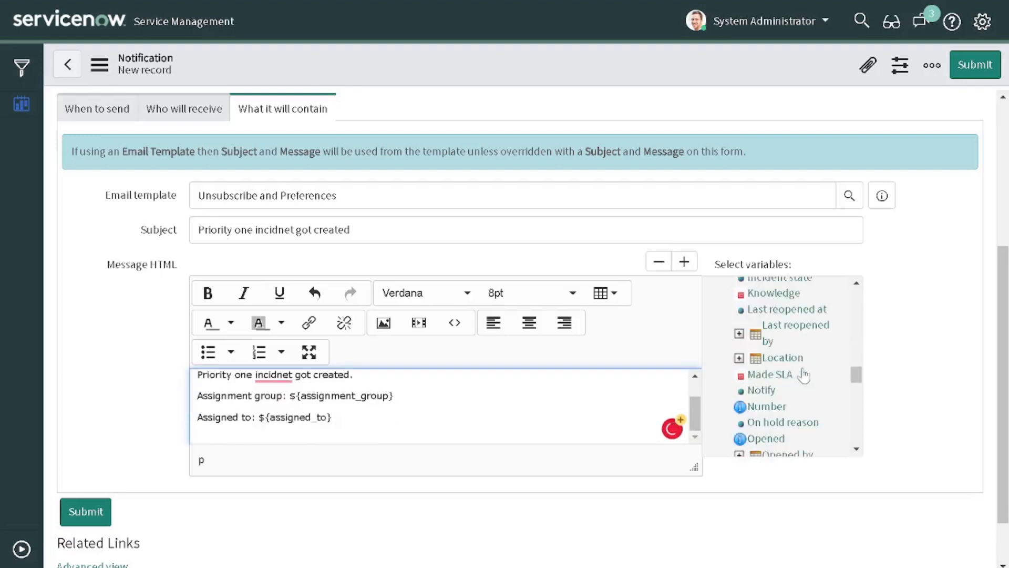
pyautogui.scroll(3, 804, 373)
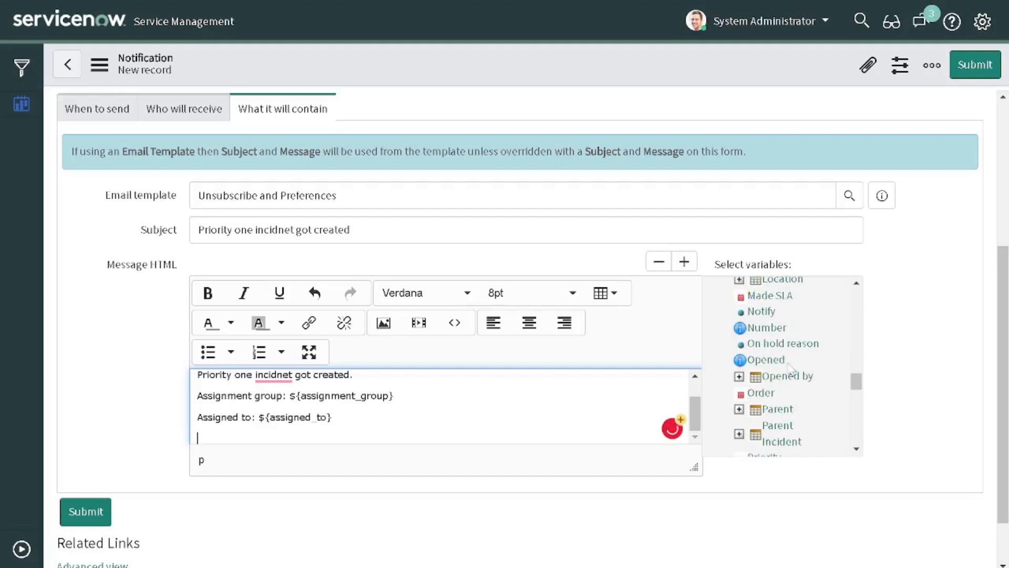
pyautogui.click(772, 329)
pyautogui.press('Return')
pyautogui.scroll(-3, 814, 378)
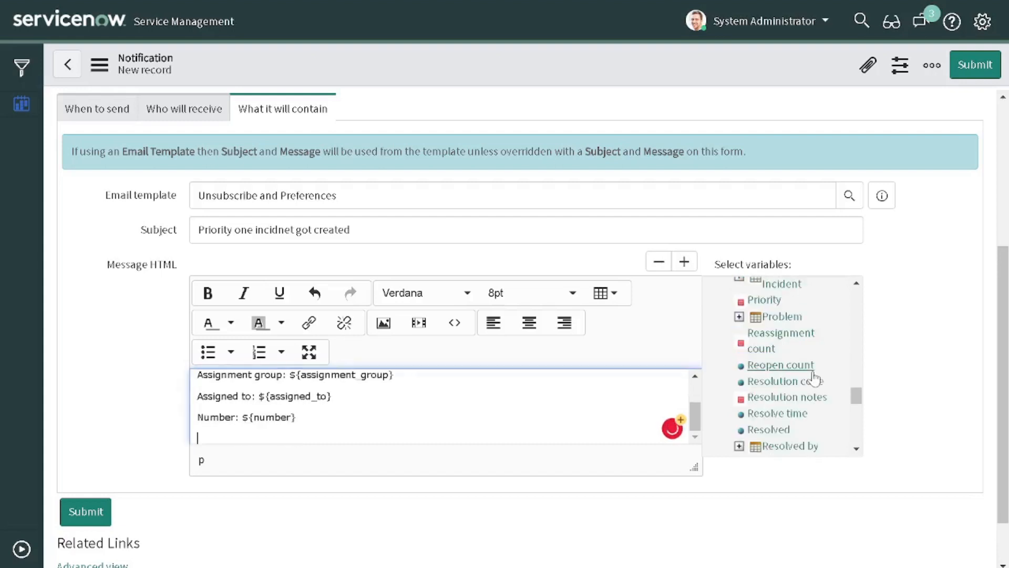
pyautogui.scroll(-3, 814, 377)
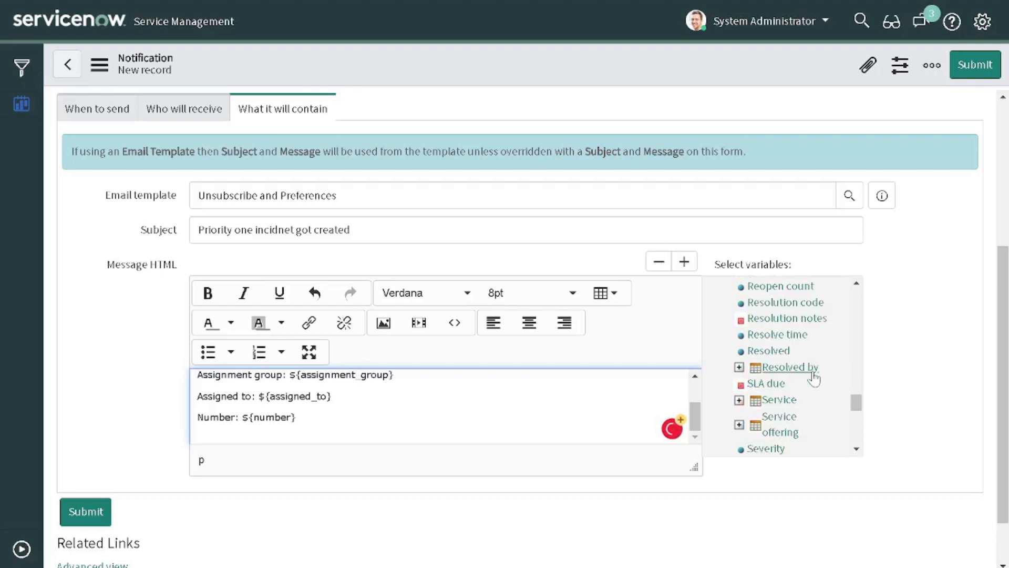
pyautogui.scroll(-3, 814, 377)
pyautogui.scroll(-3, 815, 367)
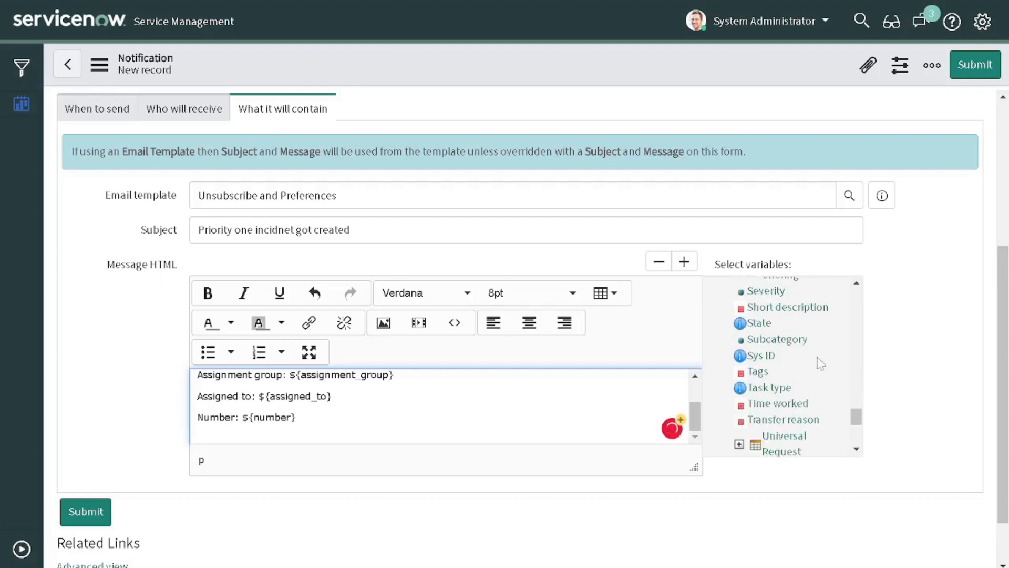
pyautogui.click(816, 315)
pyautogui.scroll(-1, 816, 315)
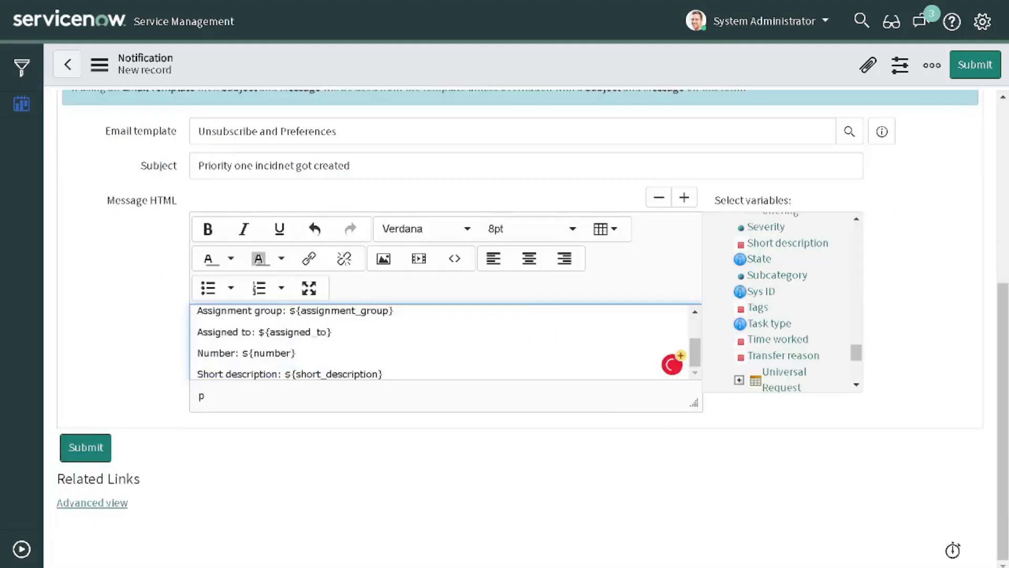
pyautogui.scroll(2, 546, 338)
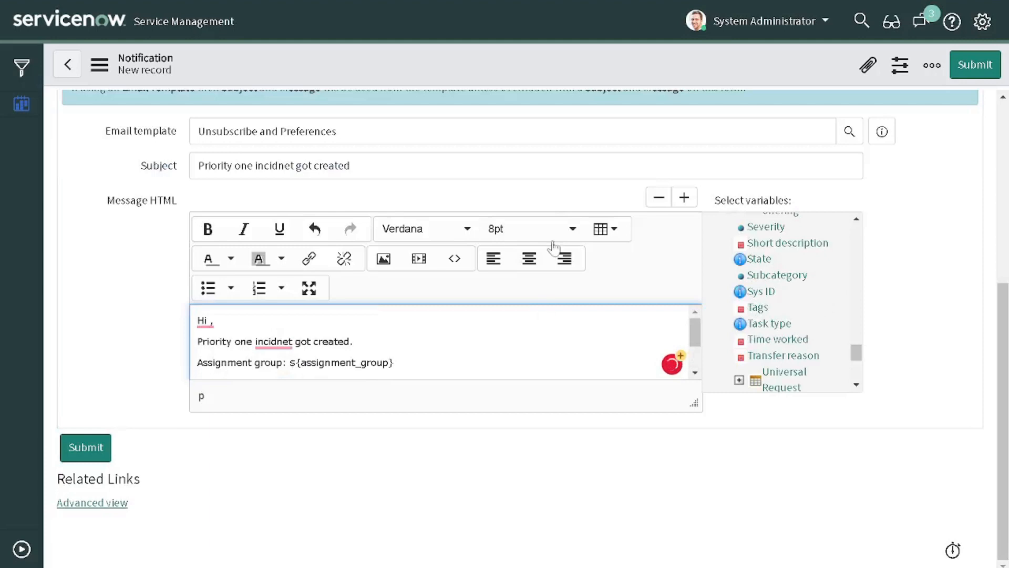
pyautogui.rightClick(525, 60)
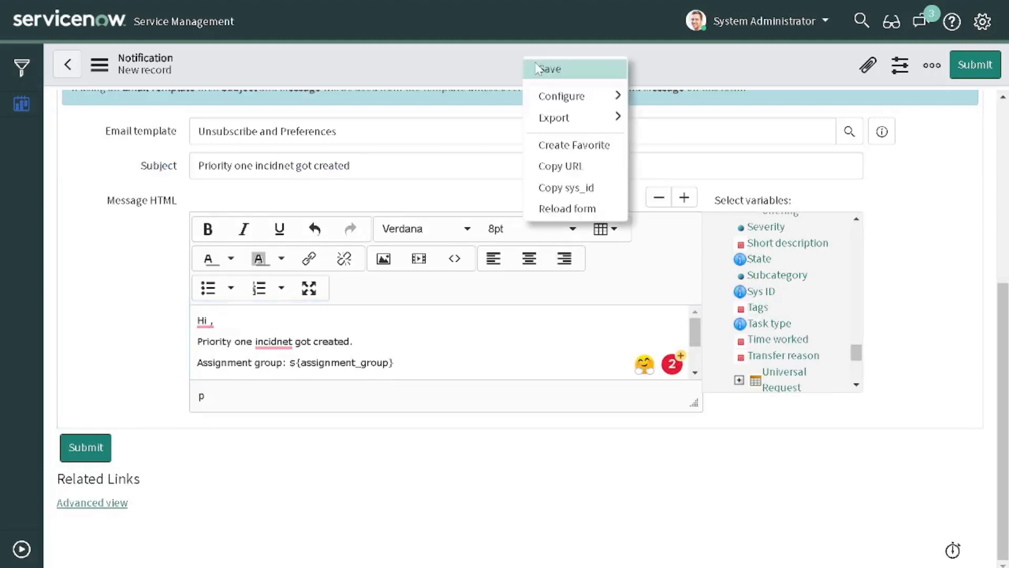
# Step: Save the Notify Prority notification from the header menu and expand the navigator
pyautogui.click(536, 67)
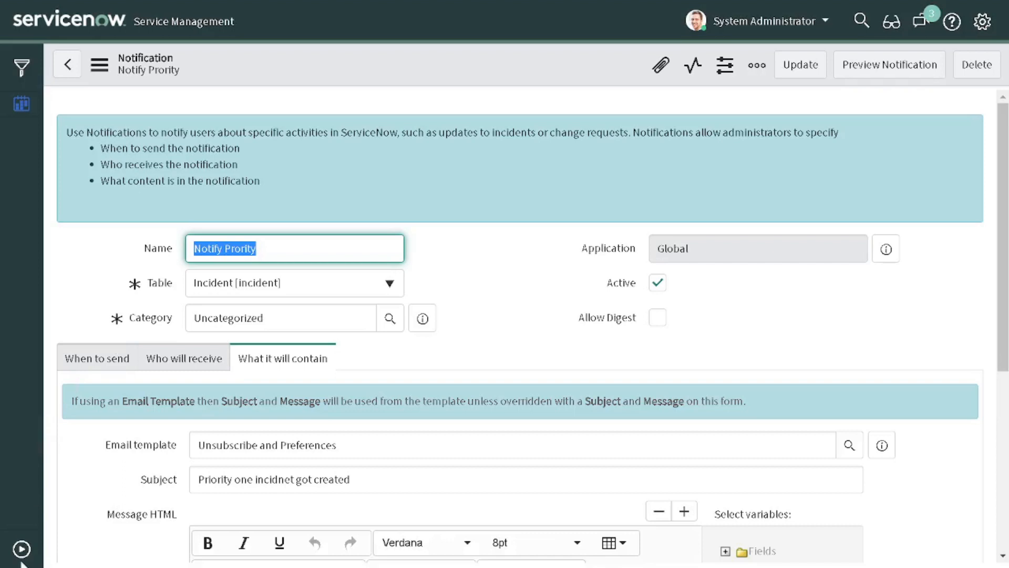
pyautogui.click(19, 543)
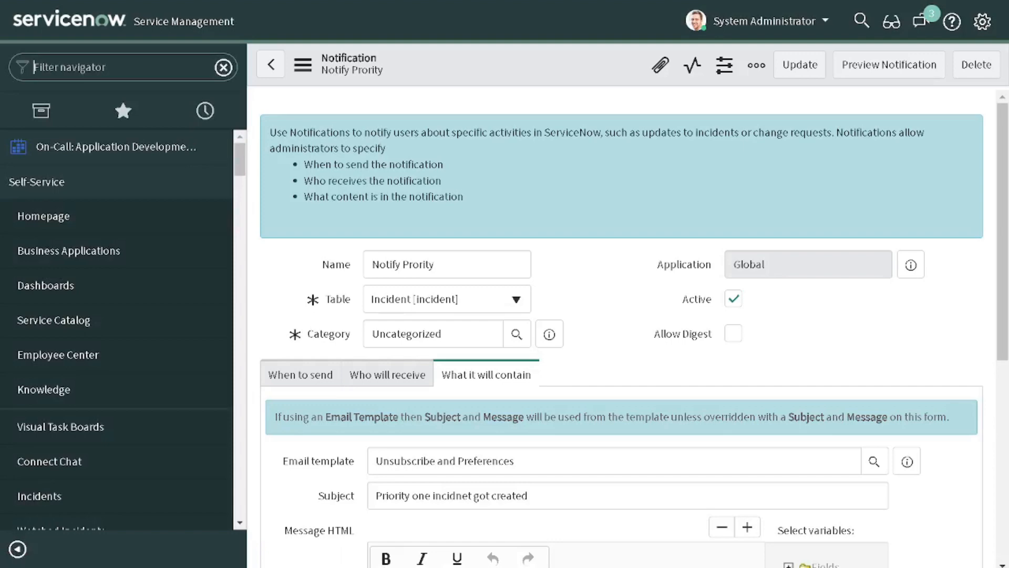
# Step: Exit full screen, load incident.LIST and open incident INC0009009 (Priority 4 - Low, Urgency 2 - Medium)
pyautogui.press('F11')
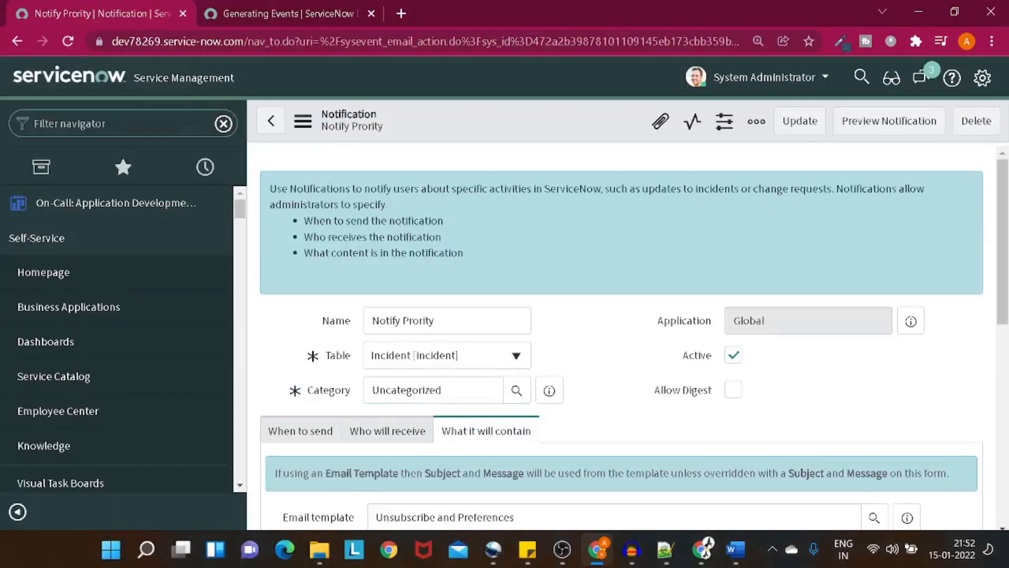
pyautogui.write('inciden')
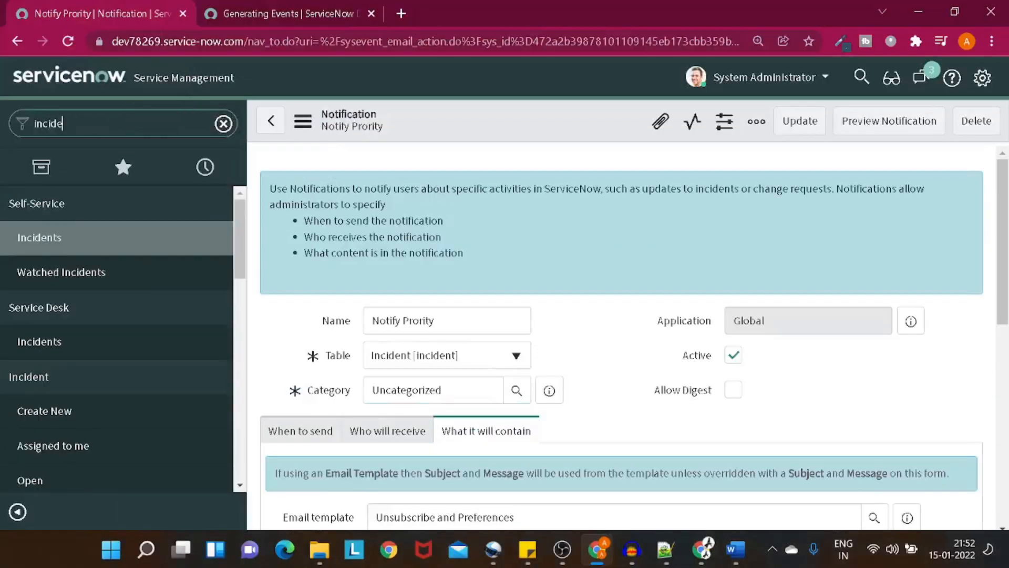
pyautogui.write('t.LIST')
pyautogui.press('Return')
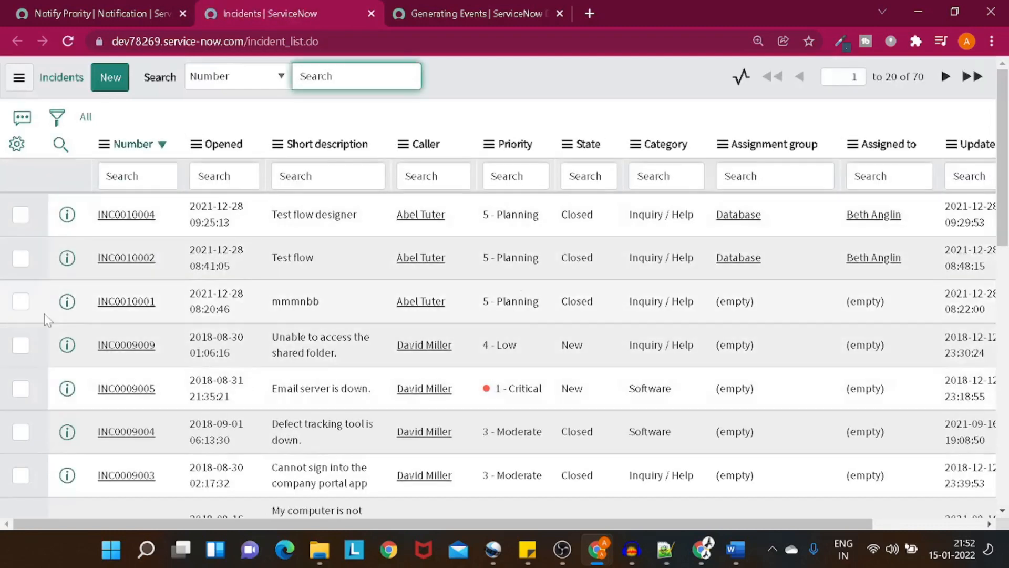
pyautogui.click(129, 346)
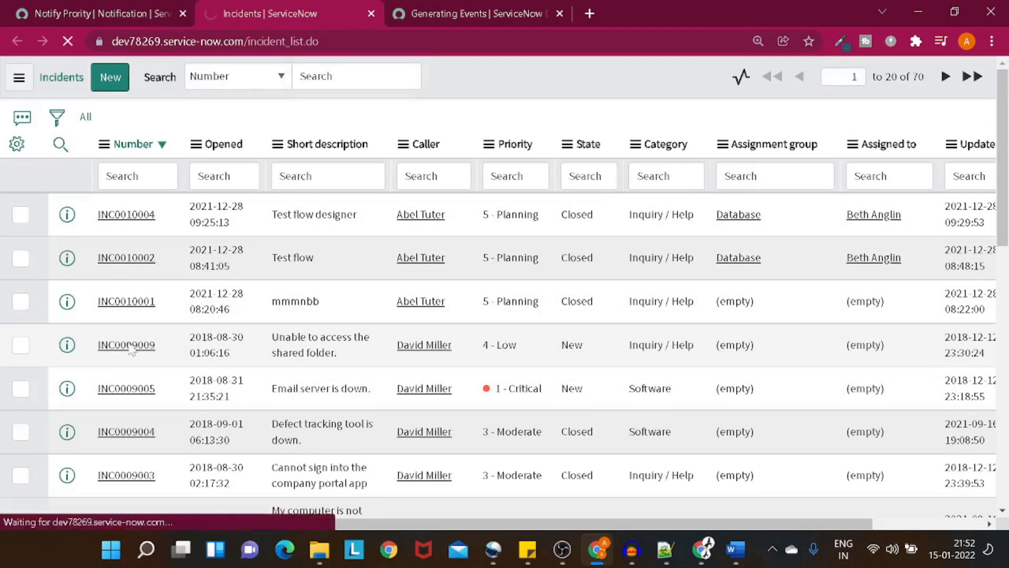
pyautogui.scroll(-2, 586, 232)
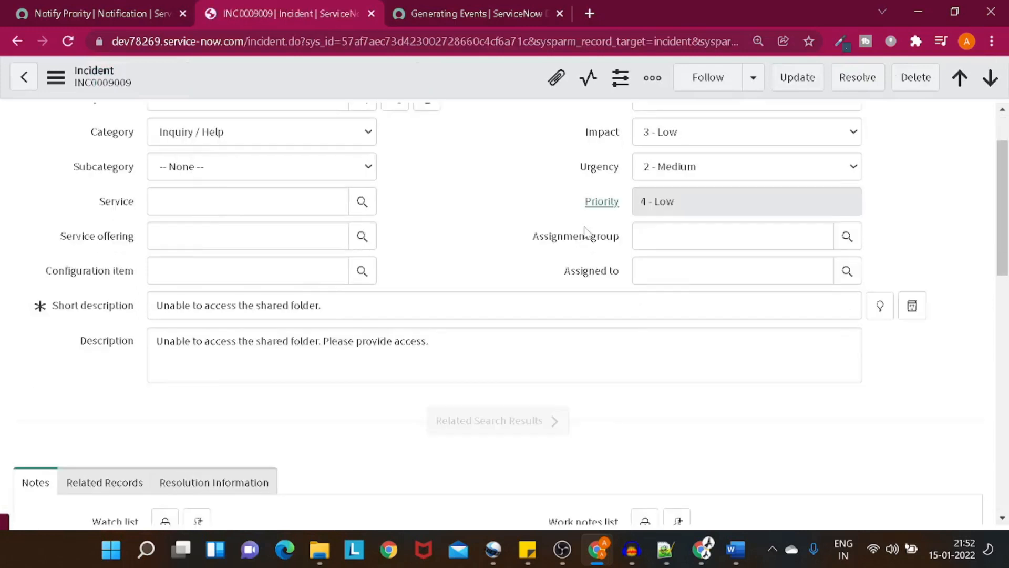
# Step: Set INC0009009's Impact and Urgency both to 1 - High
pyautogui.click(661, 213)
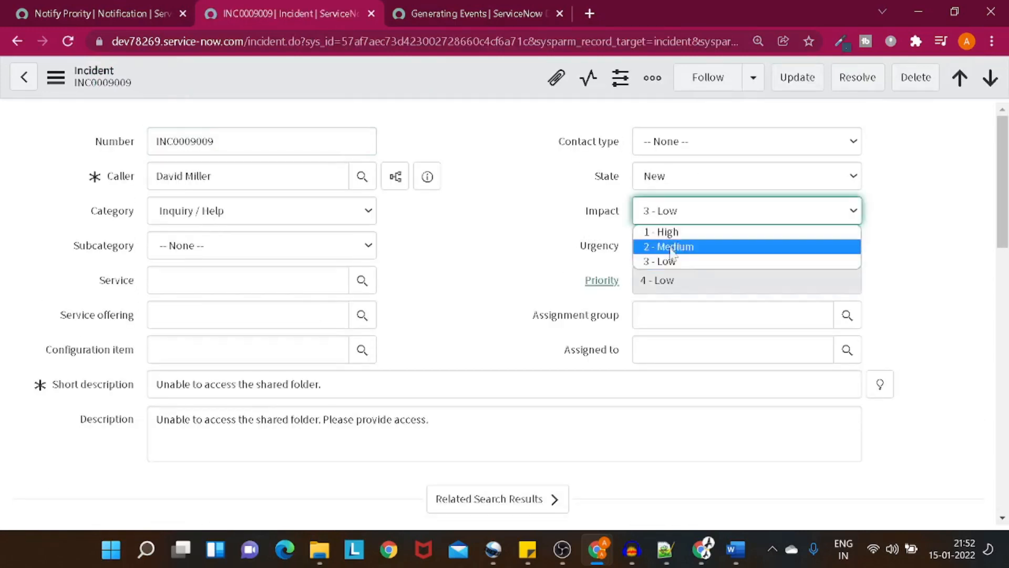
pyautogui.click(663, 232)
pyautogui.click(675, 247)
pyautogui.click(670, 267)
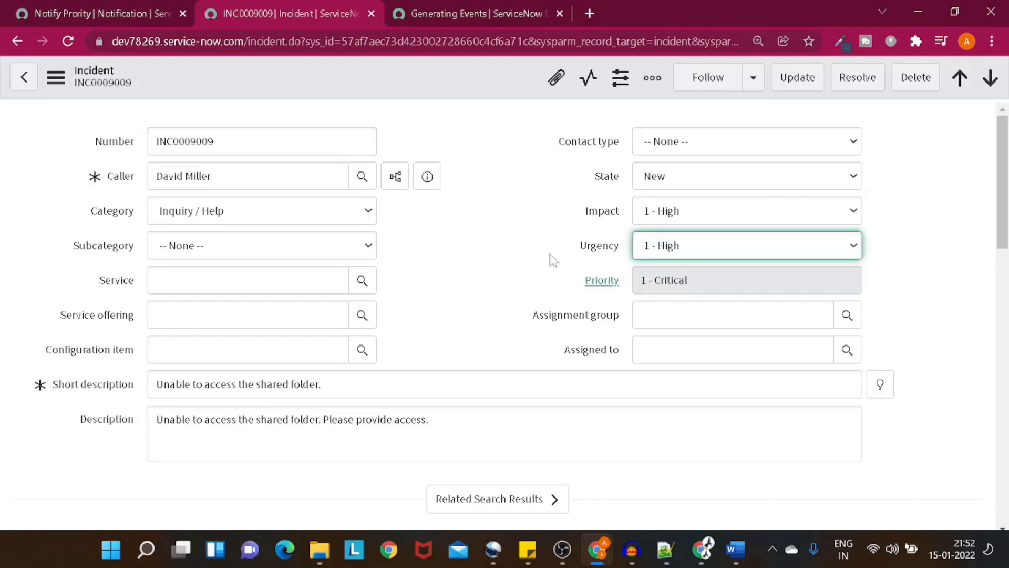
# Step: Save the incident, adding the required work note
pyautogui.rightClick(395, 73)
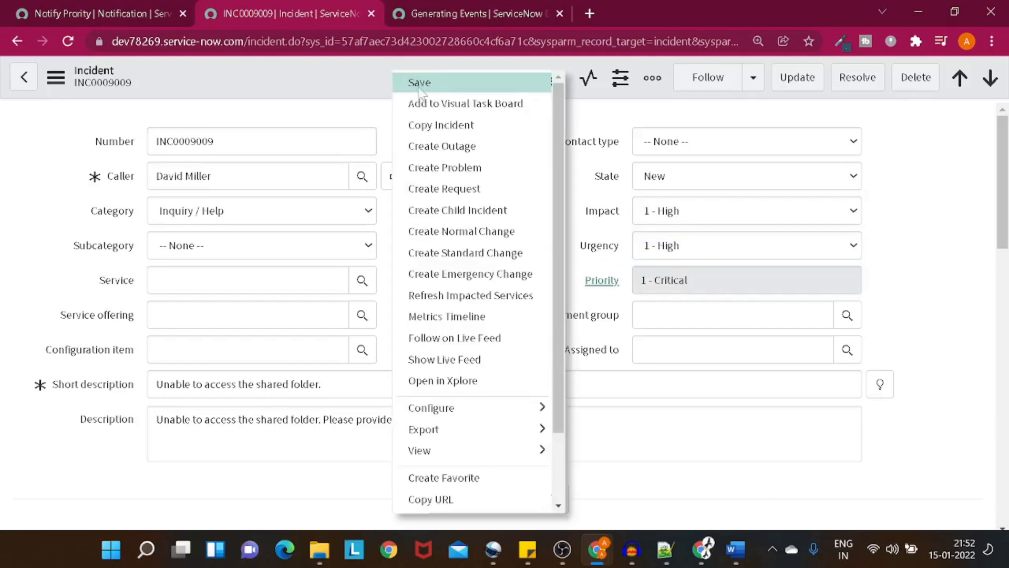
pyautogui.click(420, 84)
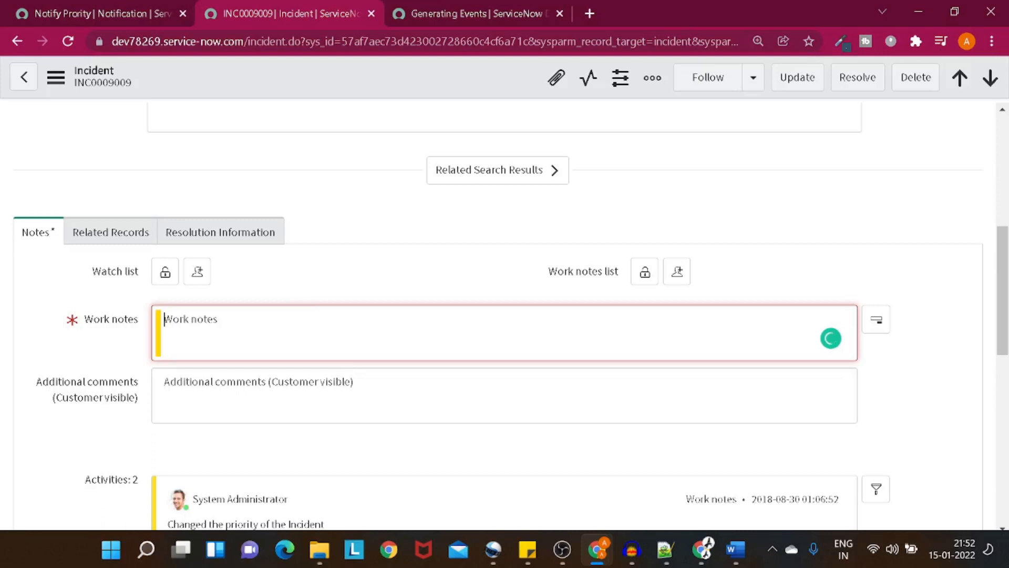
pyautogui.write('djsjdhgdj')
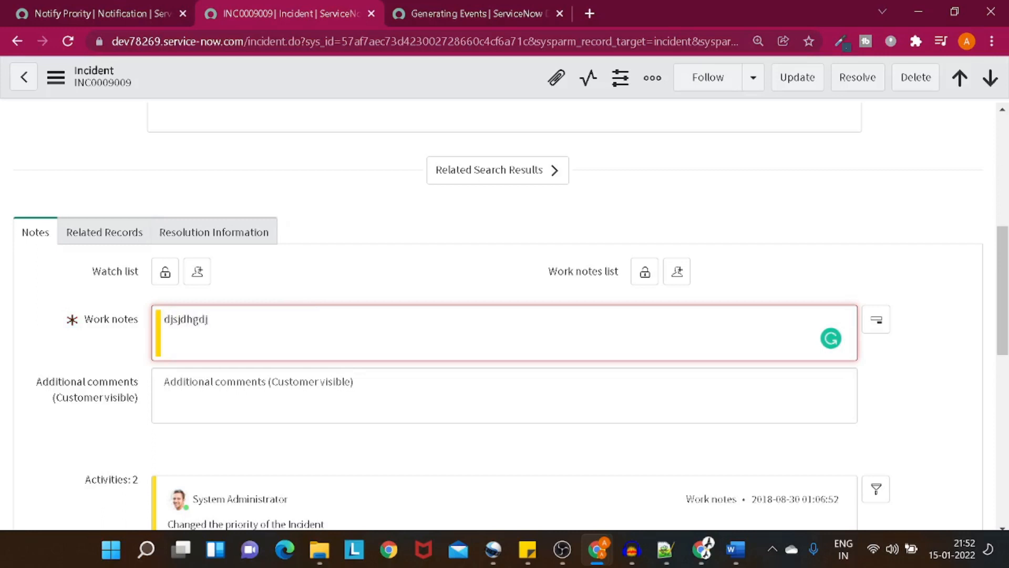
pyautogui.rightClick(409, 67)
pyautogui.click(436, 83)
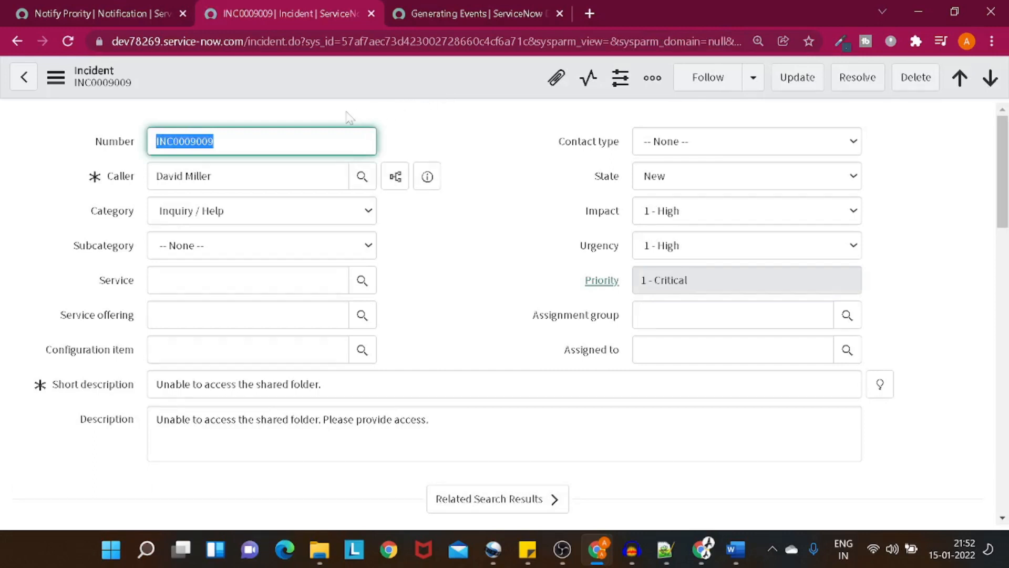
# Step: Filter the navigator for 'emails' and open the Emails log limited to Created on Today
pyautogui.click(80, 13)
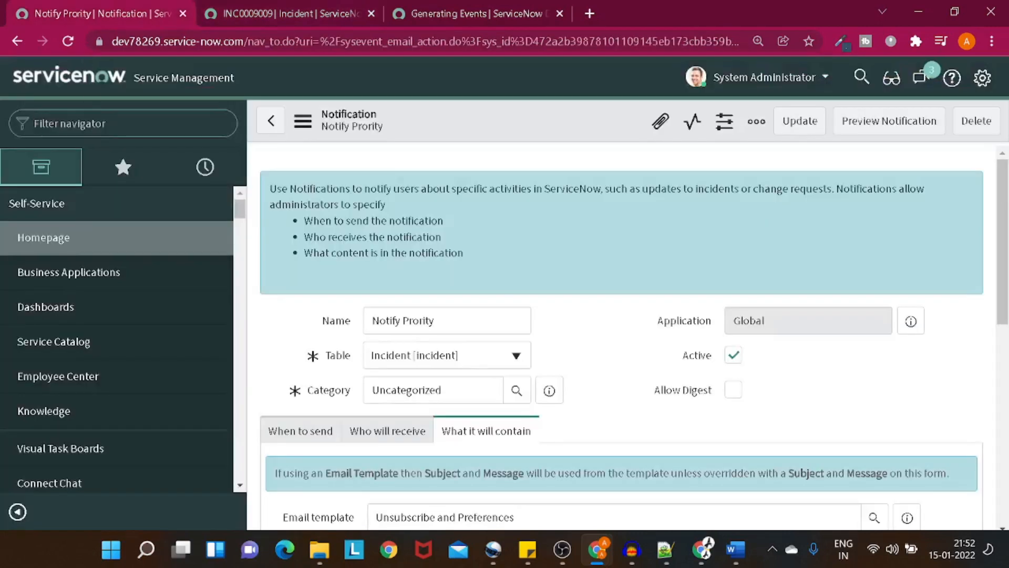
pyautogui.write('email')
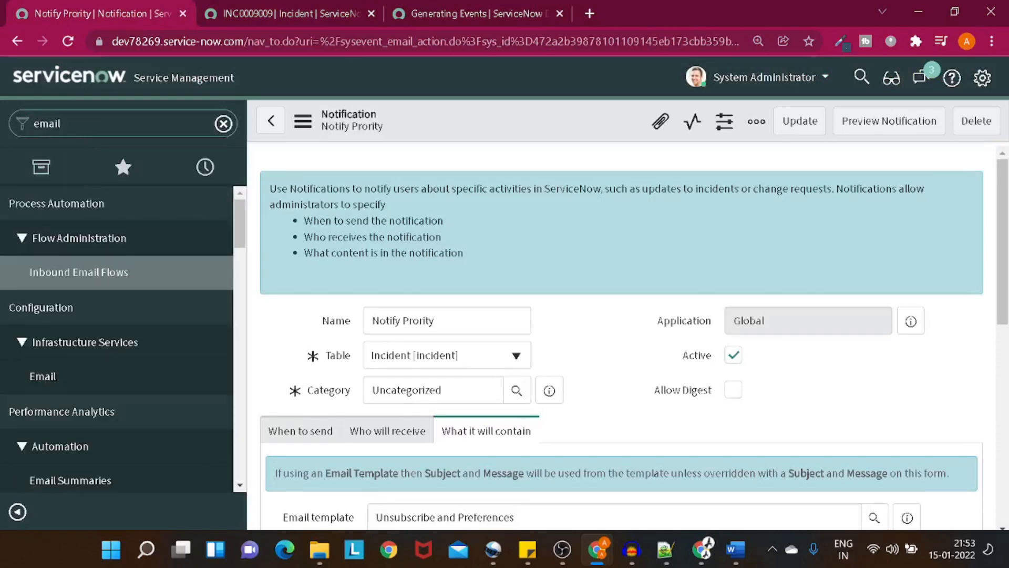
pyautogui.scroll(-15, 102, 218)
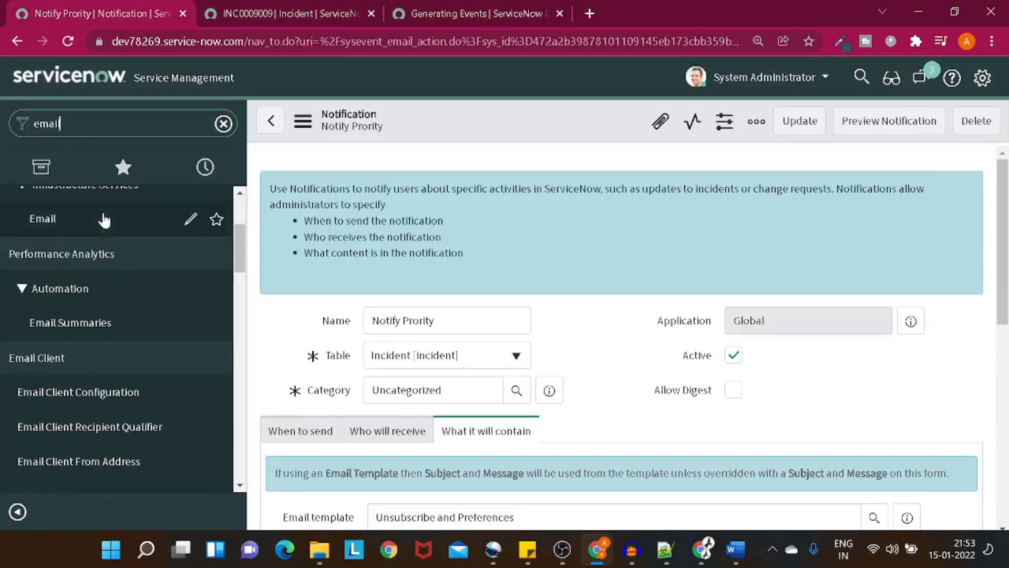
pyautogui.scroll(-15, 104, 219)
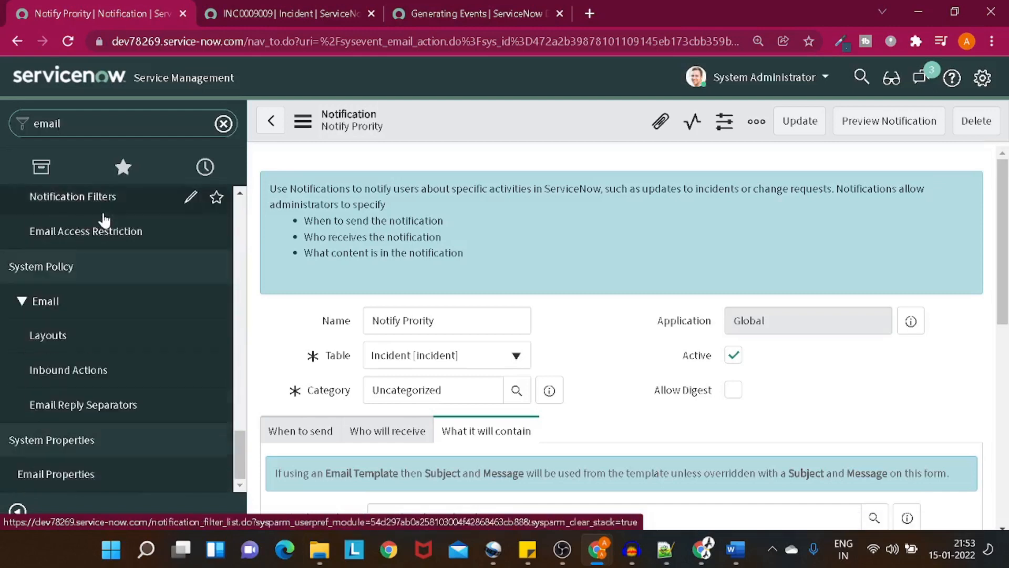
pyautogui.scroll(2, 108, 247)
pyautogui.scroll(-2, 112, 260)
pyautogui.scroll(10, 114, 260)
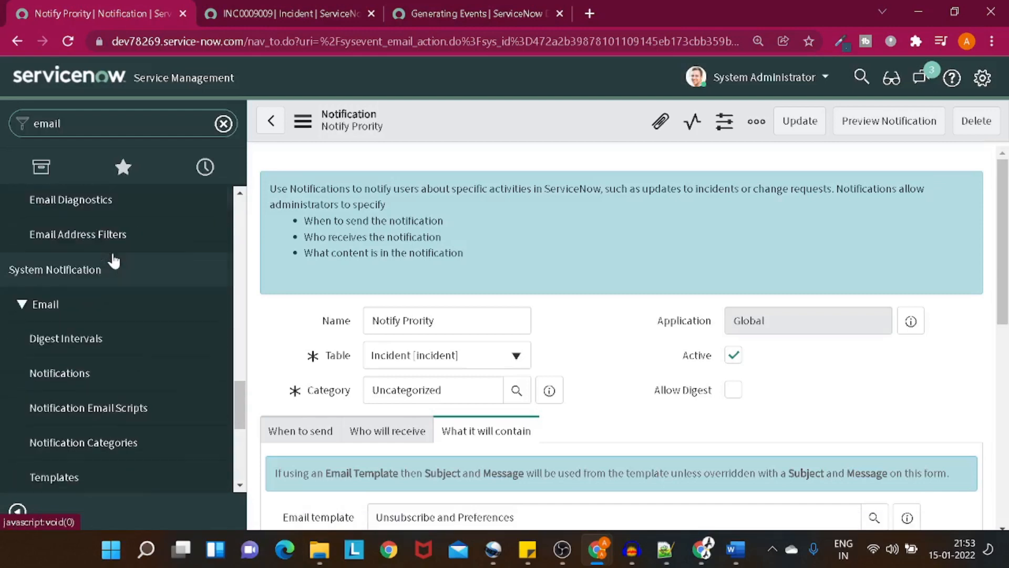
pyautogui.write('s')
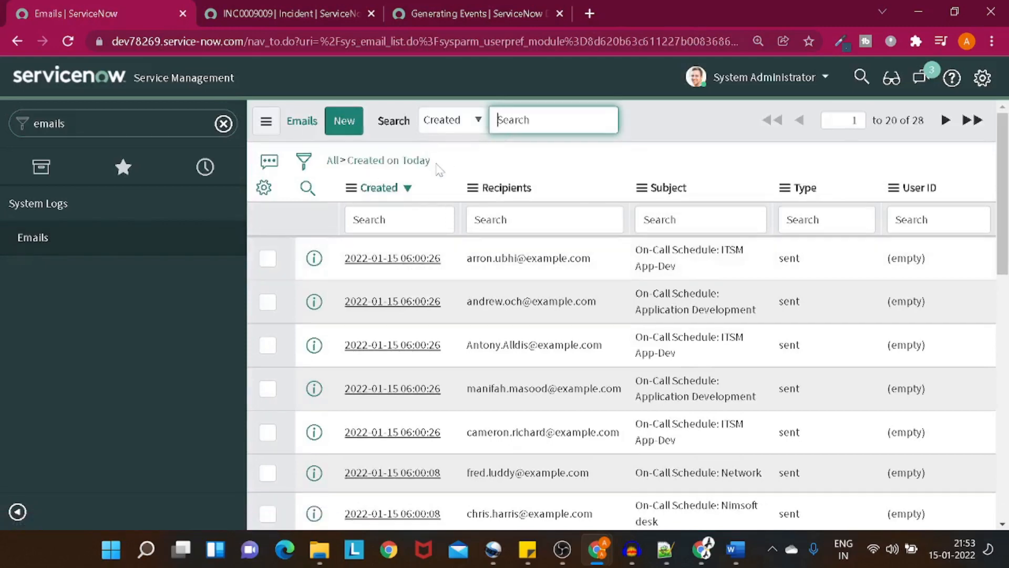
pyautogui.click(419, 162)
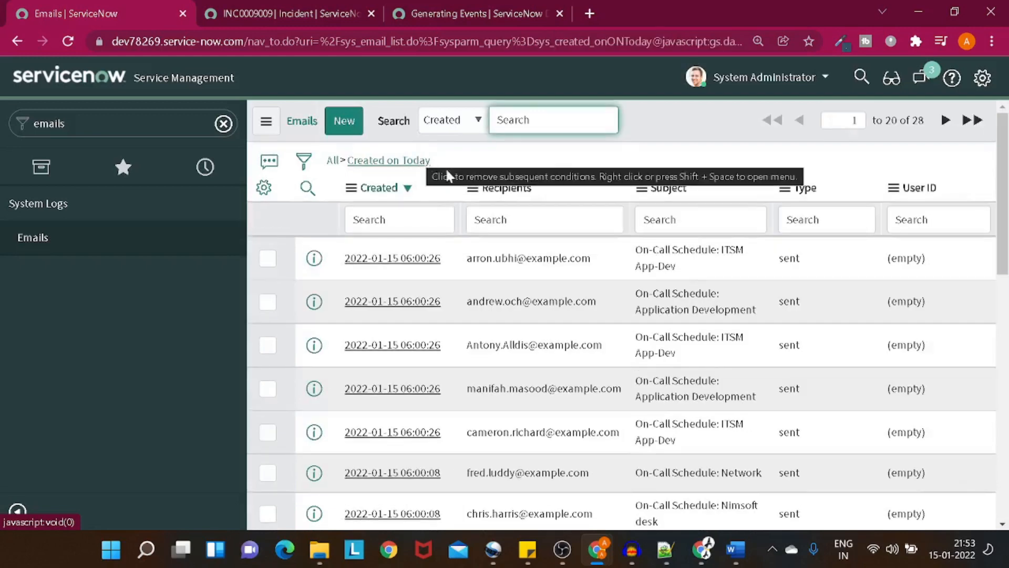
# Step: Open the Notify Prority notification from History in a new tab
pyautogui.click(427, 13)
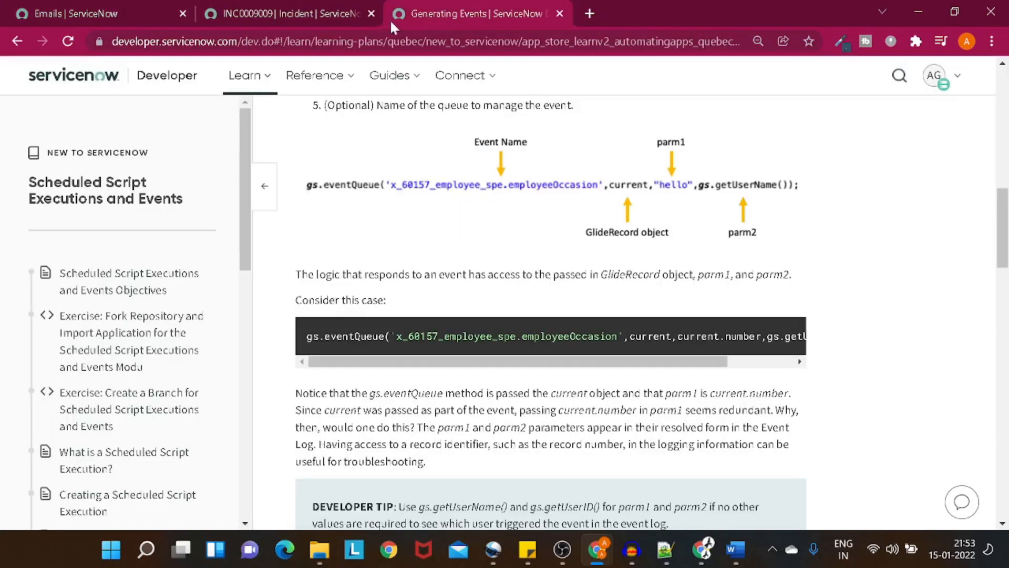
pyautogui.click(336, 4)
pyautogui.click(73, 17)
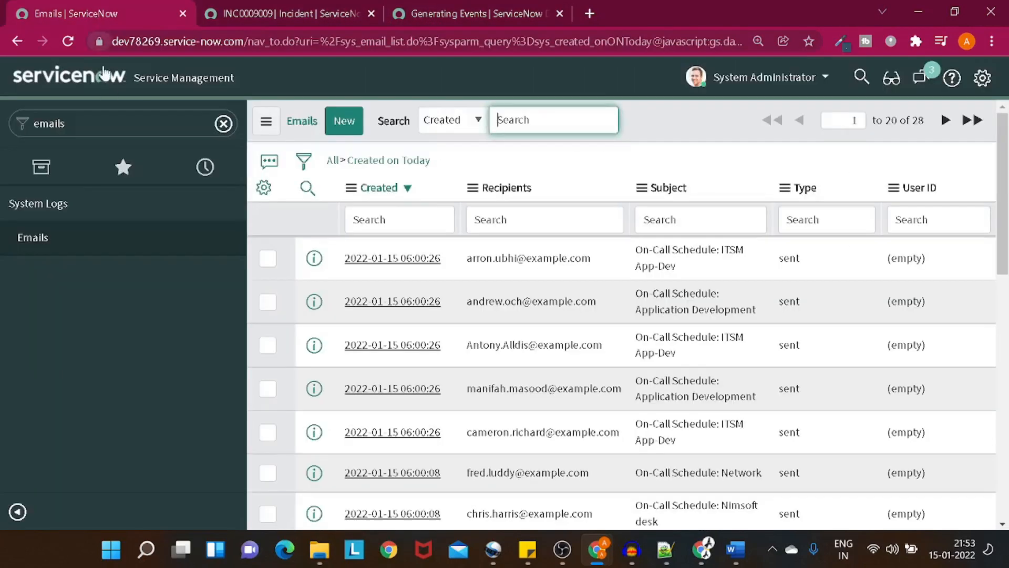
pyautogui.click(205, 176)
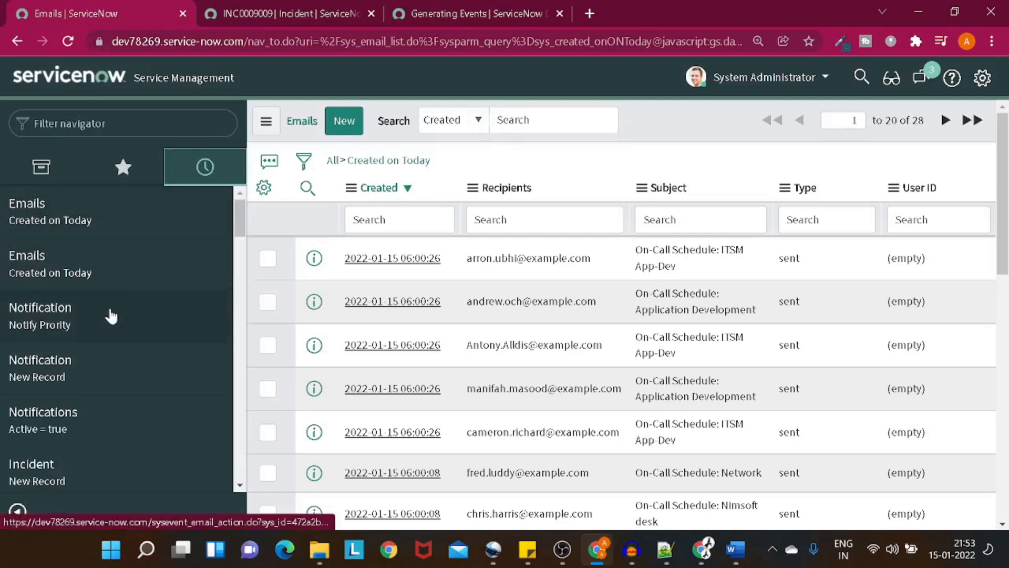
pyautogui.rightClick(111, 315)
pyautogui.click(140, 319)
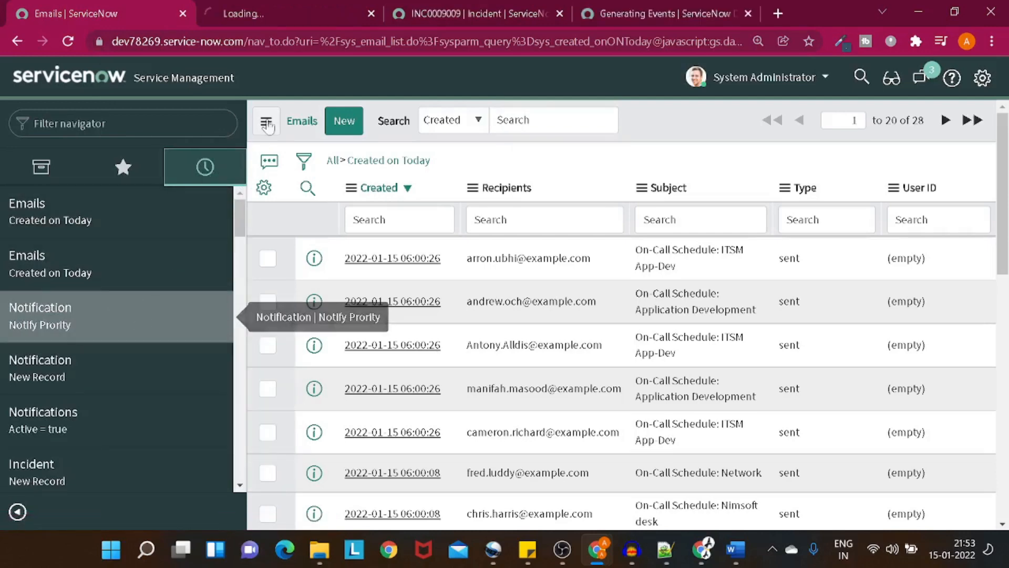
# Step: Check Notify Prority's When to send condition: Priority changes to 1 - Critical
pyautogui.click(268, 15)
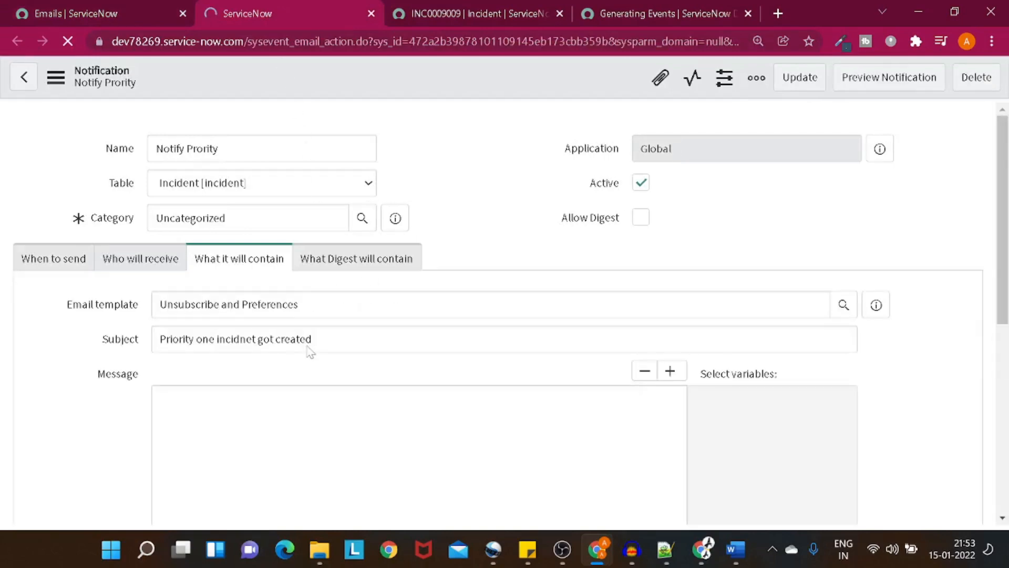
pyautogui.scroll(-3, 68, 270)
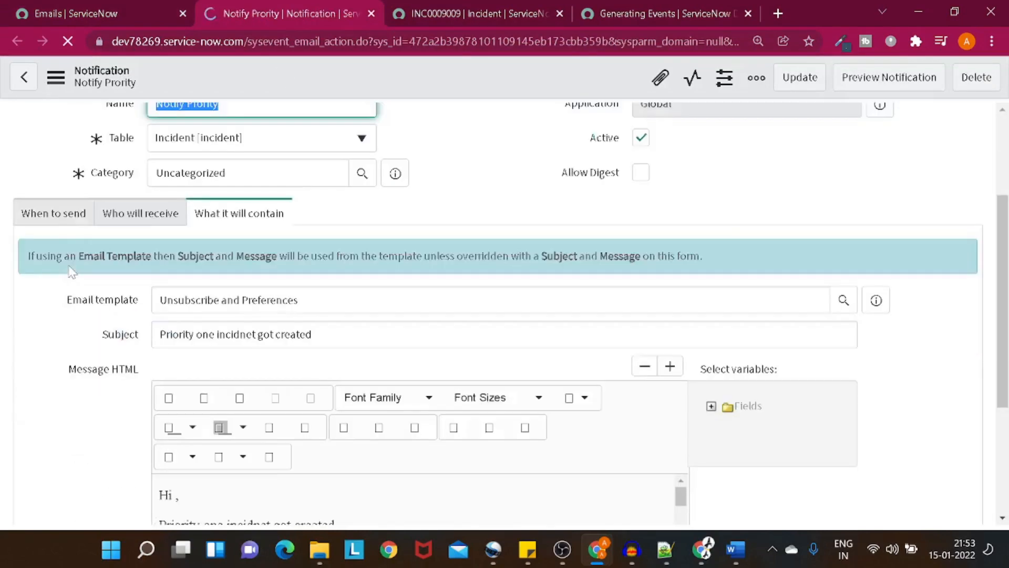
pyautogui.click(65, 217)
pyautogui.scroll(-3, 97, 243)
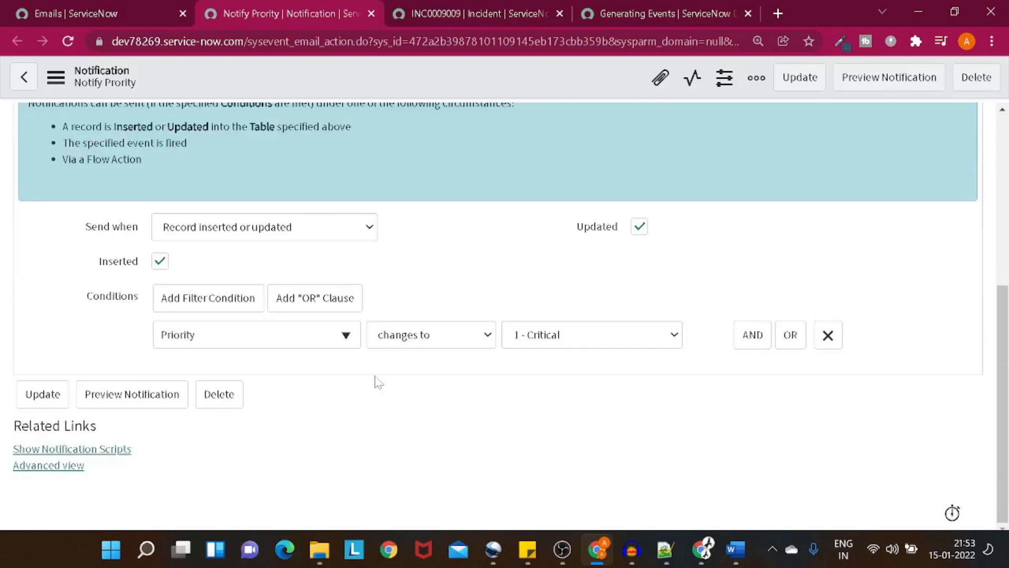
pyautogui.scroll(3, 241, 309)
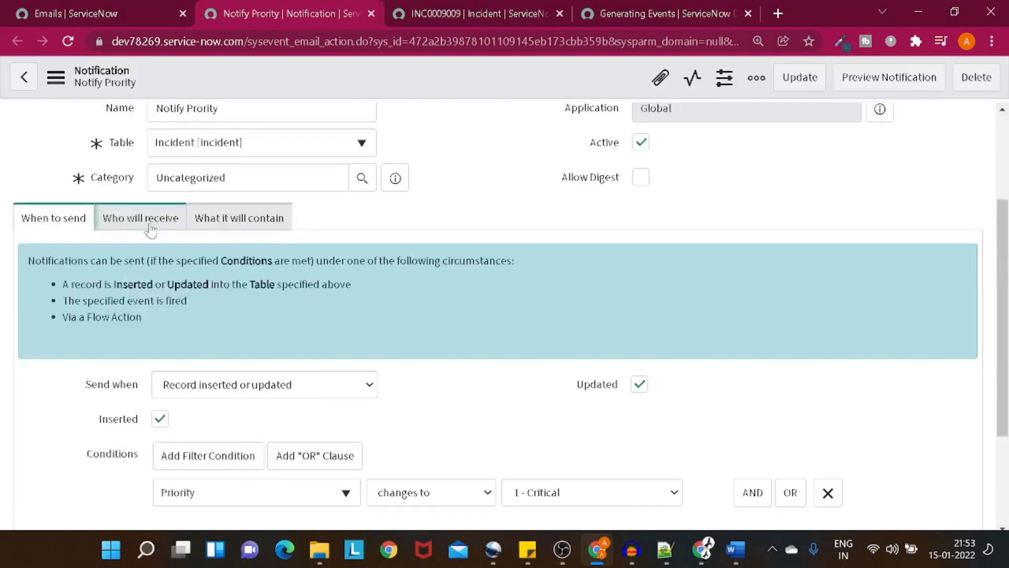
# Step: Copy the notification's Subject from What it will contain and return to the Emails log
pyautogui.click(124, 108)
pyautogui.scroll(3, 124, 108)
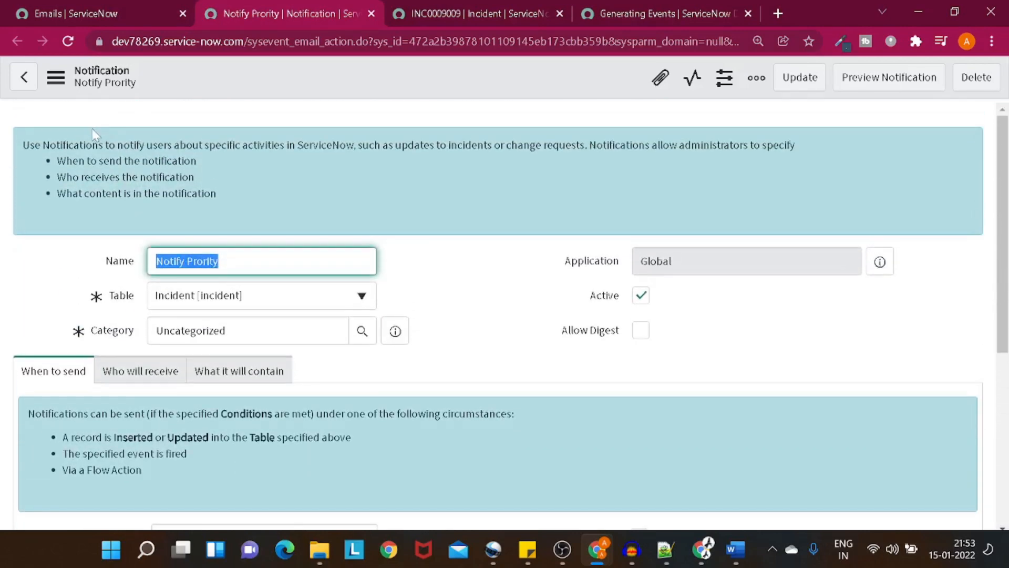
pyautogui.scroll(-5, 338, 318)
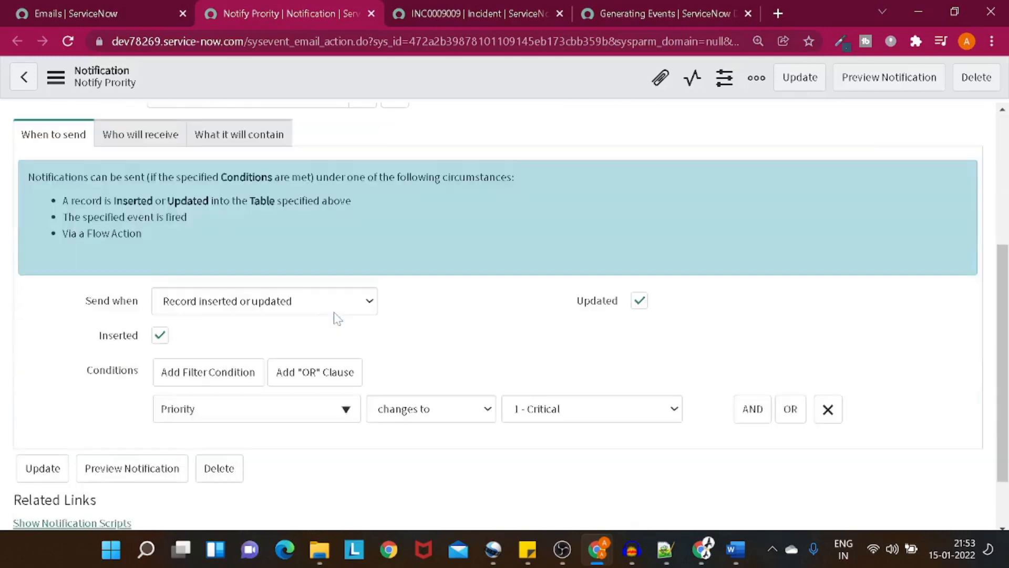
pyautogui.click(243, 135)
pyautogui.moveTo(313, 260); pyautogui.dragTo(107, 269)
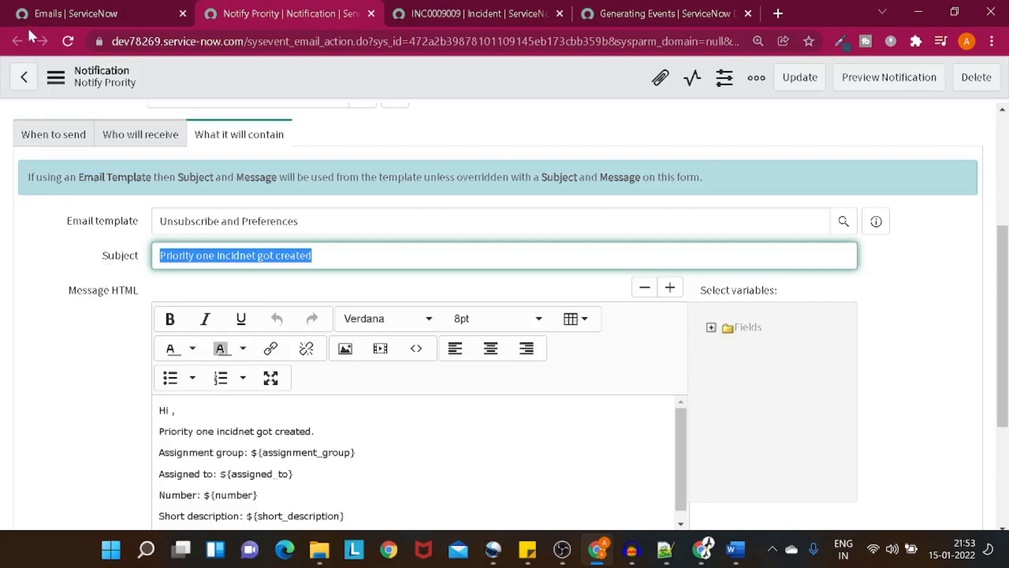
pyautogui.click(71, 14)
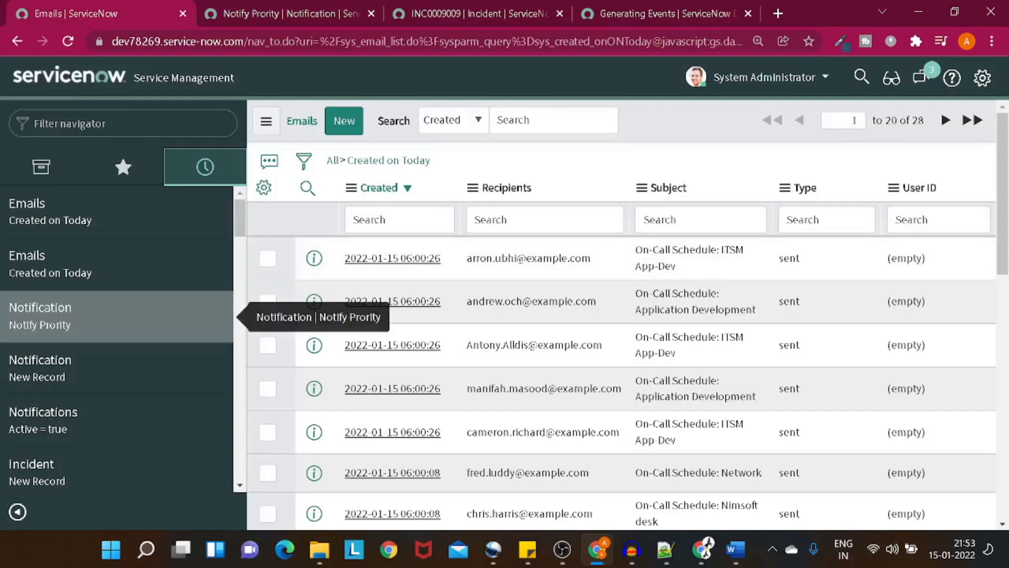
# Step: Search the Emails log by the pasted subject, dropping the created-today condition
pyautogui.click(693, 220)
pyautogui.hotkey('ctrl', 'v')
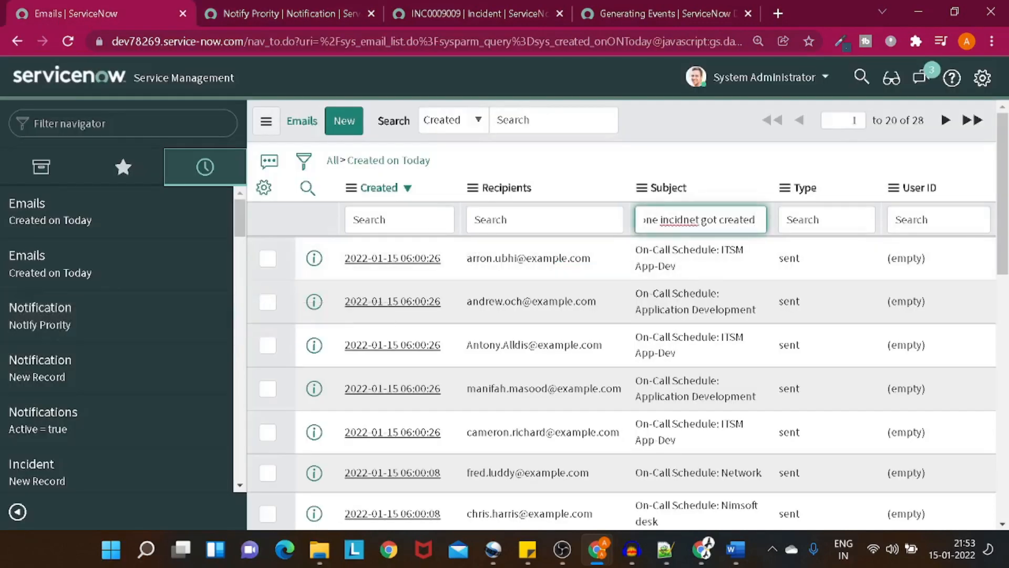
pyautogui.press('Return')
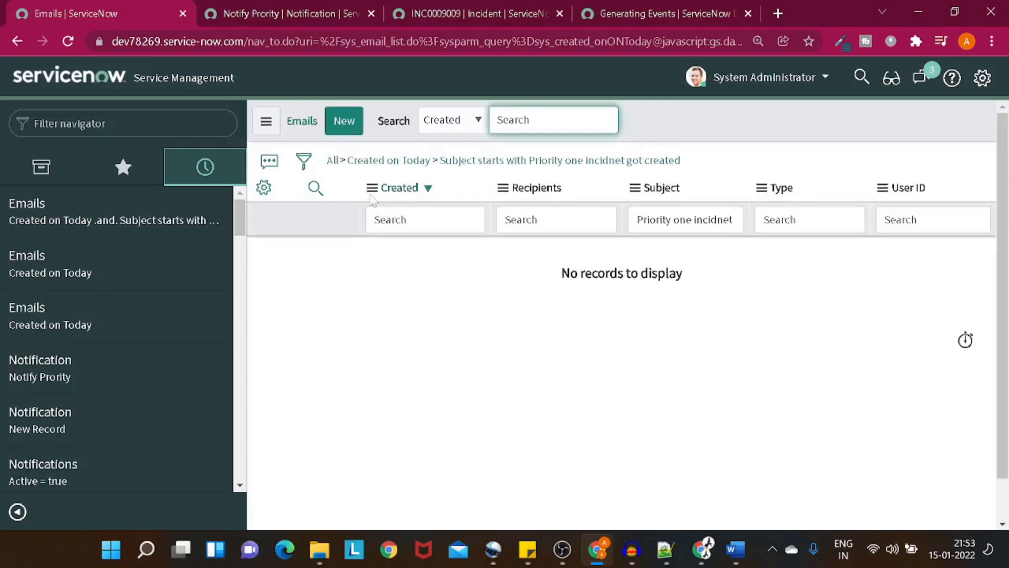
pyautogui.click(341, 161)
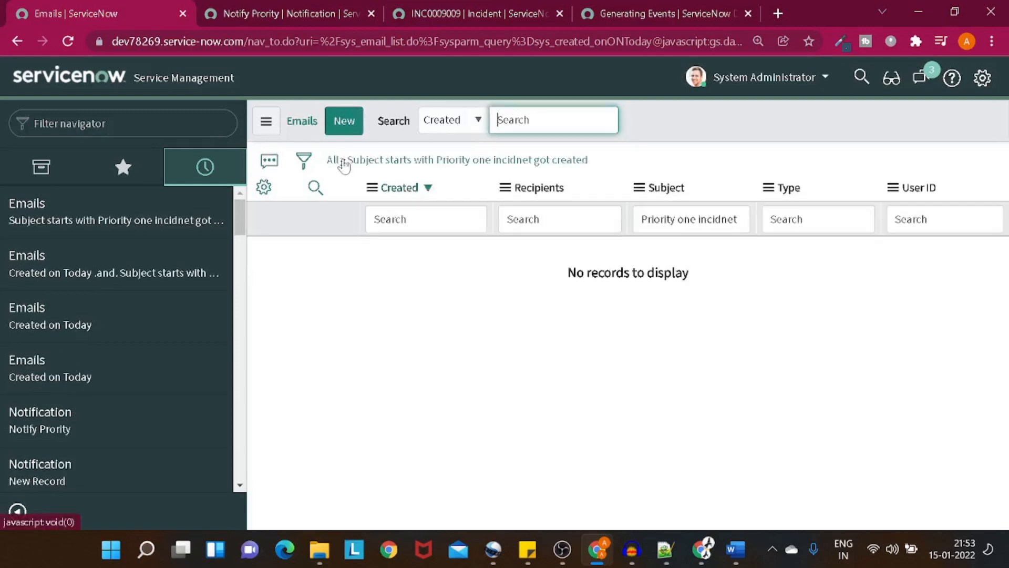
# Step: Open System Mailboxes > Outbox without the today filter, then return to INC0009009
pyautogui.click(115, 124)
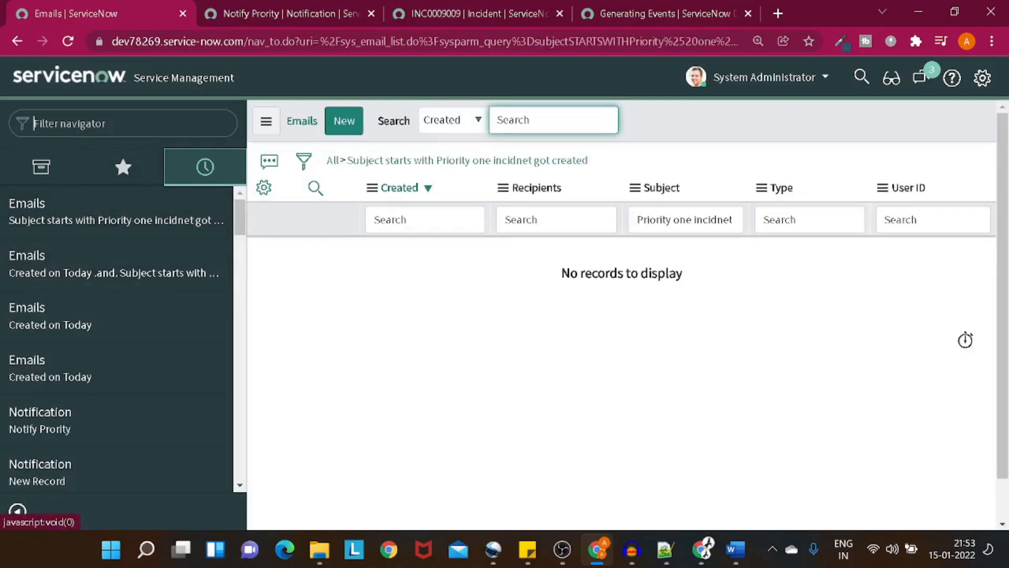
pyautogui.write('out')
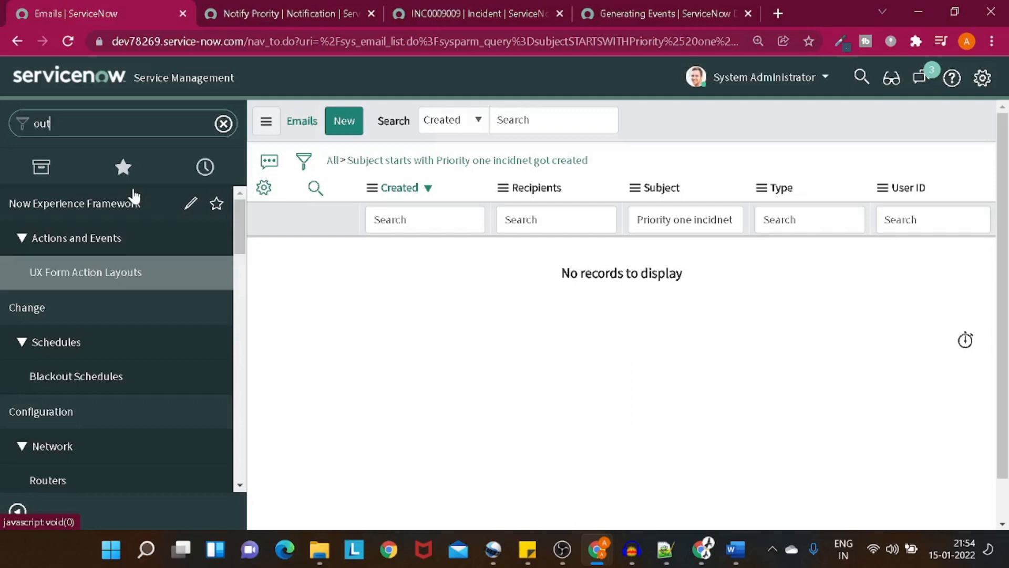
pyautogui.write('b')
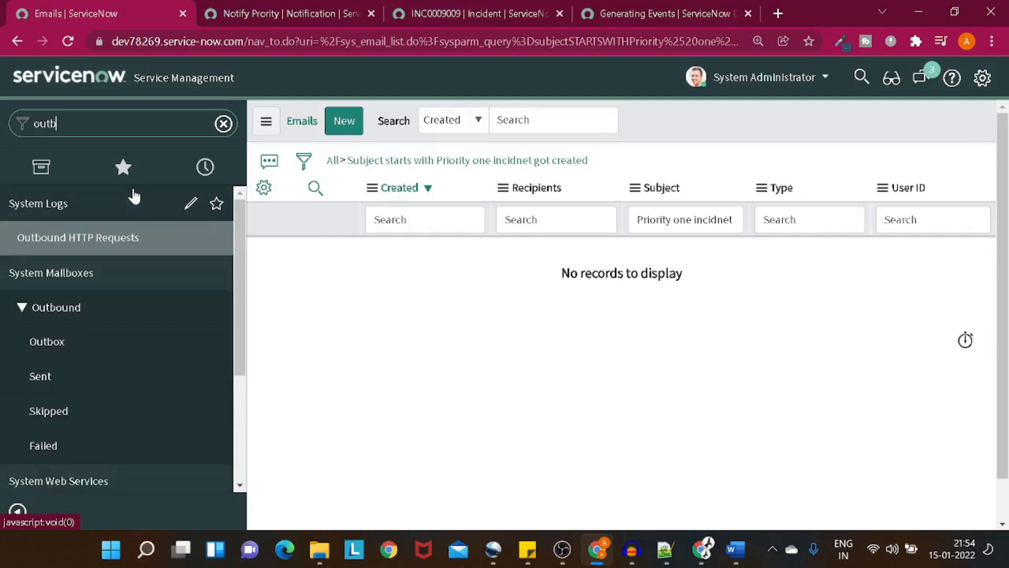
pyautogui.click(77, 342)
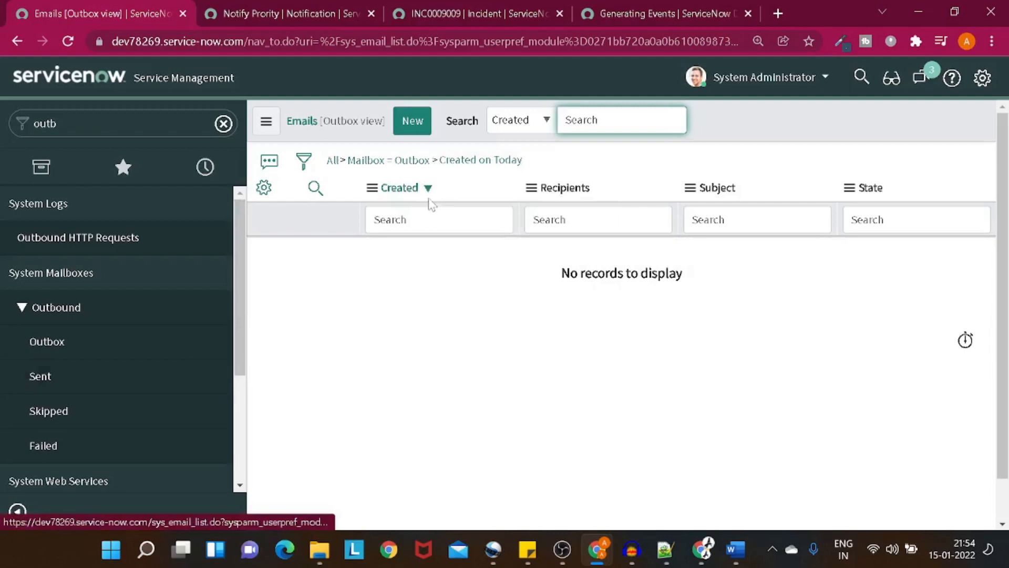
pyautogui.click(435, 161)
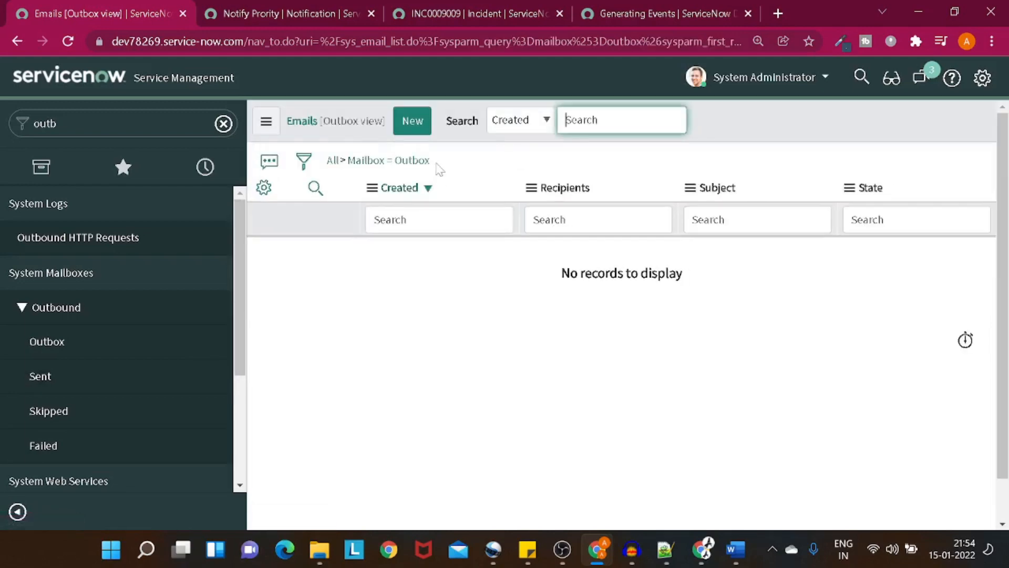
pyautogui.click(445, 12)
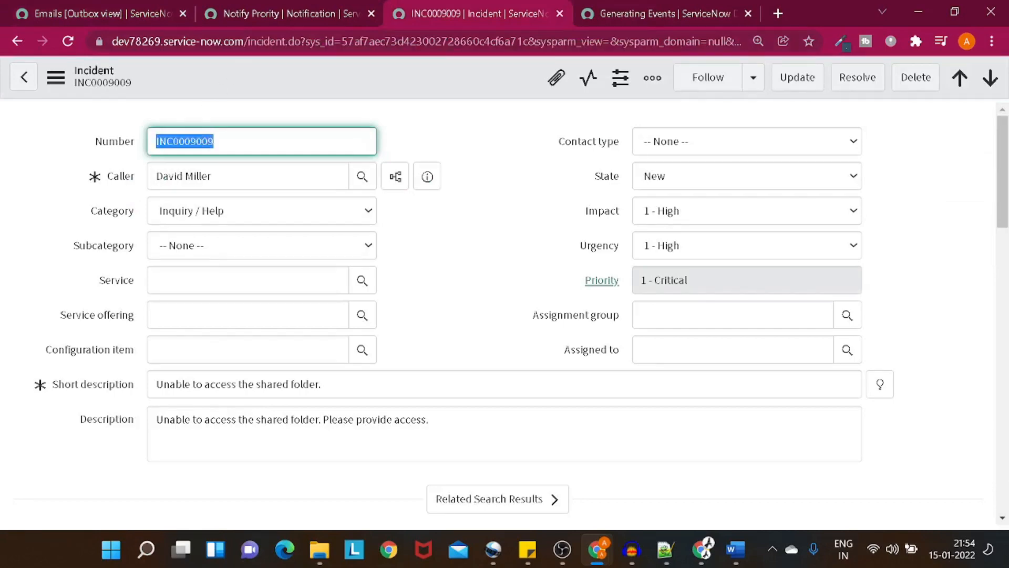
# Step: Set INC0009009's Impact to 2 - Medium and save it with a work note
pyautogui.click(273, 9)
pyautogui.scroll(5, 498, 315)
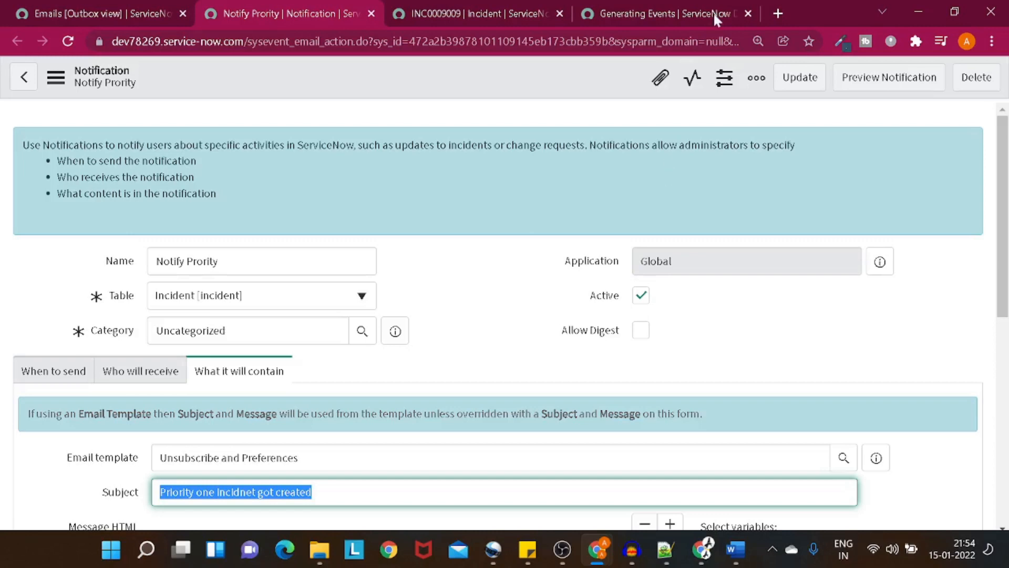
pyautogui.click(509, 10)
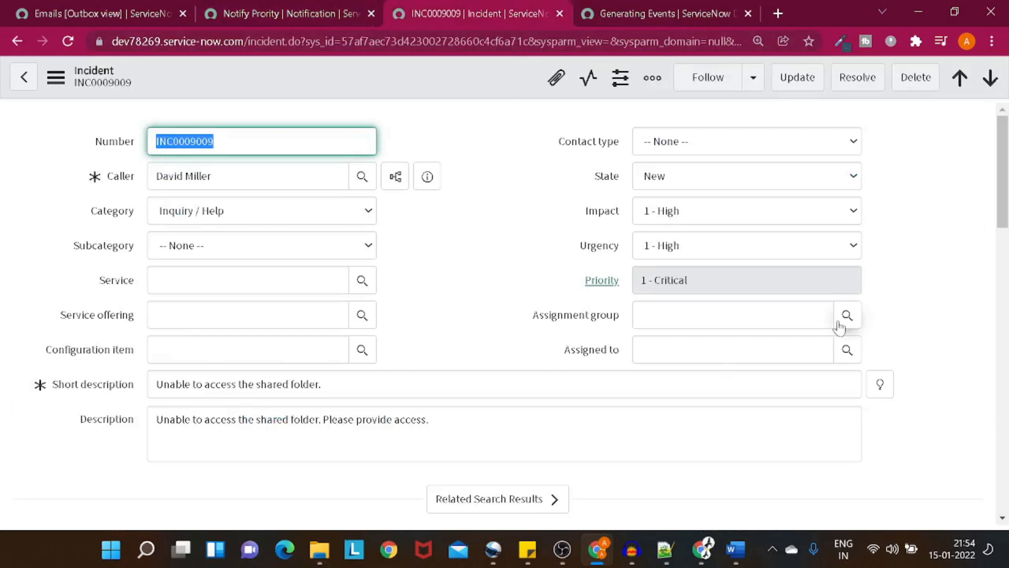
pyautogui.click(701, 210)
pyautogui.click(700, 246)
pyautogui.click(699, 250)
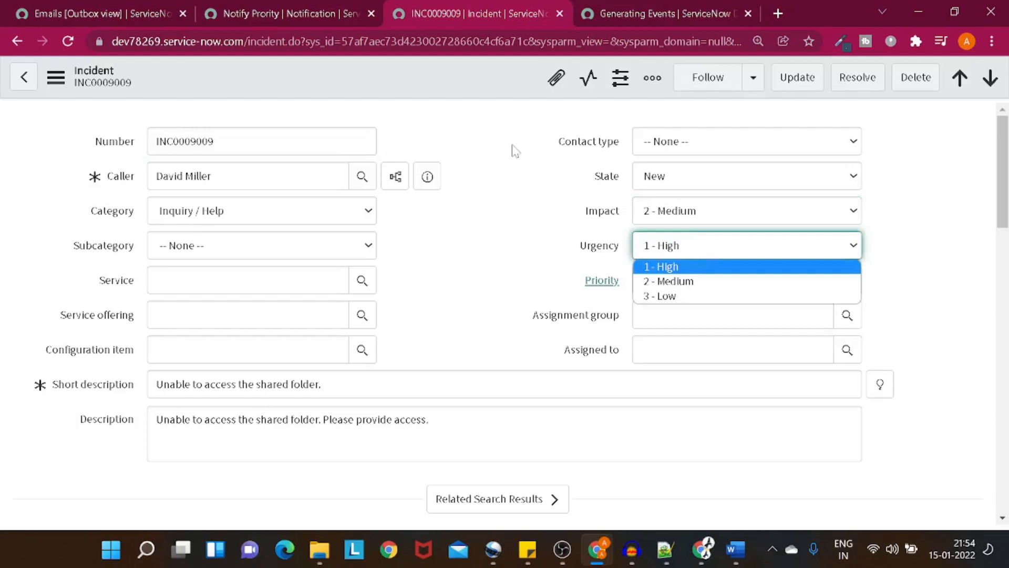
pyautogui.rightClick(443, 94)
pyautogui.click(465, 104)
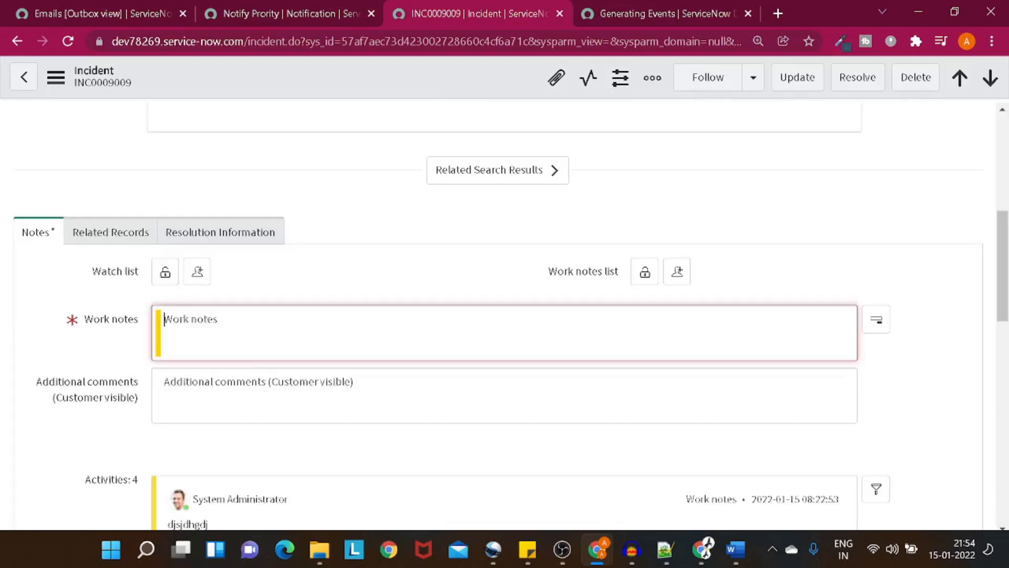
pyautogui.write('fwe')
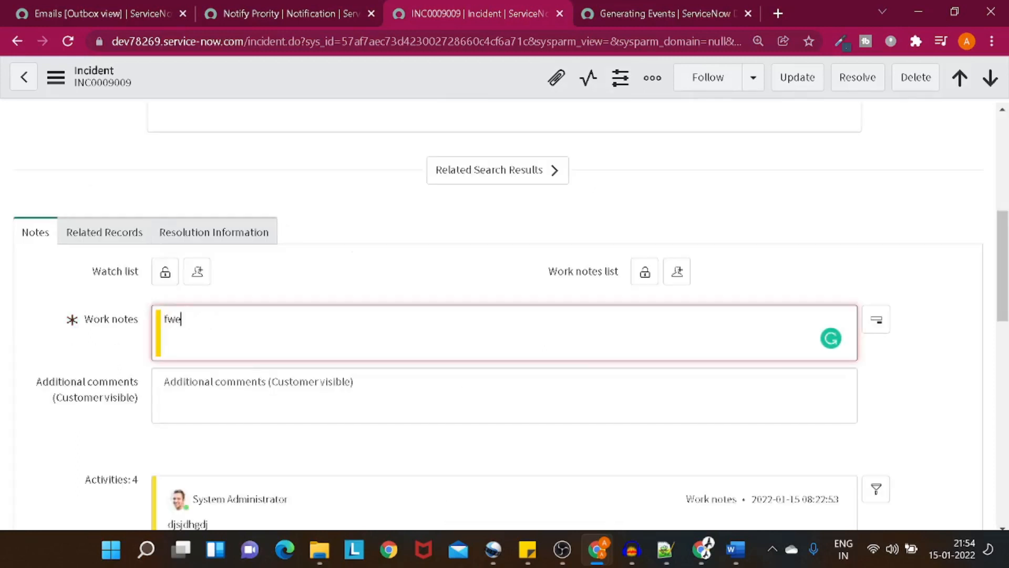
pyautogui.rightClick(404, 84)
pyautogui.click(423, 91)
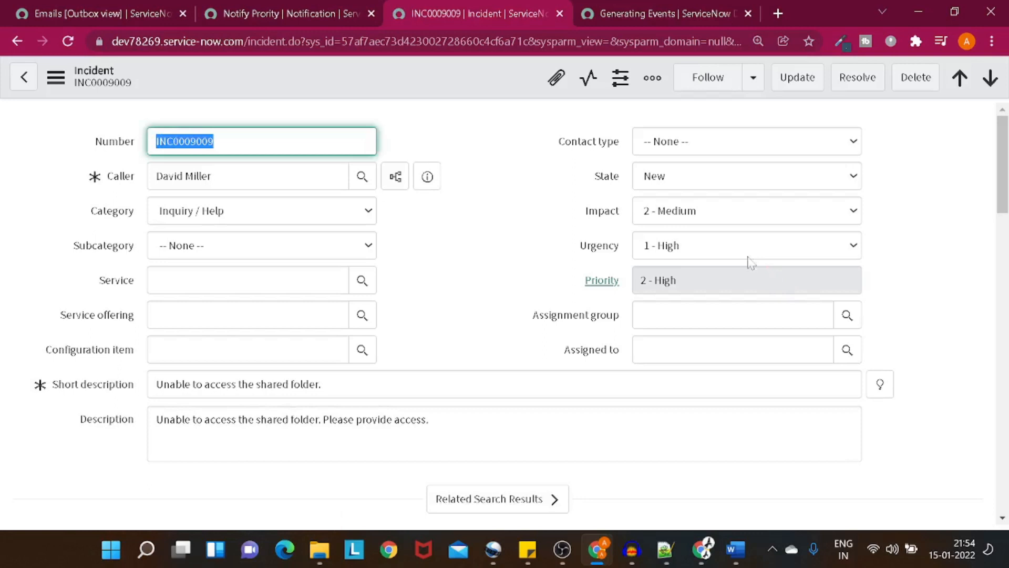
# Step: Set Impact and Urgency to 1 - High, Assignment group Application Development, and pick an assignee
pyautogui.click(704, 210)
pyautogui.click(694, 230)
pyautogui.click(695, 245)
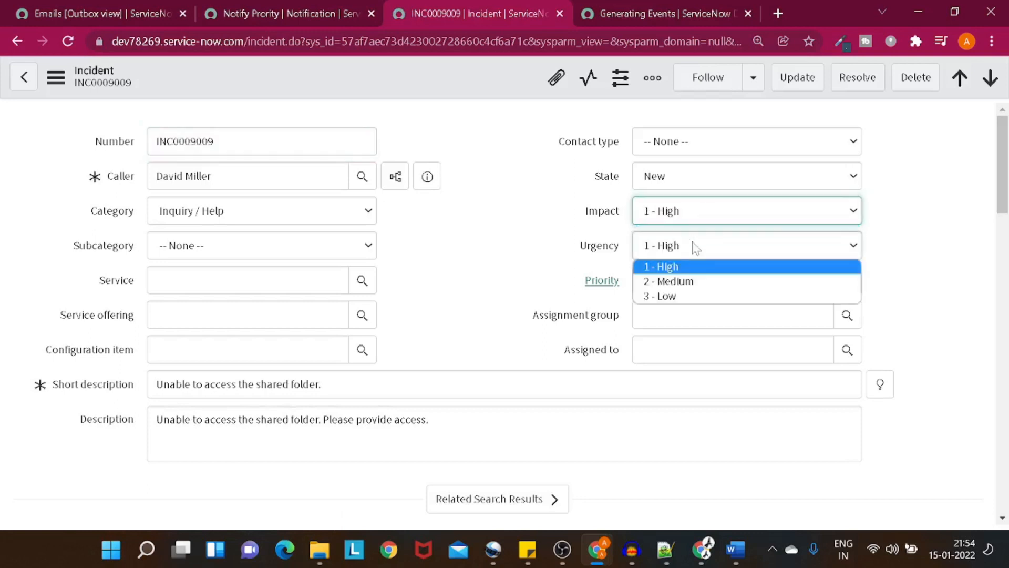
pyautogui.click(693, 267)
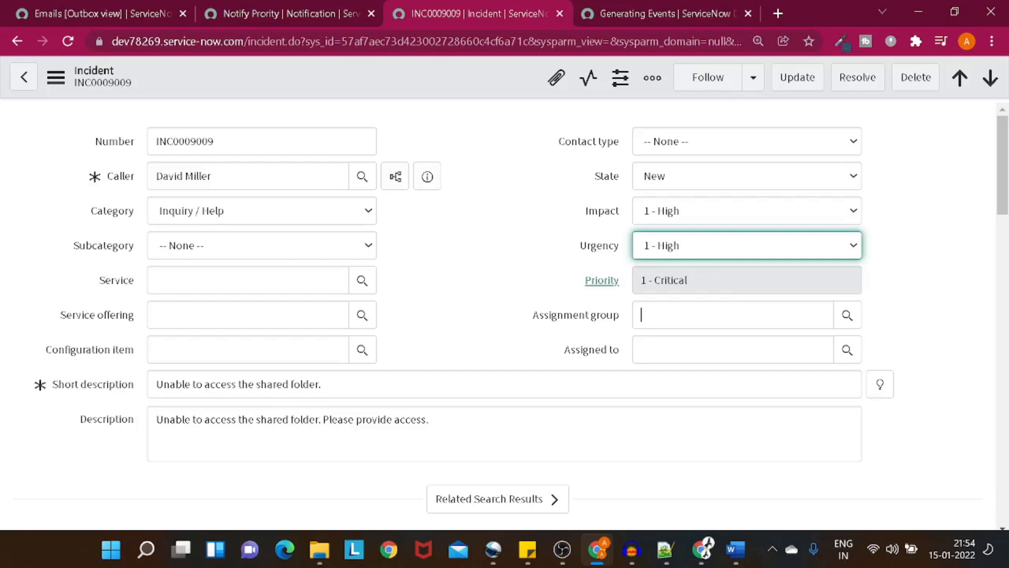
pyautogui.click(641, 314)
pyautogui.write('**')
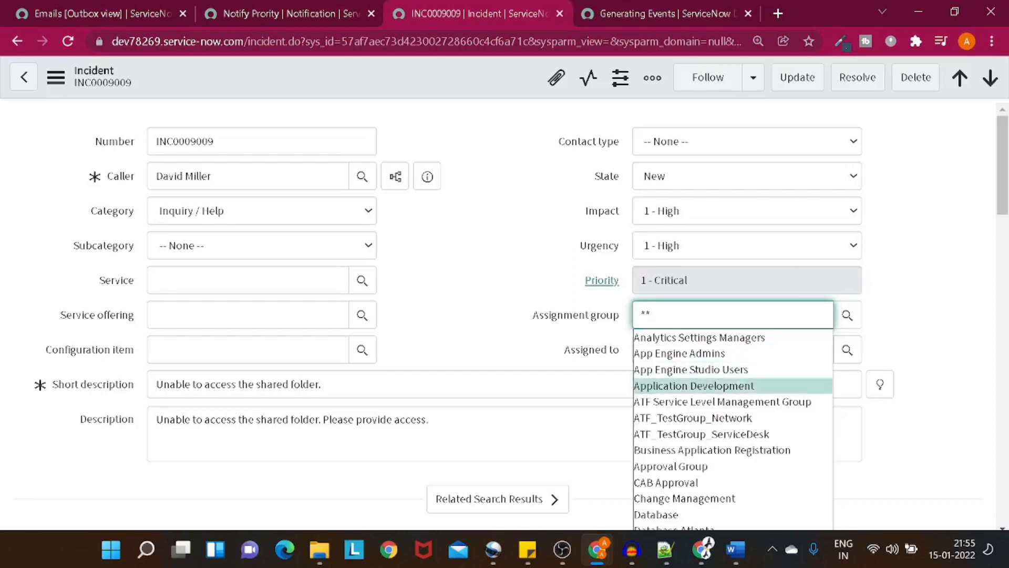
pyautogui.press('Return')
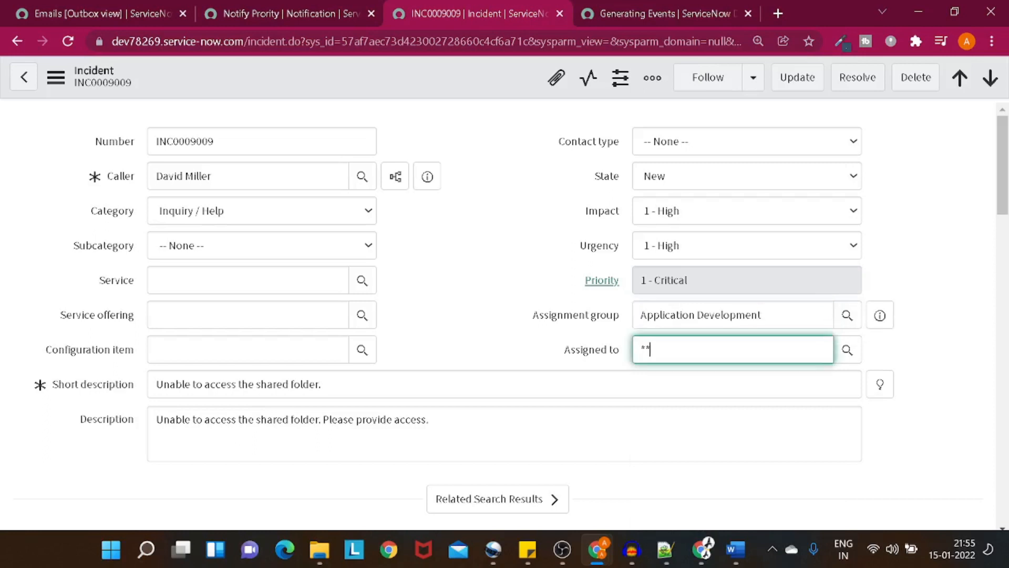
pyautogui.click(706, 394)
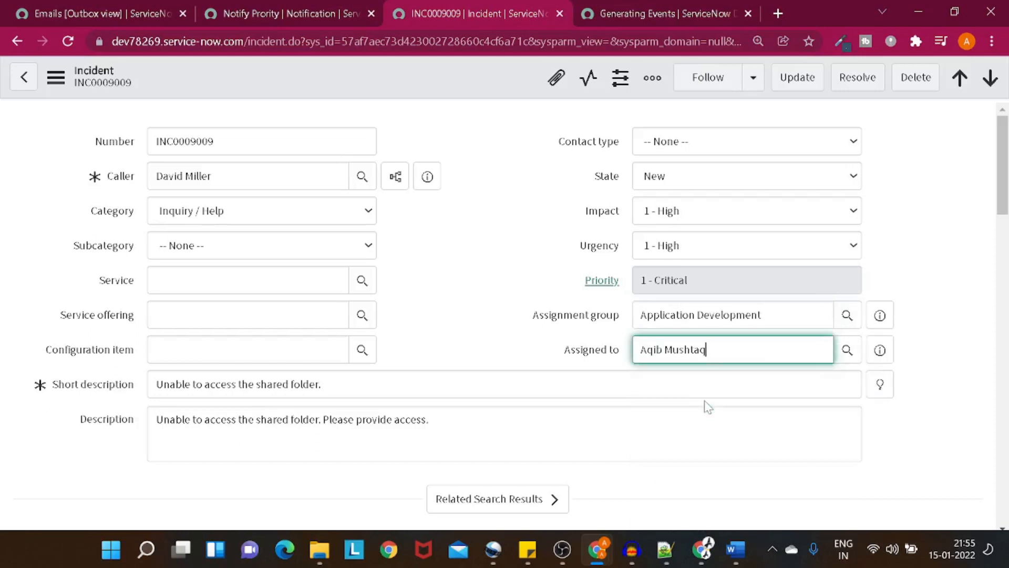
# Step: Save the incident with a work note and reload the Outbox to see the queued email
pyautogui.rightClick(447, 87)
pyautogui.click(461, 96)
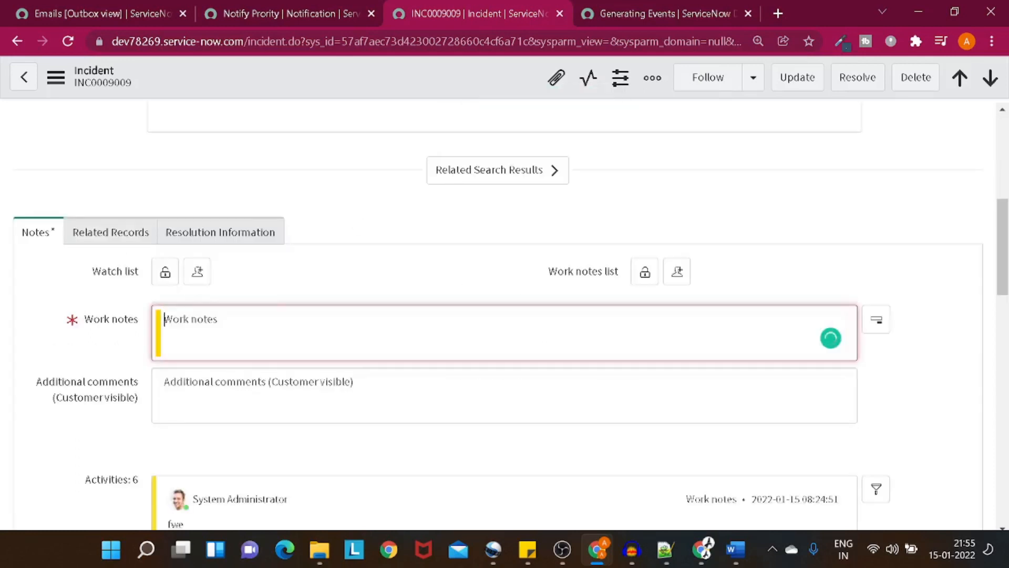
pyautogui.write('dsdsd')
pyautogui.rightClick(339, 68)
pyautogui.click(363, 77)
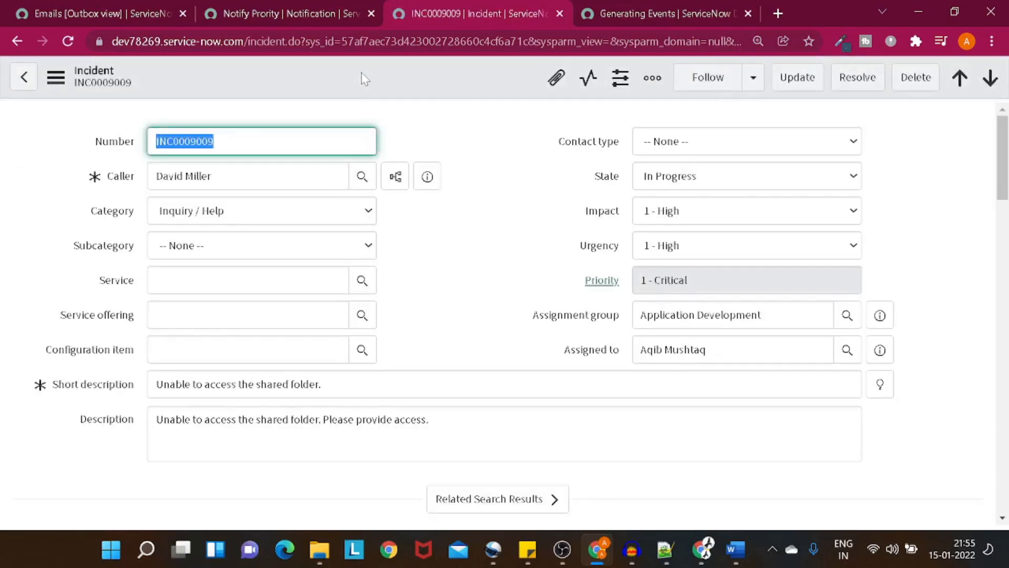
pyautogui.click(118, 14)
pyautogui.click(424, 161)
pyautogui.click(424, 163)
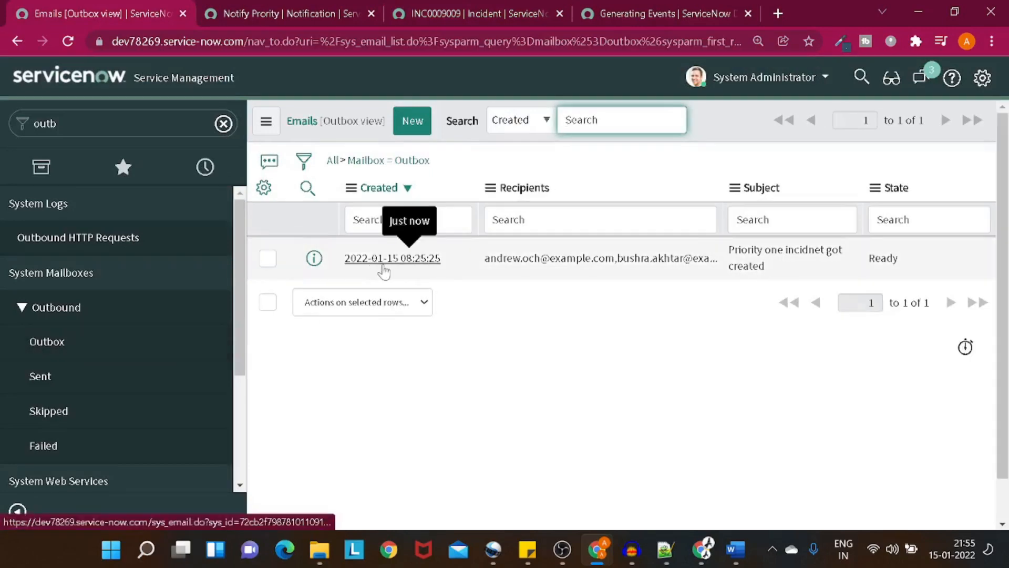
# Step: Collapse the navigator, open the queued Outbox email and select its table name in the address
pyautogui.click(21, 509)
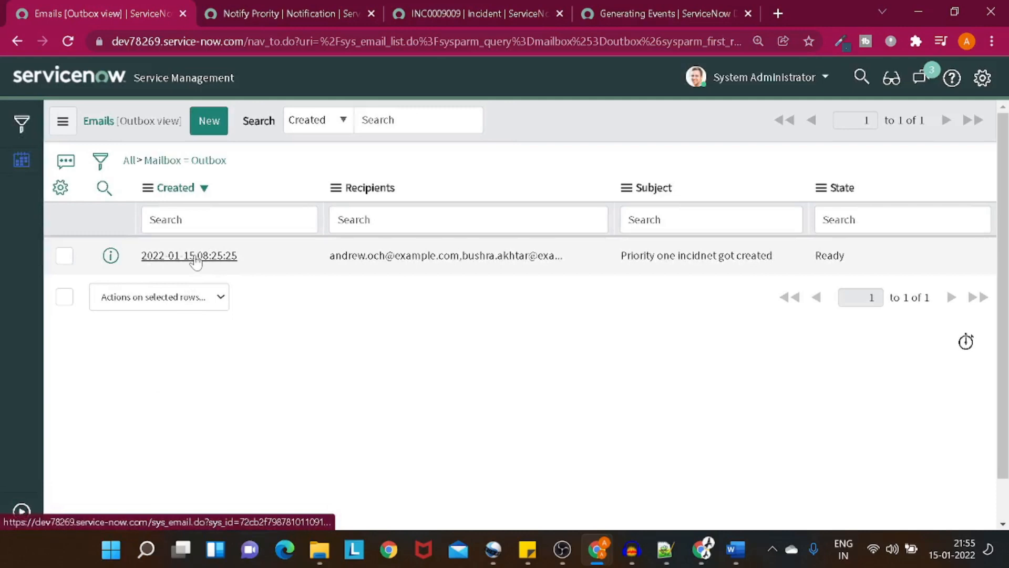
pyautogui.click(189, 255)
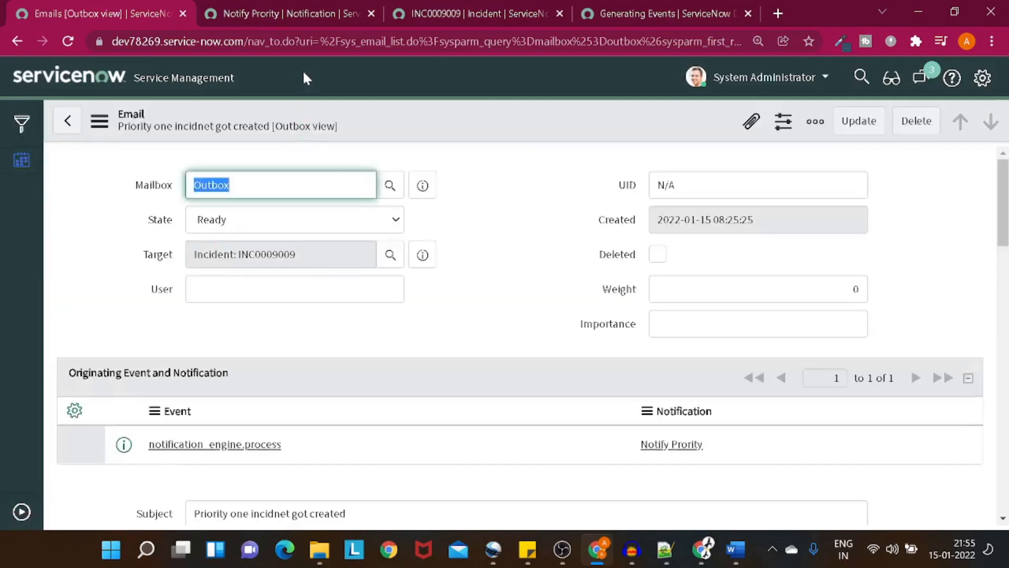
pyautogui.doubleClick(367, 42)
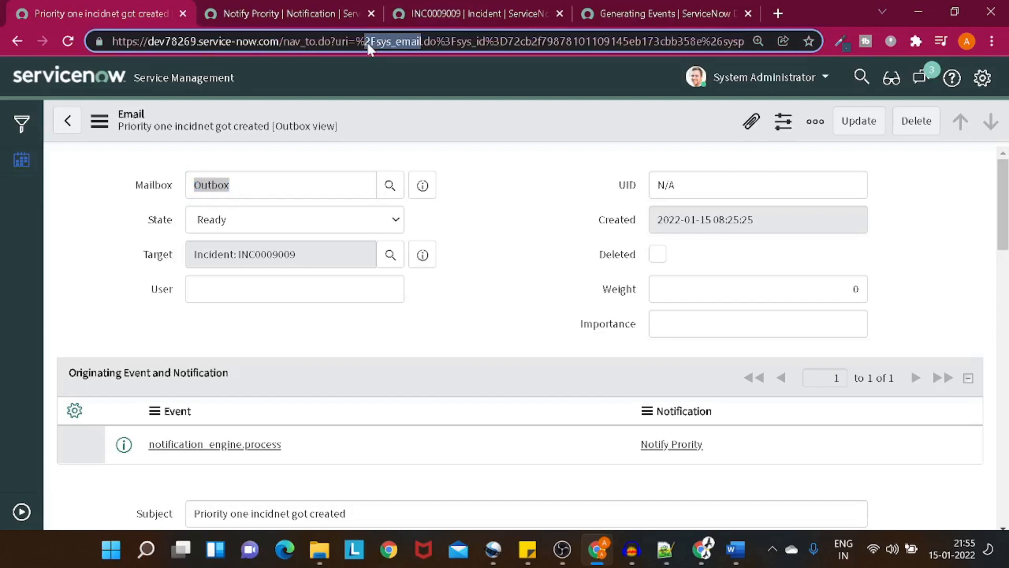
pyautogui.click(410, 42)
pyautogui.keyDown('shift'); pyautogui.click(424, 41); pyautogui.keyUp('shift')
# Step: Review the email's subject, recipients and body, then return to INC0009009
pyautogui.scroll(-1, 546, 199)
pyautogui.scroll(1, 546, 198)
pyautogui.scroll(-3, 547, 199)
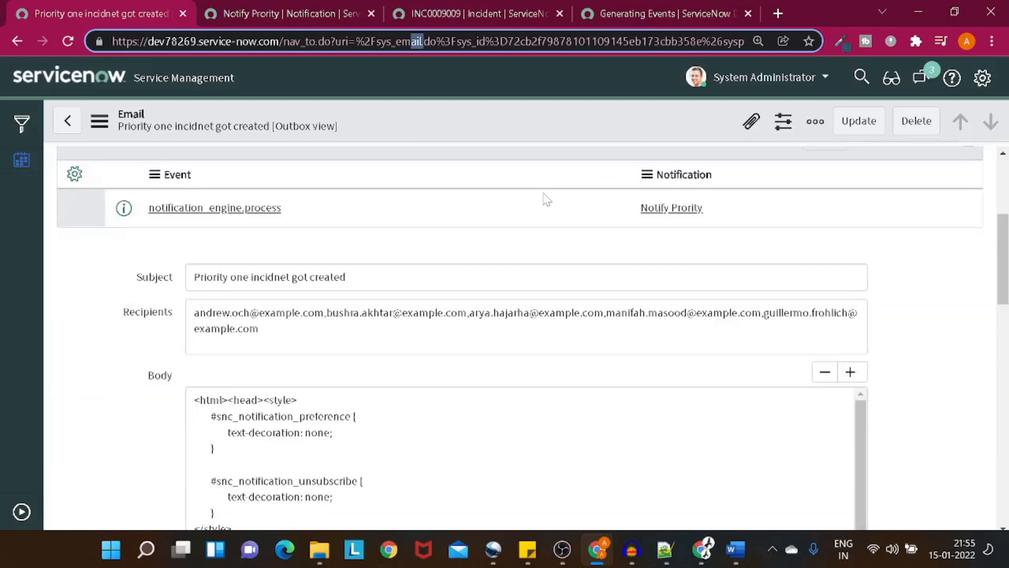
pyautogui.scroll(3, 225, 252)
pyautogui.scroll(-3, 225, 252)
pyautogui.moveTo(200, 277); pyautogui.dragTo(345, 277)
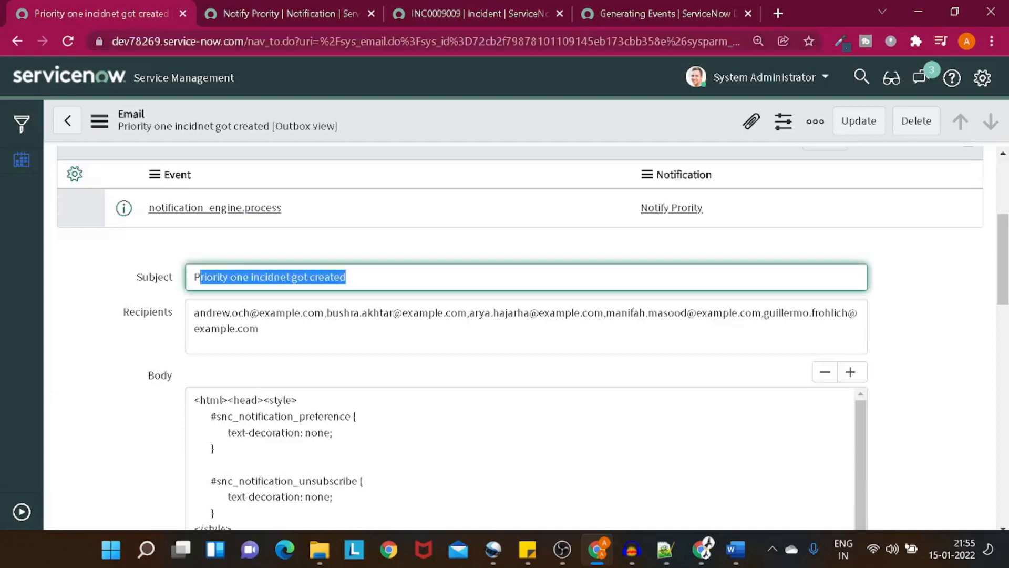
pyautogui.scroll(-1, 525, 337)
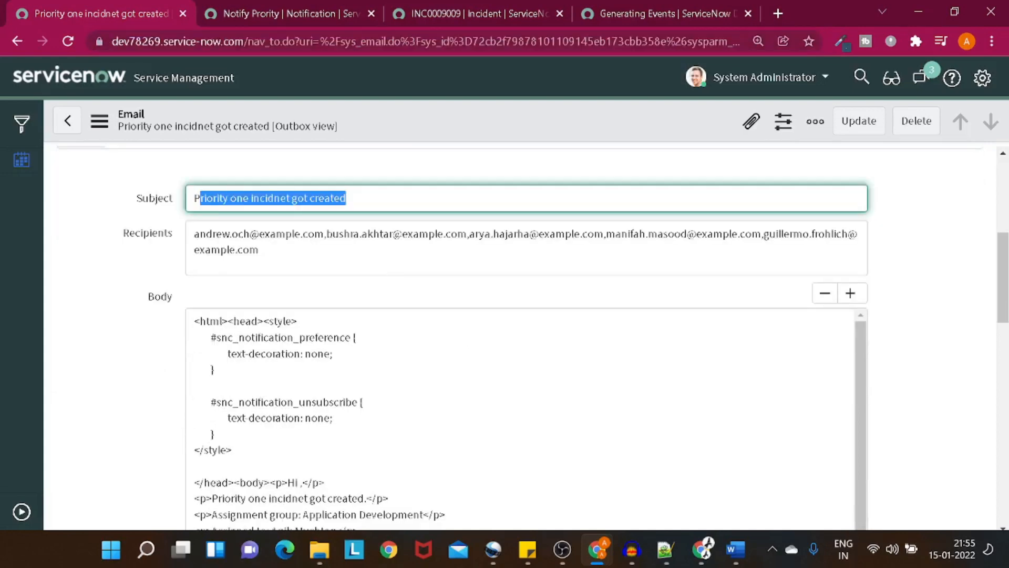
pyautogui.scroll(-5, 526, 336)
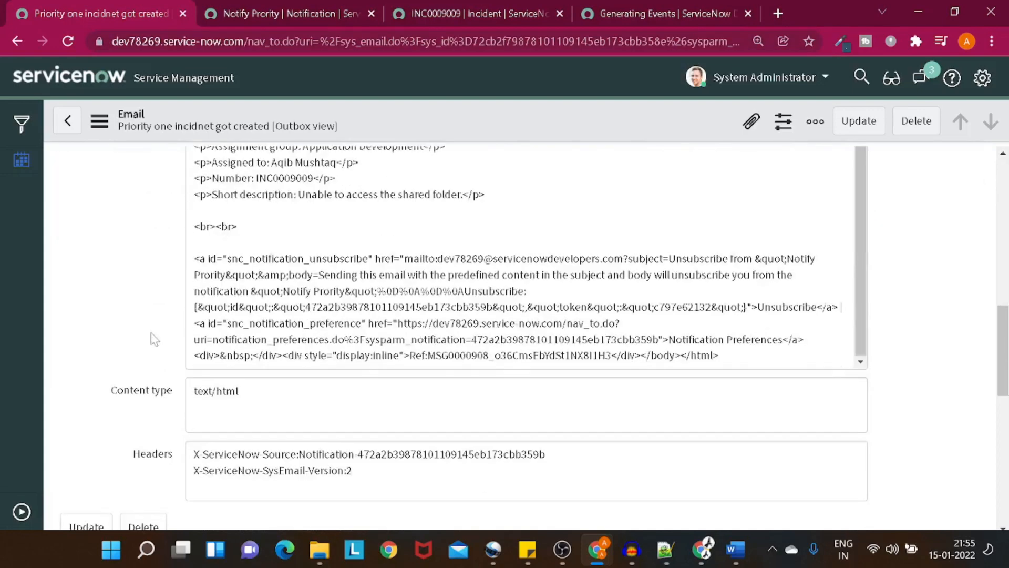
pyautogui.scroll(-2, 154, 339)
pyautogui.scroll(8, 154, 339)
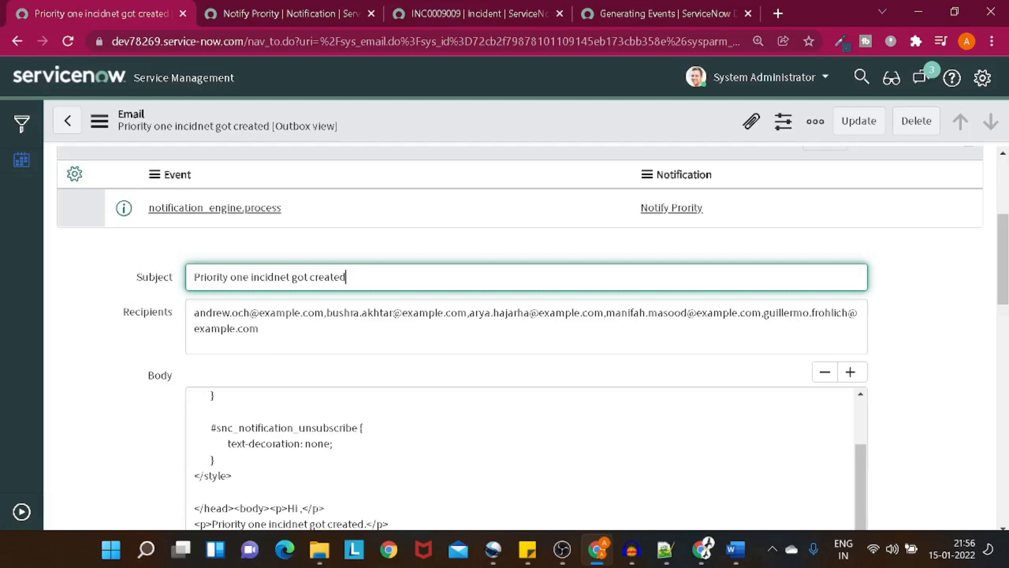
pyautogui.click(499, 13)
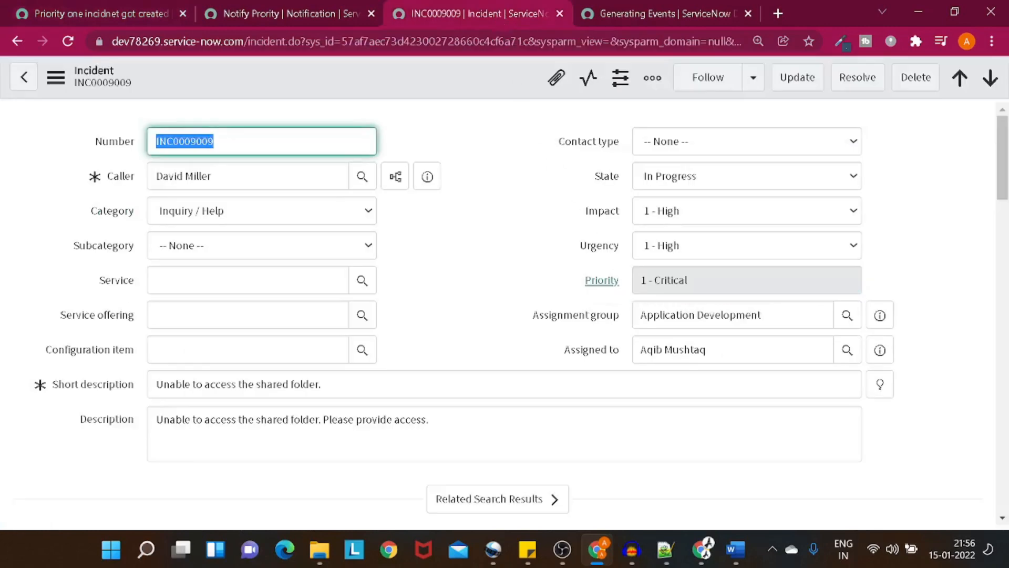
# Step: Preview the assignee's details and look over the Notify Prority notification
pyautogui.click(888, 359)
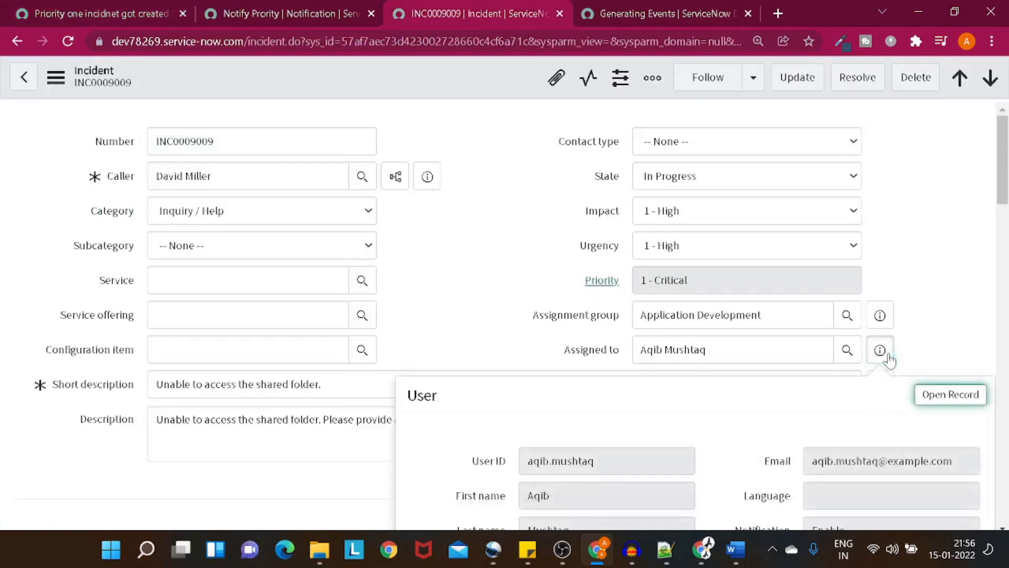
pyautogui.scroll(-3, 891, 362)
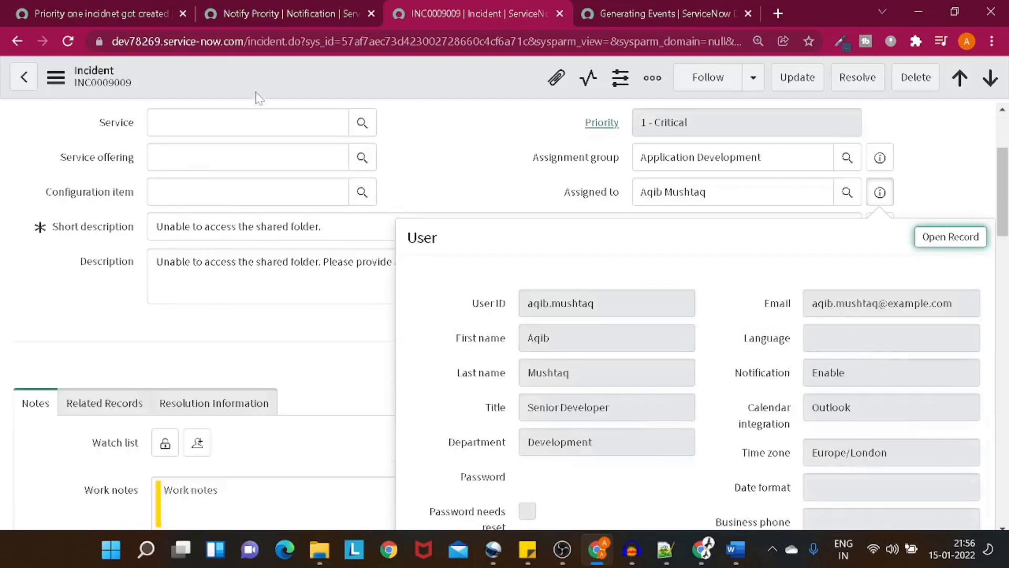
pyautogui.click(260, 7)
pyautogui.scroll(-3, 385, 271)
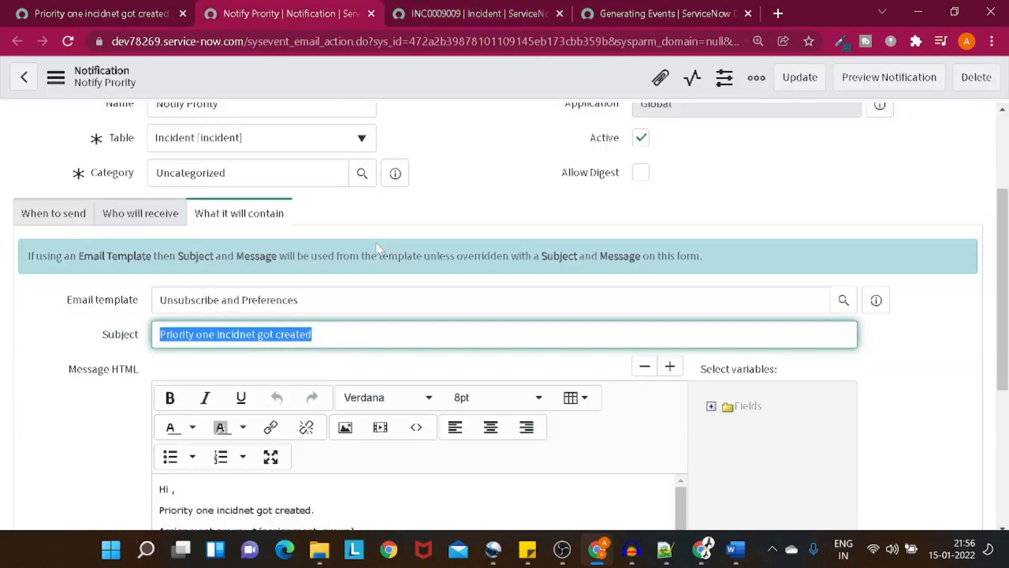
# Step: On the priority-one email record, use Related Links > Preview Email
pyautogui.click(121, 16)
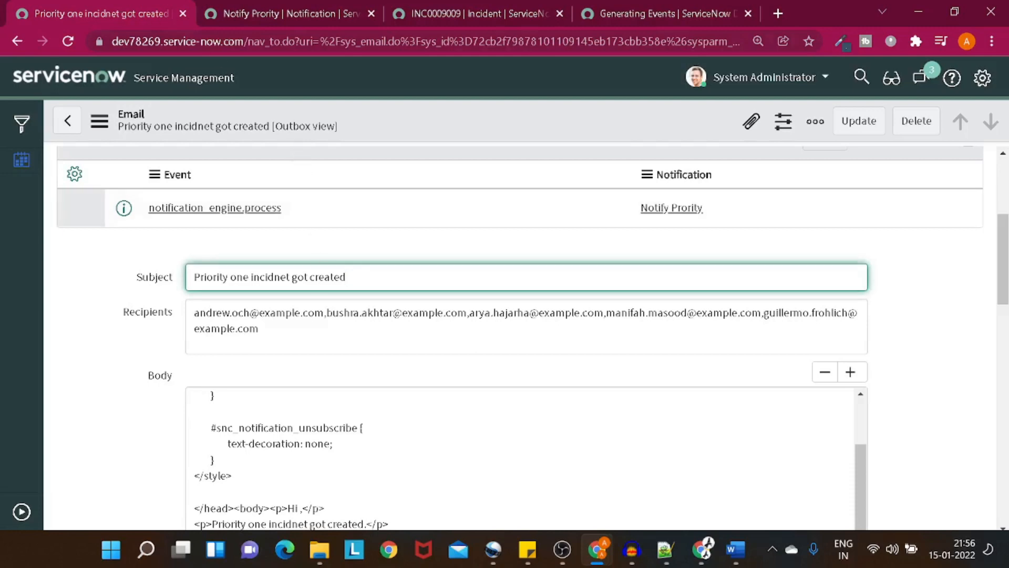
pyautogui.scroll(-1, 526, 336)
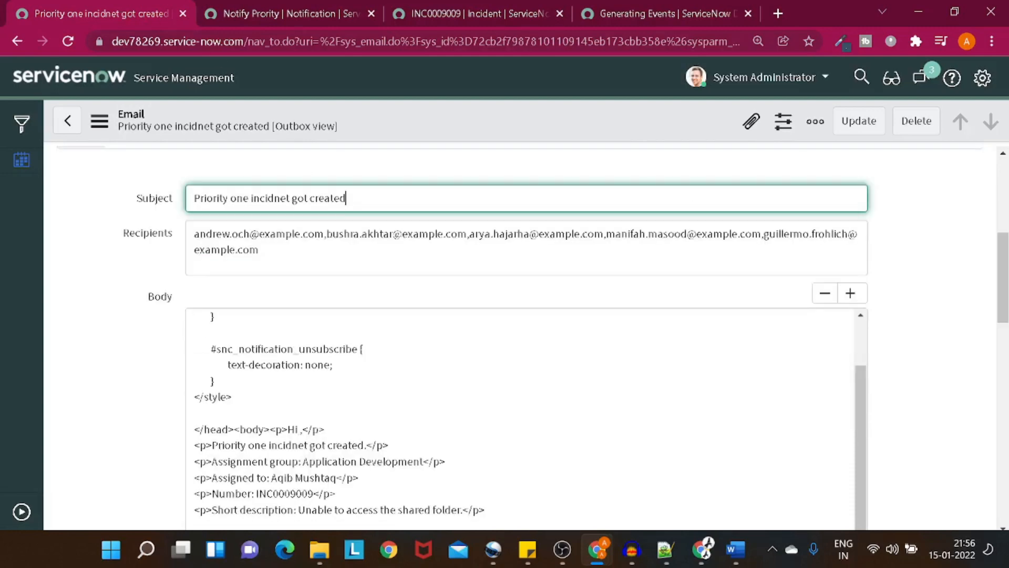
pyautogui.scroll(-10, 450, 337)
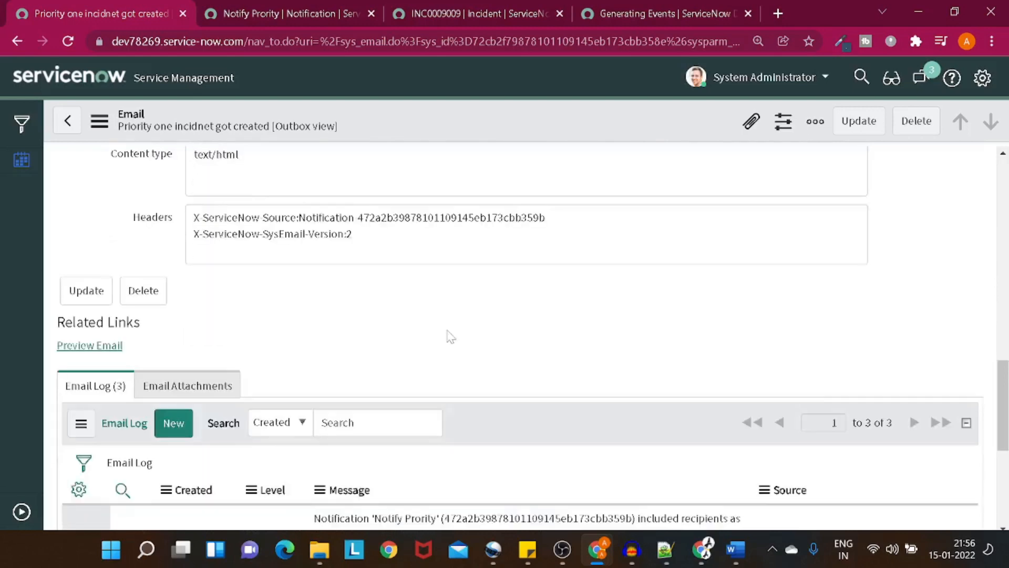
pyautogui.scroll(1, 450, 337)
pyautogui.scroll(-1, 450, 336)
pyautogui.scroll(-1, 450, 337)
pyautogui.scroll(3, 450, 336)
pyautogui.click(110, 504)
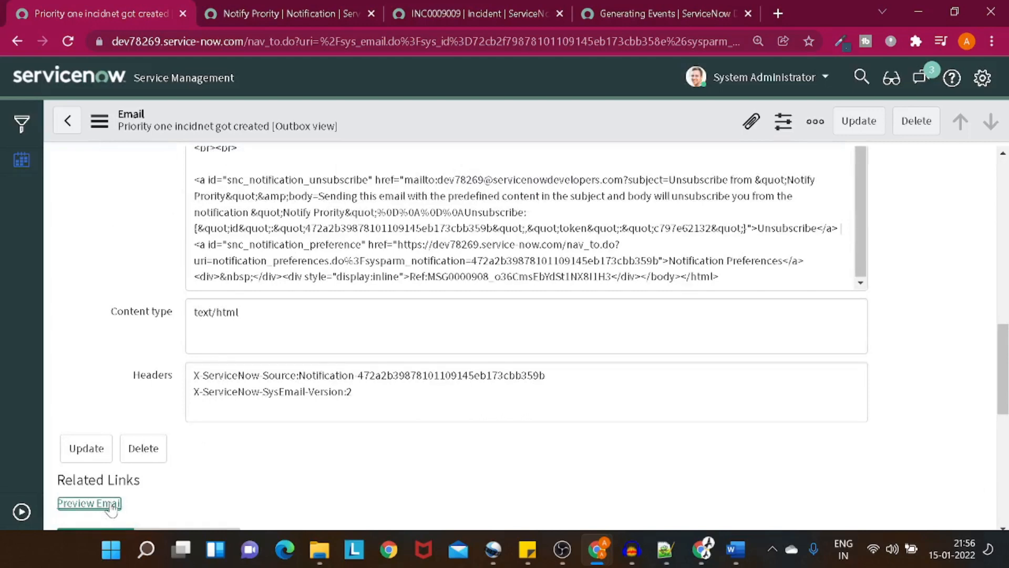
pyautogui.scroll(-2, 111, 507)
pyautogui.click(112, 424)
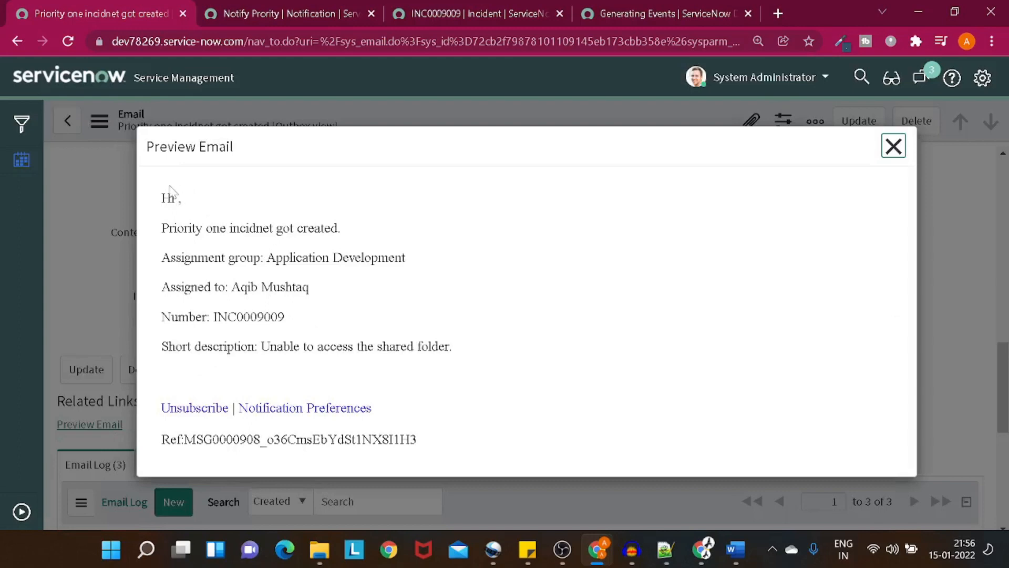
pyautogui.moveTo(161, 198); pyautogui.dragTo(450, 433)
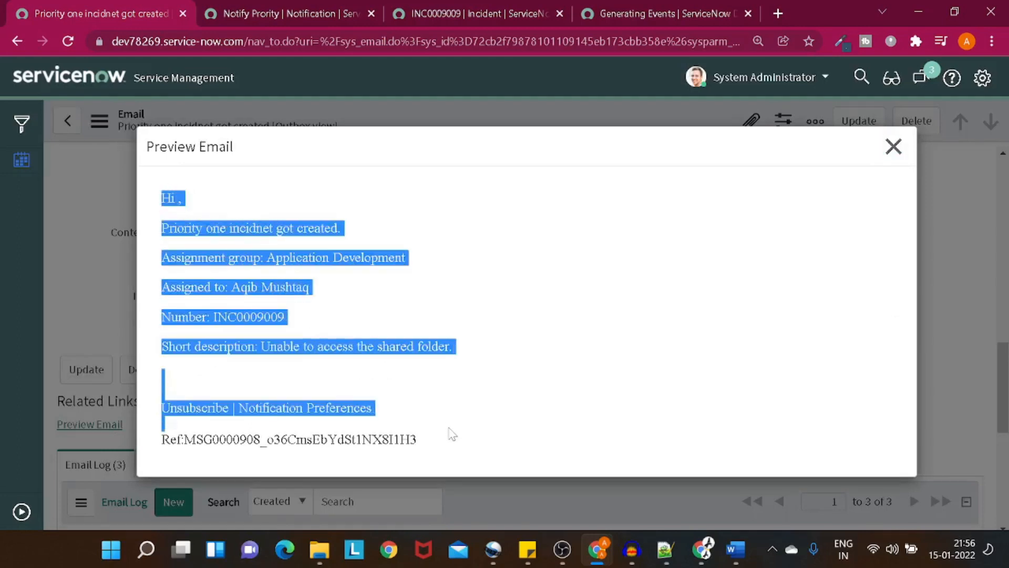
pyautogui.click(425, 392)
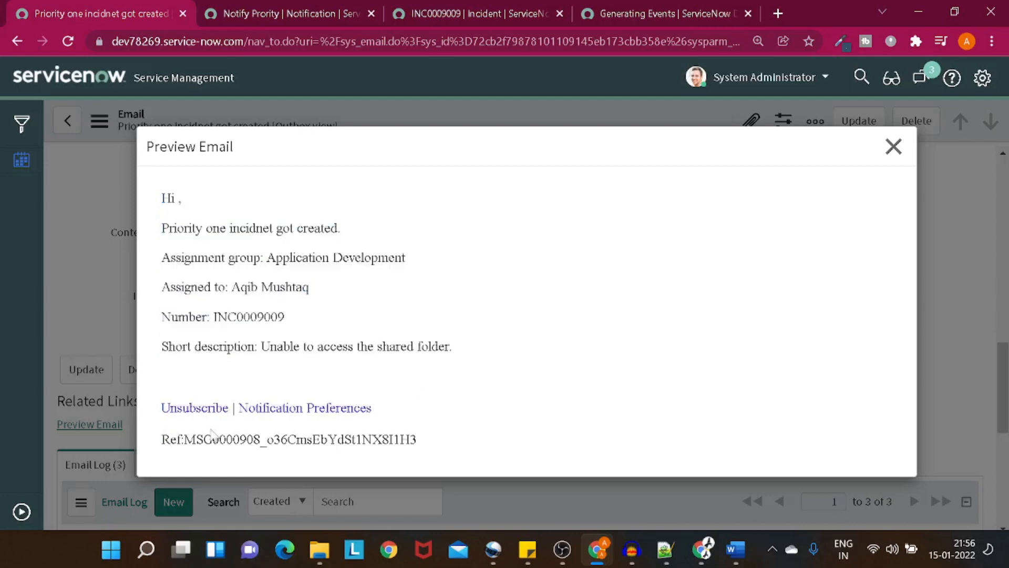
pyautogui.moveTo(394, 412); pyautogui.dragTo(160, 414)
pyautogui.click(160, 413)
pyautogui.click(891, 147)
# Step: Set Notify Prority's Send when option to Event is fired
pyautogui.scroll(-10, 888, 148)
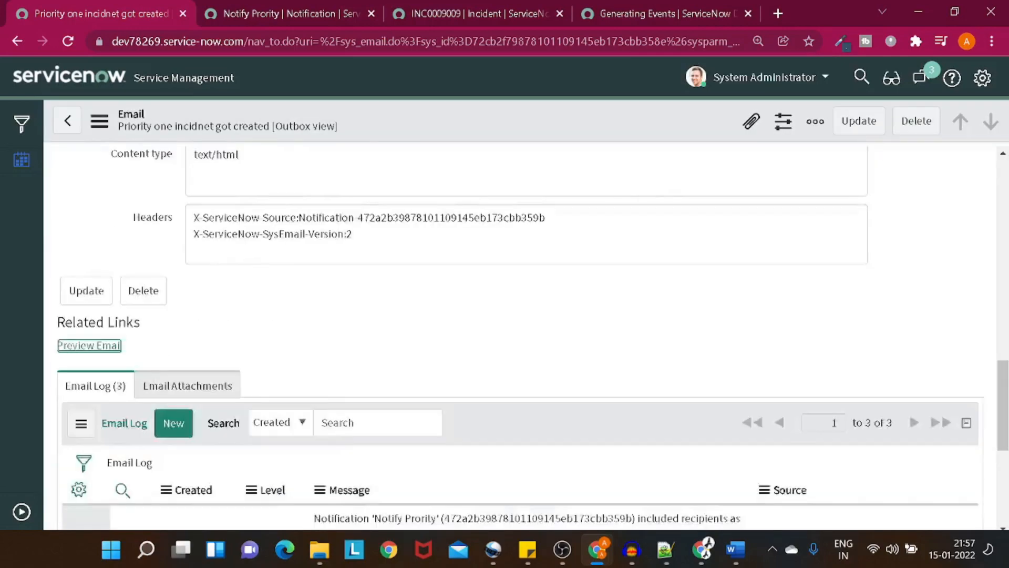
pyautogui.scroll(10, 888, 148)
pyautogui.scroll(10, 420, 341)
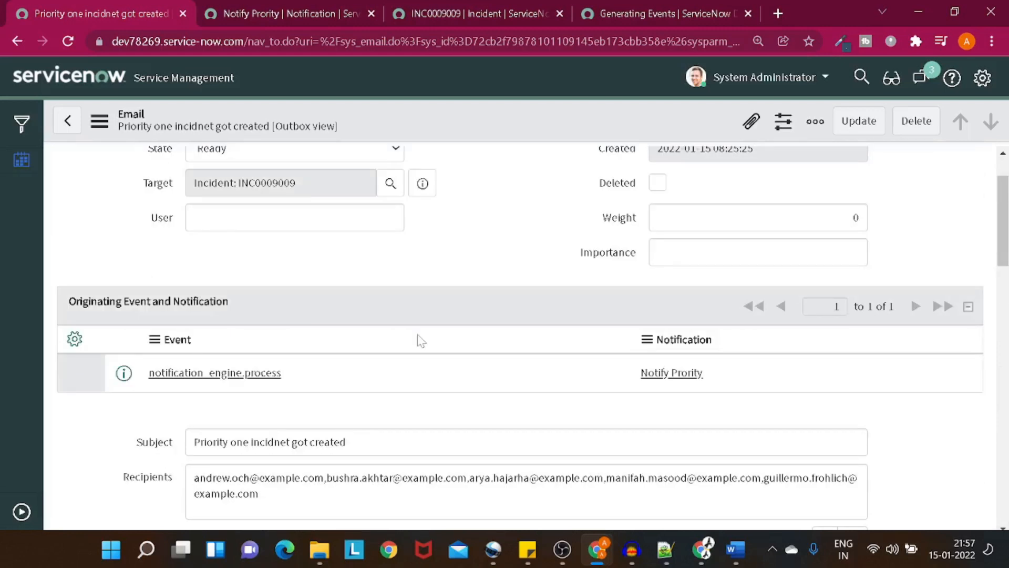
pyautogui.scroll(-3, 396, 342)
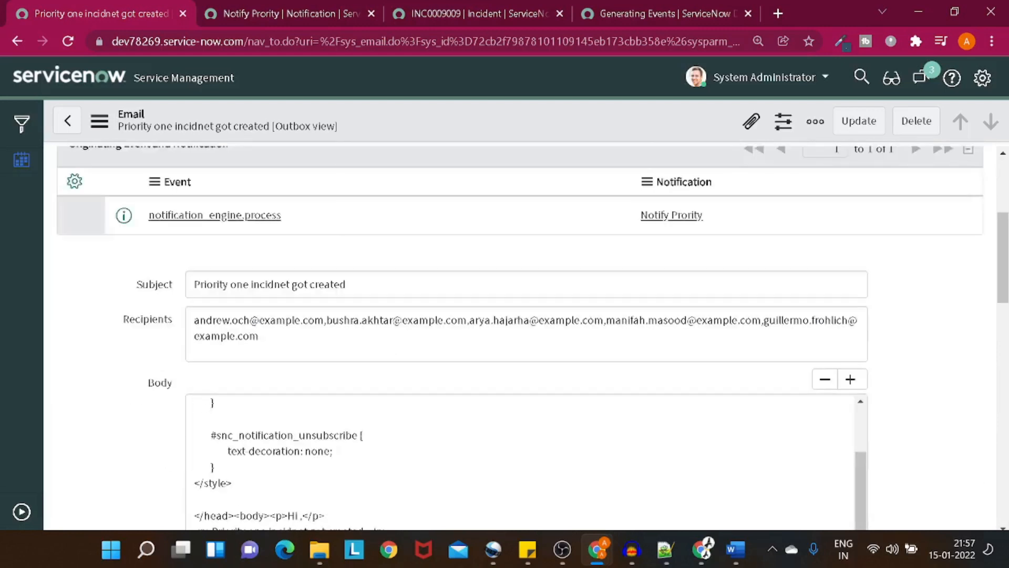
pyautogui.click(333, 18)
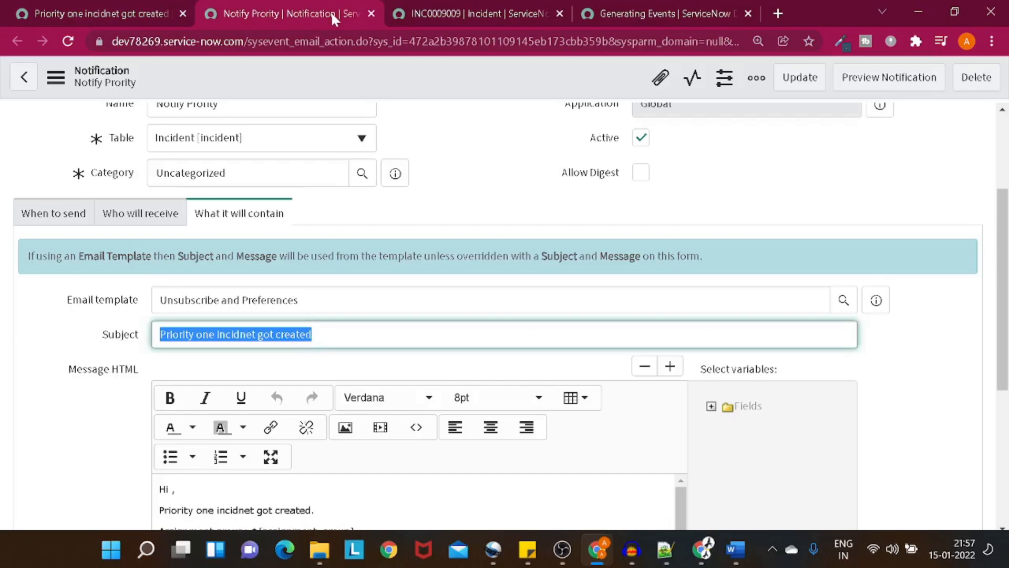
pyautogui.click(51, 216)
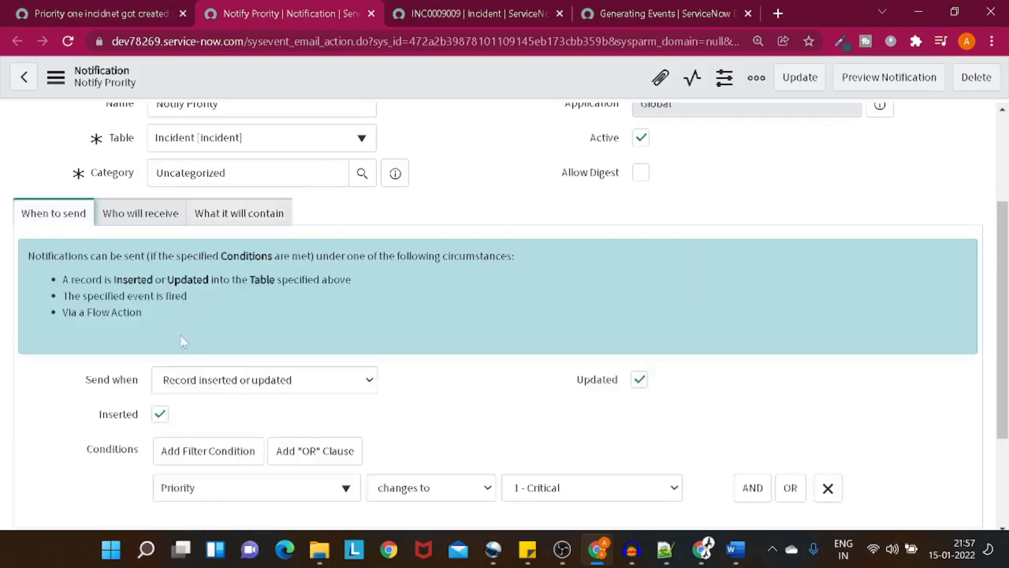
pyautogui.click(330, 382)
pyautogui.click(312, 415)
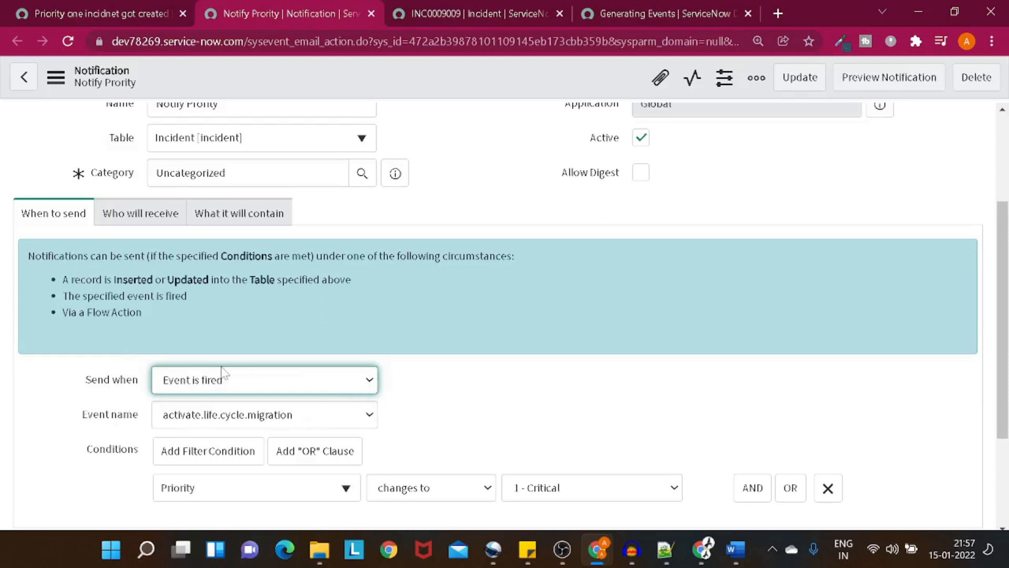
# Step: Return to the email record and expand the application navigator
pyautogui.click(155, 15)
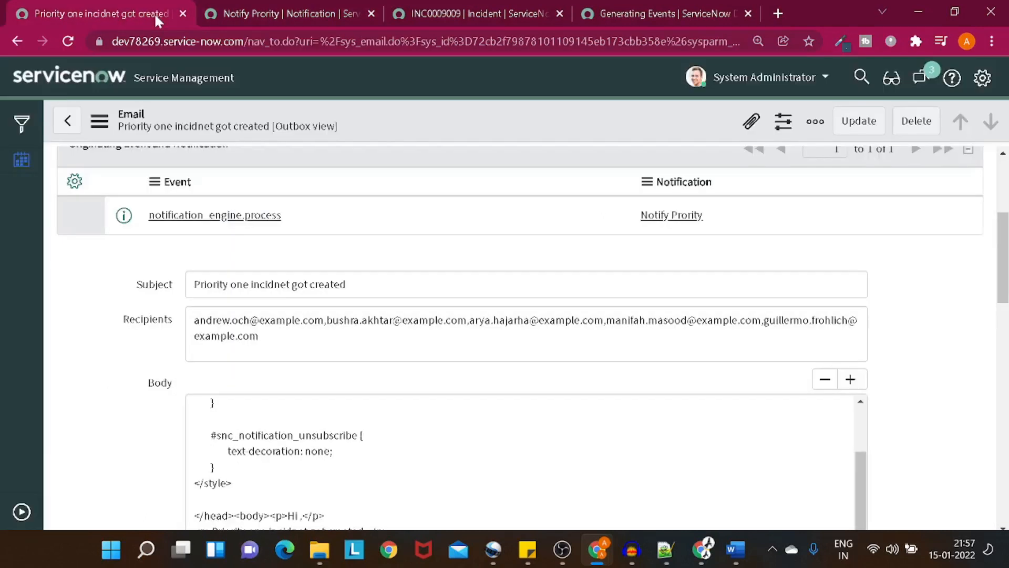
pyautogui.click(21, 511)
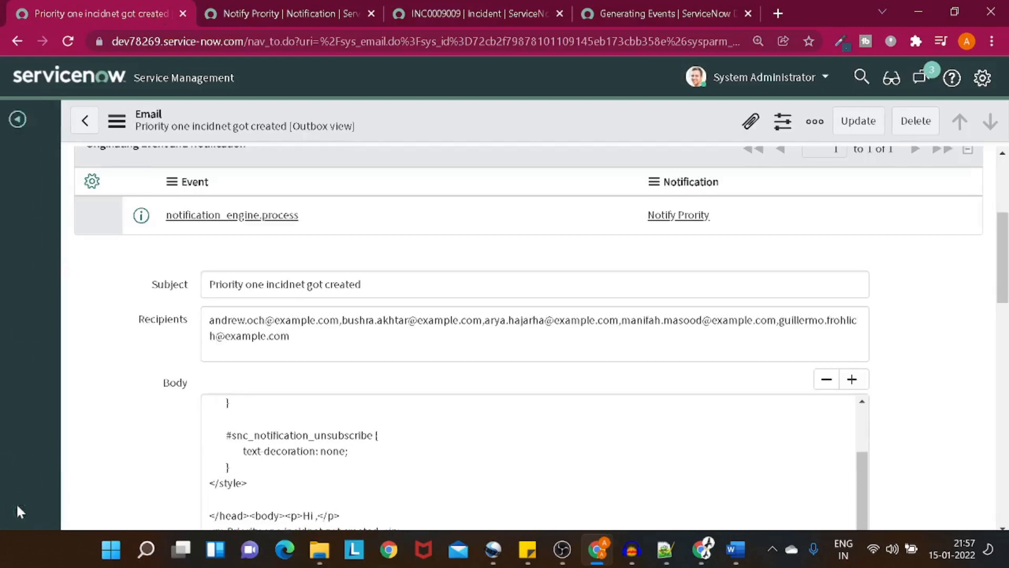
pyautogui.click(20, 511)
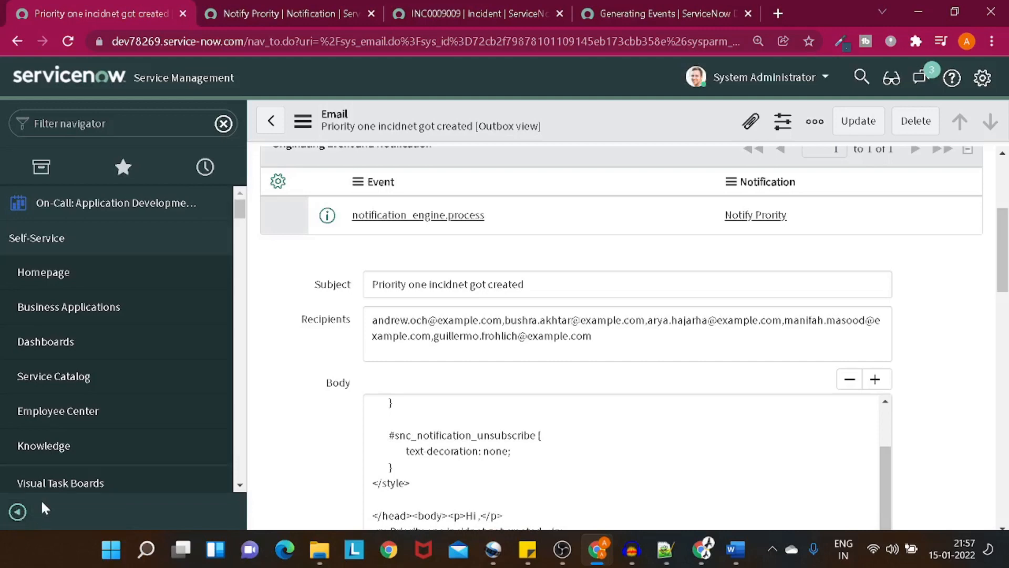
# Step: Open the Event Registry and start a new event named technomonkEvent
pyautogui.click(116, 123)
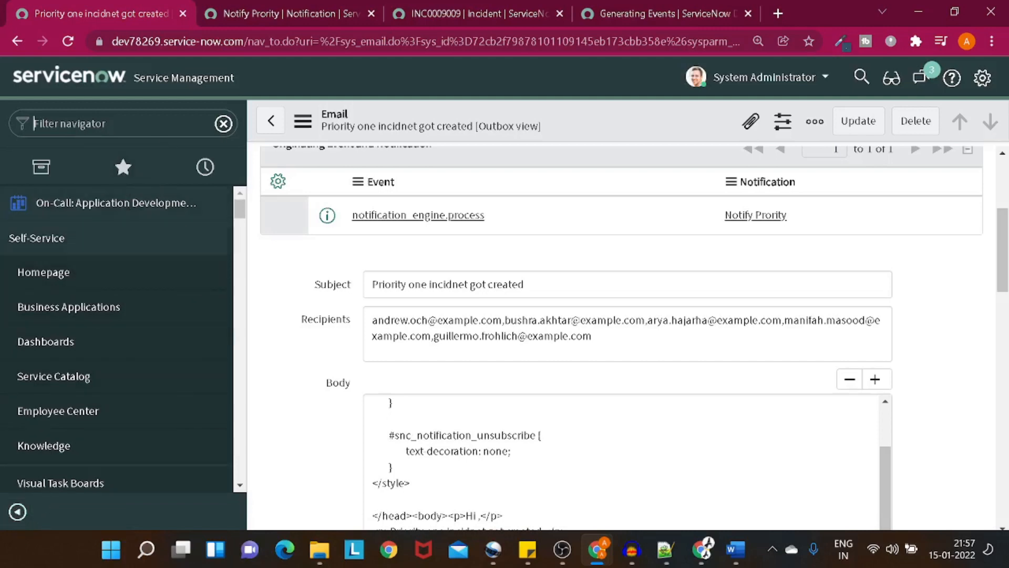
pyautogui.click(220, 127)
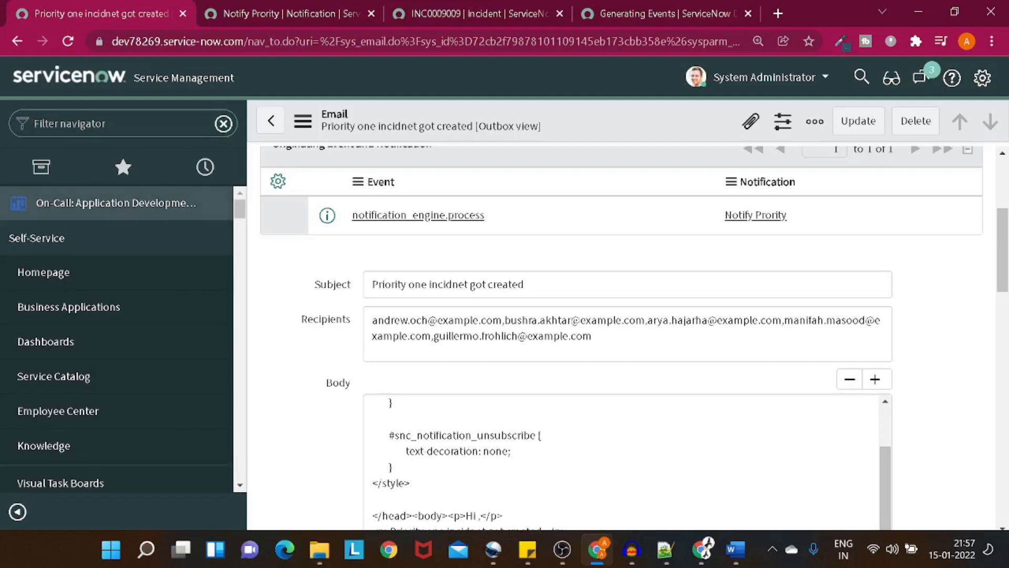
pyautogui.write('event re')
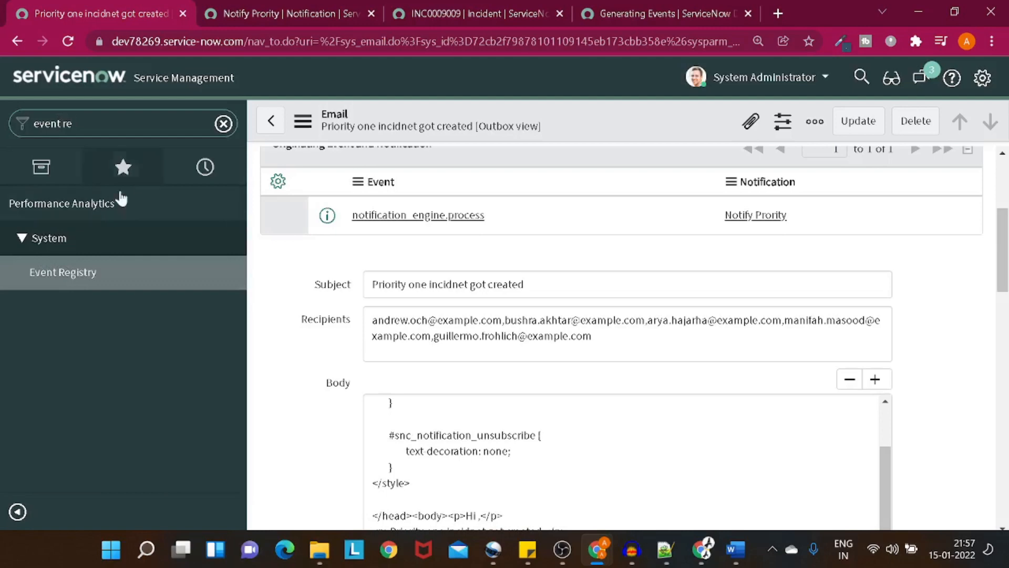
pyautogui.click(109, 274)
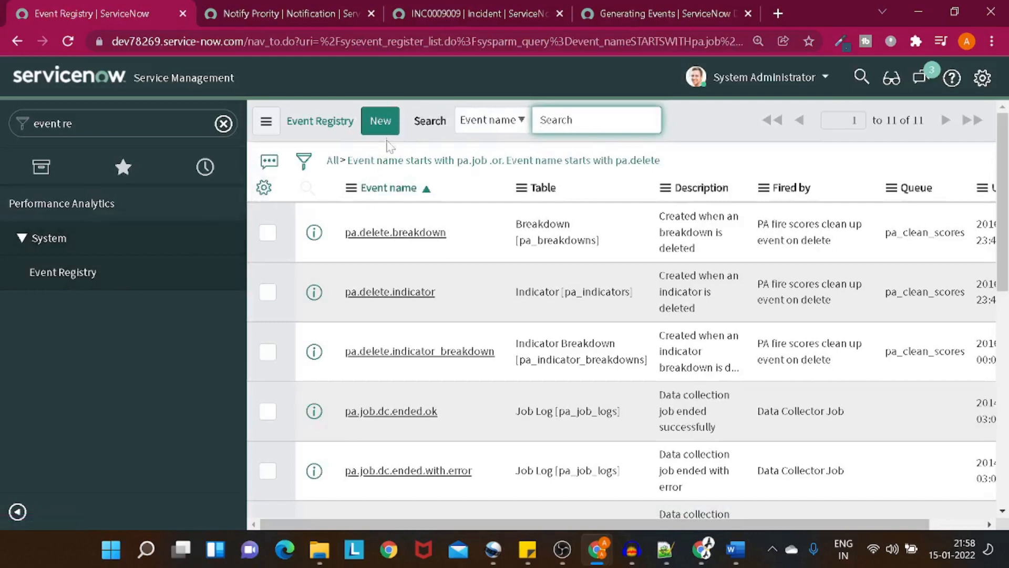
pyautogui.click(383, 124)
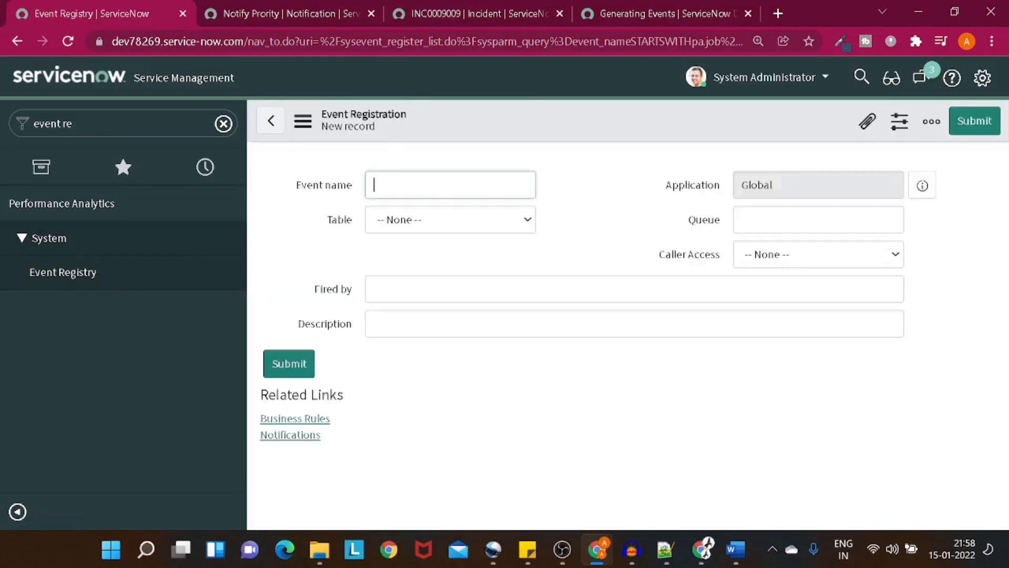
pyautogui.write('techn')
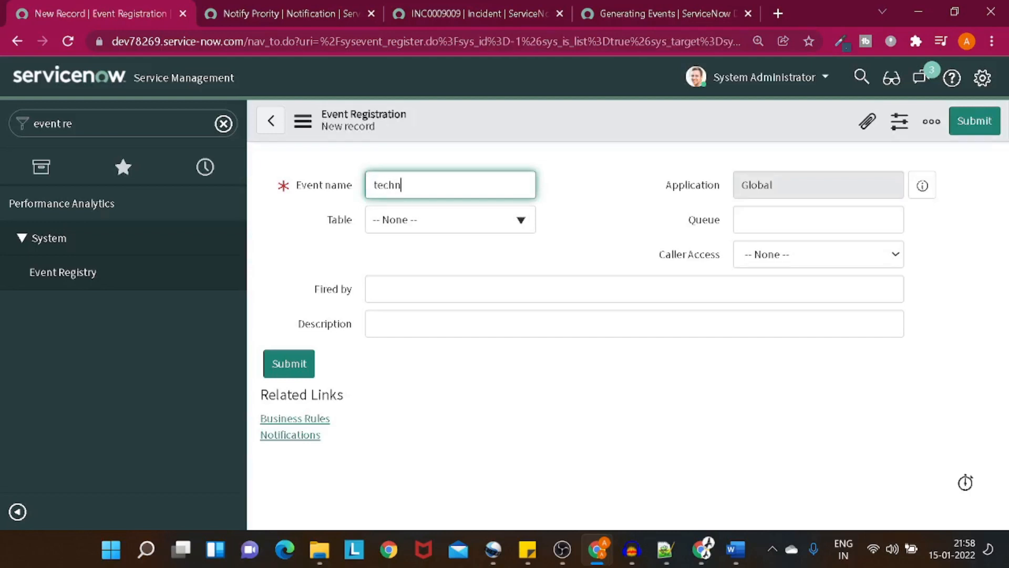
pyautogui.write('omonkEvent')
# Step: Set the event's table to Incident, Fired by 'business rule', description 'trigger event'
pyautogui.click(444, 223)
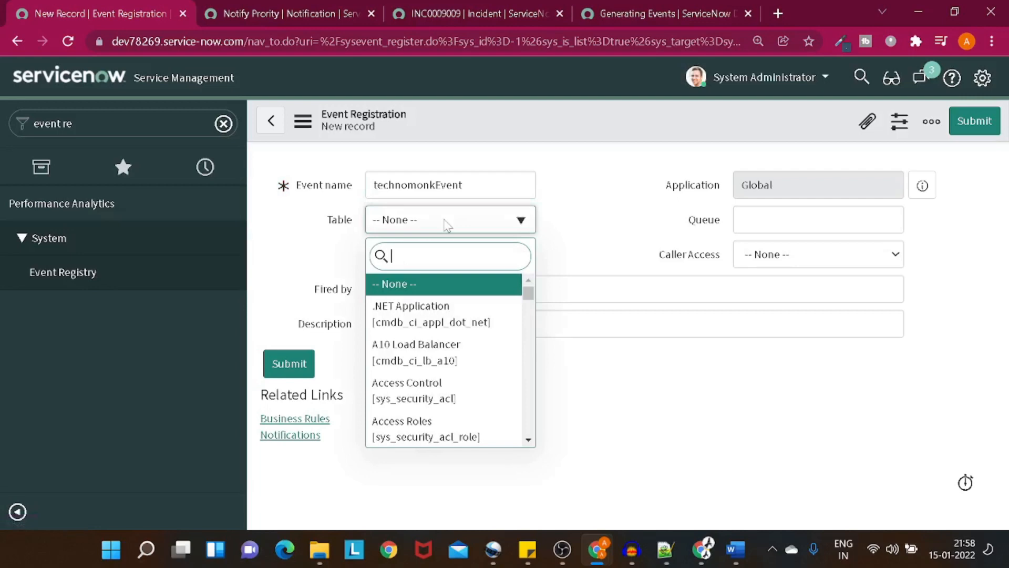
pyautogui.write('incident')
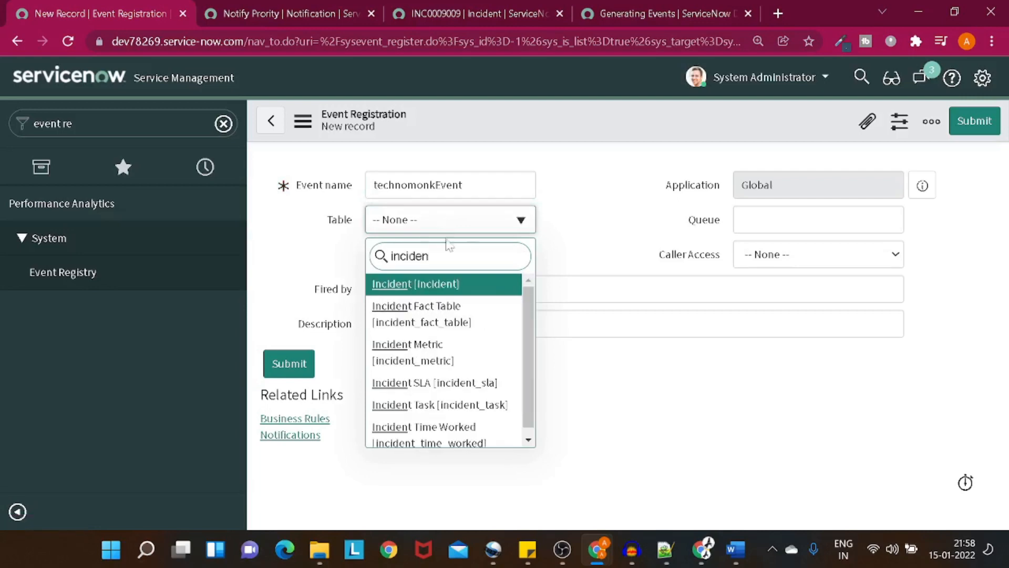
pyautogui.click(448, 284)
pyautogui.click(711, 286)
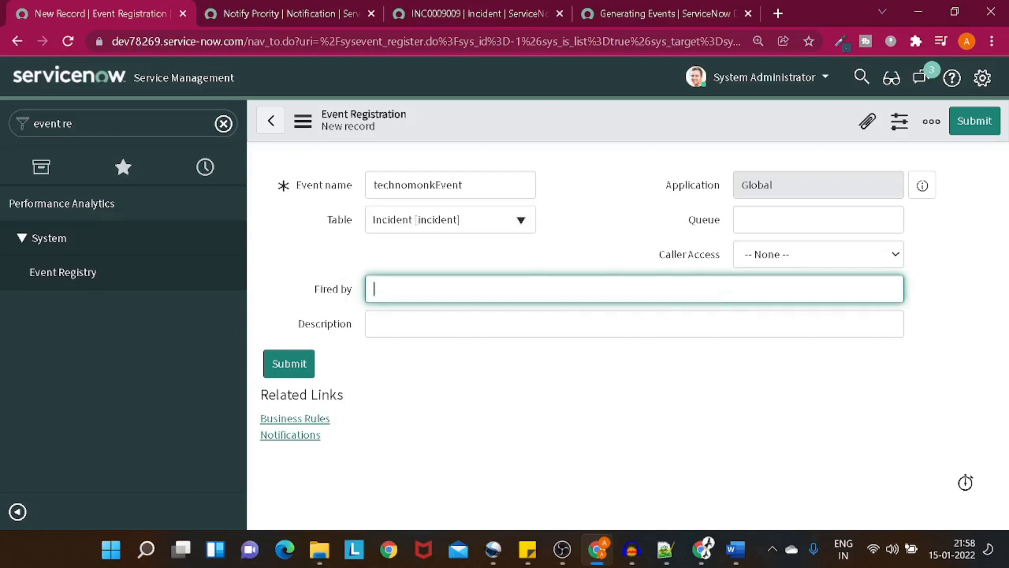
pyautogui.write('business rule')
pyautogui.press('Tab')
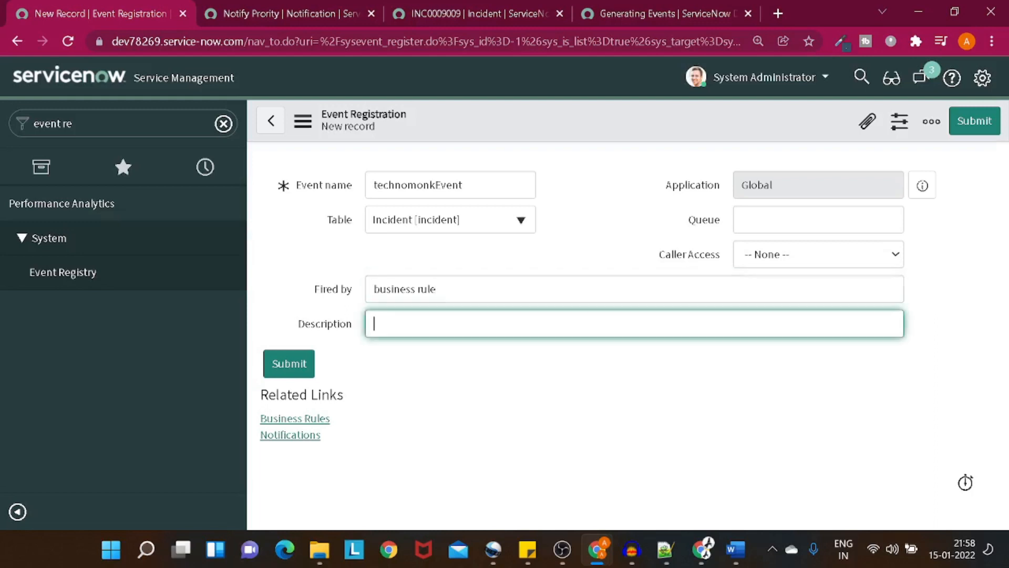
pyautogui.write('trigger event')
# Step: Save the technomonkEvent registration record
pyautogui.rightClick(545, 136)
pyautogui.click(548, 158)
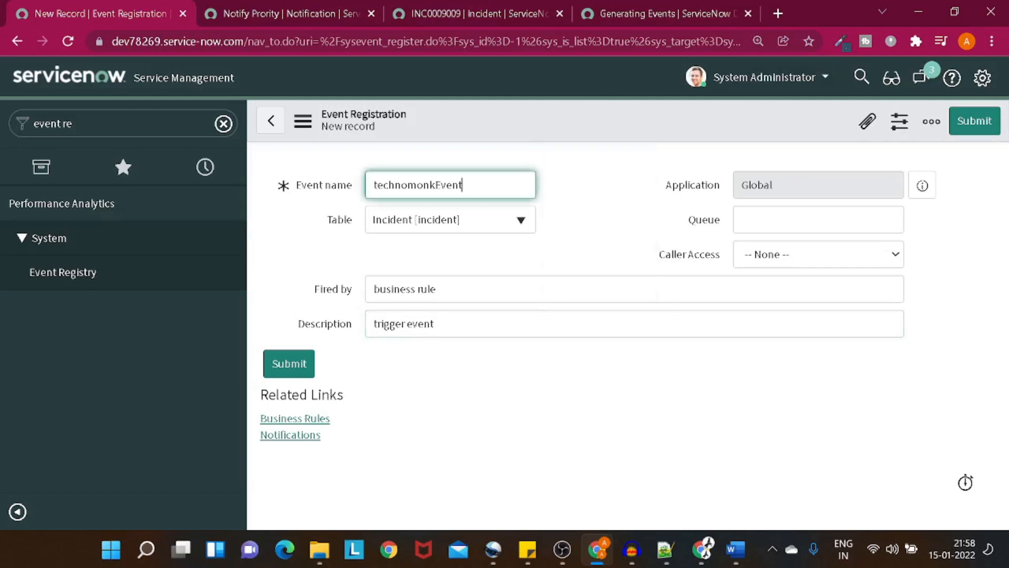
pyautogui.hotkey('ctrl', 'a')
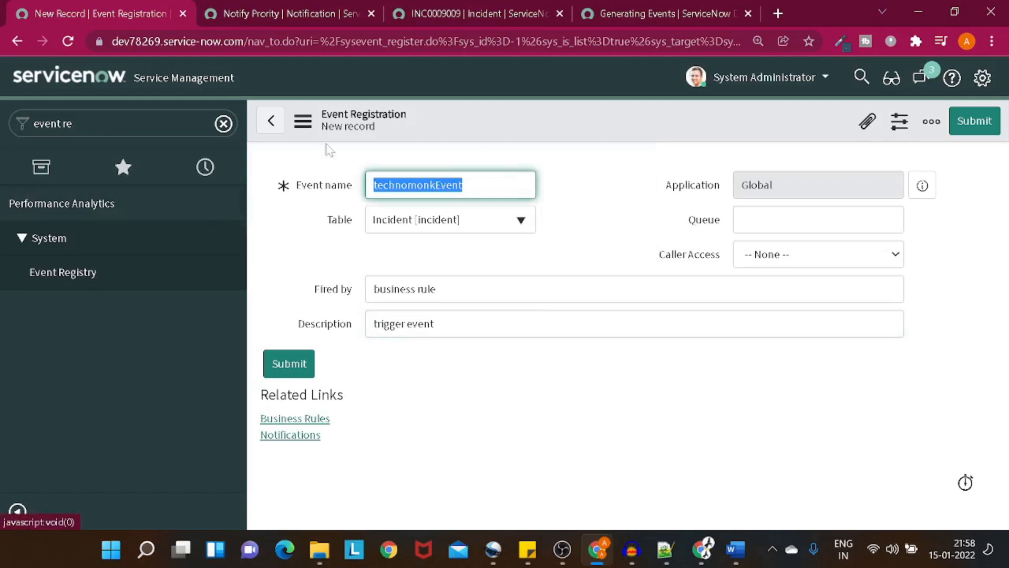
pyautogui.rightClick(451, 130)
pyautogui.click(462, 137)
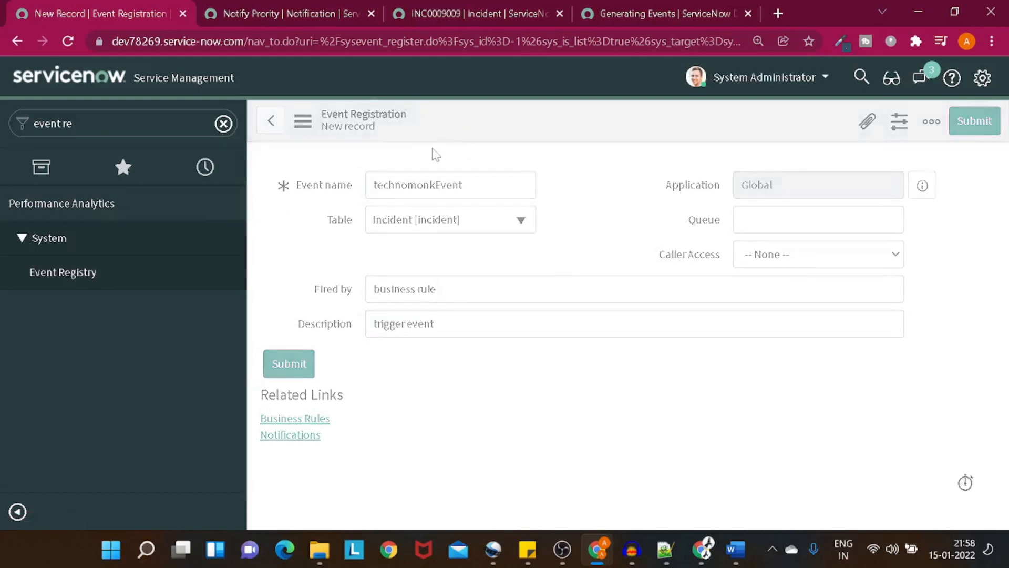
# Step: On incident INC0009009, set the Subcategory to Antivirus
pyautogui.click(503, 17)
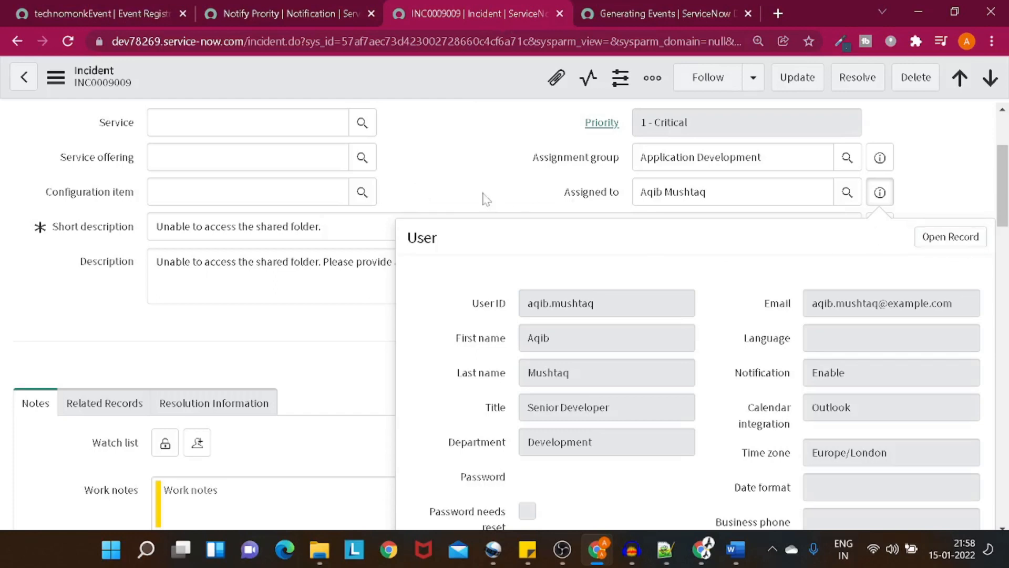
pyautogui.press('Escape')
pyautogui.scroll(1, 485, 199)
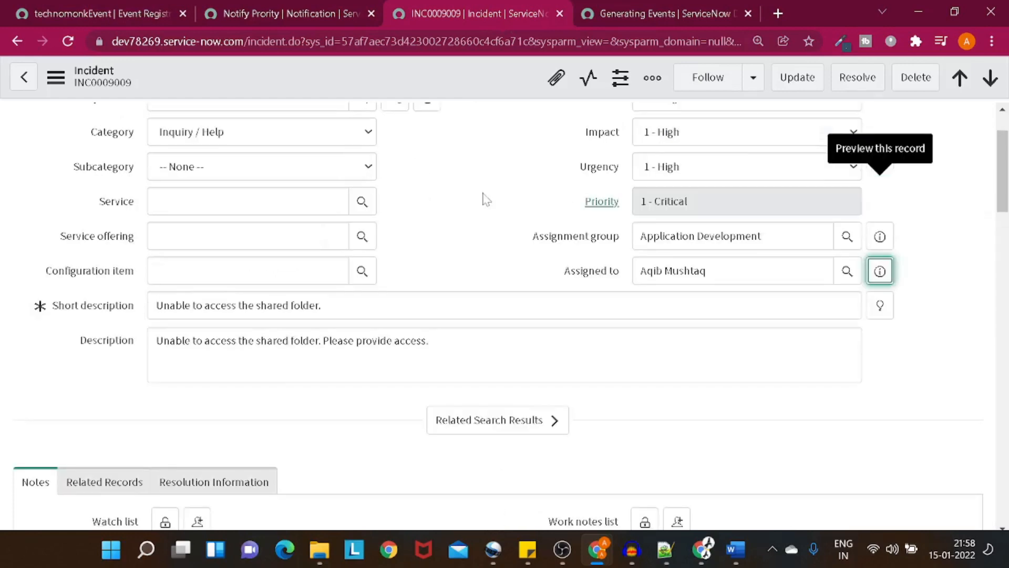
pyautogui.scroll(1, 485, 199)
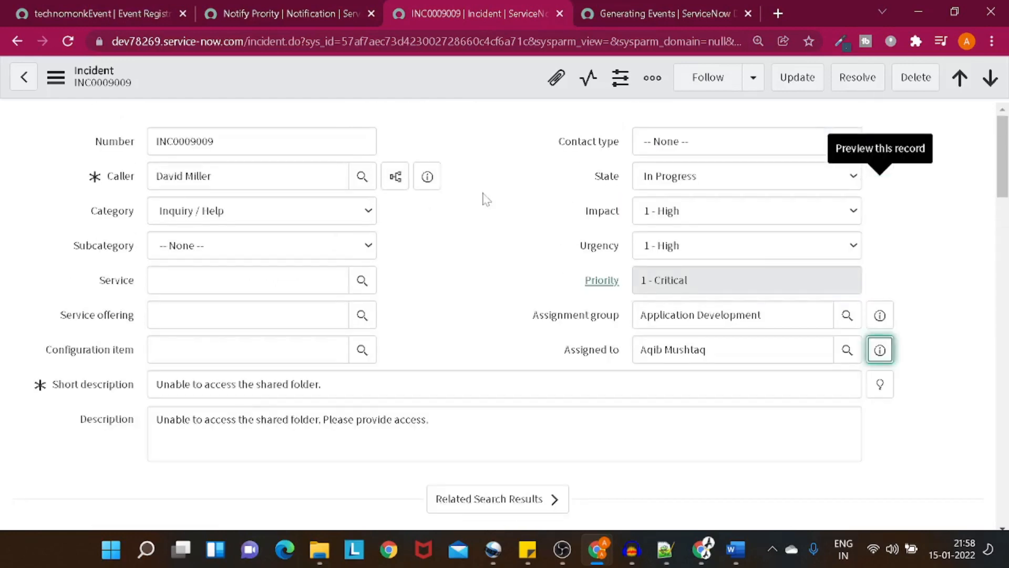
pyautogui.scroll(-5, 484, 199)
pyautogui.scroll(5, 485, 199)
pyautogui.click(290, 256)
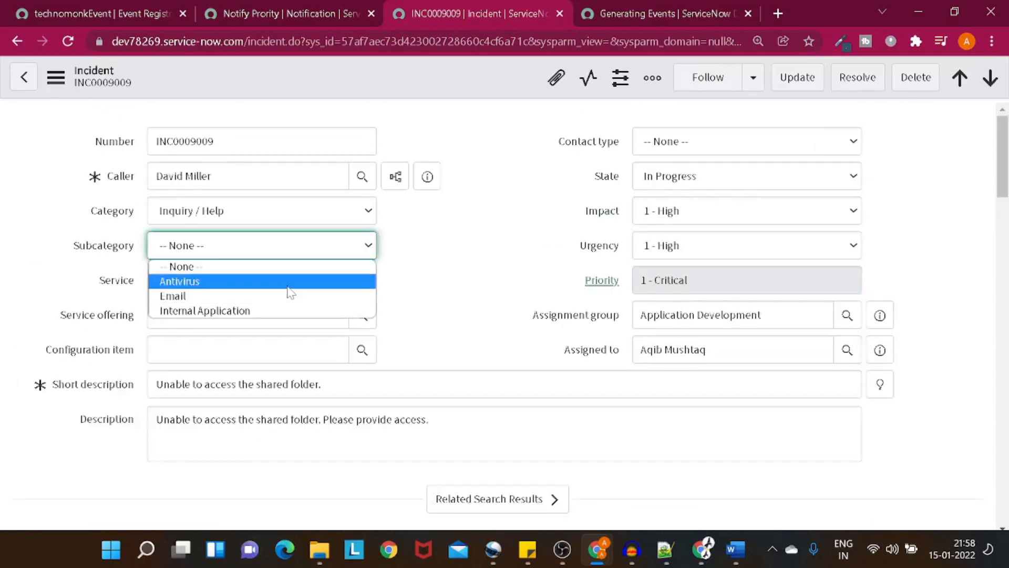
pyautogui.click(289, 293)
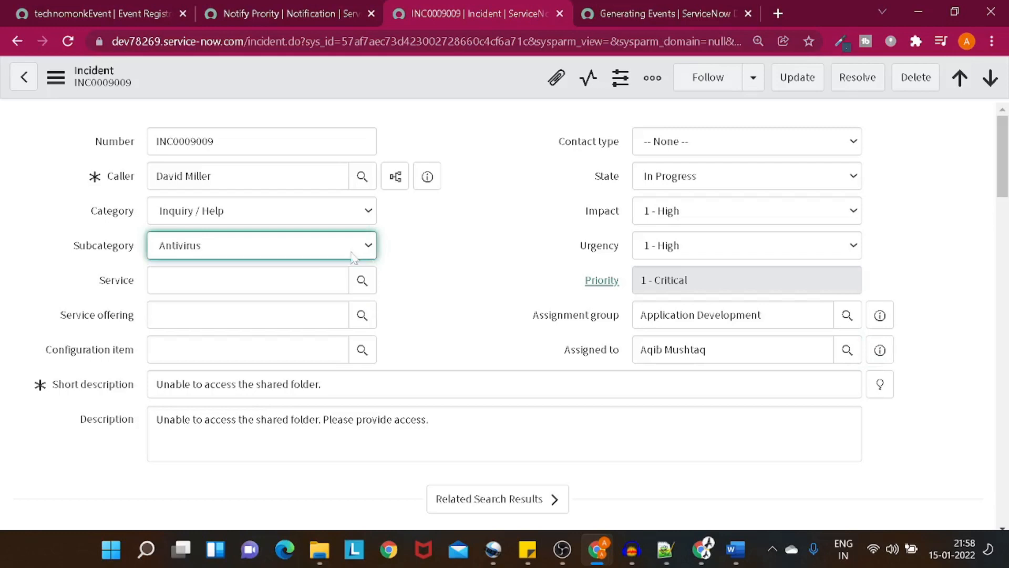
# Step: Reload the incident form, leaving the page so the unsaved Subcategory change is discarded
pyautogui.rightClick(377, 92)
pyautogui.scroll(-3, 482, 463)
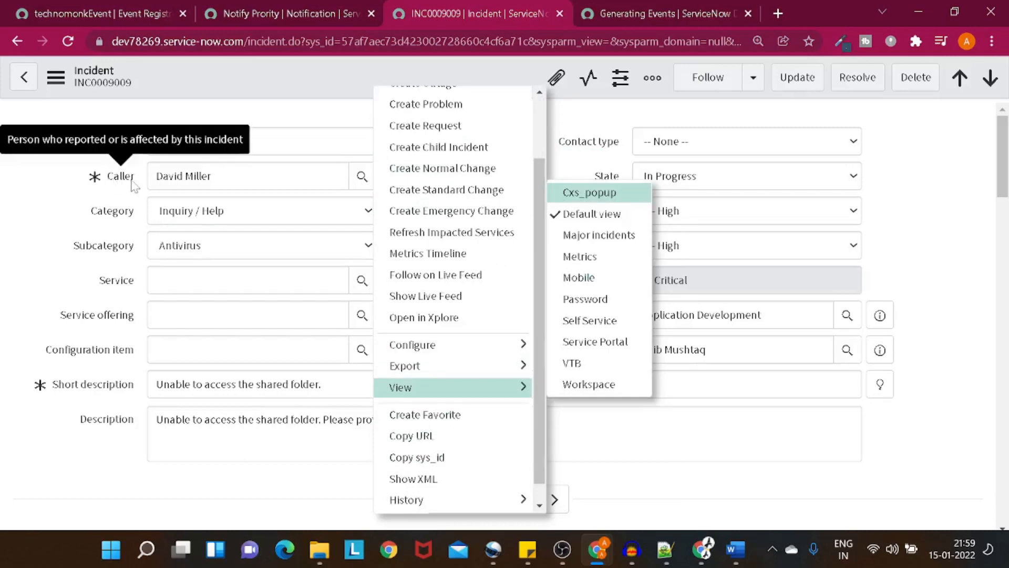
pyautogui.moveTo(131, 182); pyautogui.dragTo(113, 185)
pyautogui.click(113, 185)
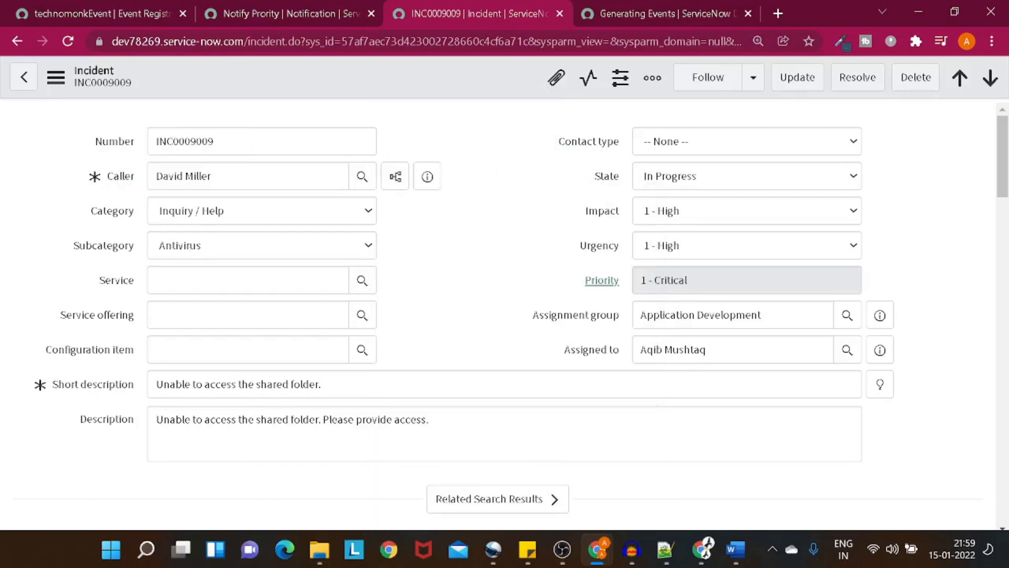
pyautogui.rightClick(328, 79)
pyautogui.scroll(-3, 418, 457)
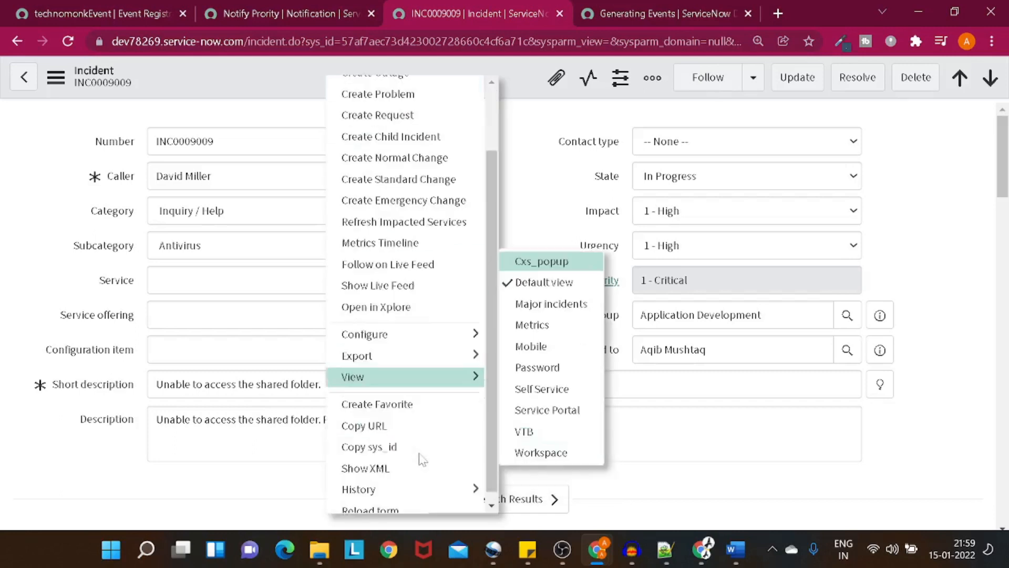
pyautogui.click(419, 503)
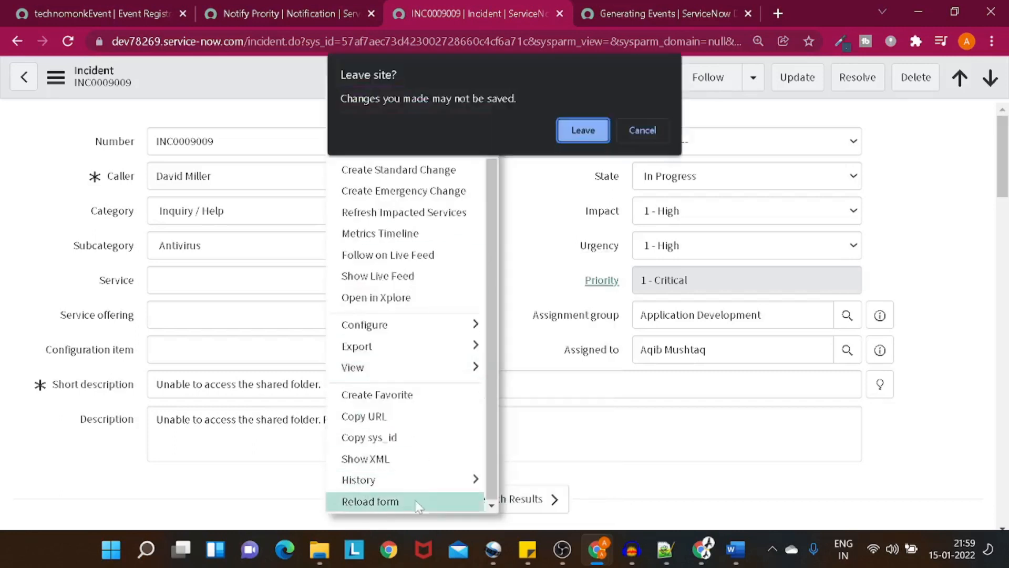
pyautogui.click(591, 134)
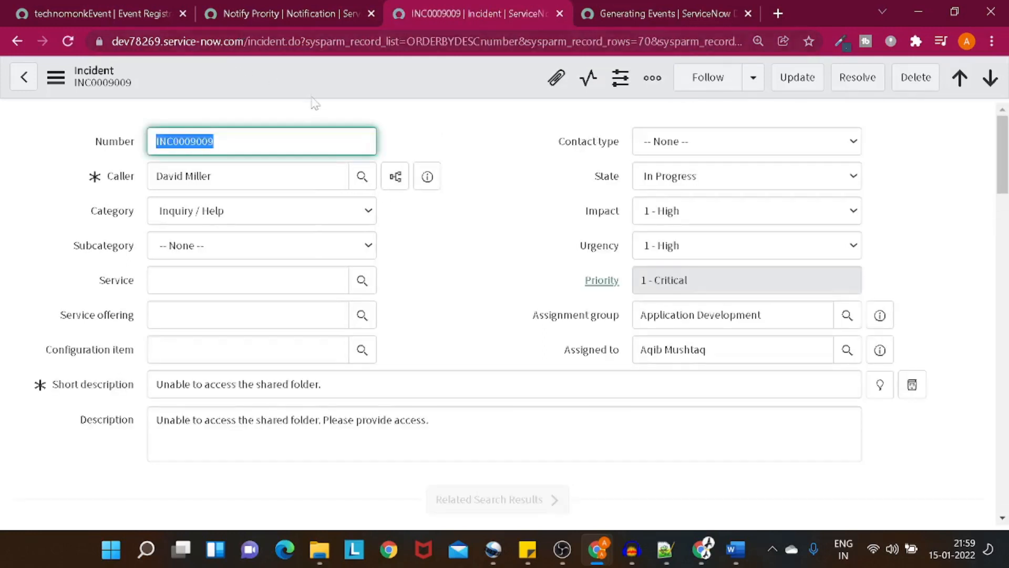
# Step: Duplicate the INC0009009 page and open the Business Rules list for the incident table
pyautogui.rightClick(437, 11)
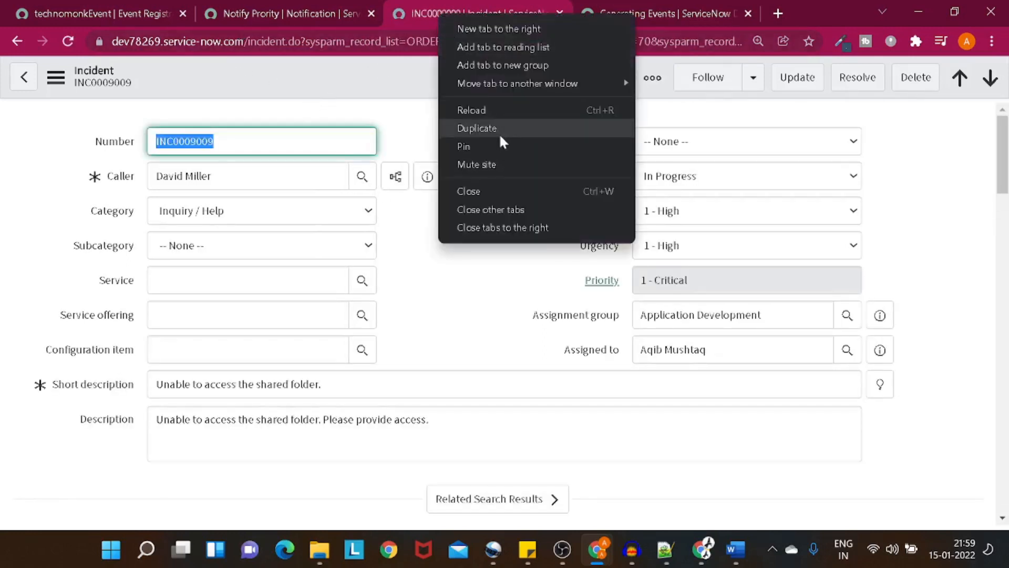
pyautogui.click(500, 135)
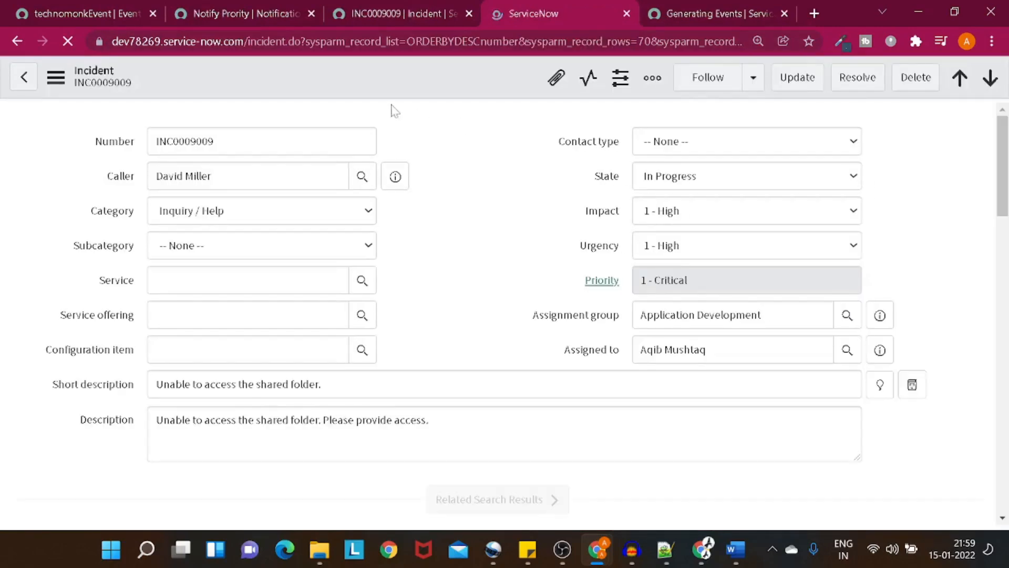
pyautogui.rightClick(346, 83)
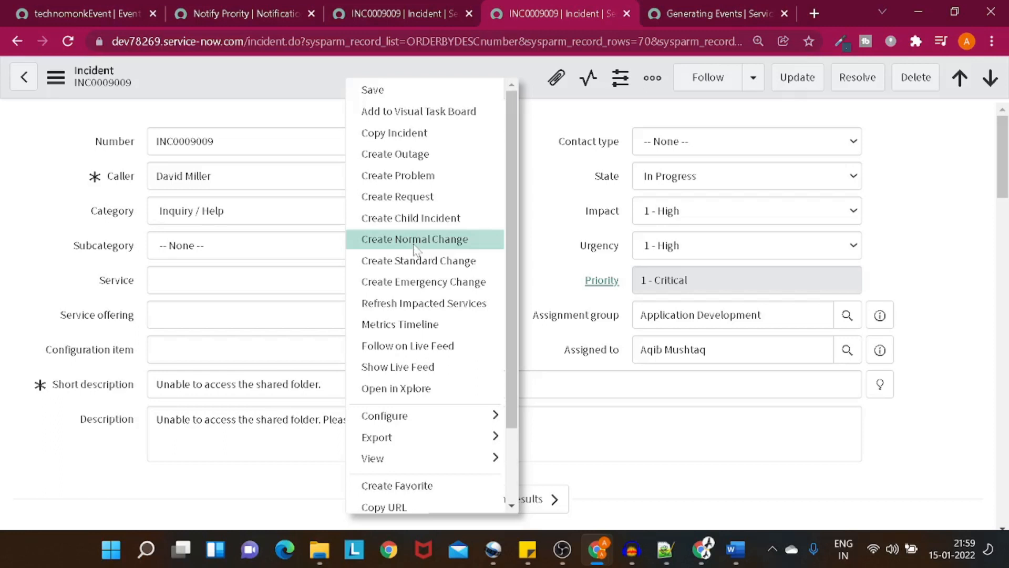
pyautogui.moveTo(453, 423)
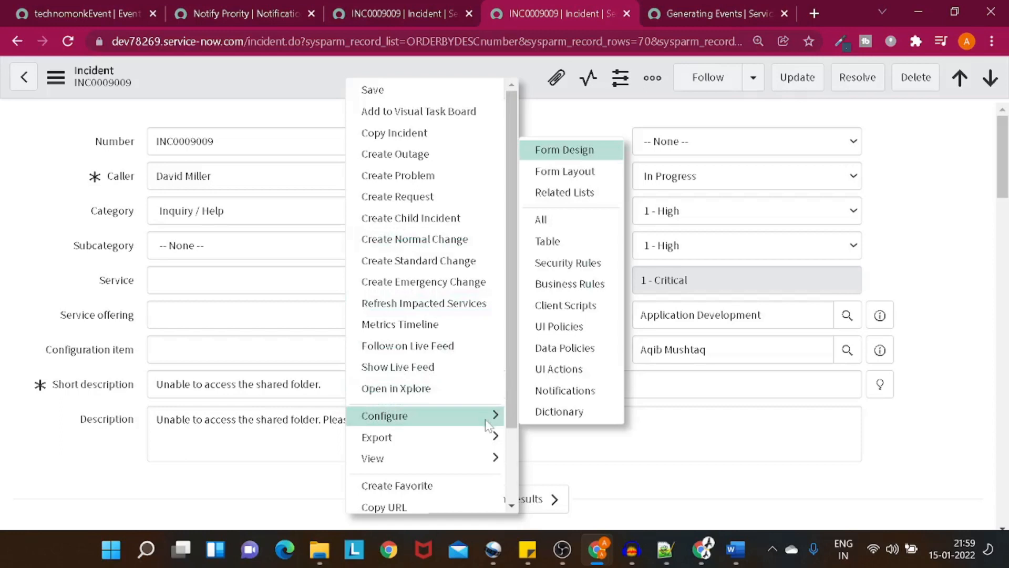
pyautogui.click(562, 288)
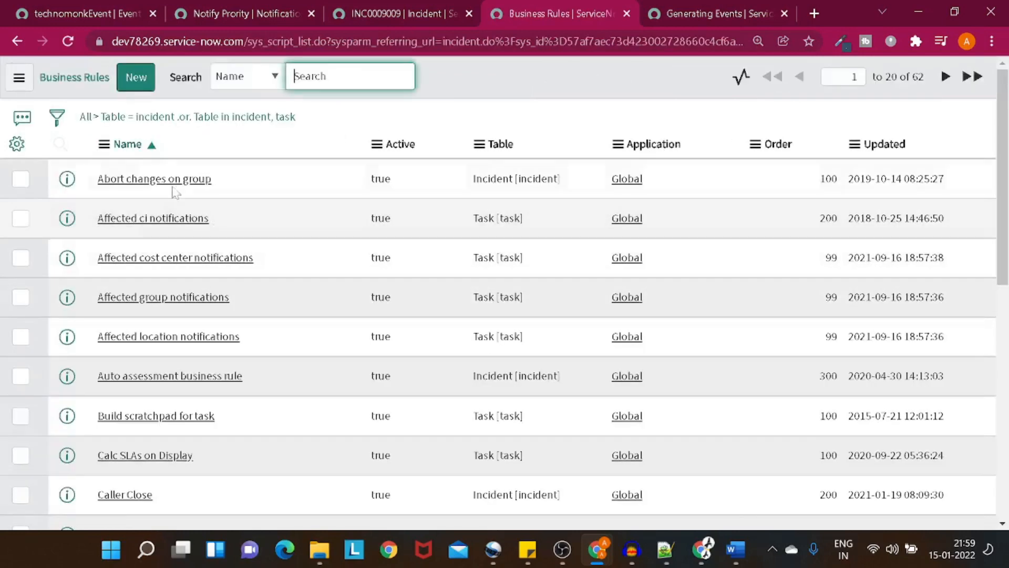
# Step: Create a new business rule and name it 'Notify Incident', correcting the capitalisation typo
pyautogui.click(135, 88)
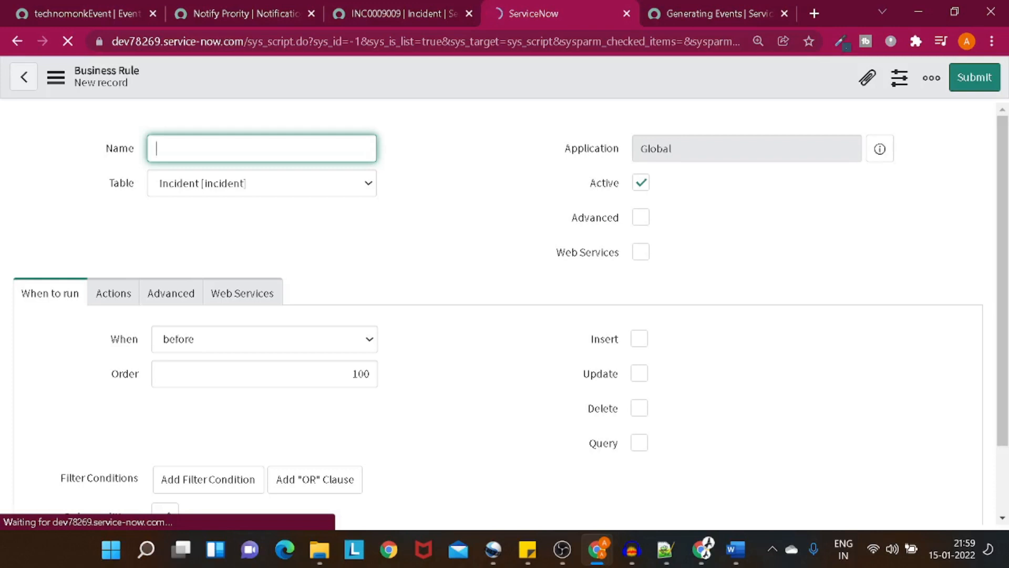
pyautogui.write('NOtify')
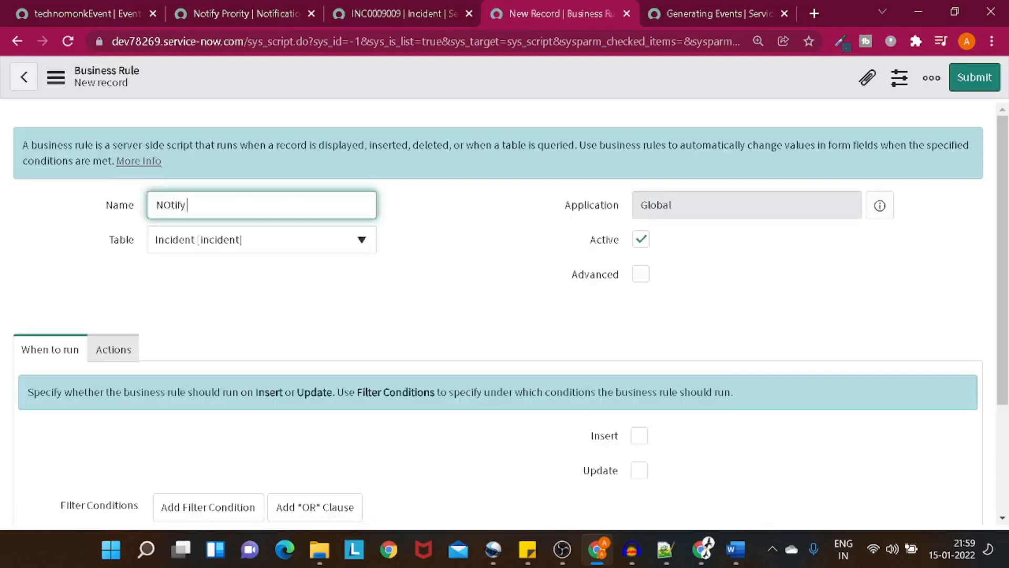
pyautogui.write(' Inciden')
pyautogui.press('BackSpace')
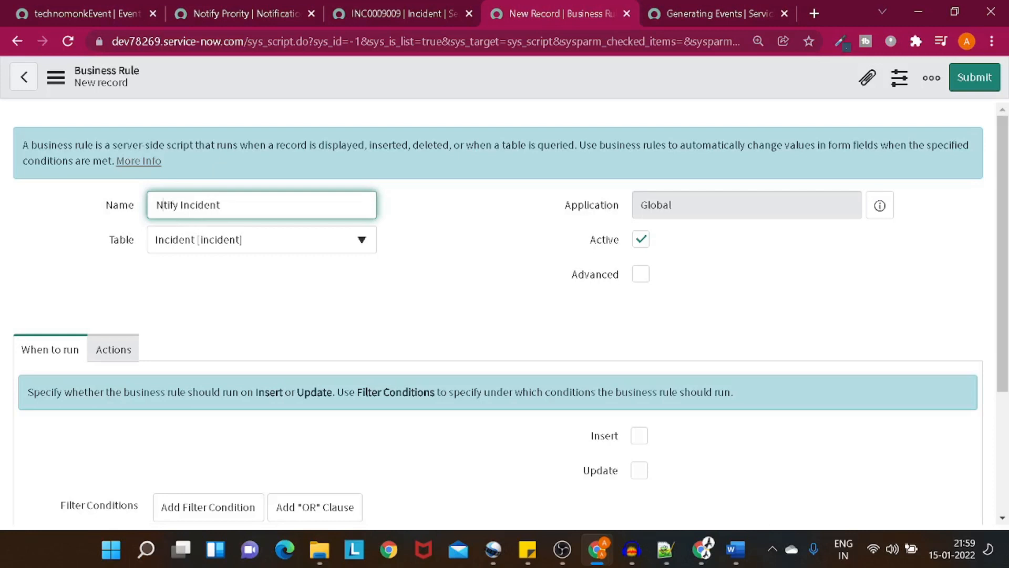
pyautogui.write('o')
pyautogui.click(231, 11)
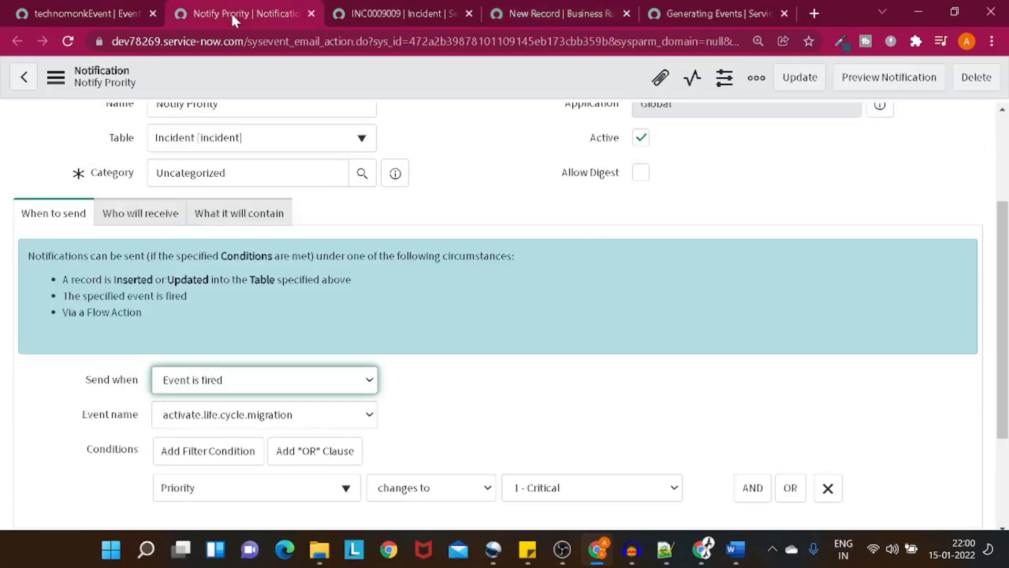
pyautogui.scroll(-2, 251, 345)
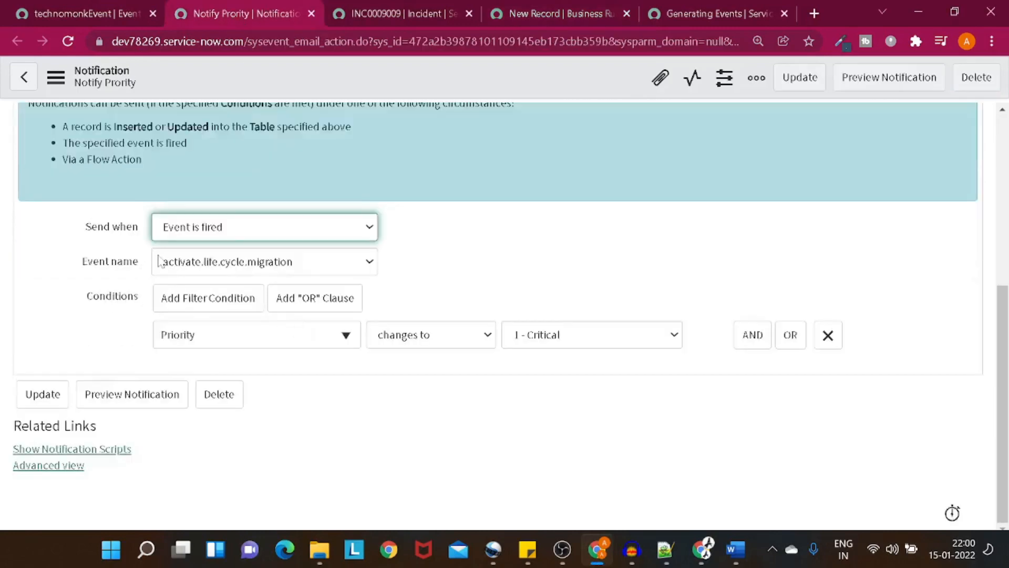
pyautogui.scroll(1, 160, 258)
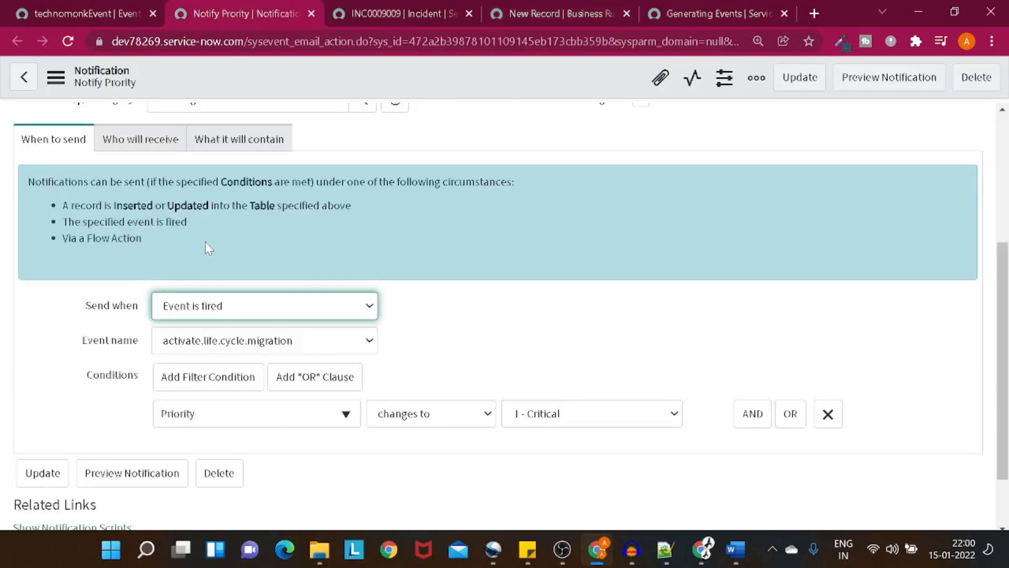
pyautogui.scroll(2, 206, 247)
pyautogui.scroll(-1, 206, 247)
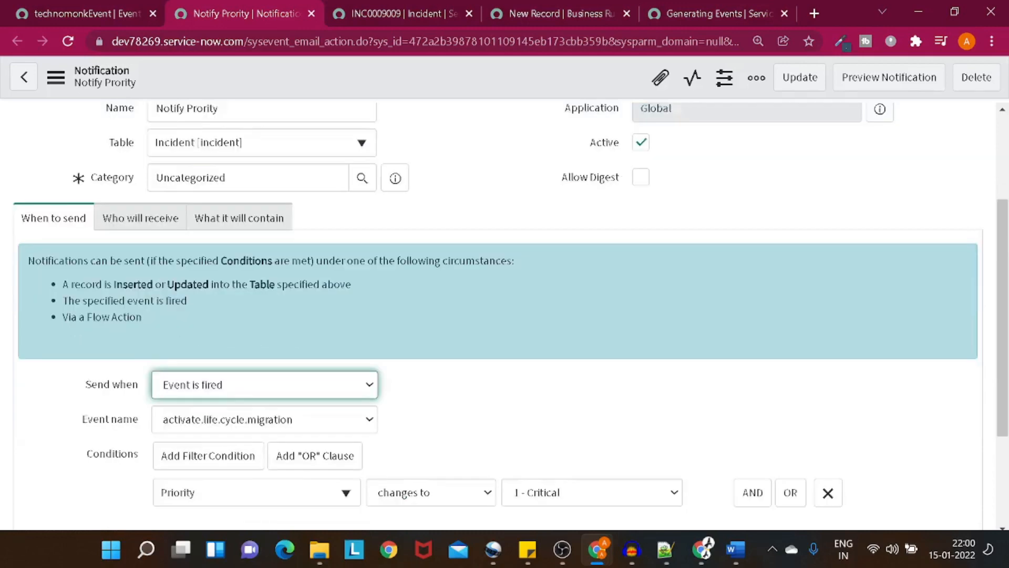
pyautogui.scroll(-2, 261, 360)
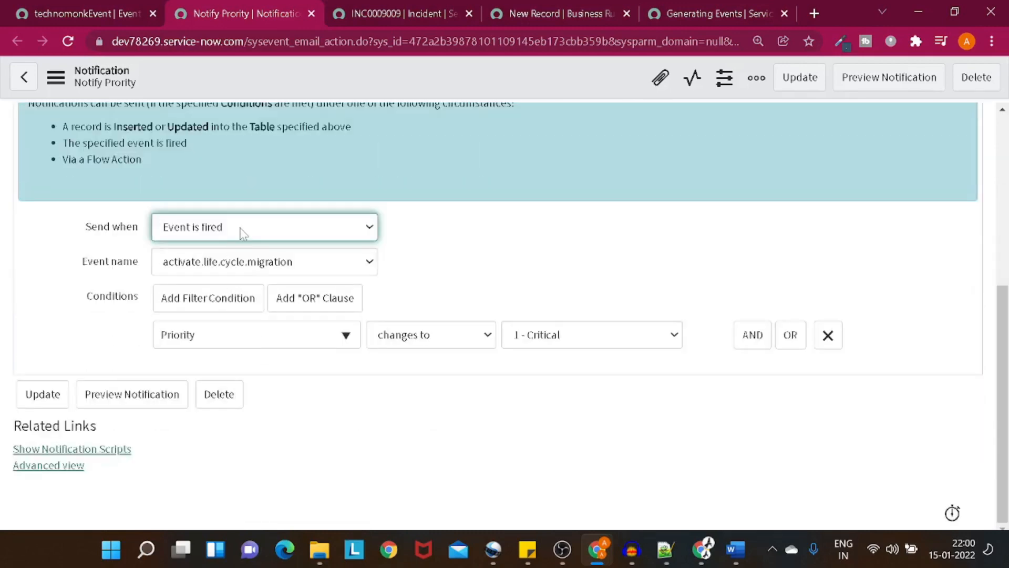
pyautogui.click(242, 230)
pyautogui.click(244, 264)
pyautogui.click(242, 268)
pyautogui.scroll(-10, 252, 361)
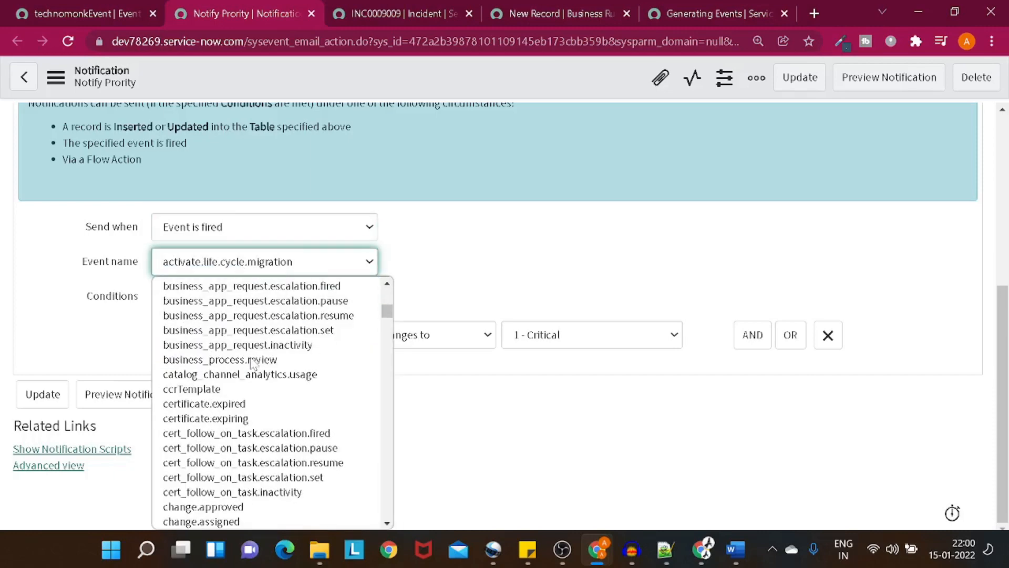
pyautogui.scroll(-15, 252, 361)
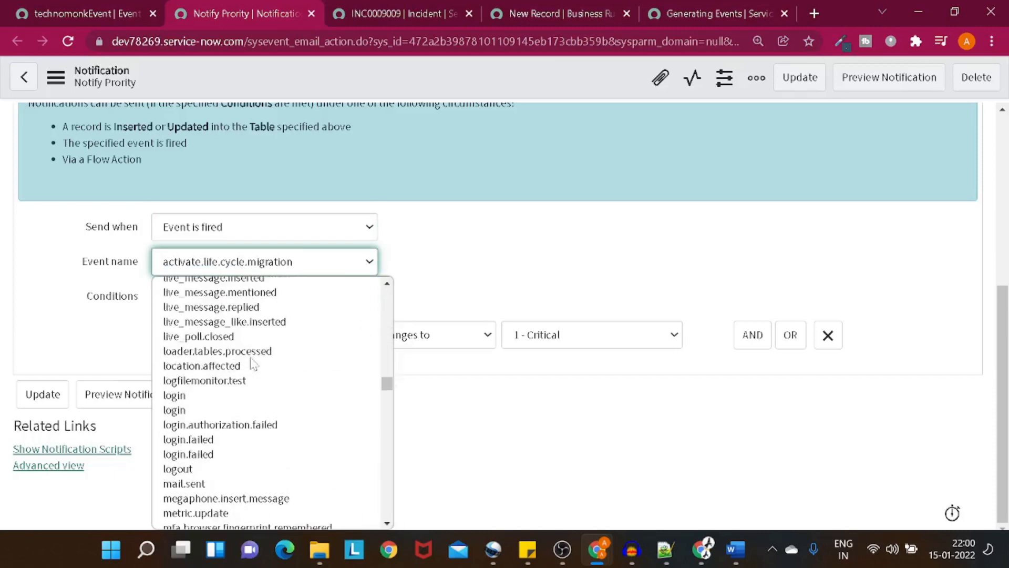
pyautogui.scroll(-20, 254, 364)
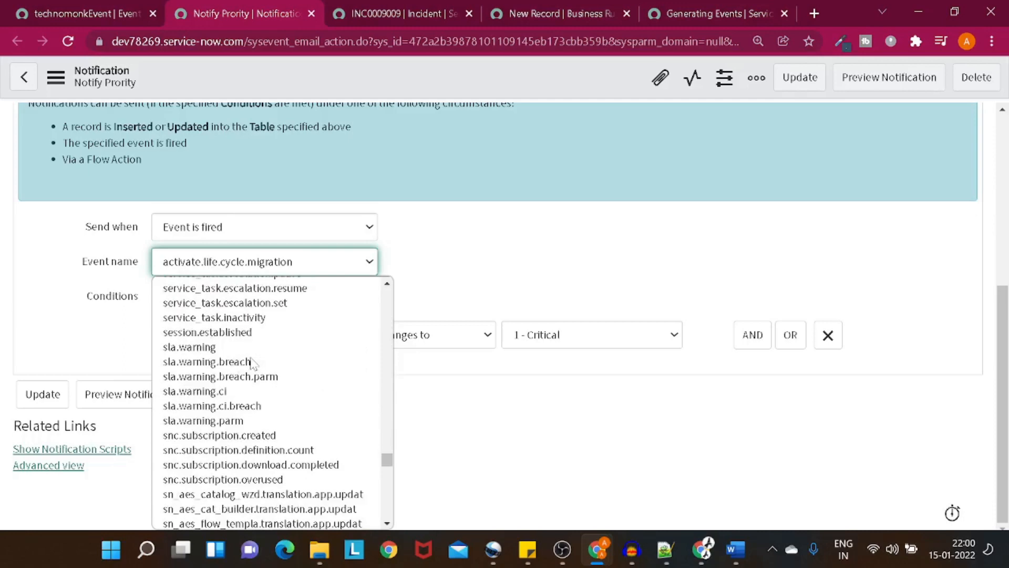
pyautogui.scroll(-5, 252, 362)
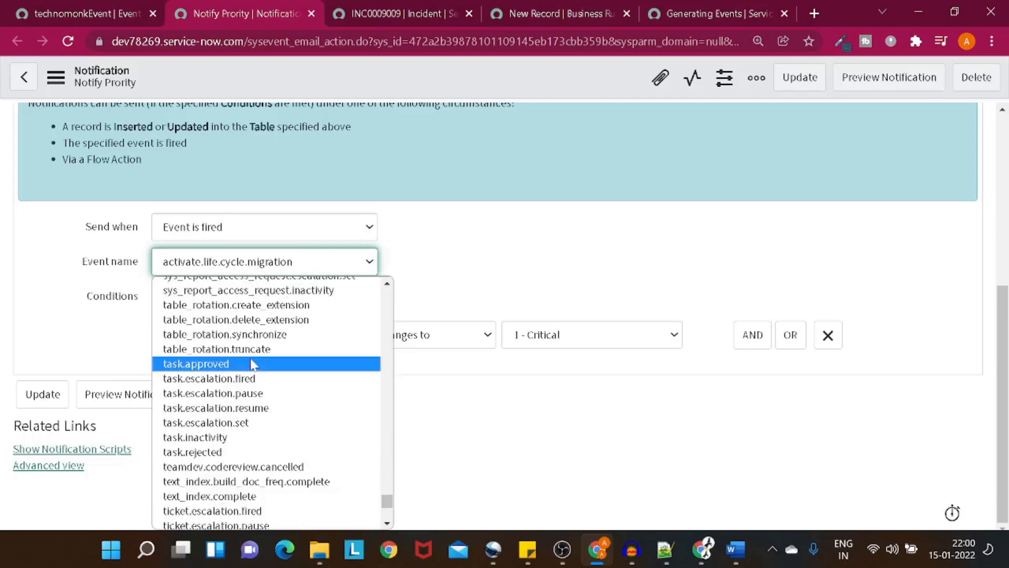
pyautogui.scroll(-3, 251, 362)
pyautogui.scroll(8, 252, 361)
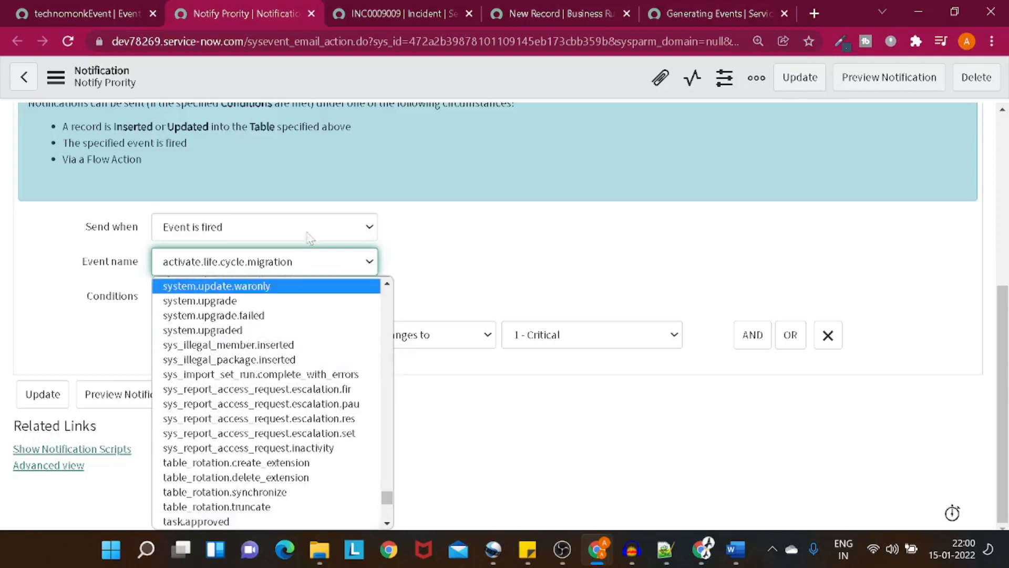
pyautogui.rightClick(330, 62)
pyautogui.click(248, 67)
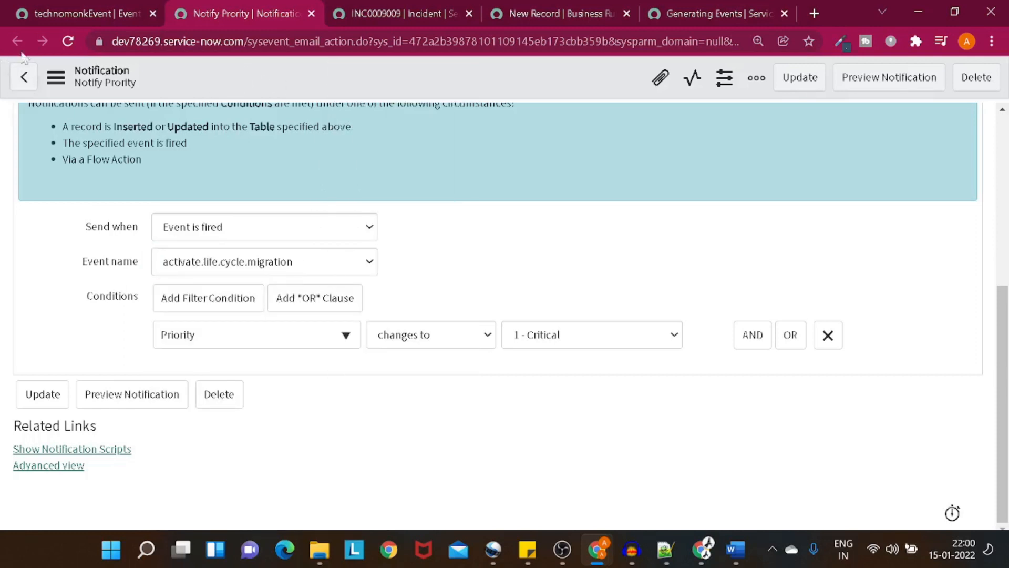
# Step: Filter the navigator for 'notification' and open Email > Notifications in a new tab
pyautogui.click(102, 2)
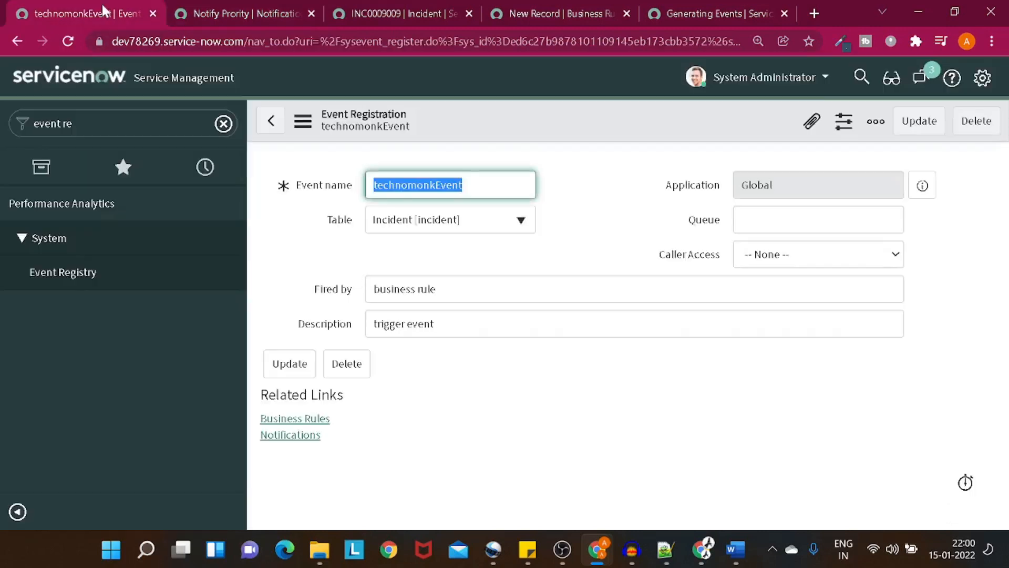
pyautogui.write('notification')
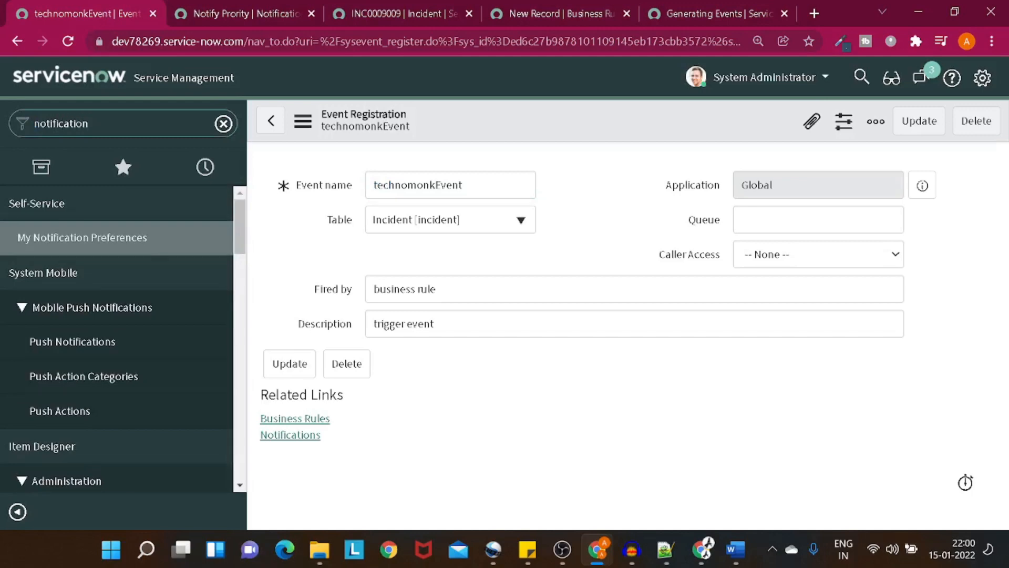
pyautogui.scroll(-5, 99, 306)
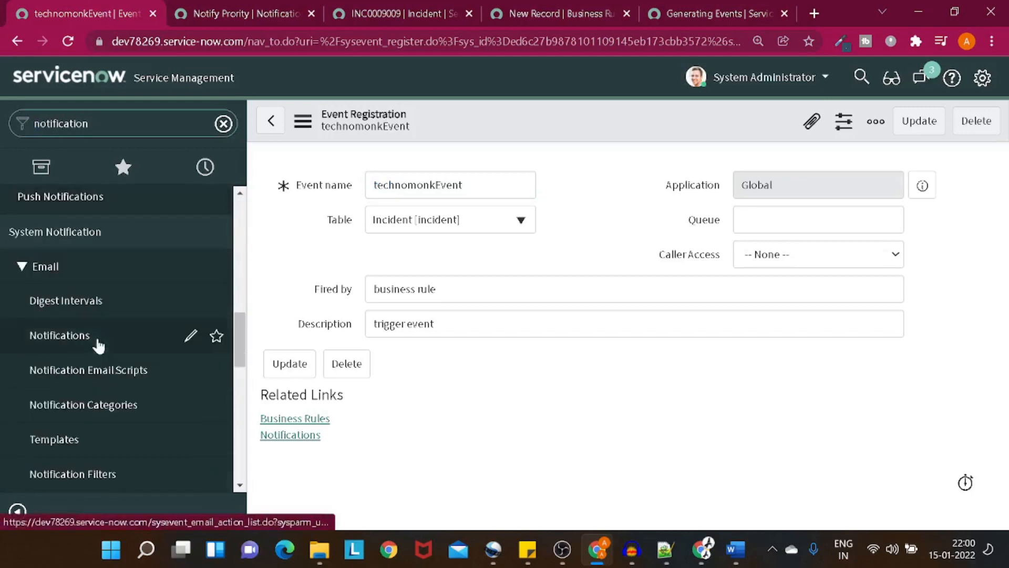
pyautogui.rightClick(131, 346)
pyautogui.click(157, 353)
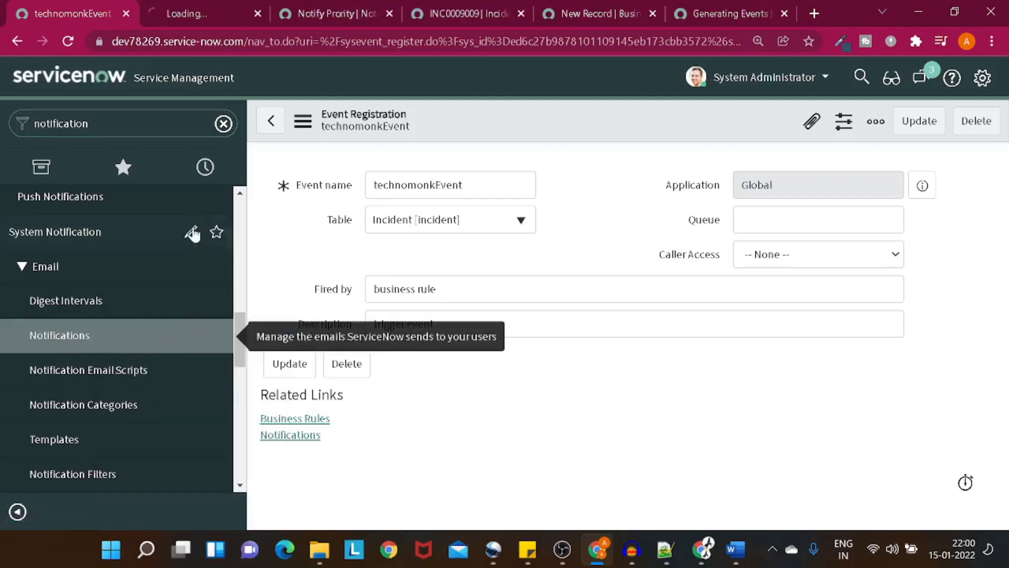
# Step: Close the Notify Prority tab without saving and start a new notification record
pyautogui.click(389, 13)
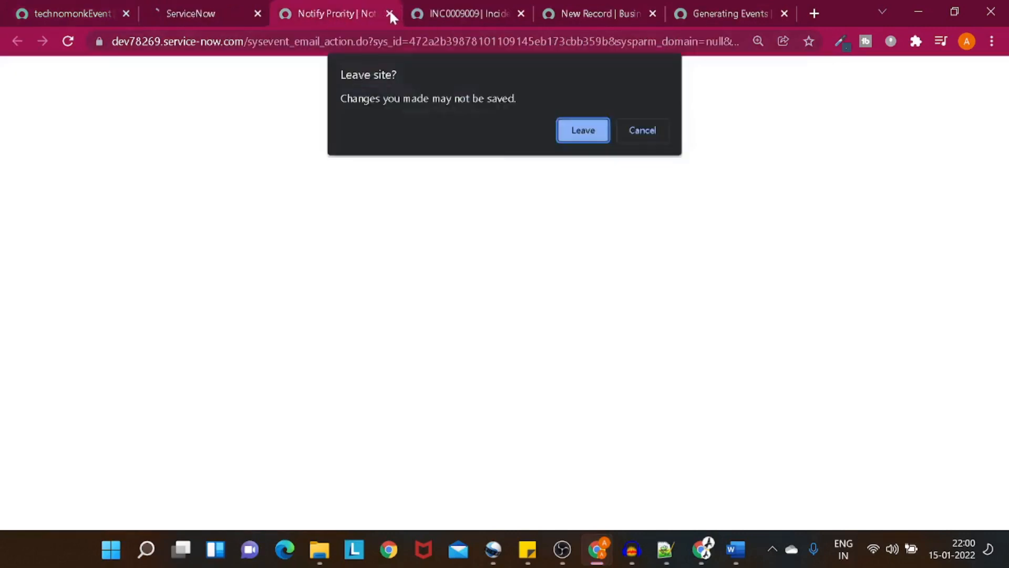
pyautogui.click(565, 130)
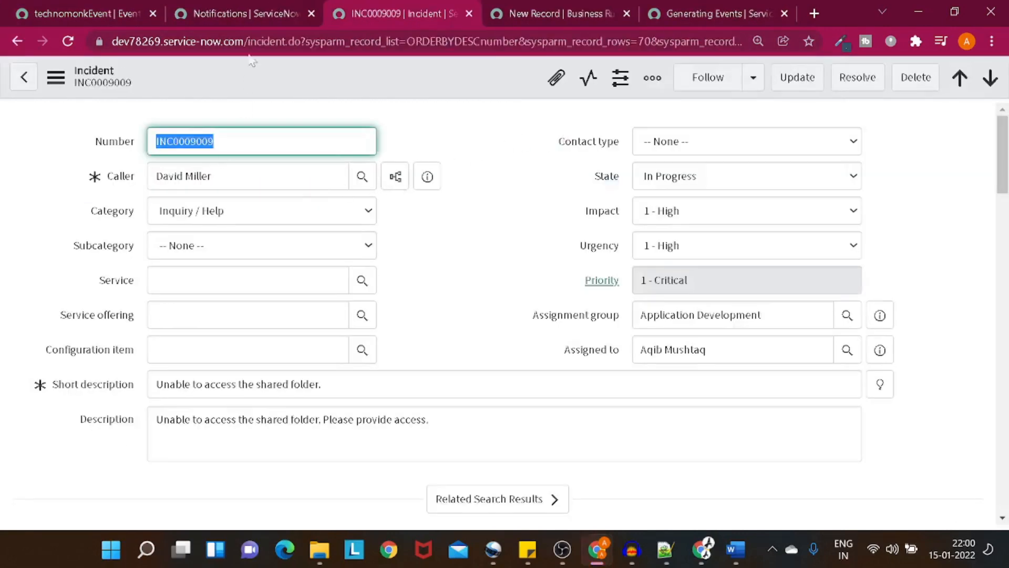
pyautogui.click(255, 11)
pyautogui.click(129, 80)
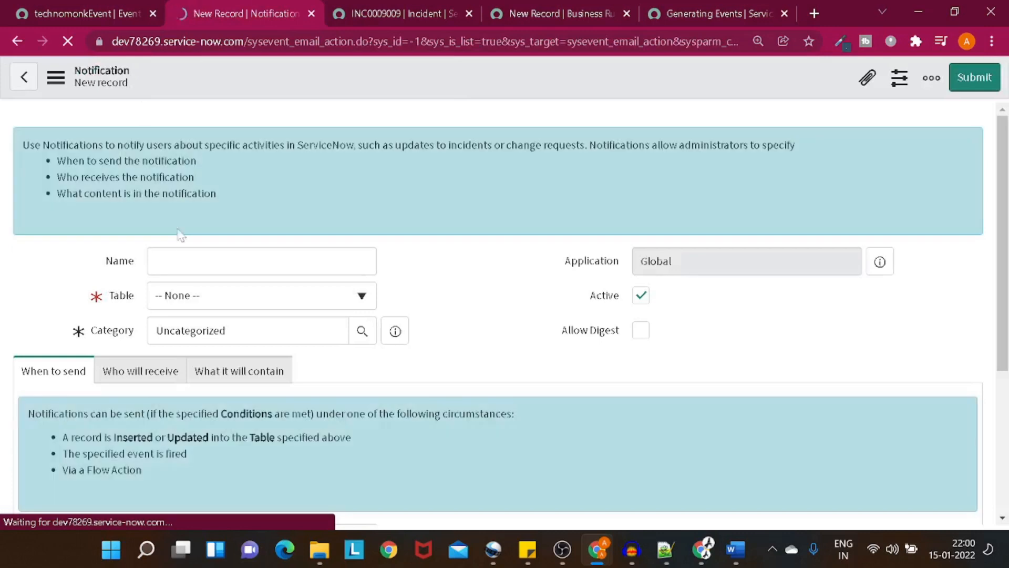
# Step: Name the notification 'Event notification' and set its table to Incident [incident]
pyautogui.write('Event notifi')
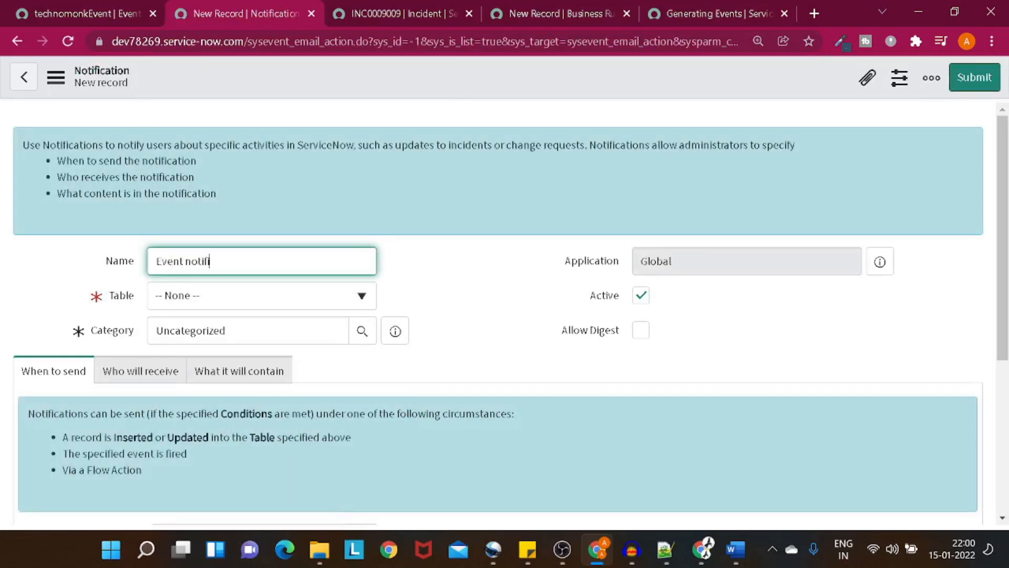
pyautogui.write('cation')
pyautogui.click(202, 297)
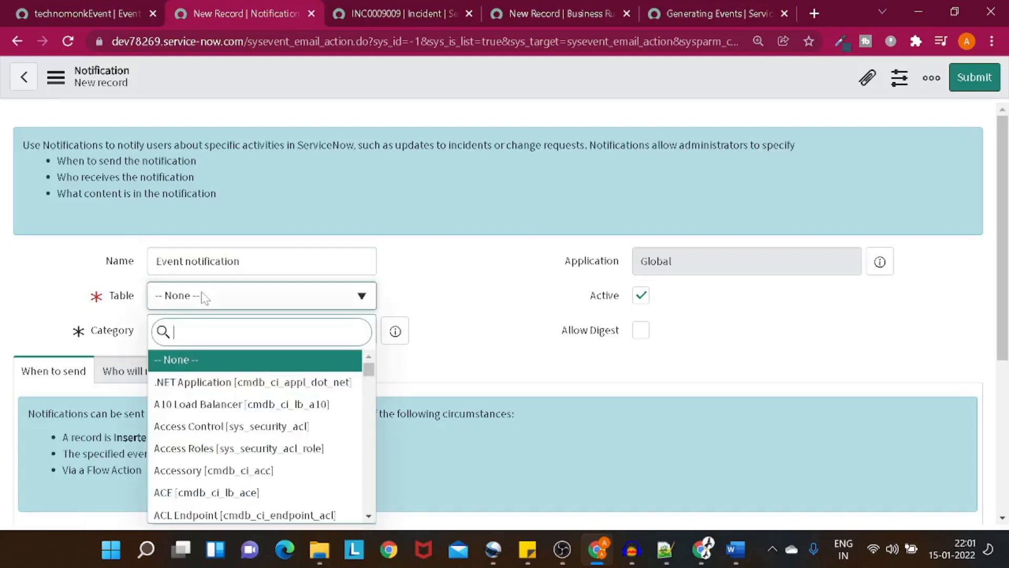
pyautogui.write('incident')
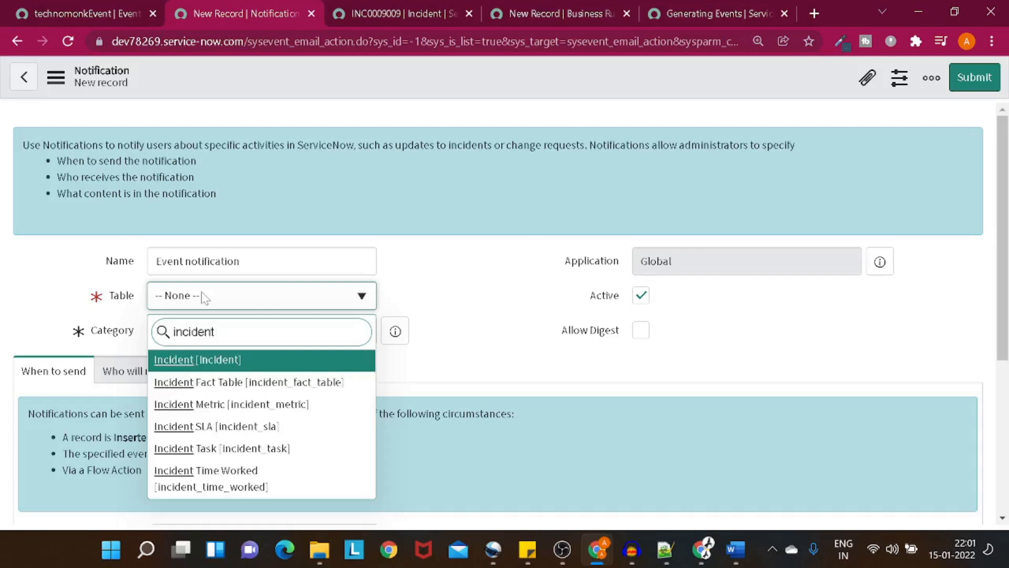
pyautogui.click(209, 367)
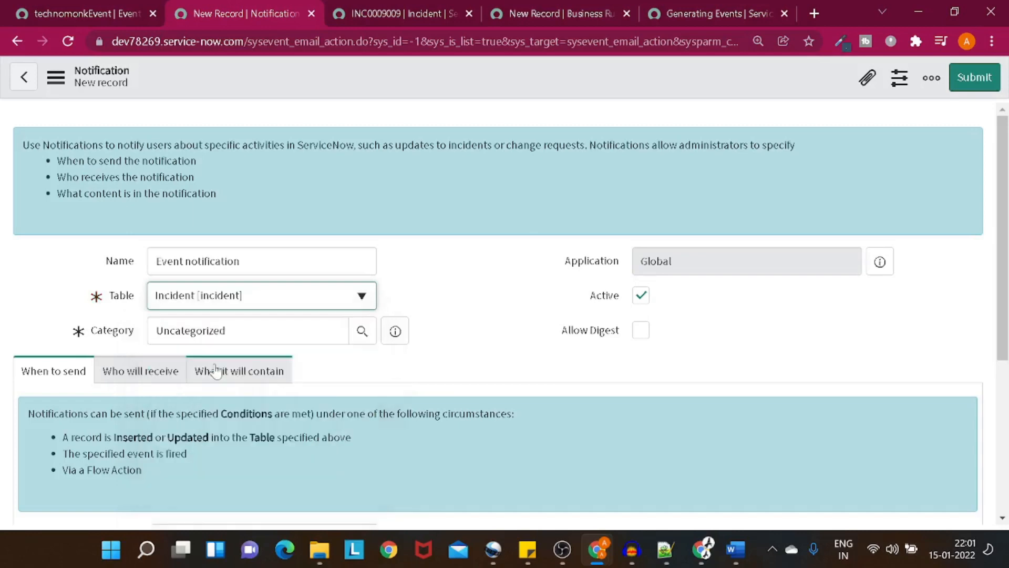
pyautogui.scroll(-3, 210, 368)
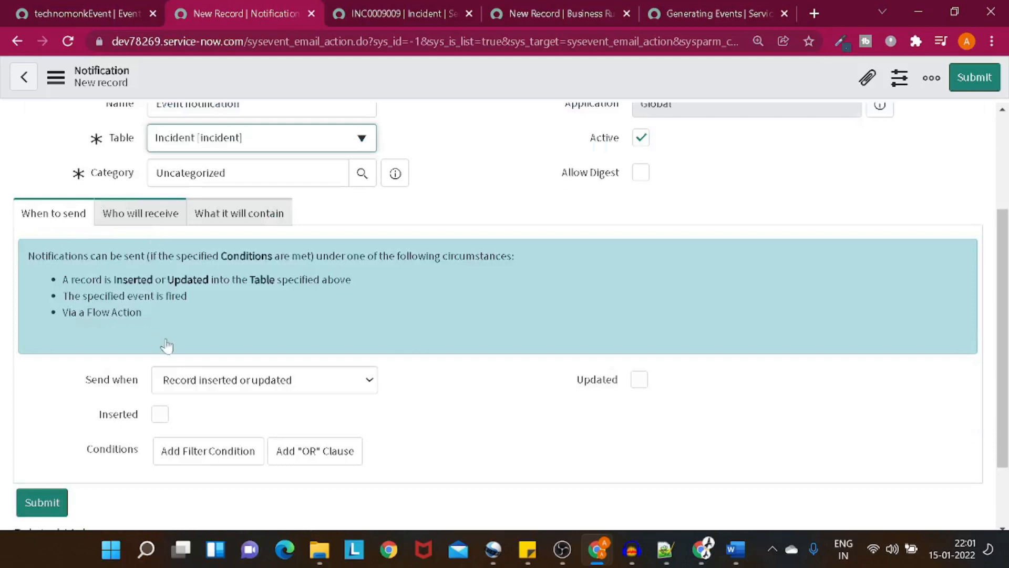
pyautogui.moveTo(77, 388); pyautogui.dragTo(188, 385)
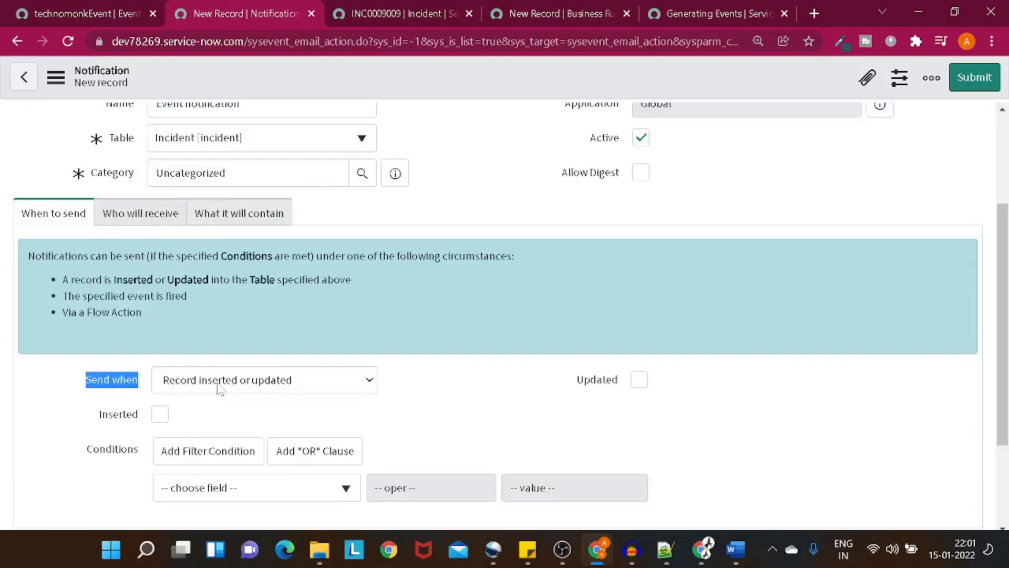
pyautogui.click(218, 386)
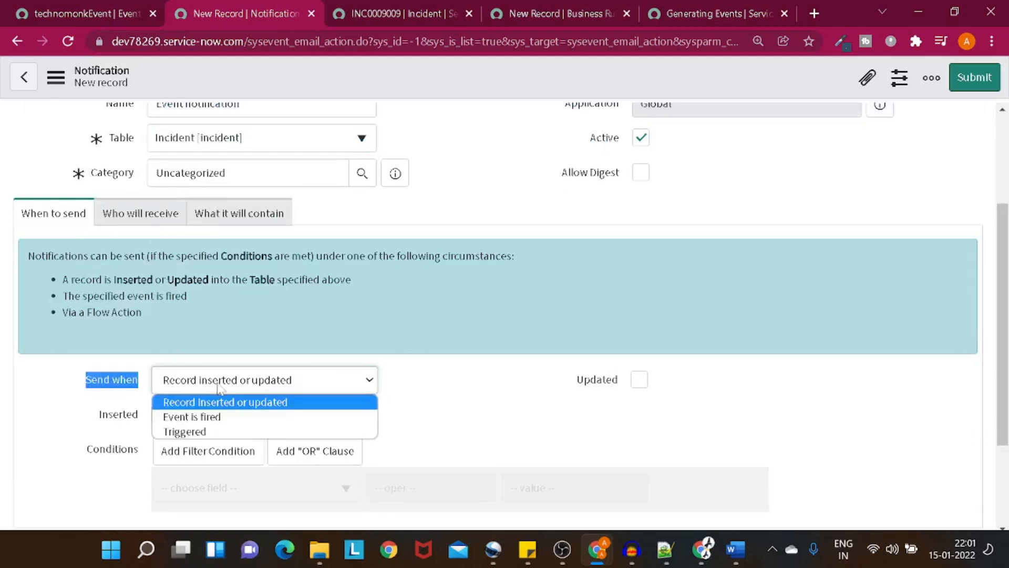
# Step: Set Send when to 'Event is fired' with technomonkEvent as the event name
pyautogui.click(226, 418)
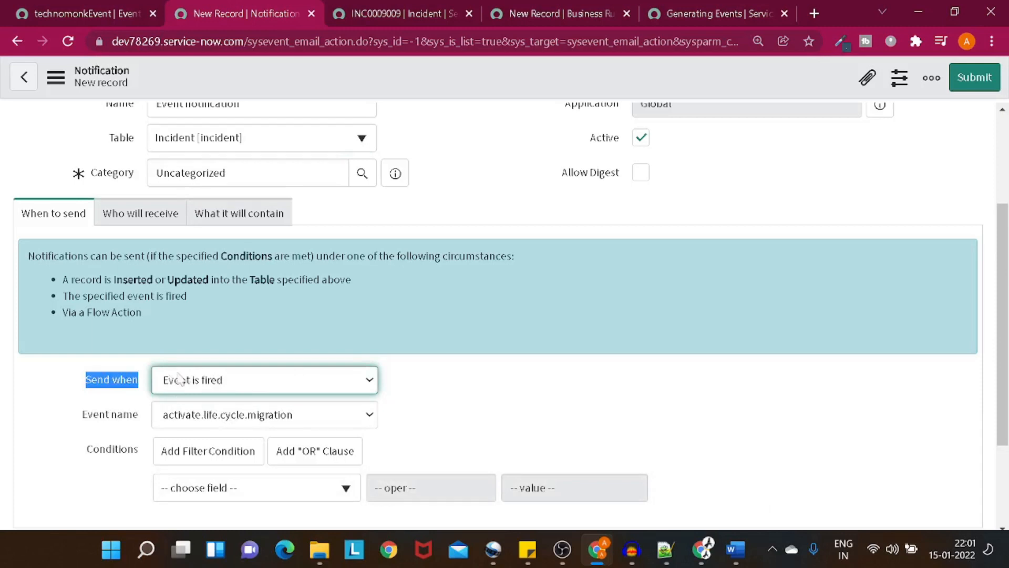
pyautogui.click(262, 414)
pyautogui.scroll(-1, 282, 364)
pyautogui.scroll(-3, 263, 350)
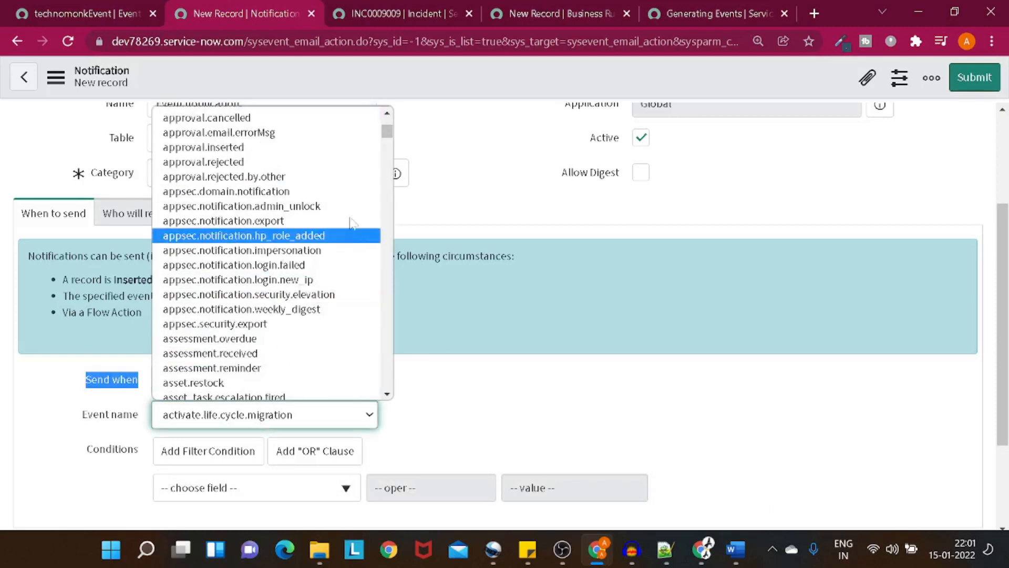
pyautogui.moveTo(394, 139); pyautogui.dragTo(383, 377)
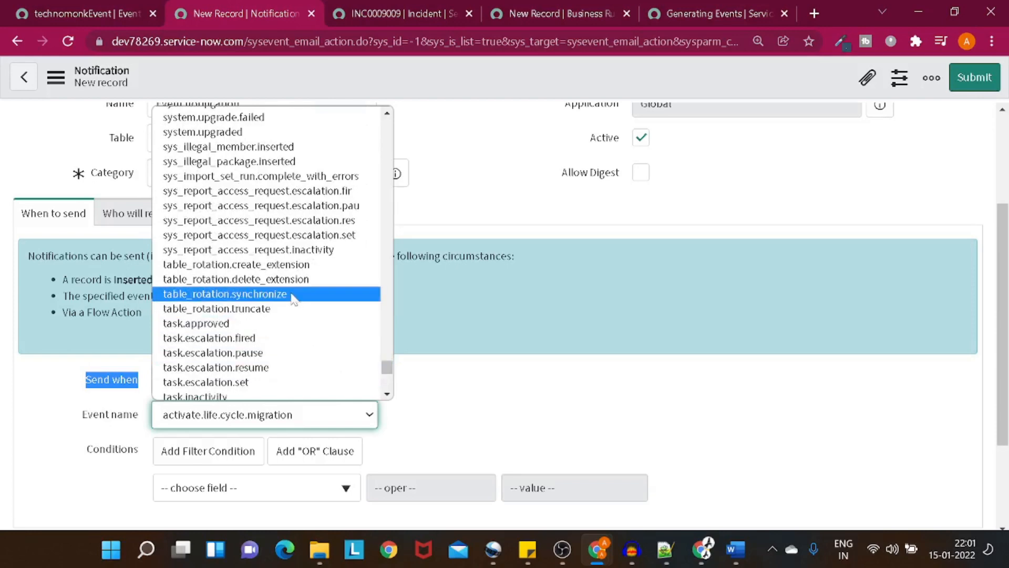
pyautogui.scroll(-10, 293, 299)
pyautogui.scroll(3, 295, 298)
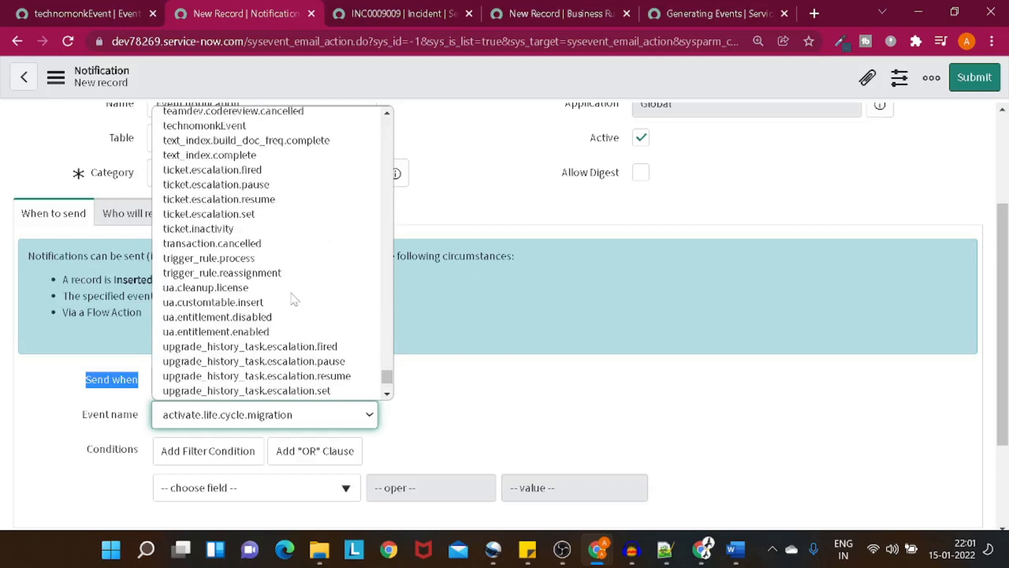
pyautogui.scroll(3, 294, 299)
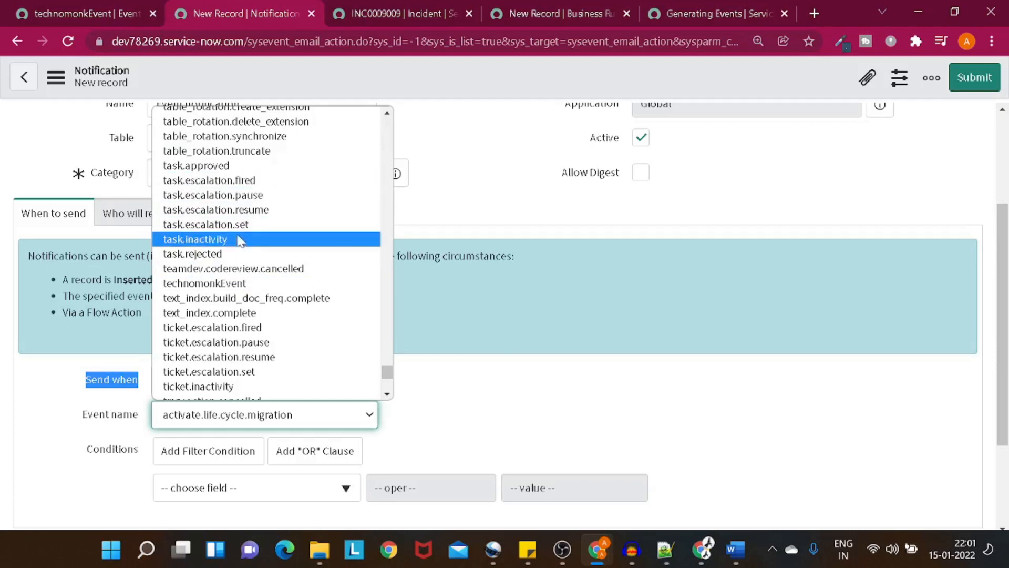
pyautogui.click(240, 284)
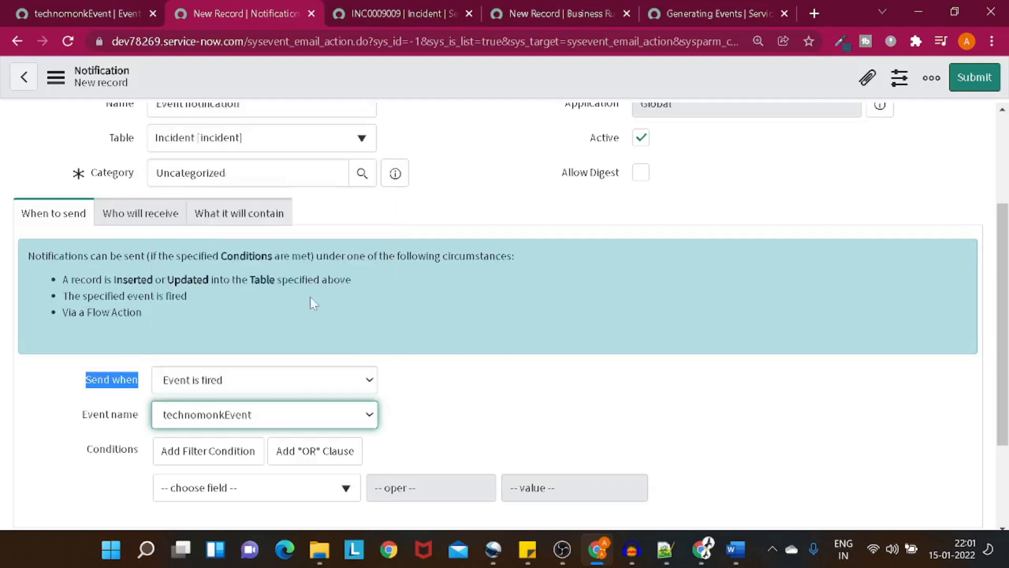
# Step: Add the Assigned to field as a recipient under Who will receive
pyautogui.click(132, 214)
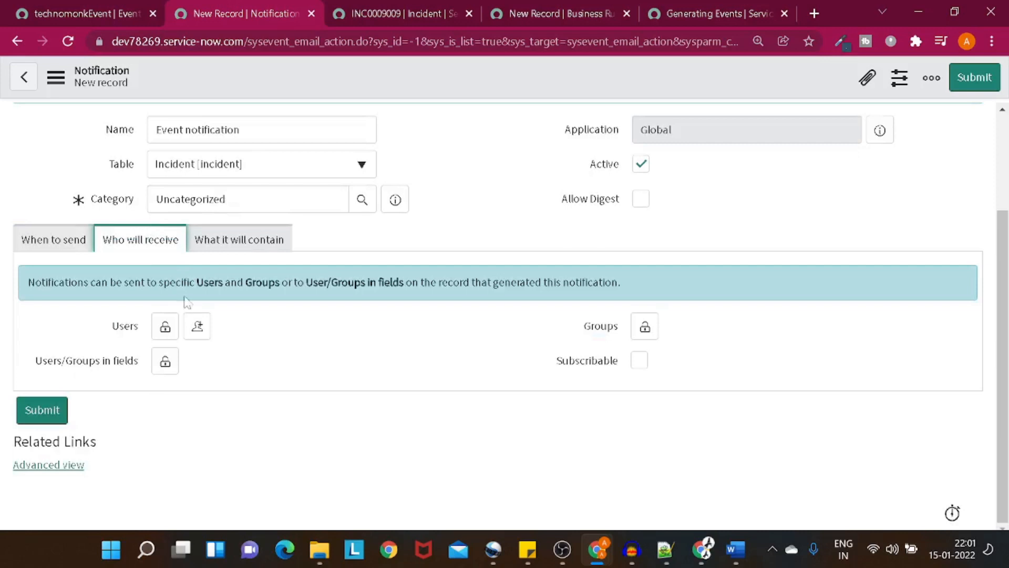
pyautogui.click(165, 330)
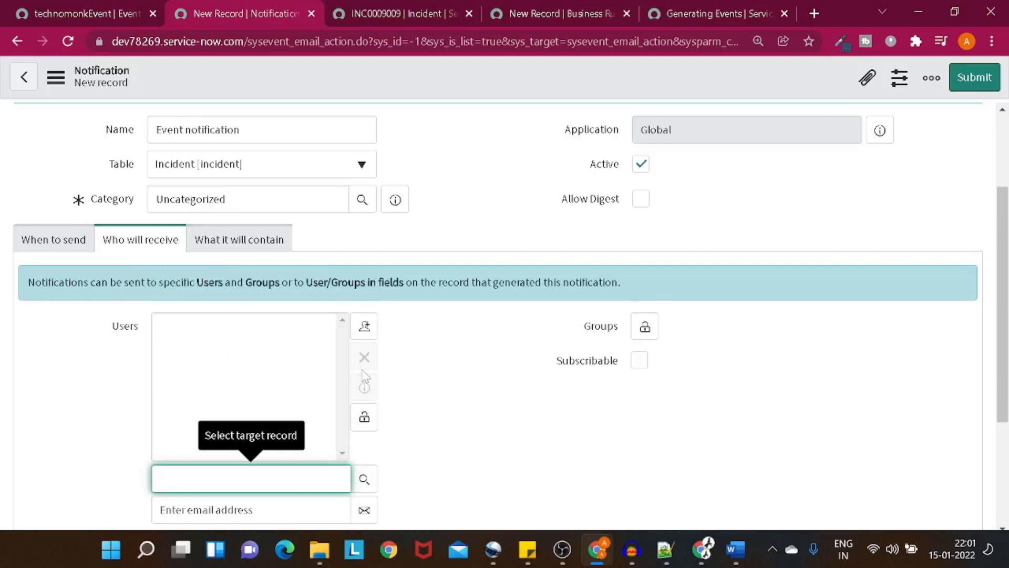
pyautogui.scroll(-3, 415, 397)
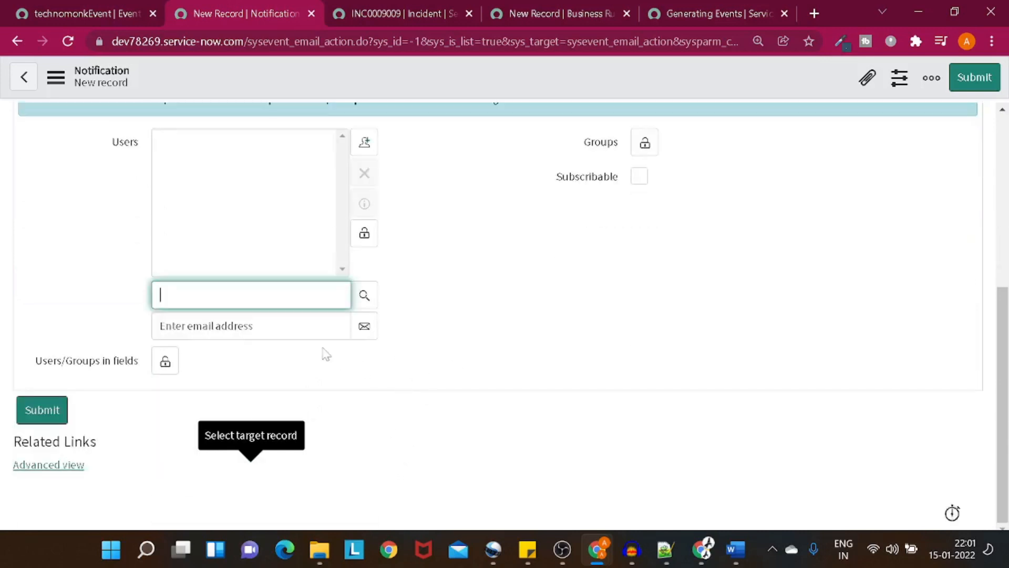
pyautogui.click(165, 361)
pyautogui.scroll(-1, 263, 404)
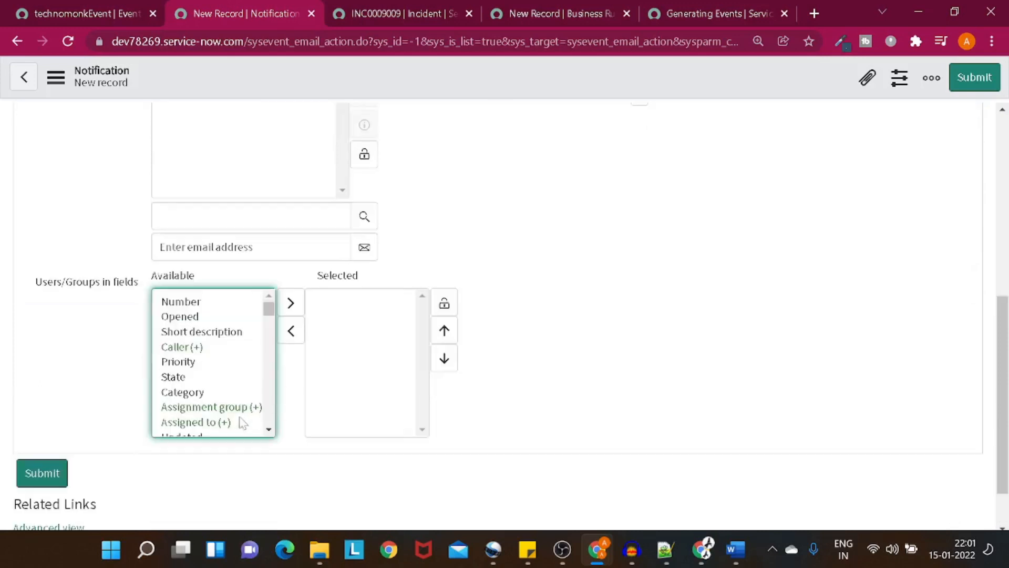
pyautogui.doubleClick(224, 423)
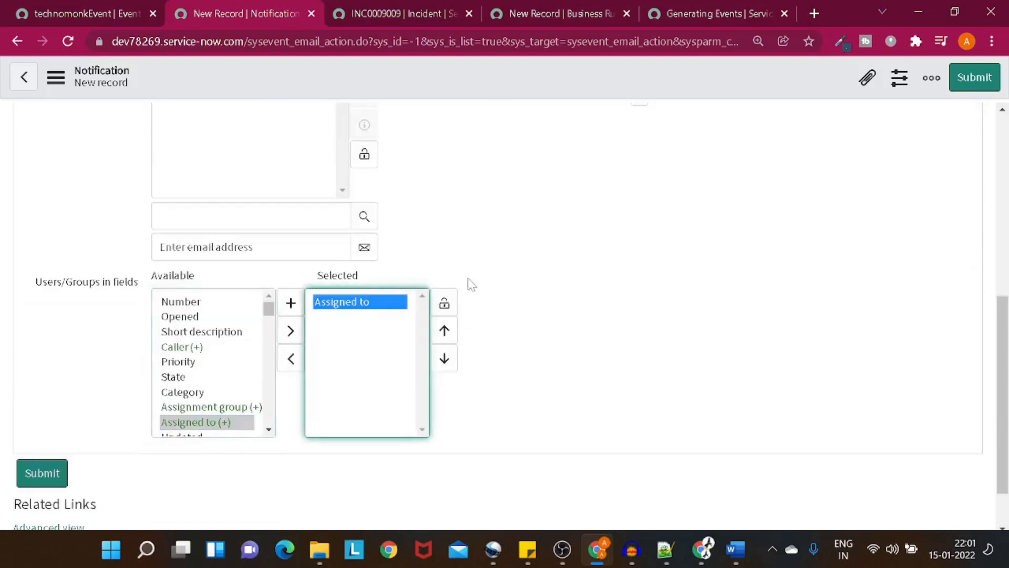
pyautogui.click(444, 305)
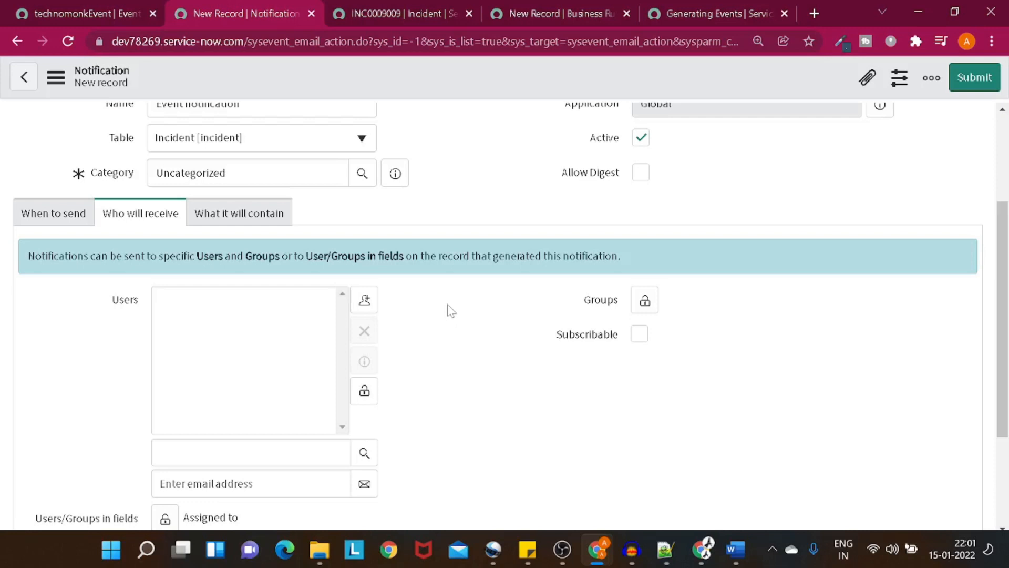
# Step: Enter subject 'Sub categeory got assigned' and message 'HI,' then 'Sub categeory assigned to incident'
pyautogui.click(252, 205)
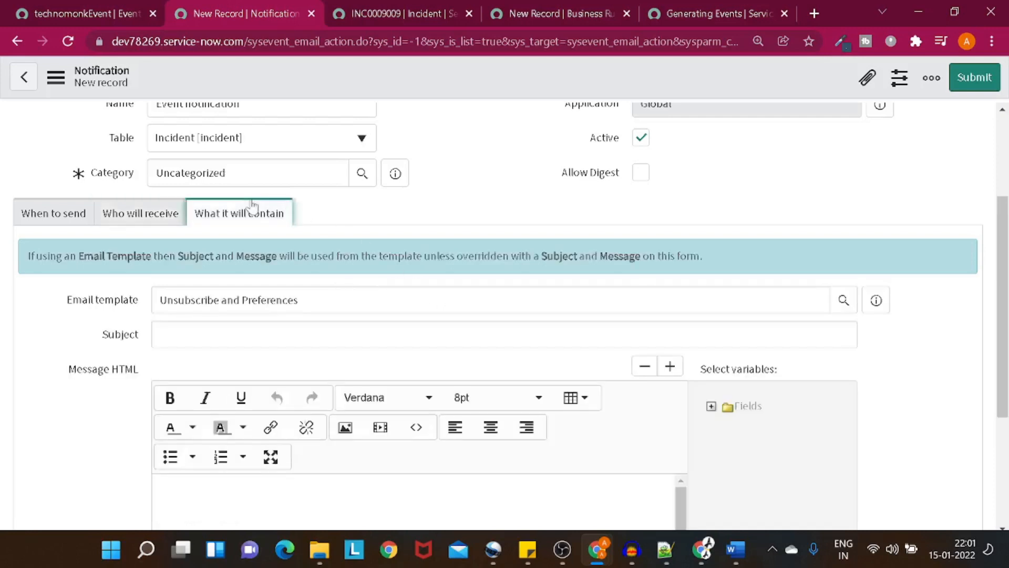
pyautogui.click(315, 334)
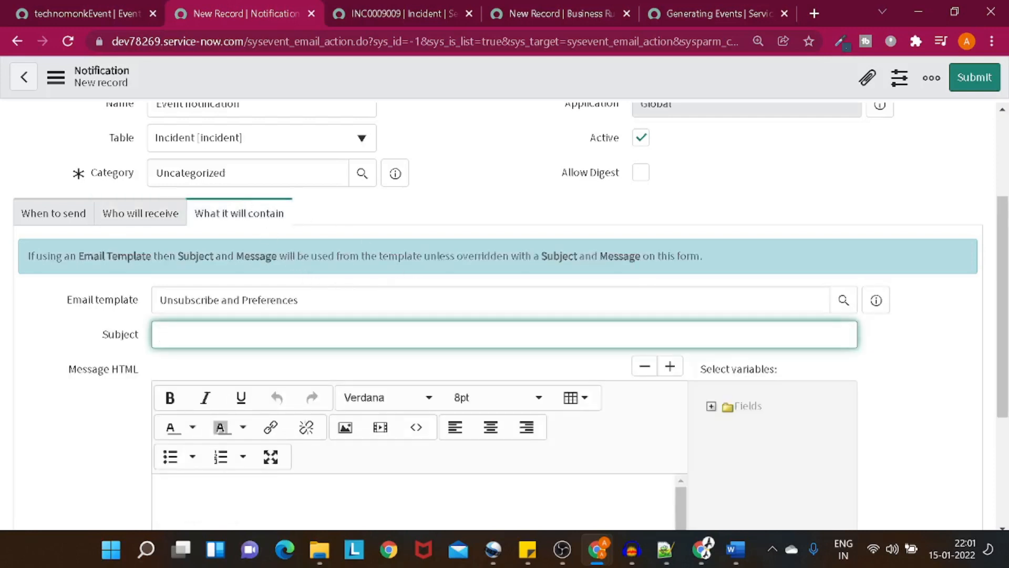
pyautogui.write('Sub categeor')
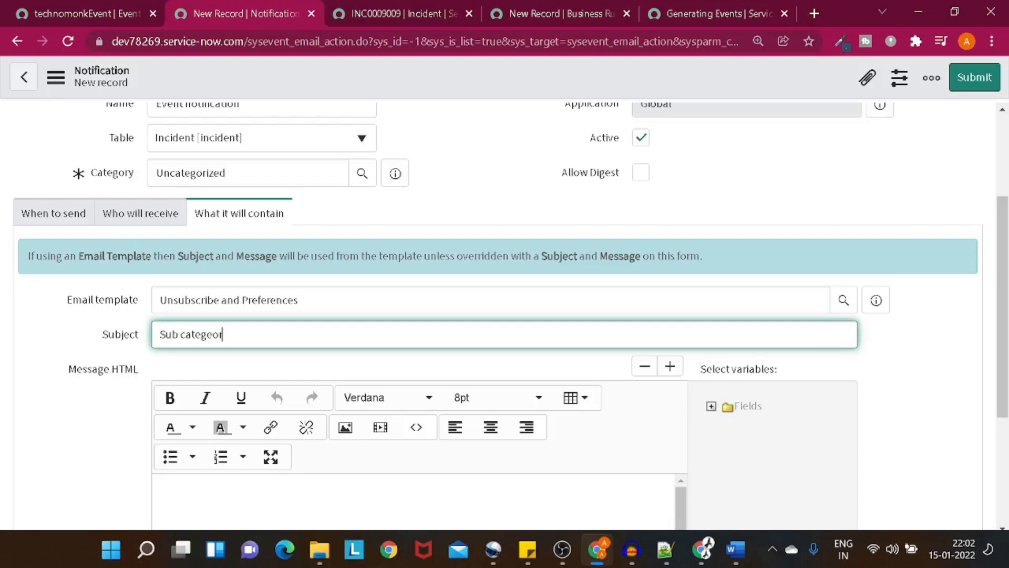
pyautogui.write('y gor')
pyautogui.write('t assigned')
pyautogui.scroll(-3, 267, 323)
pyautogui.click(274, 344)
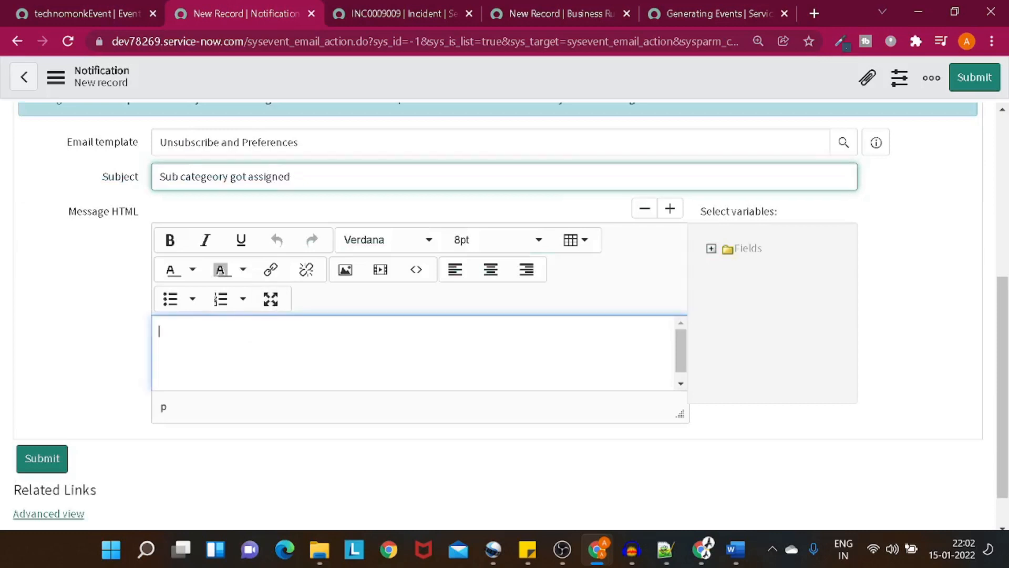
pyautogui.write('HI Sub')
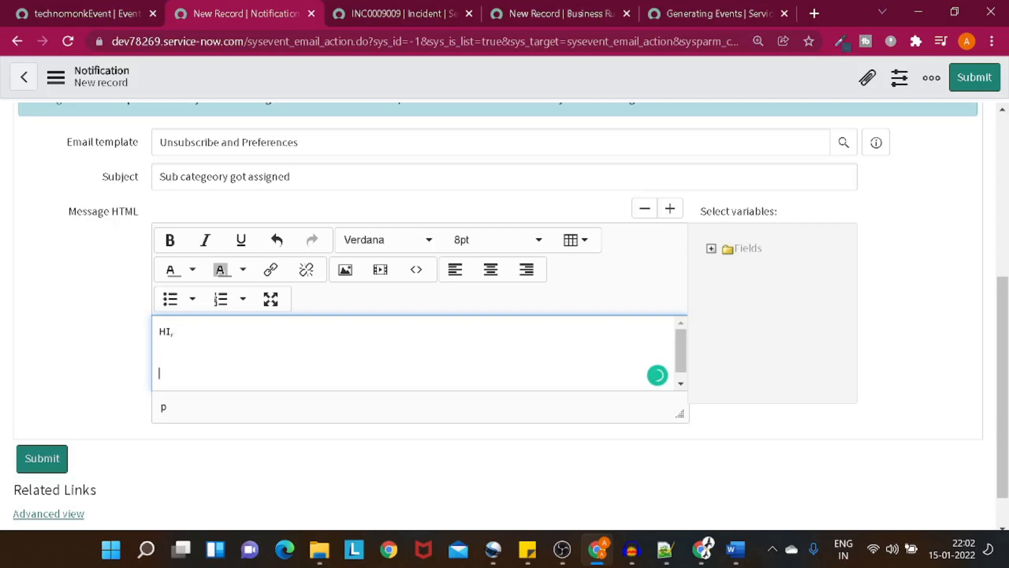
pyautogui.write('Sub categeory ')
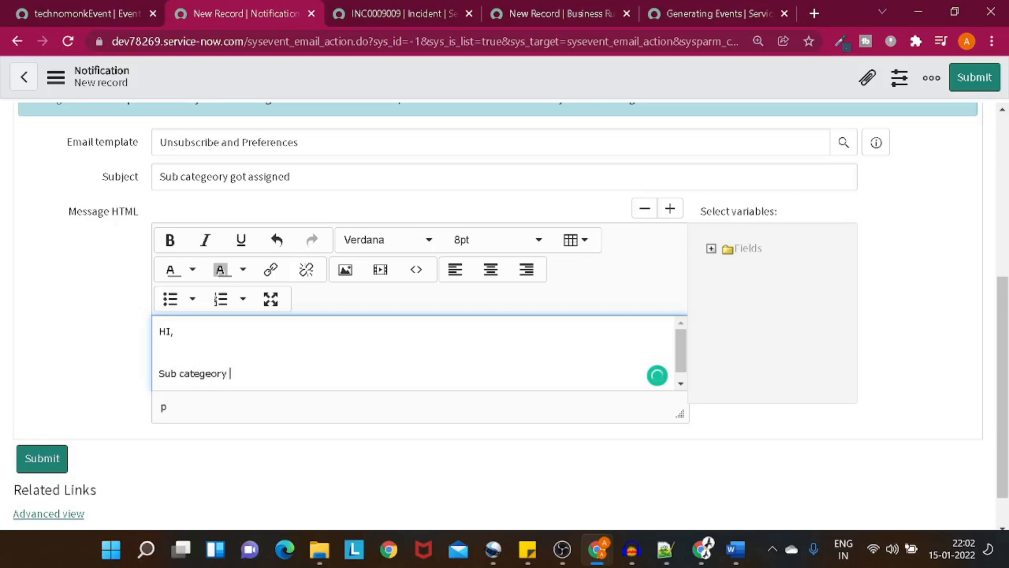
pyautogui.write('assigned ')
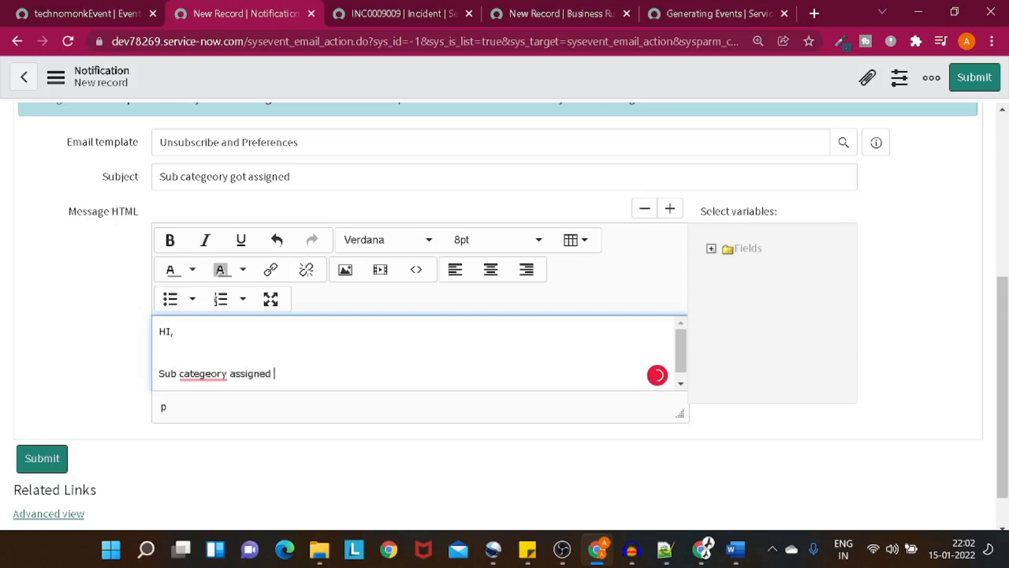
pyautogui.write('to incident')
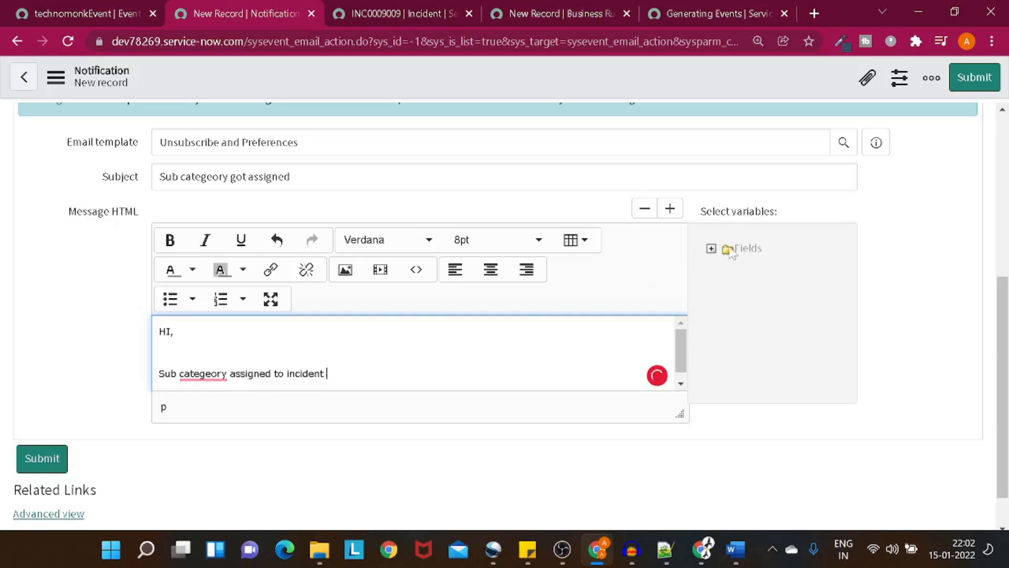
# Step: Insert the incident Number and Short description variables into the message on separate lines
pyautogui.click(711, 248)
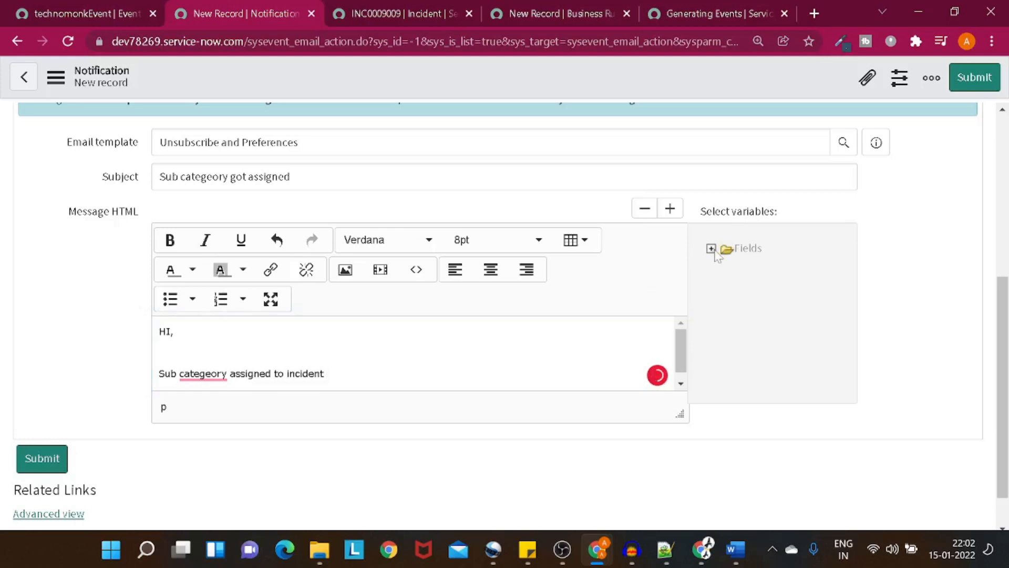
pyautogui.scroll(-5, 765, 350)
pyautogui.scroll(-10, 764, 352)
pyautogui.scroll(5, 763, 350)
pyautogui.click(764, 323)
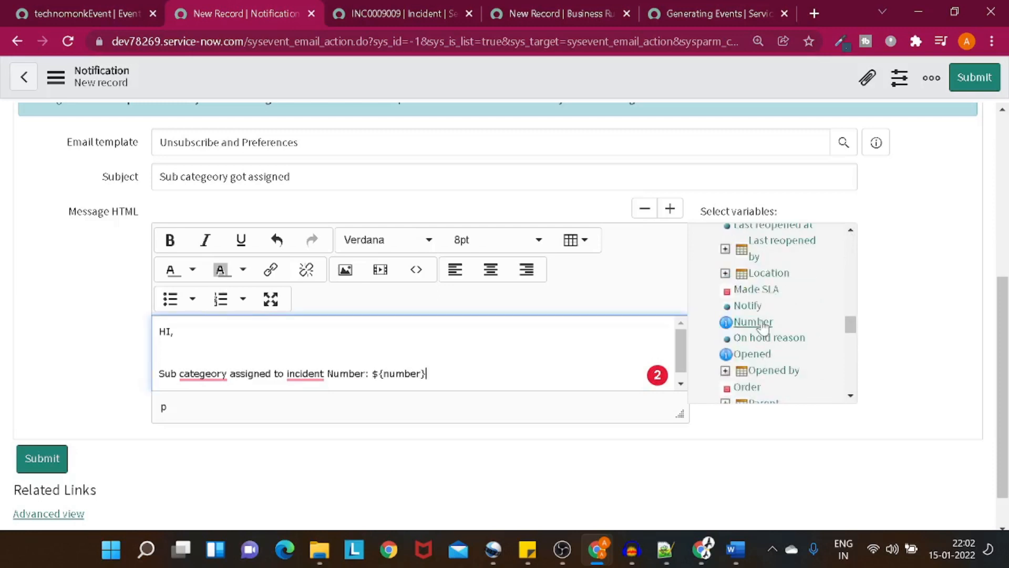
pyautogui.press('Return')
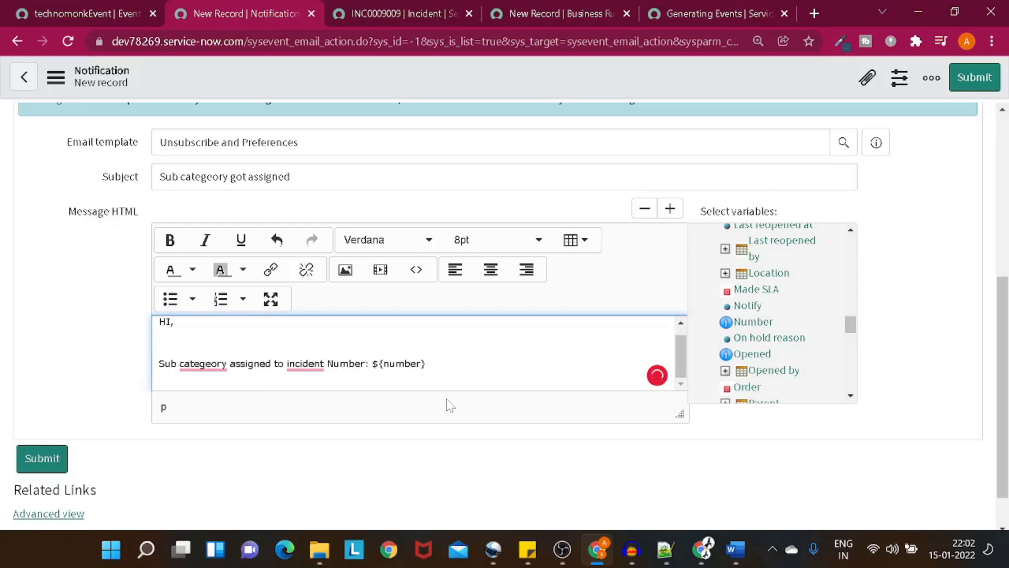
pyautogui.scroll(3, 811, 294)
pyautogui.scroll(-8, 815, 302)
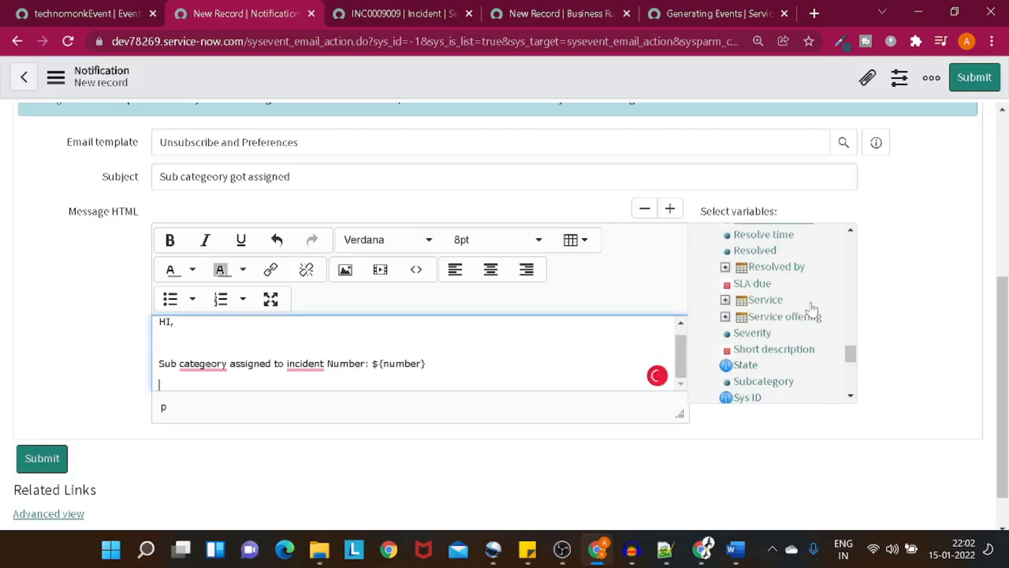
pyautogui.click(799, 350)
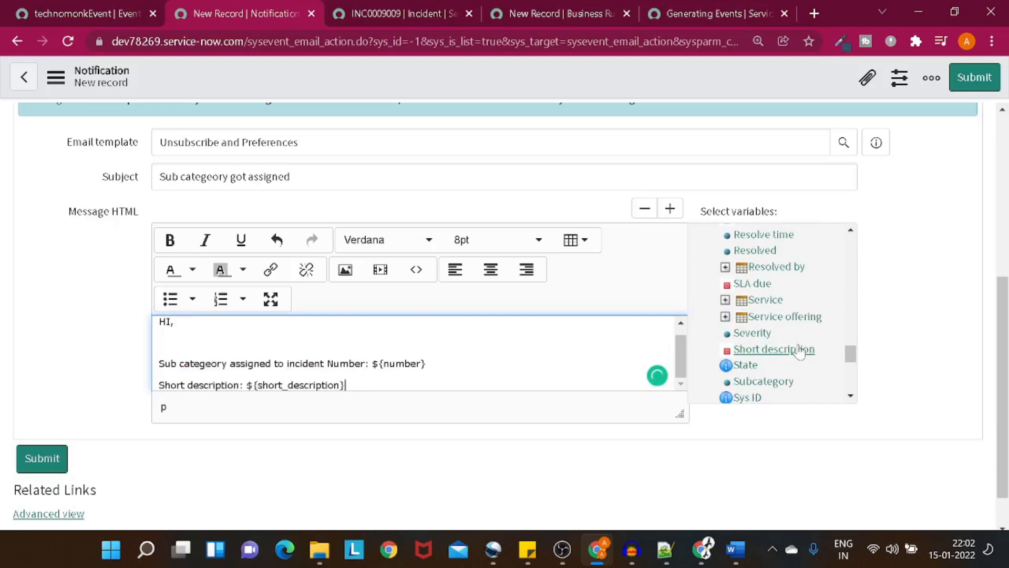
pyautogui.press('Return')
# Step: Add the Subcategory and Category variables on the following lines of the message
pyautogui.scroll(2, 799, 351)
pyautogui.scroll(-4, 799, 351)
pyautogui.click(787, 303)
pyautogui.press('Return')
pyautogui.scroll(8, 786, 306)
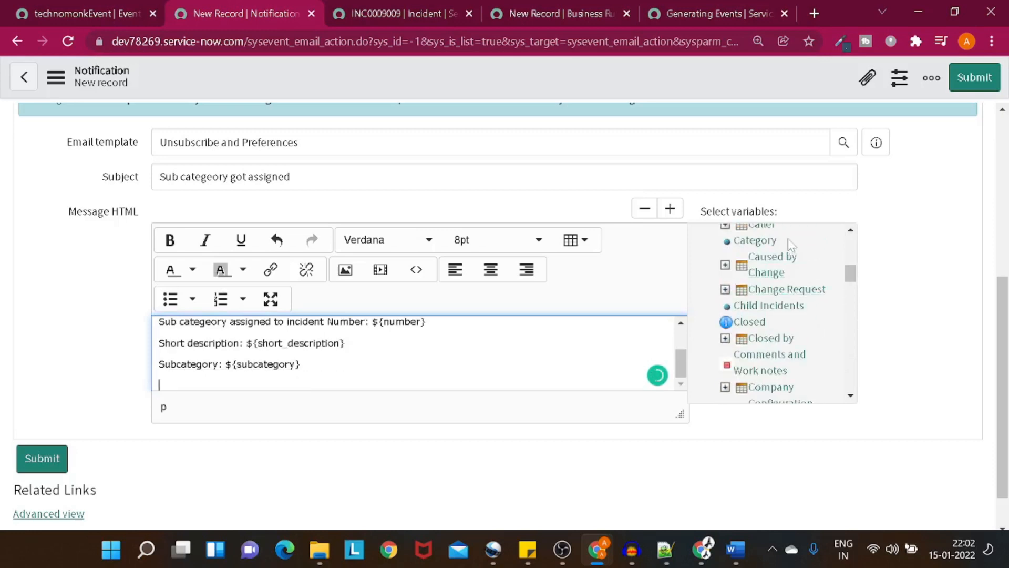
pyautogui.click(752, 242)
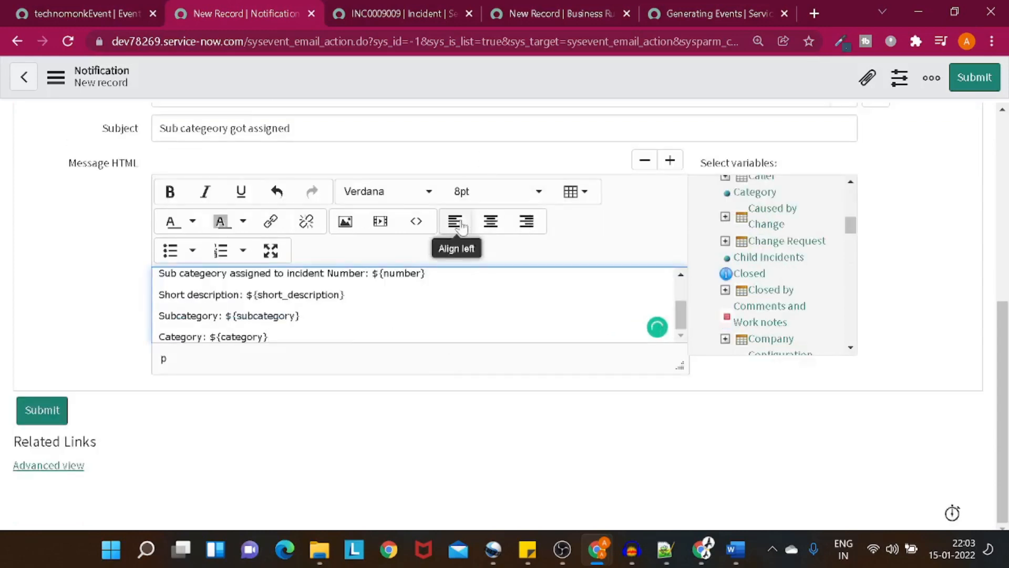
# Step: Save the Event notification record from the form header's context menu
pyautogui.scroll(5, 452, 221)
pyautogui.rightClick(443, 88)
pyautogui.click(468, 97)
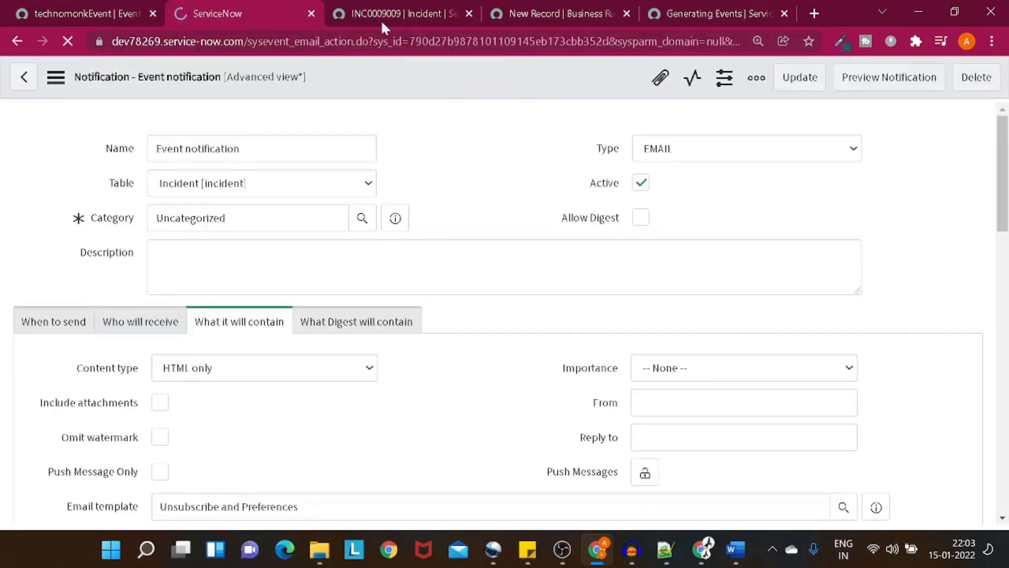
# Step: Tick Advanced on Notify Incident and set it to run after Insert and Update
pyautogui.click(523, 11)
pyautogui.scroll(-3, 205, 227)
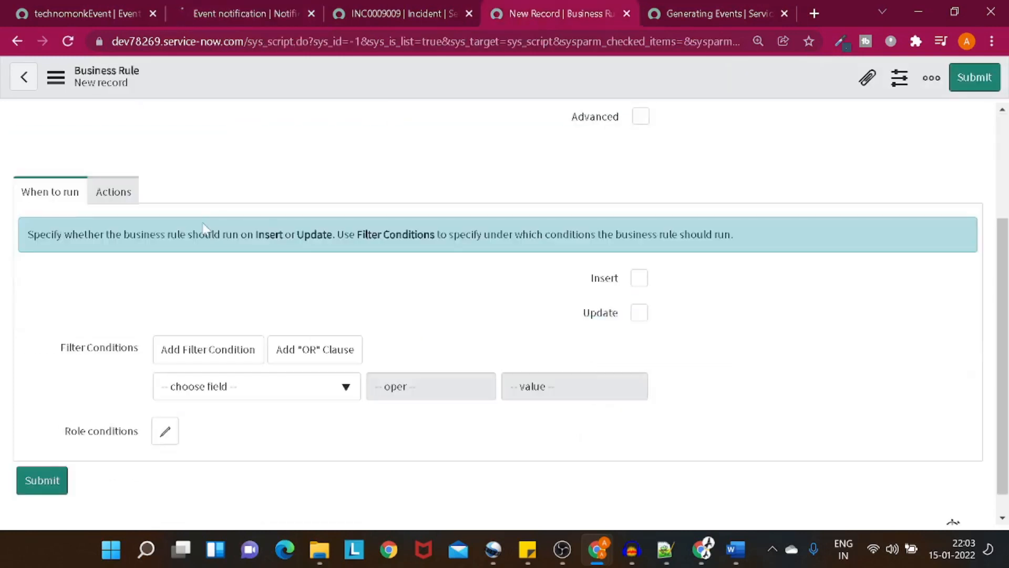
pyautogui.scroll(2, 203, 227)
pyautogui.click(640, 195)
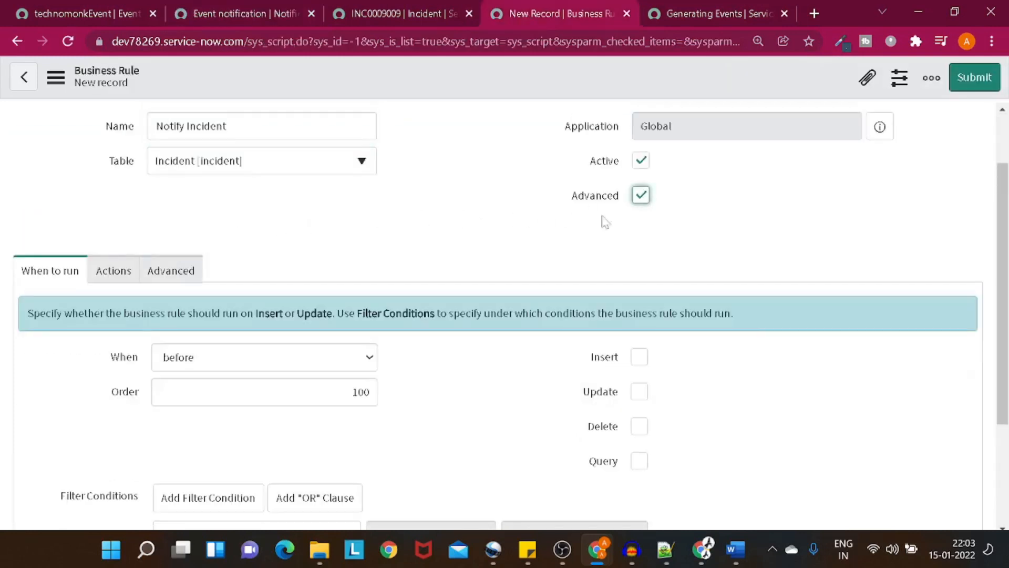
pyautogui.click(241, 356)
pyautogui.click(243, 395)
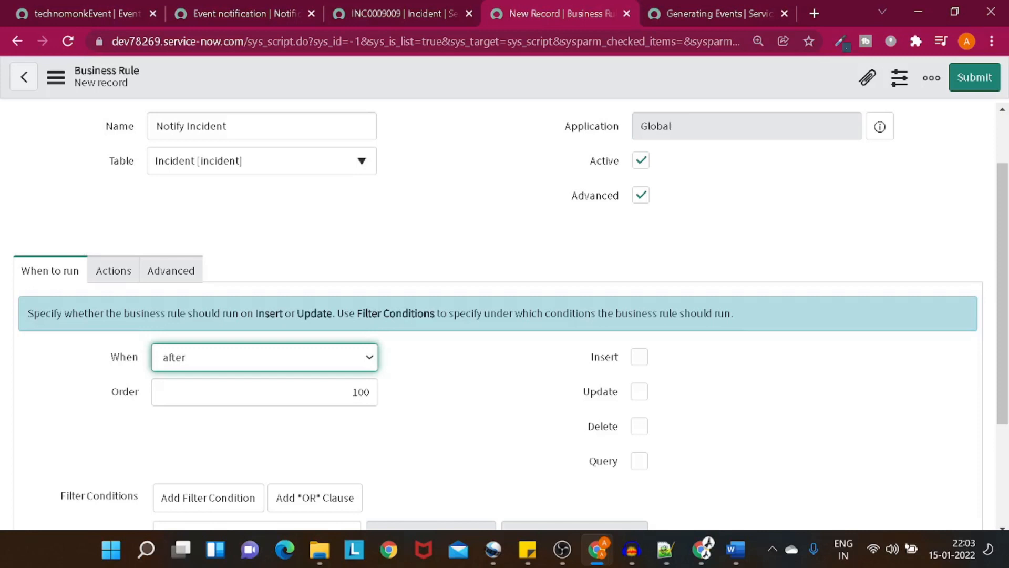
pyautogui.click(638, 359)
pyautogui.click(639, 392)
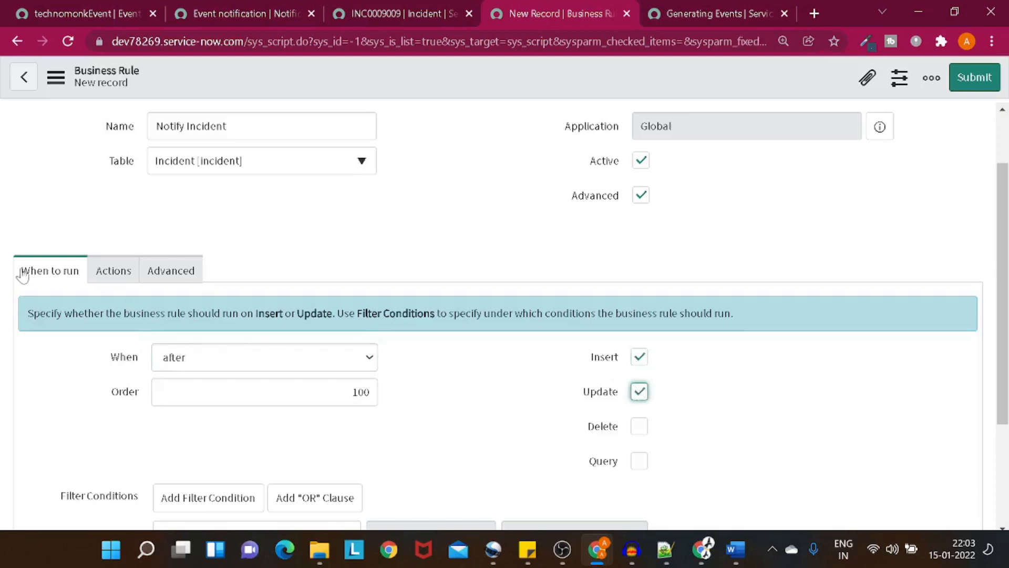
pyautogui.scroll(-1, 231, 361)
# Step: Add a Subcategory filter condition with operator 'is not', leaving the value at -- None --
pyautogui.click(223, 470)
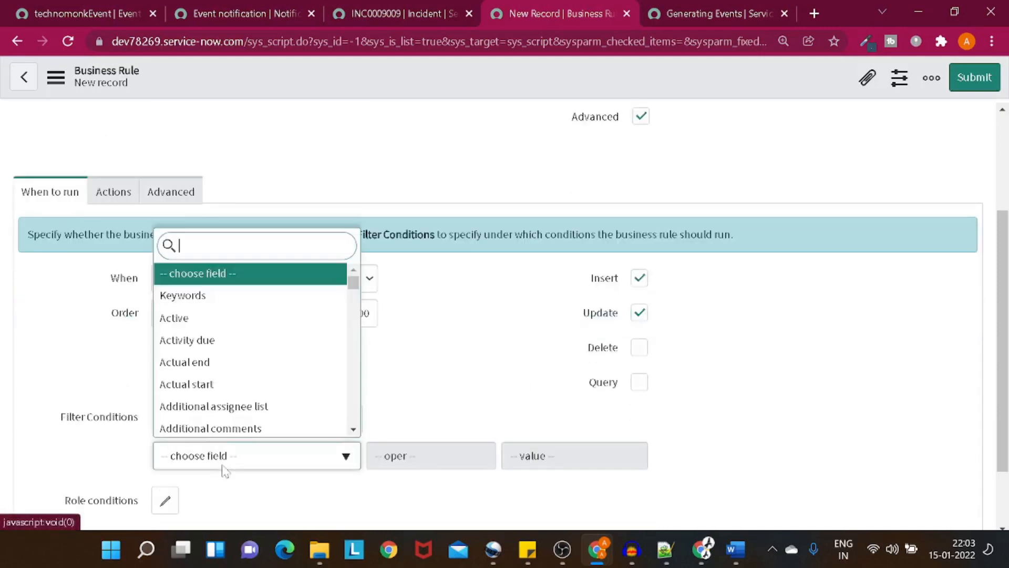
pyautogui.write('sub')
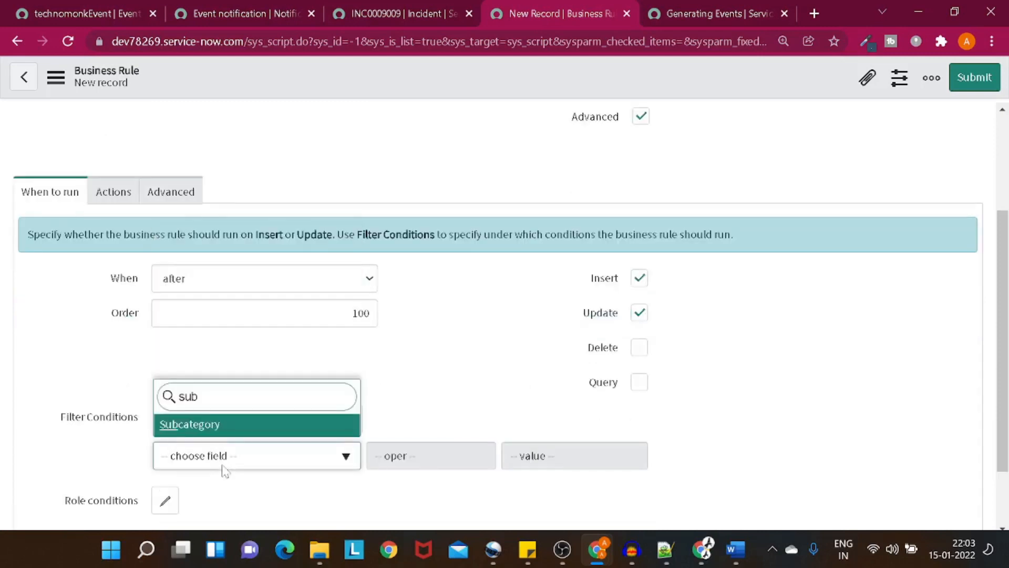
pyautogui.click(241, 428)
pyautogui.click(565, 455)
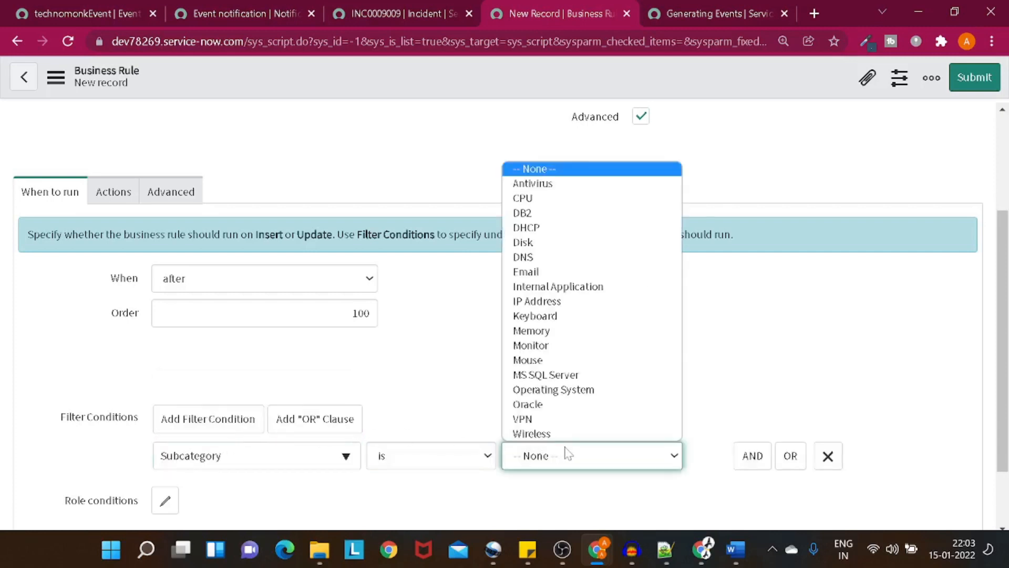
pyautogui.click(454, 466)
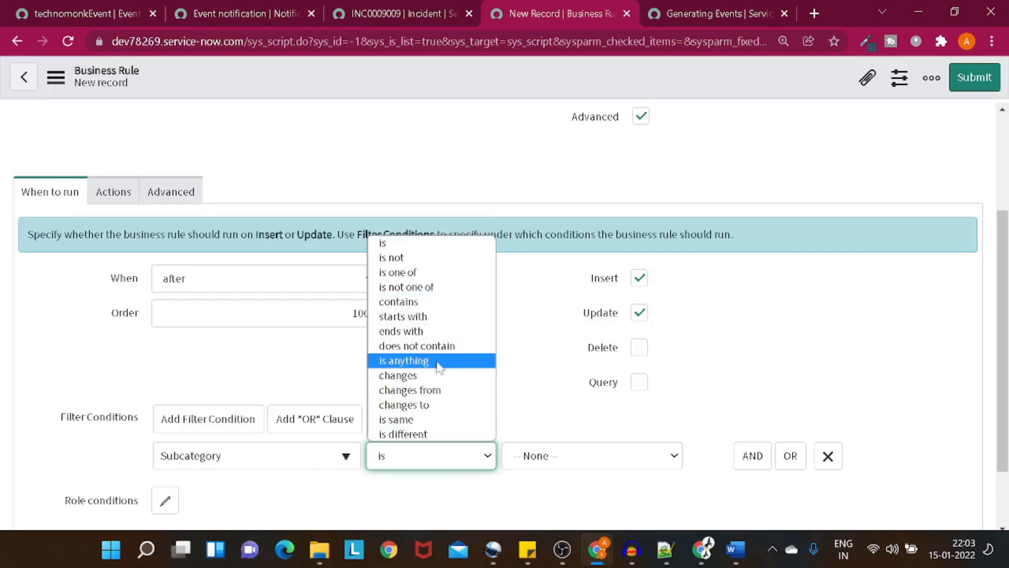
pyautogui.click(436, 258)
pyautogui.click(586, 465)
pyautogui.click(419, 460)
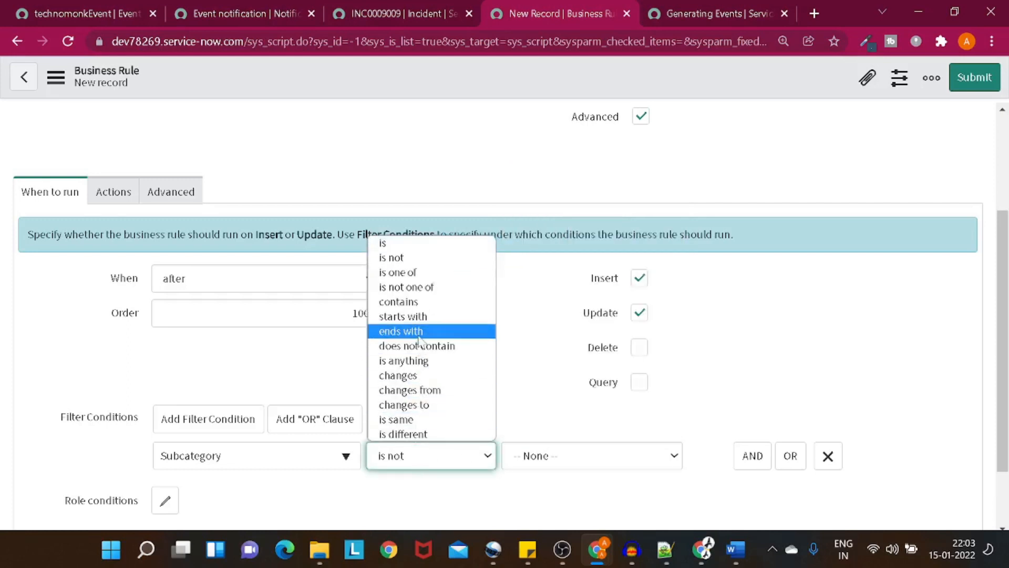
pyautogui.click(313, 377)
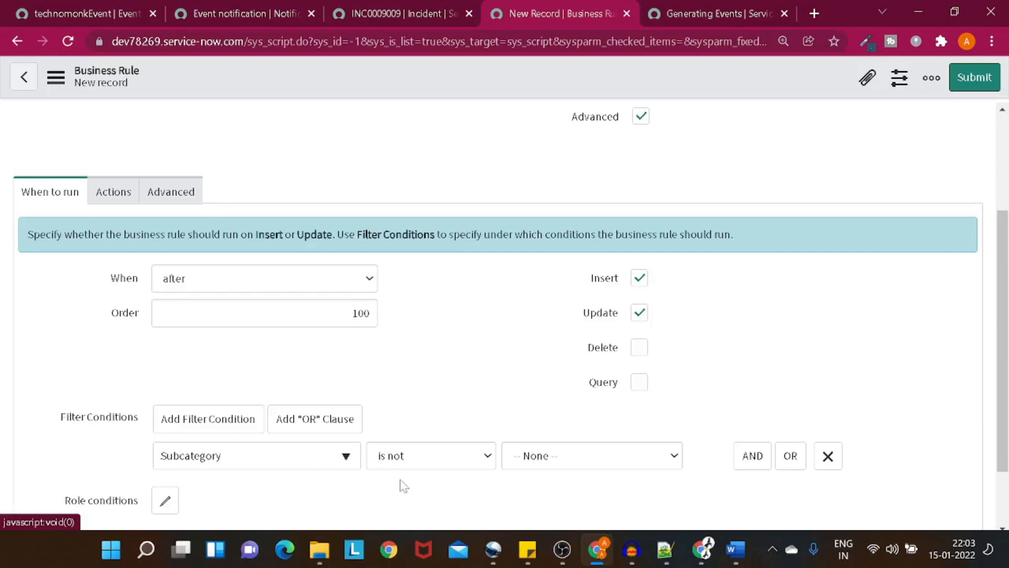
pyautogui.click(413, 463)
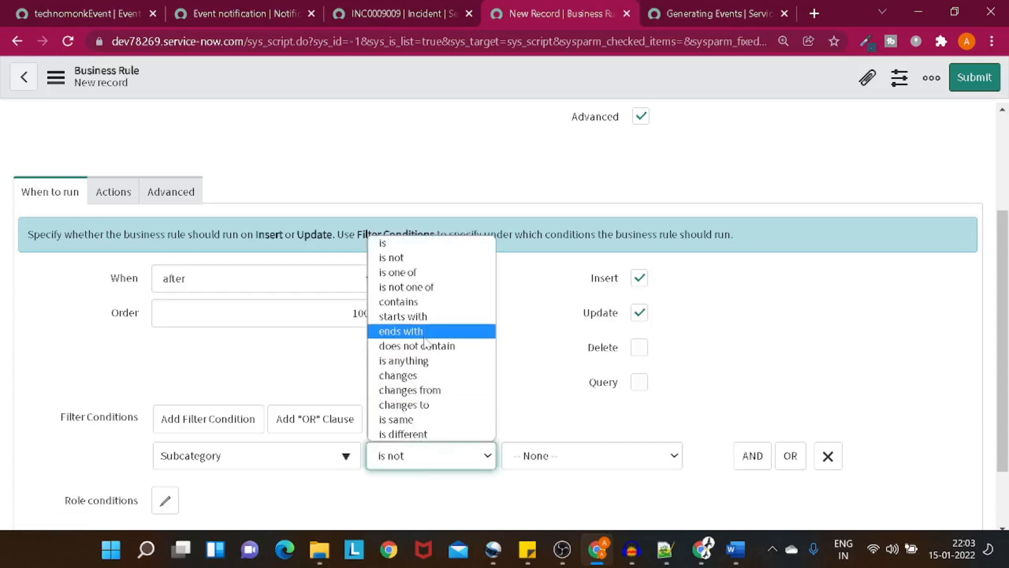
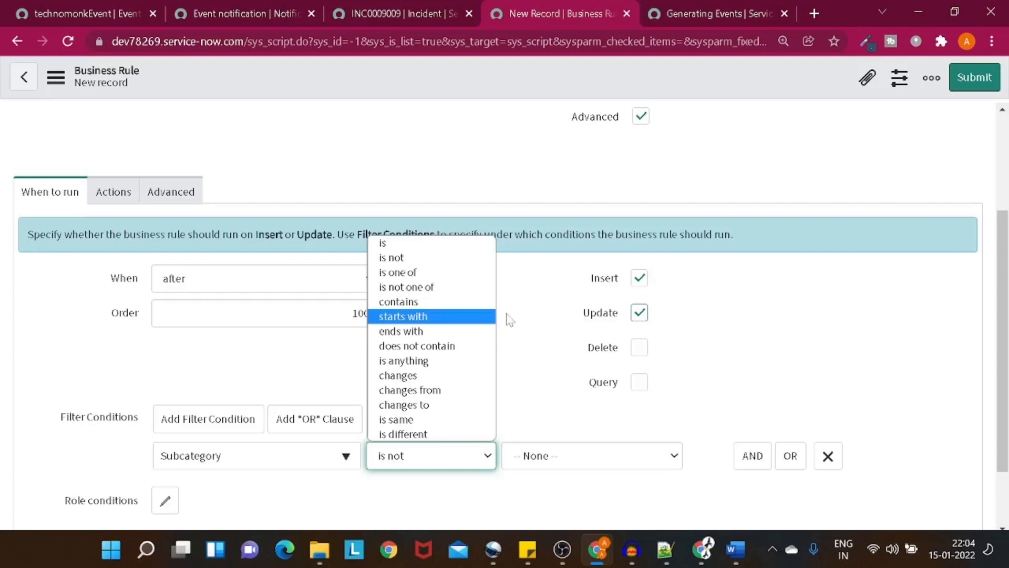
# Step: Change the Subcategory condition's operator to 'changes'
pyautogui.click(509, 317)
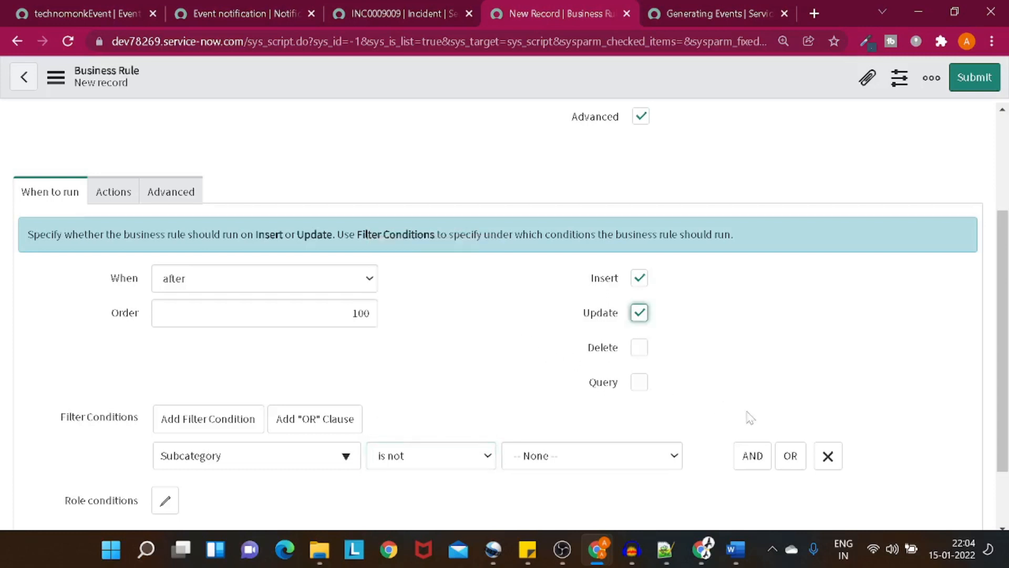
pyautogui.click(429, 459)
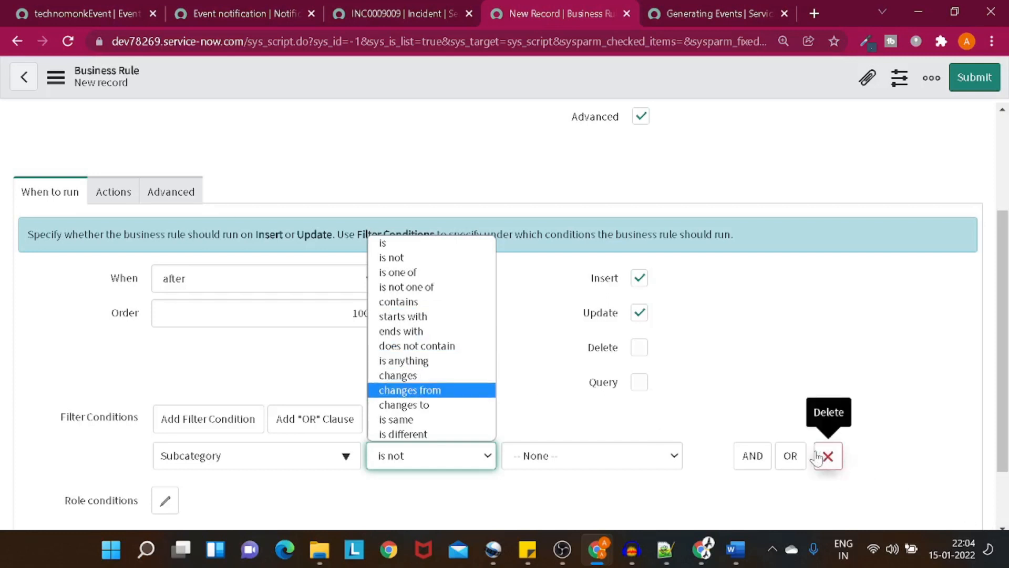
pyautogui.click(405, 377)
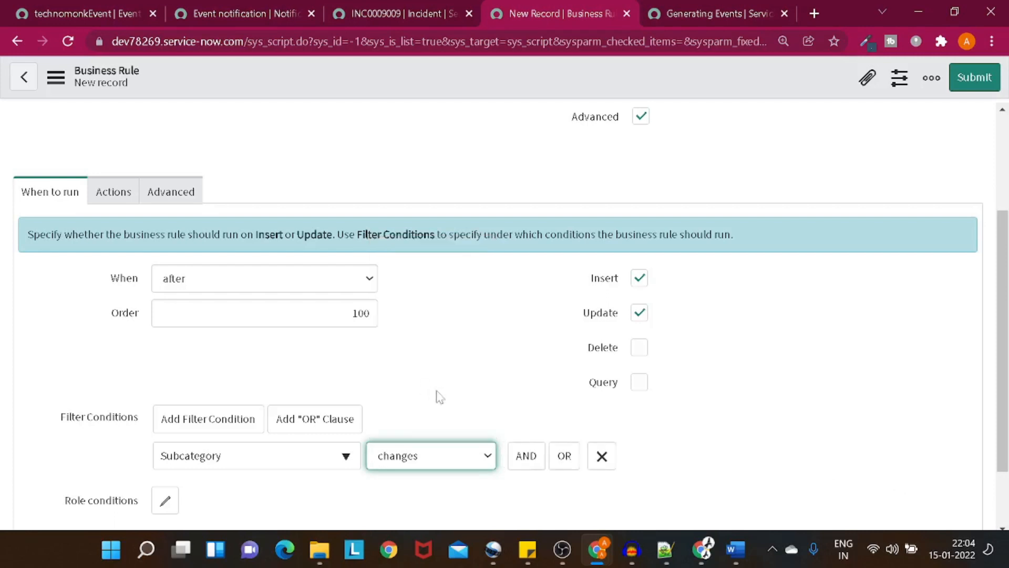
# Step: Add a second Subcategory AND condition, then delete it, leaving just one
pyautogui.click(526, 455)
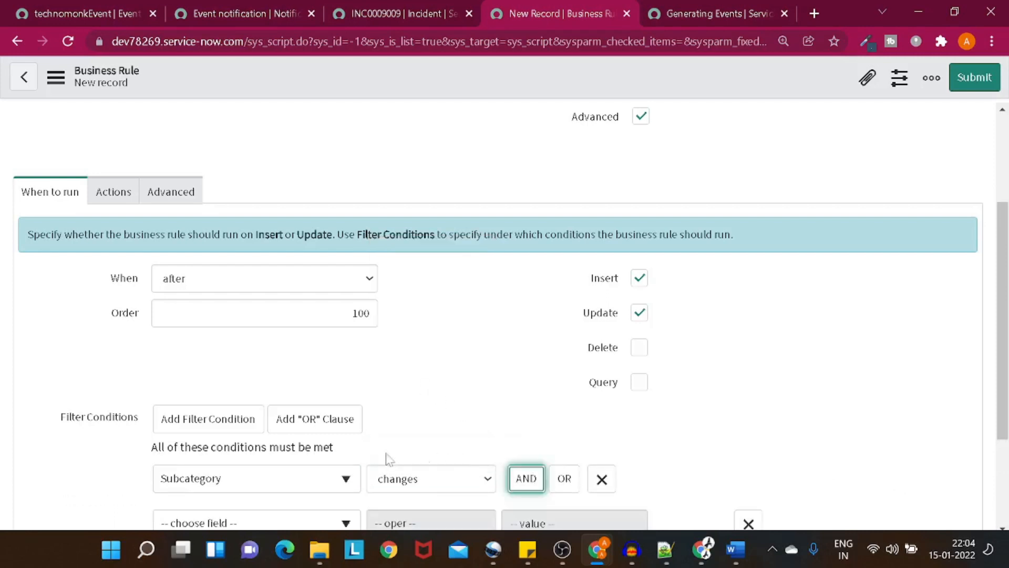
pyautogui.scroll(-1, 362, 463)
pyautogui.click(300, 447)
pyautogui.write('sub')
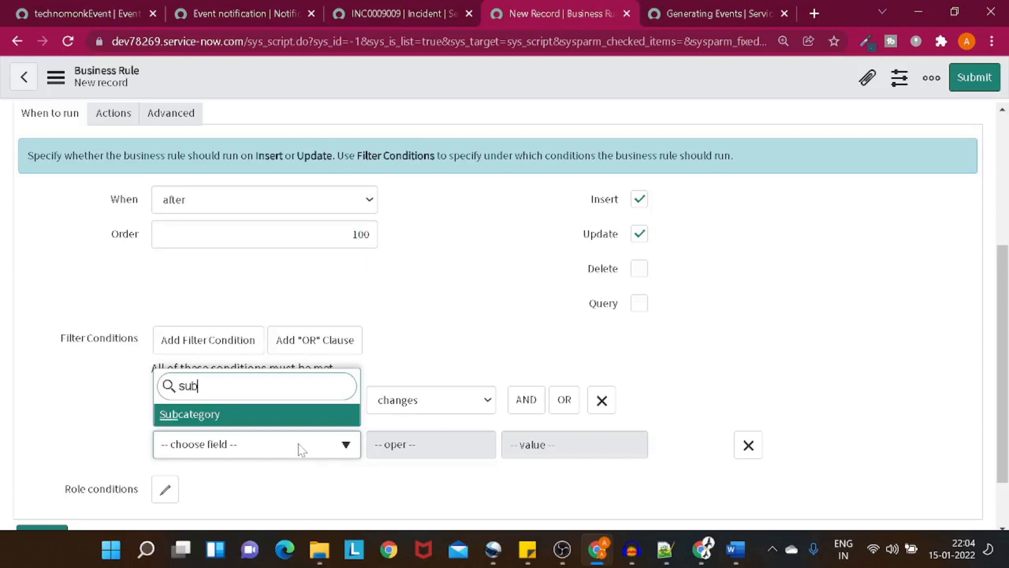
pyautogui.write('a')
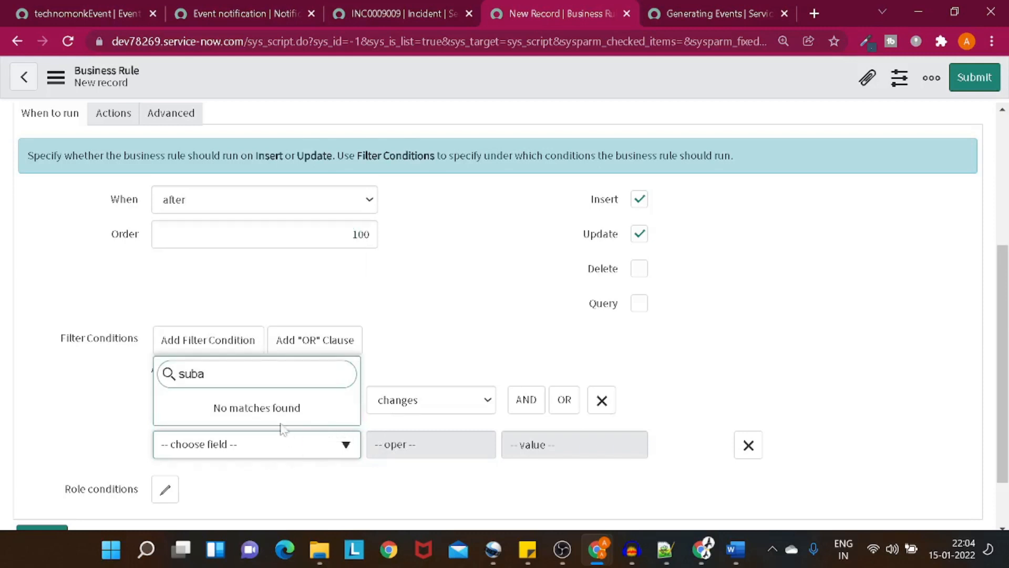
pyautogui.press('BackSpace')
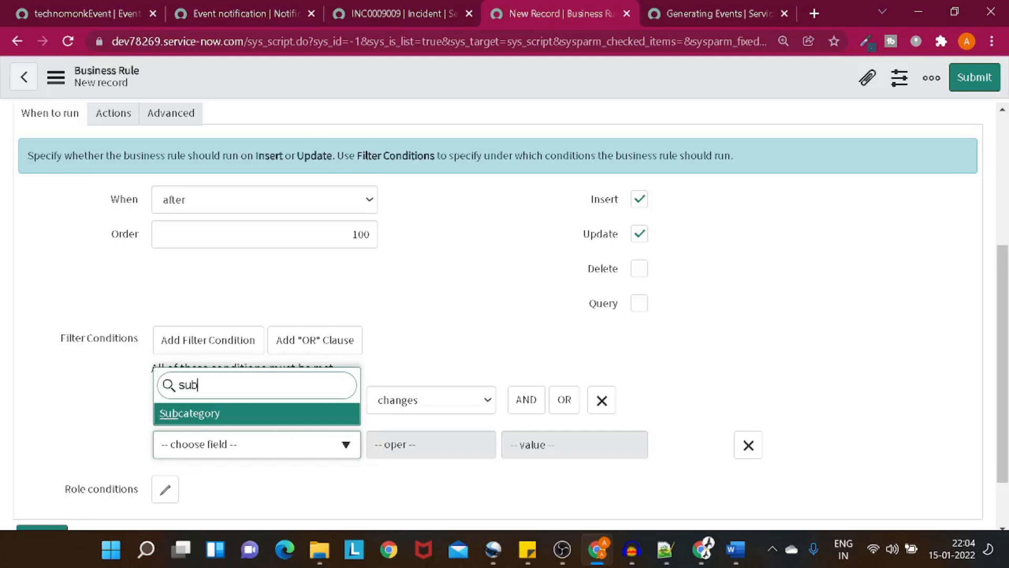
pyautogui.click(220, 415)
pyautogui.click(413, 447)
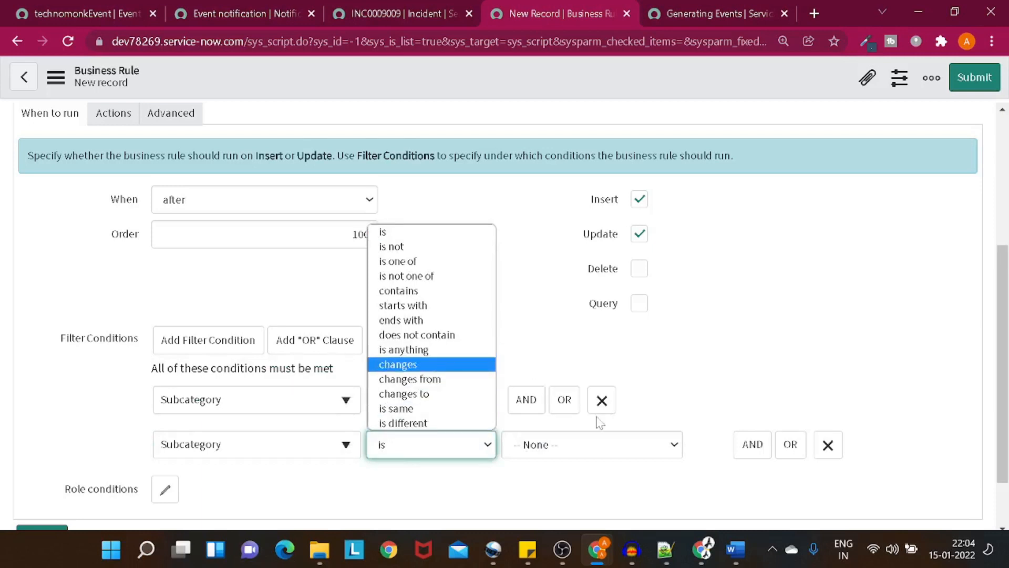
pyautogui.click(826, 443)
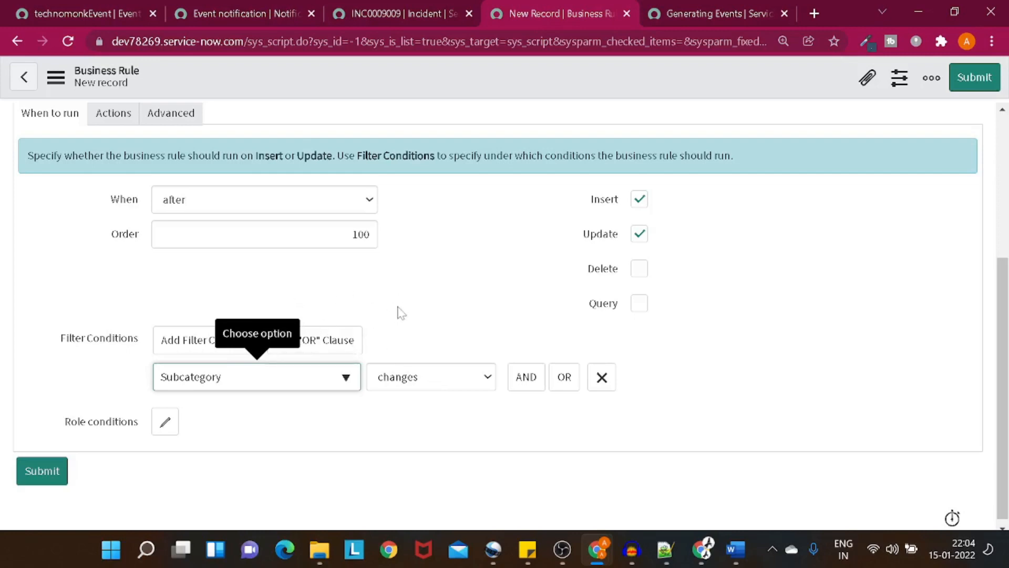
pyautogui.scroll(1, 403, 298)
pyautogui.scroll(-1, 403, 298)
pyautogui.scroll(2, 403, 304)
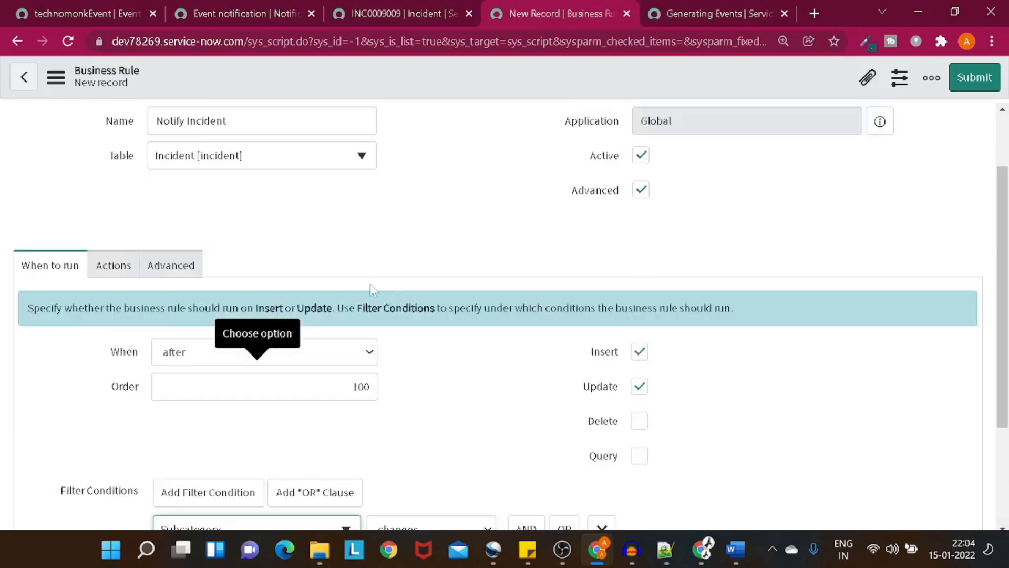
pyautogui.scroll(-2, 122, 265)
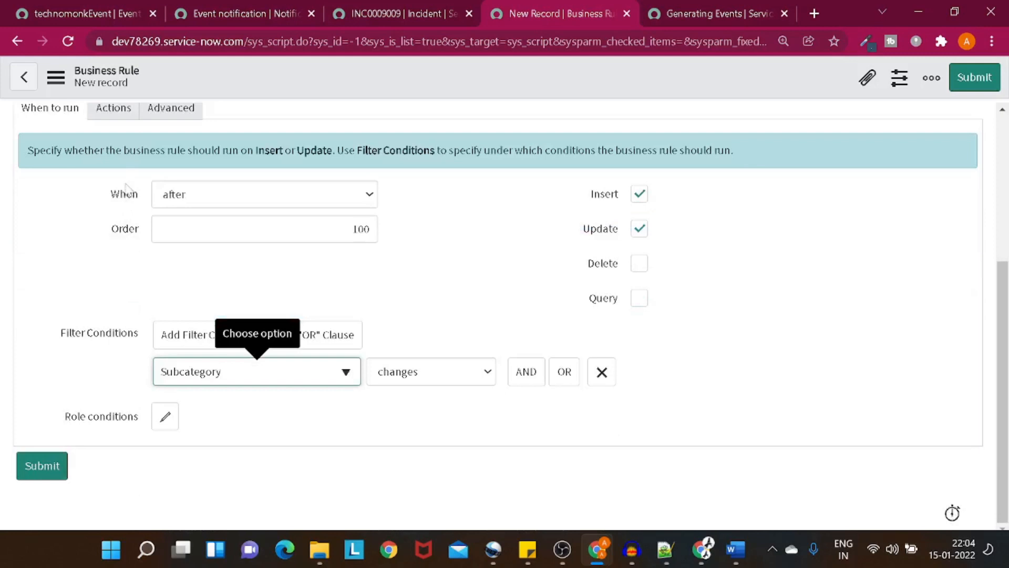
pyautogui.scroll(2, 126, 210)
# Step: Delete the '// Add your code here' placeholder from the Advanced script and bring up the Generating Events guide
pyautogui.click(103, 264)
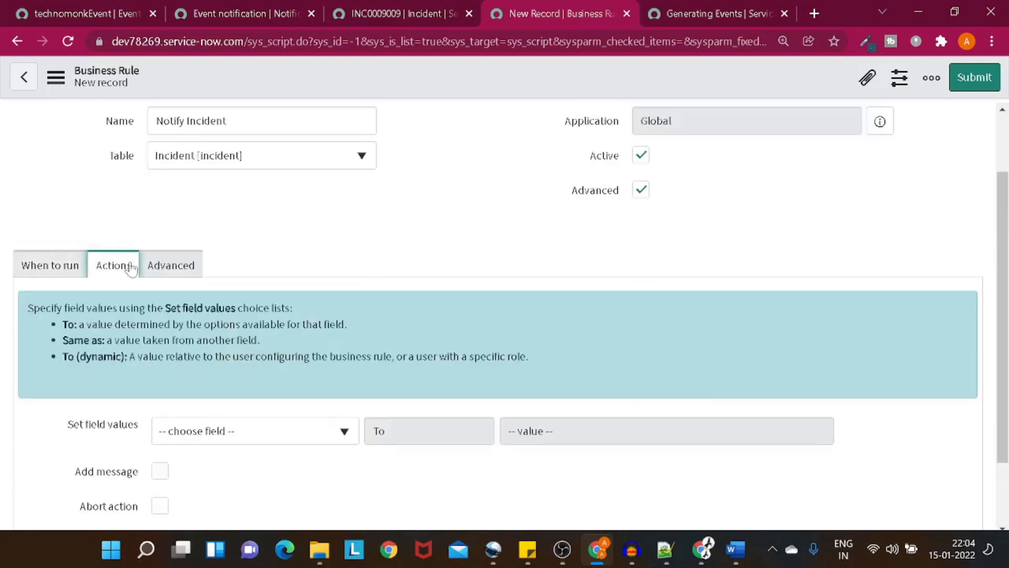
pyautogui.click(171, 269)
pyautogui.scroll(-1, 170, 276)
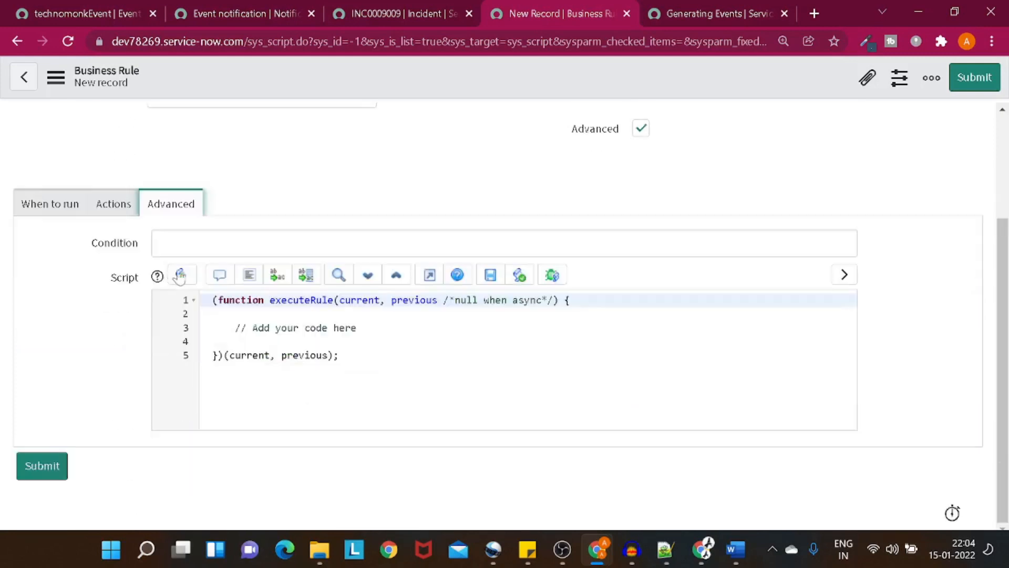
pyautogui.moveTo(212, 328); pyautogui.dragTo(356, 327)
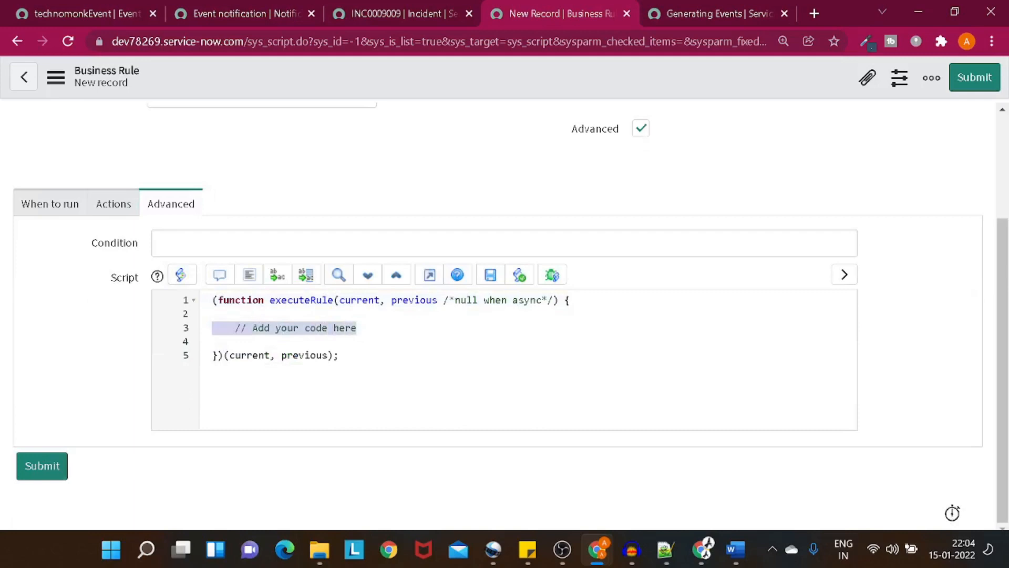
pyautogui.press('BackSpace')
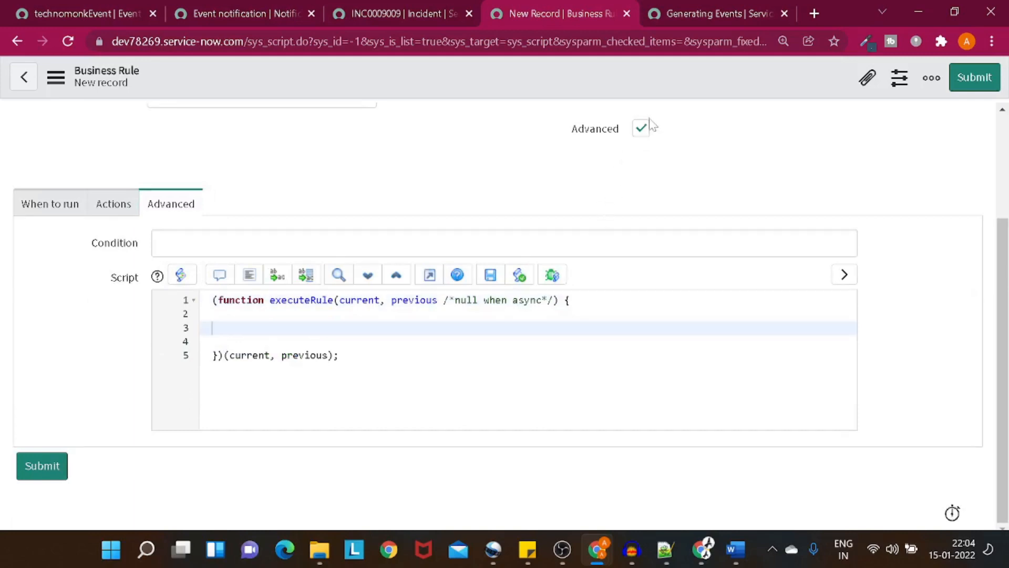
pyautogui.click(665, 11)
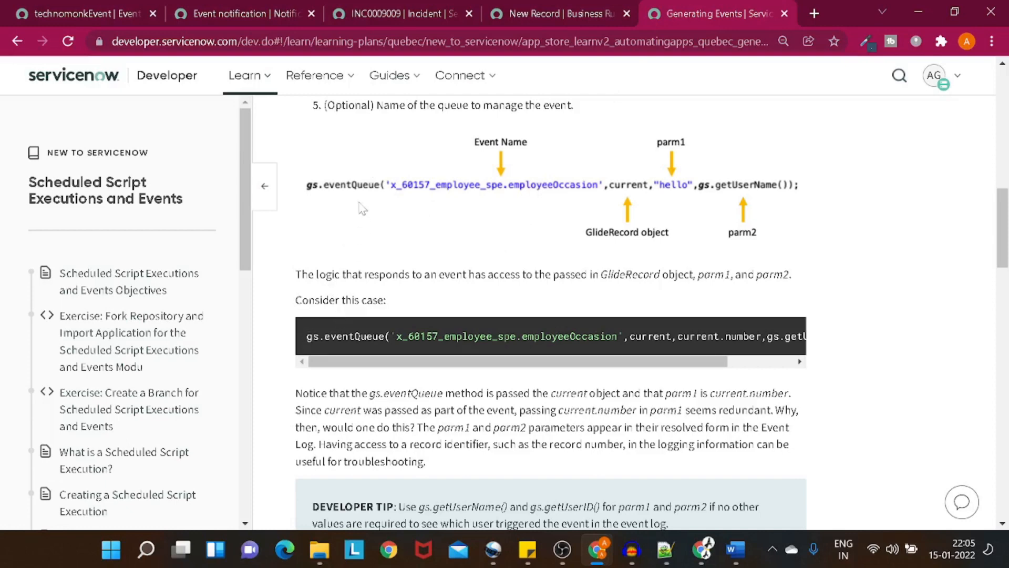
pyautogui.moveTo(308, 184); pyautogui.dragTo(366, 191)
# Step: Review the Event notification's 'Who will receive' and 'What it will contain' tabs
pyautogui.click(231, 12)
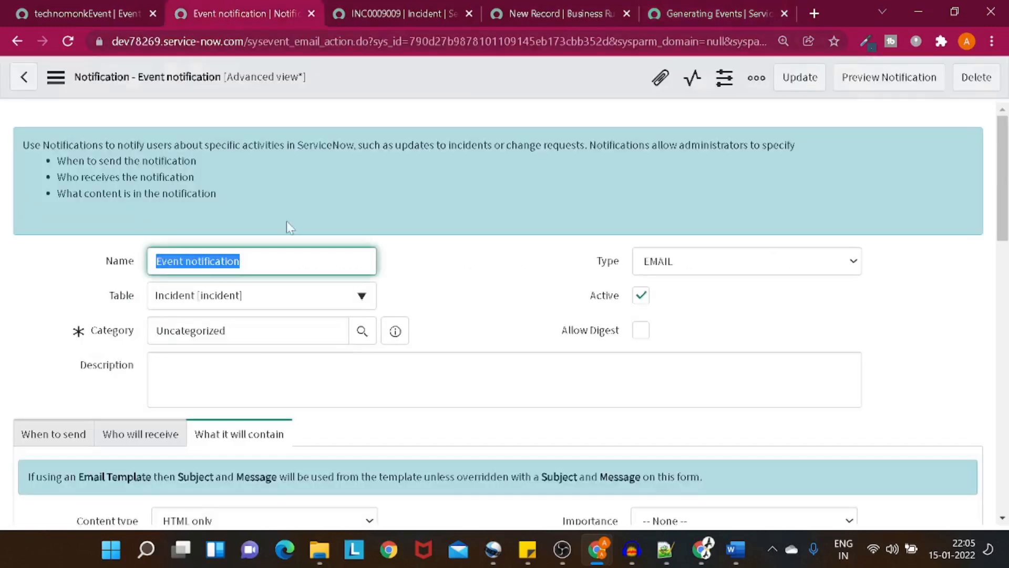
pyautogui.scroll(-4, 288, 225)
pyautogui.click(138, 199)
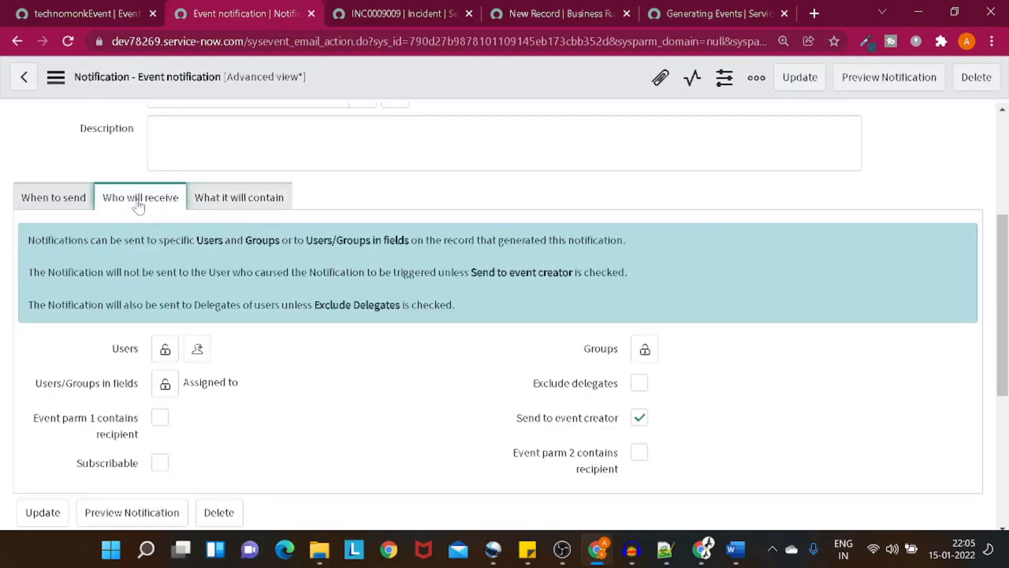
pyautogui.click(242, 204)
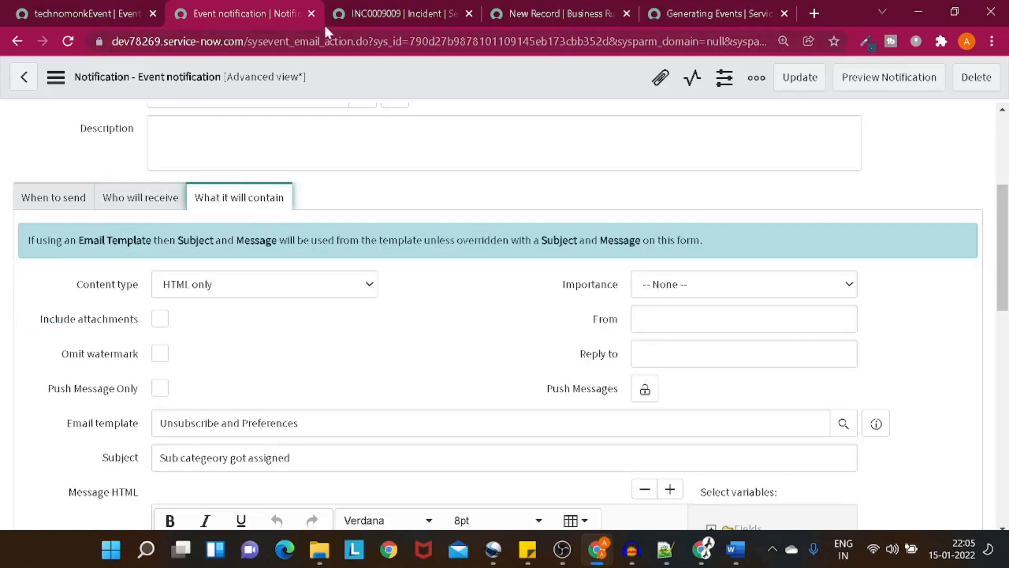
# Step: Script gs.eventQueue('technomonkEvent', current, the recipient e-mail, '') in the business rule
pyautogui.click(562, 13)
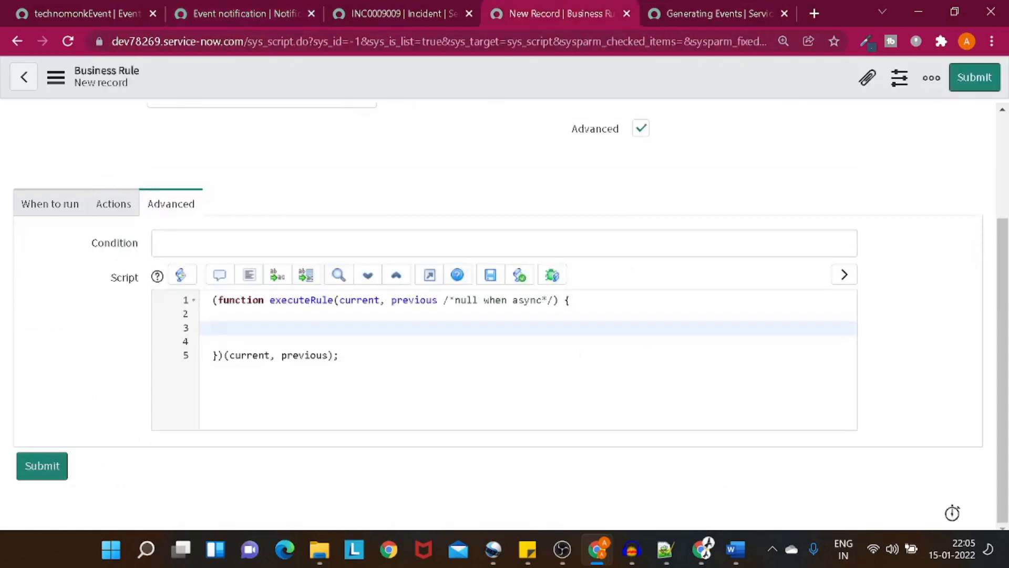
pyautogui.write('gs.')
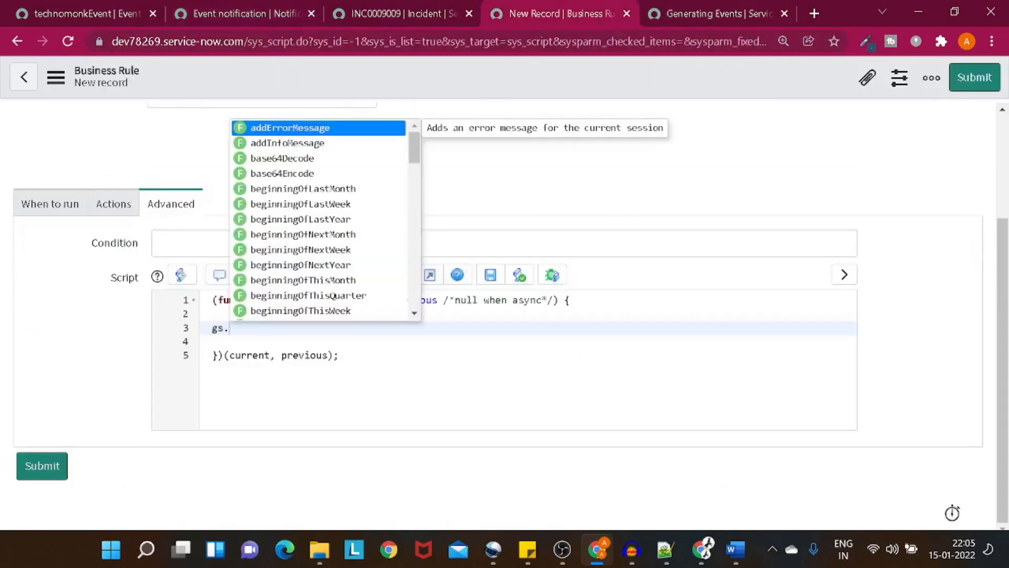
pyautogui.write('eve')
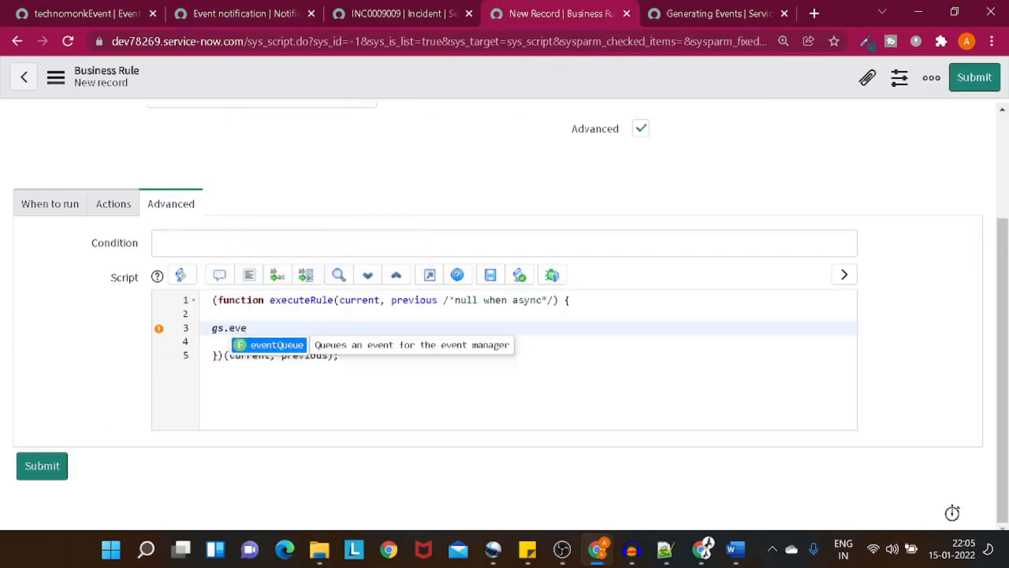
pyautogui.press('Return')
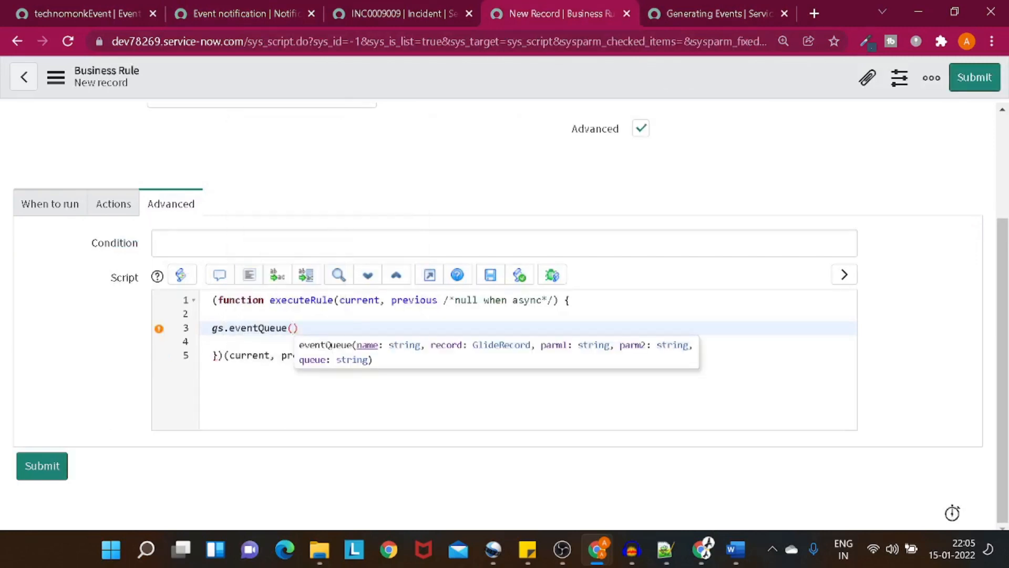
pyautogui.write("'")
pyautogui.write('technomonkEvent')
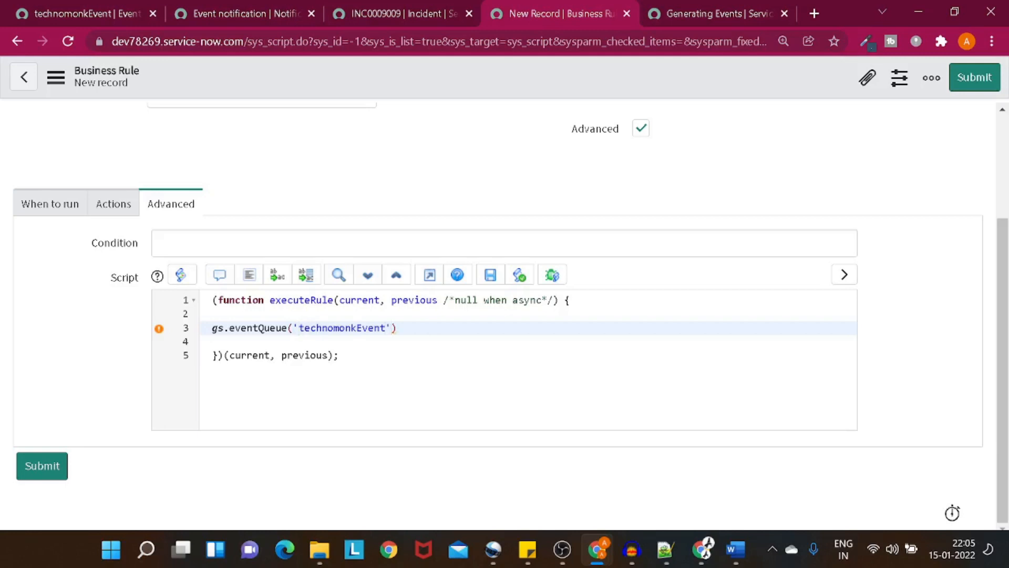
pyautogui.write(',cu')
pyautogui.press('Return')
pyautogui.write(",'")
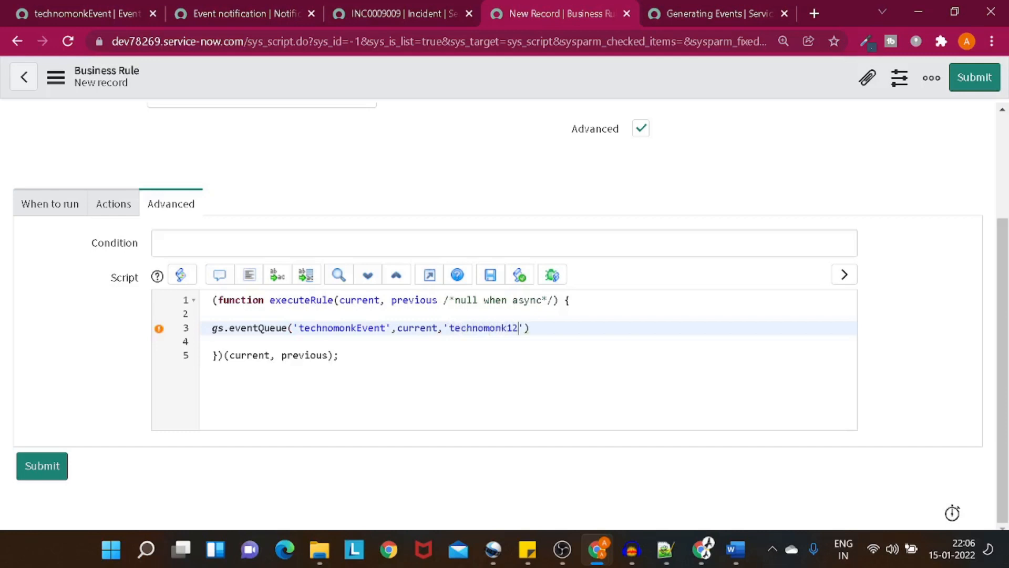
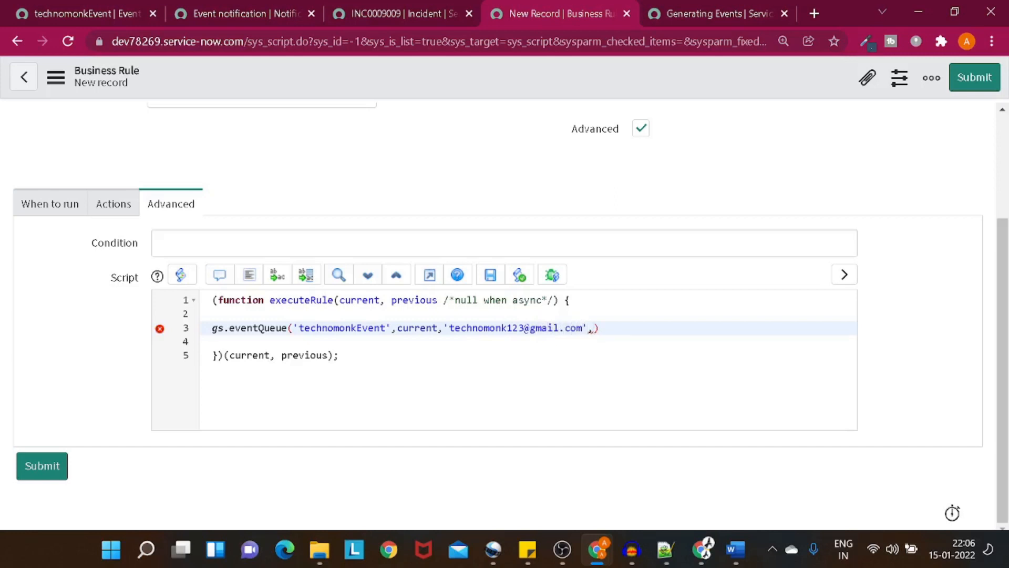
pyautogui.write("''")
# Step: Save the Notify Incident business rule and select the recipient e-mail in the script
pyautogui.rightClick(401, 82)
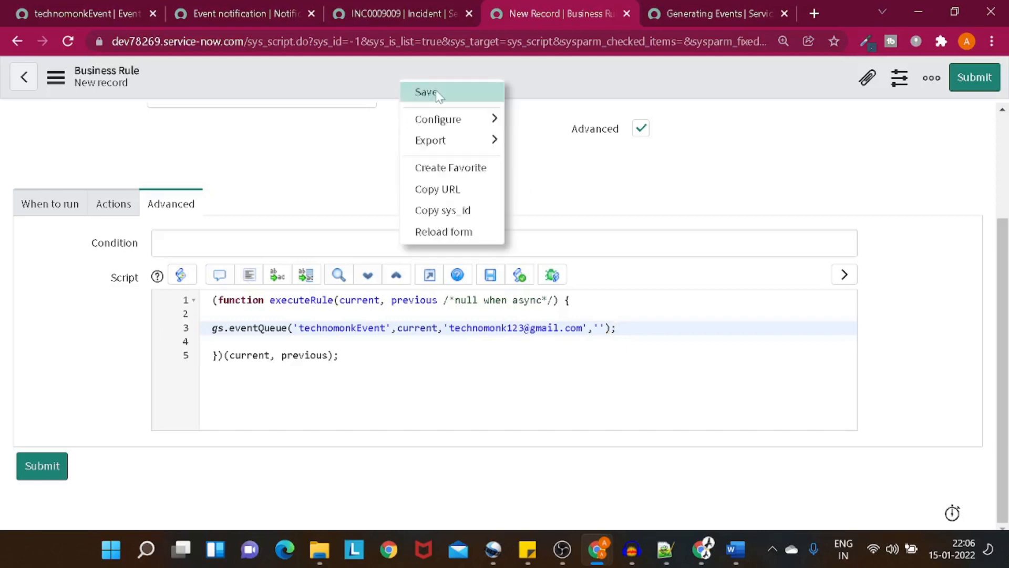
pyautogui.click(426, 92)
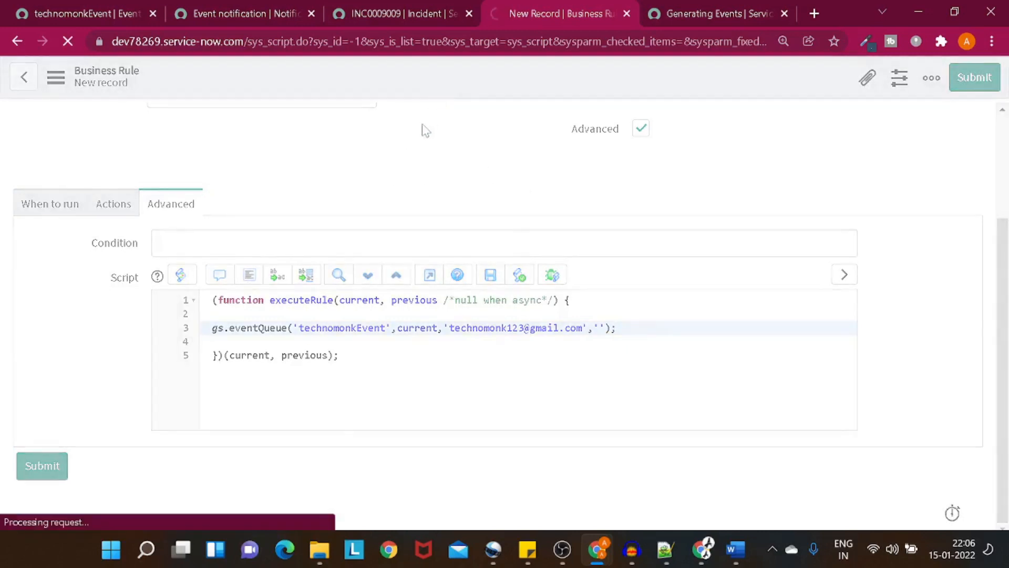
pyautogui.scroll(-2, 498, 310)
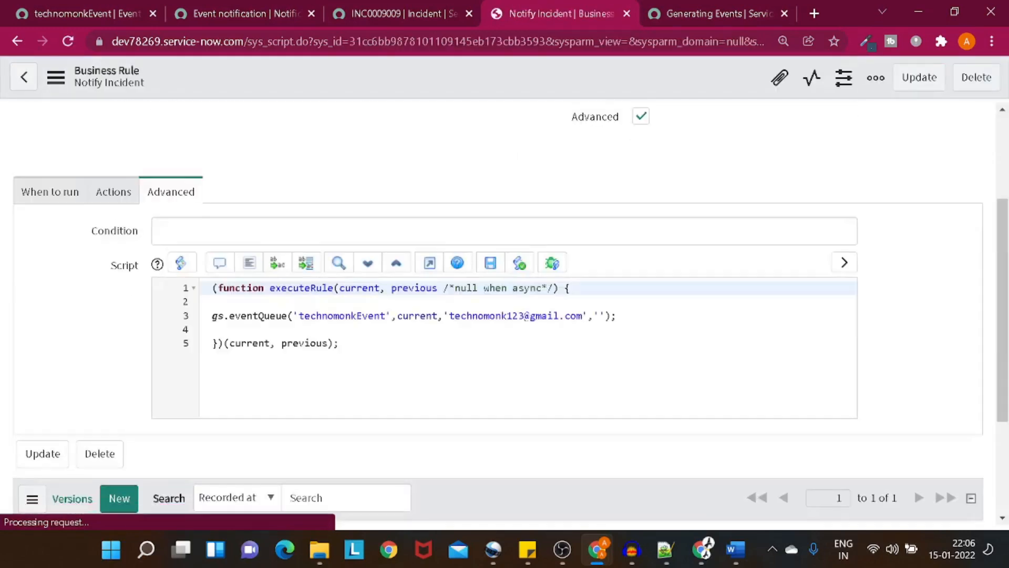
pyautogui.moveTo(449, 316); pyautogui.dragTo(583, 316)
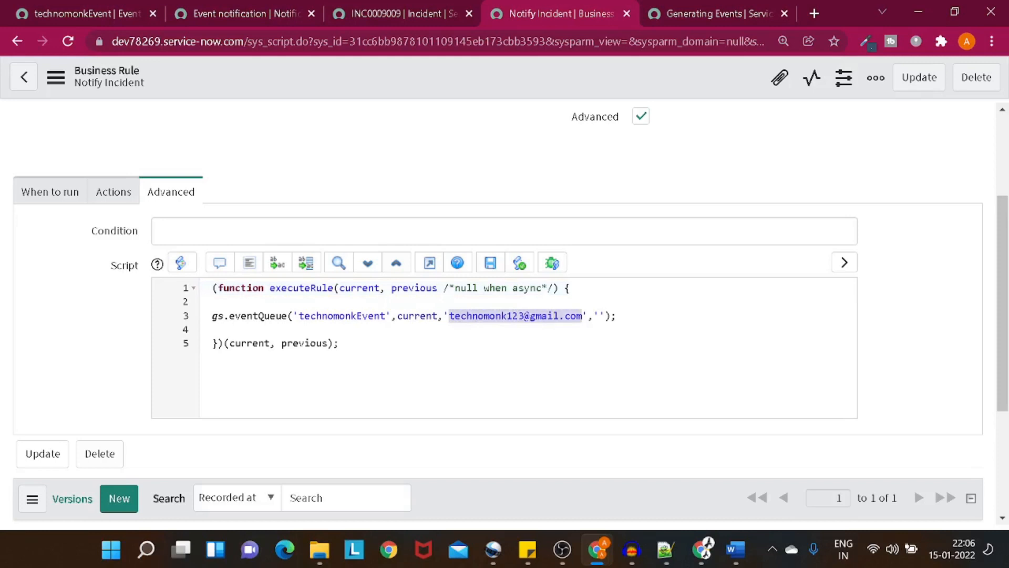
# Step: Look over the technomonkEvent registration, Notify Incident rule and Generating Events pages
pyautogui.click(243, 22)
pyautogui.click(74, 7)
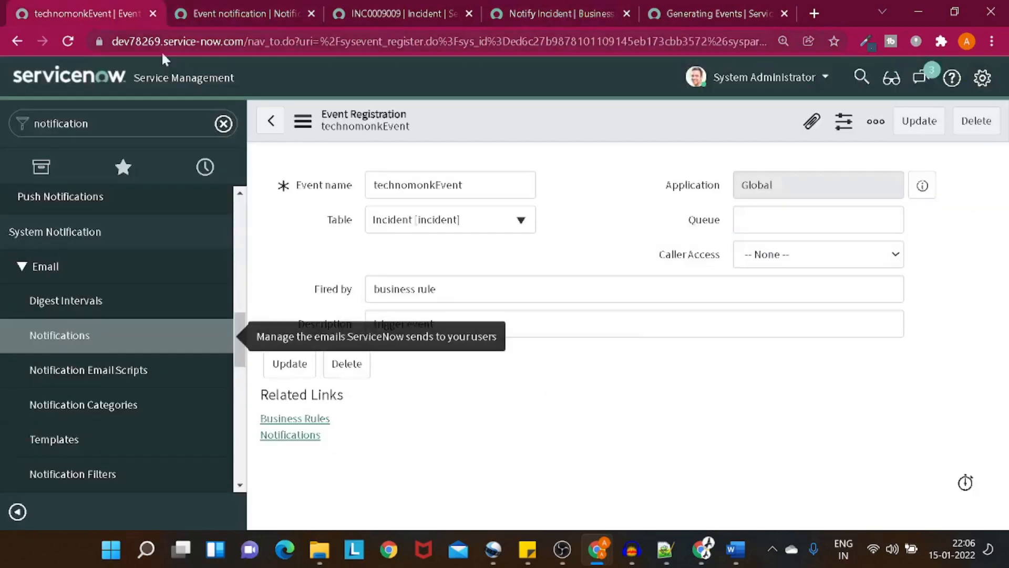
pyautogui.click(503, 20)
pyautogui.scroll(3, 415, 215)
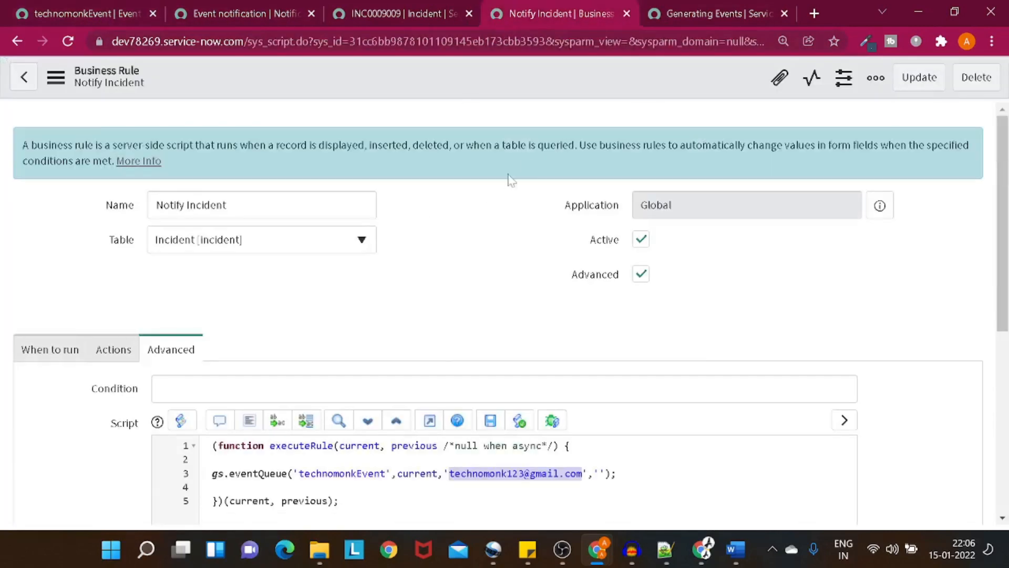
pyautogui.click(682, 14)
pyautogui.click(288, 17)
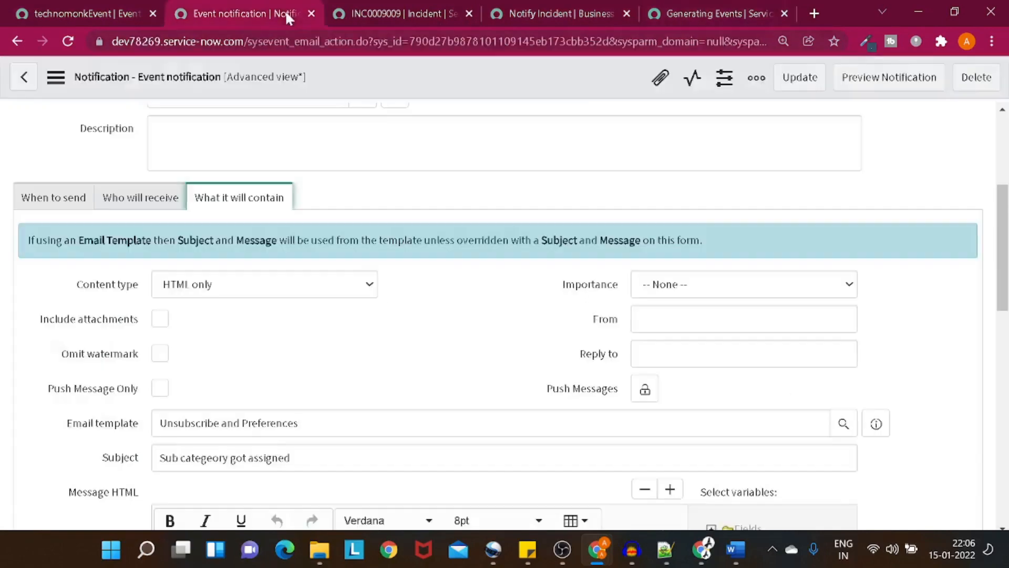
pyautogui.click(74, 12)
# Step: Browse the navigator History, bringing up link options for the Notify Prority entry
pyautogui.click(205, 167)
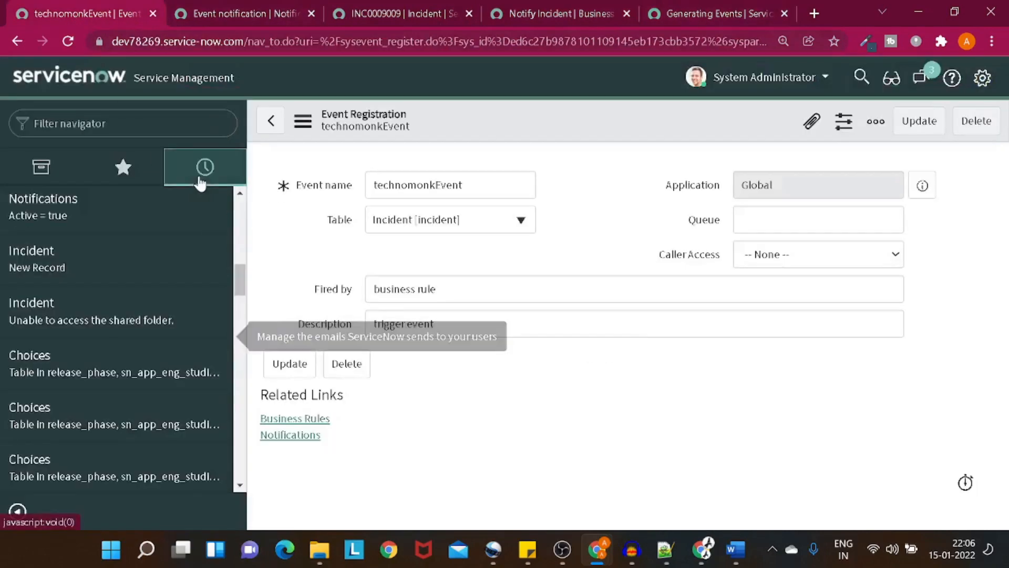
pyautogui.scroll(-4, 152, 270)
pyautogui.scroll(8, 153, 275)
pyautogui.scroll(5, 135, 273)
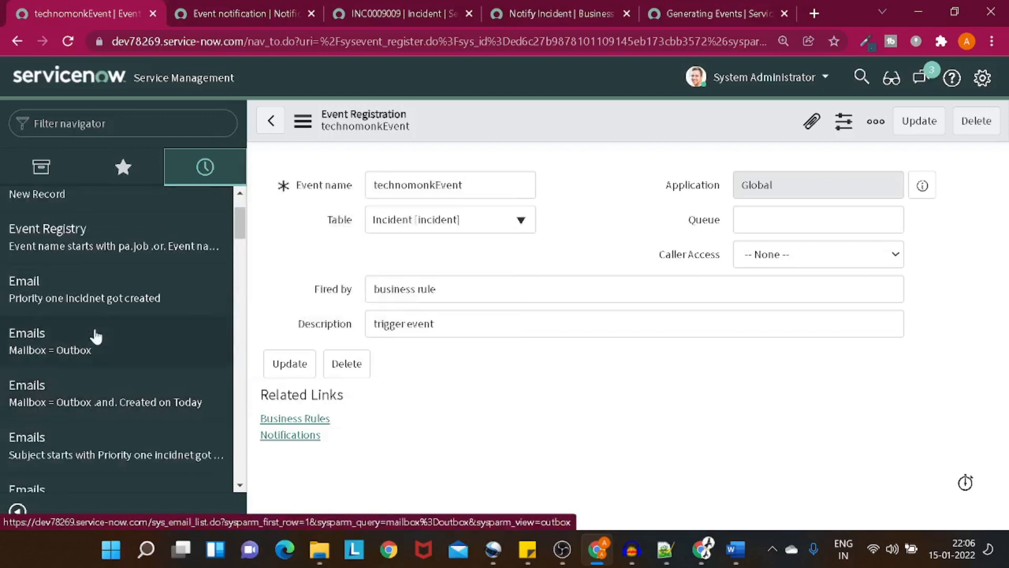
pyautogui.scroll(-8, 97, 283)
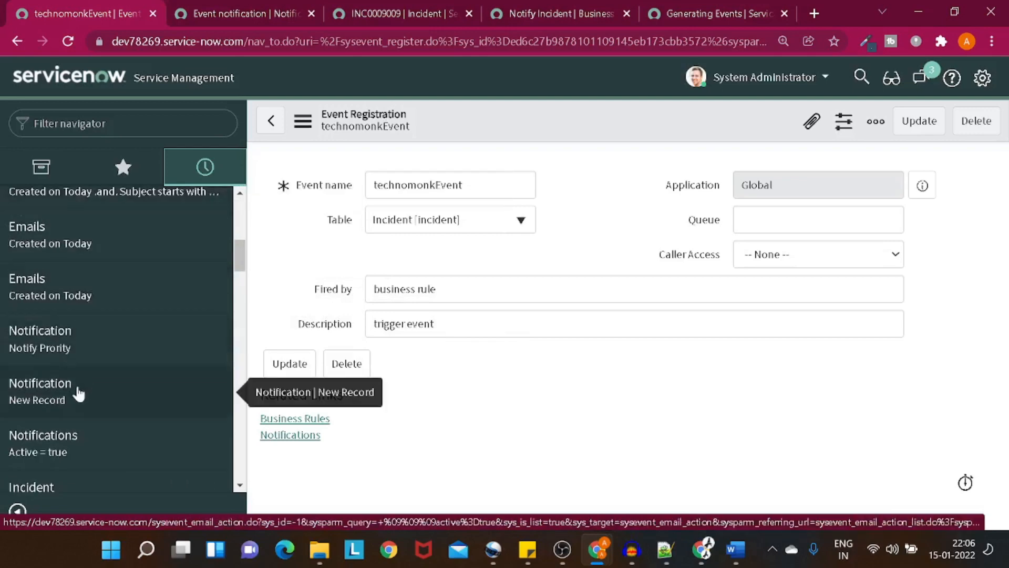
pyautogui.rightClick(73, 344)
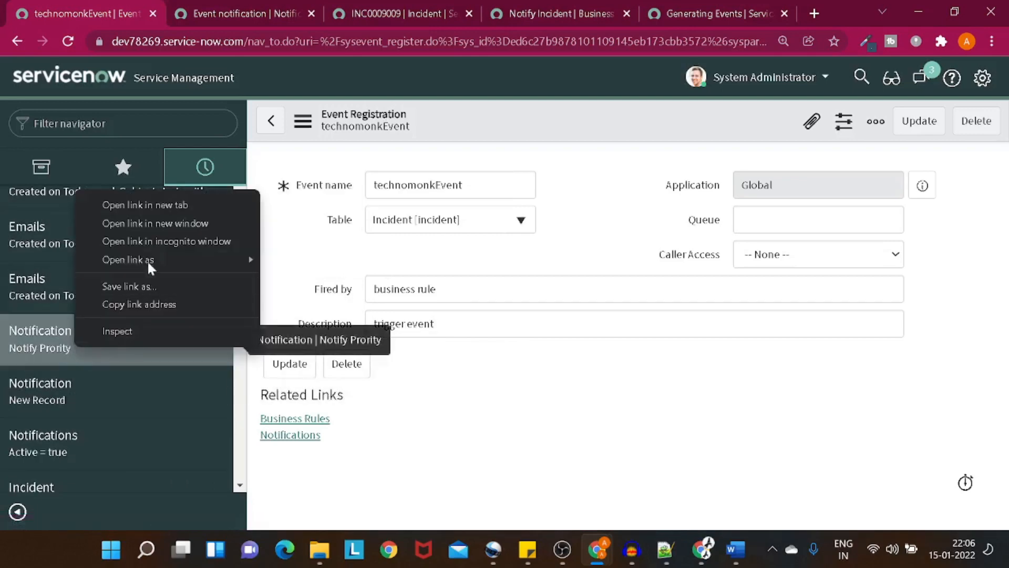
# Step: Filter the navigator for 'notif' and open System Notification > Email > Notifications
pyautogui.click(84, 114)
pyautogui.write('no')
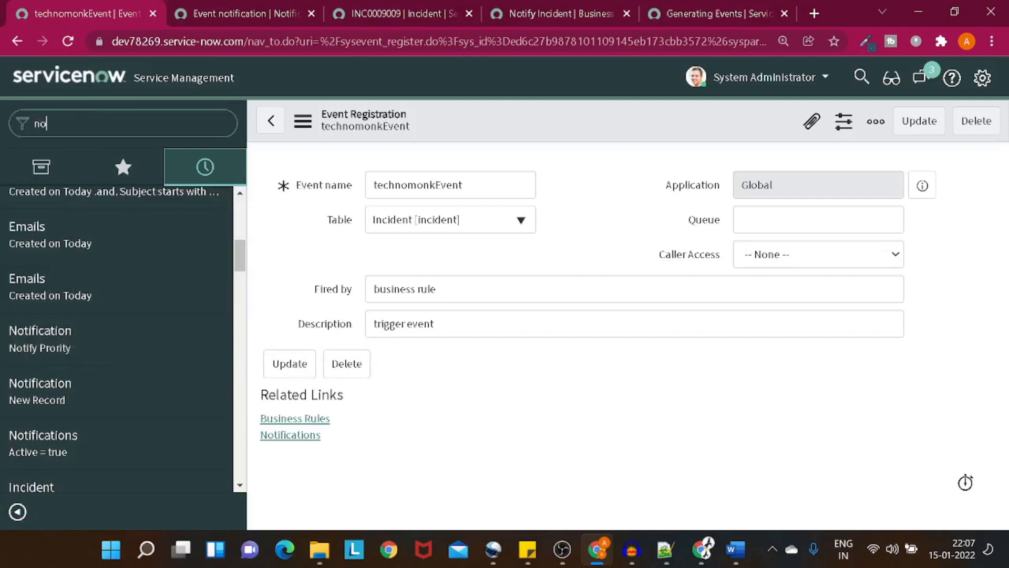
pyautogui.write('tif')
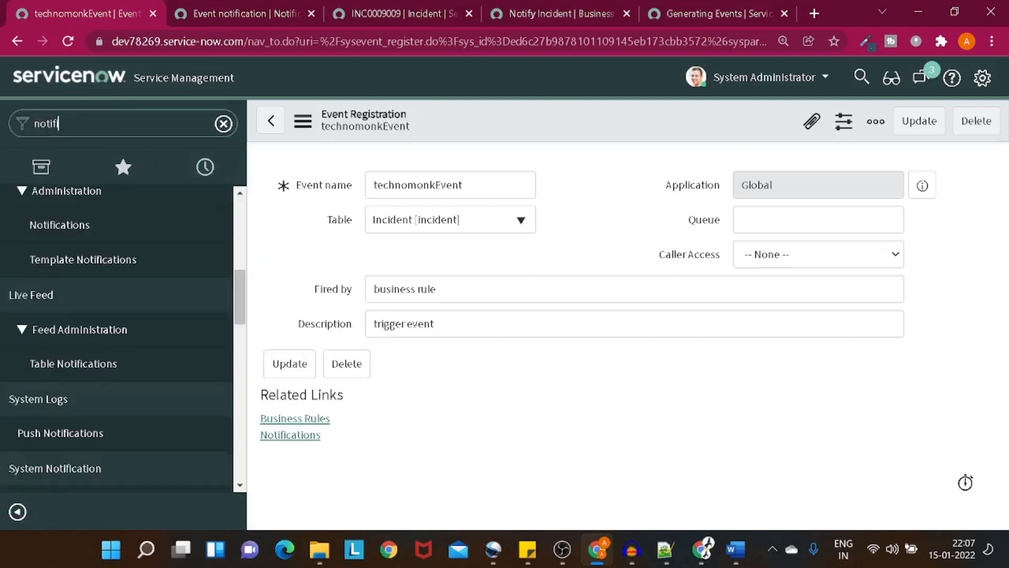
pyautogui.scroll(8, 67, 295)
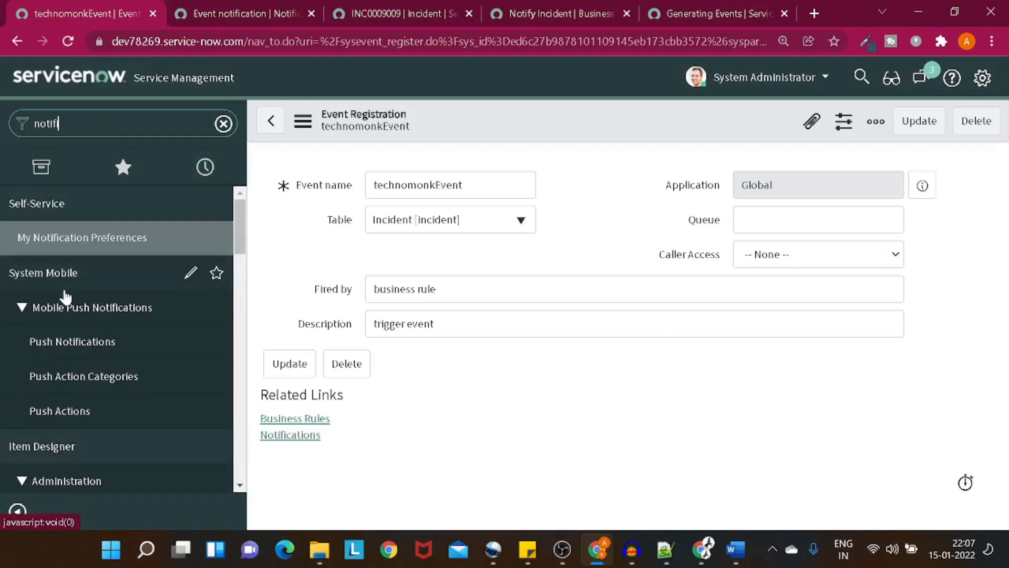
pyautogui.scroll(-5, 65, 298)
pyautogui.scroll(-6, 65, 298)
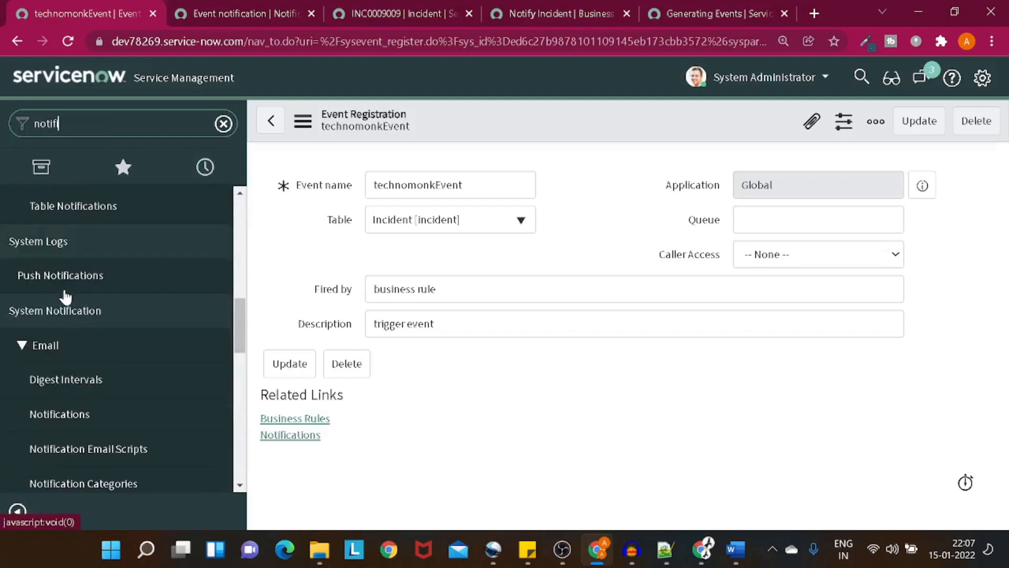
pyautogui.click(84, 412)
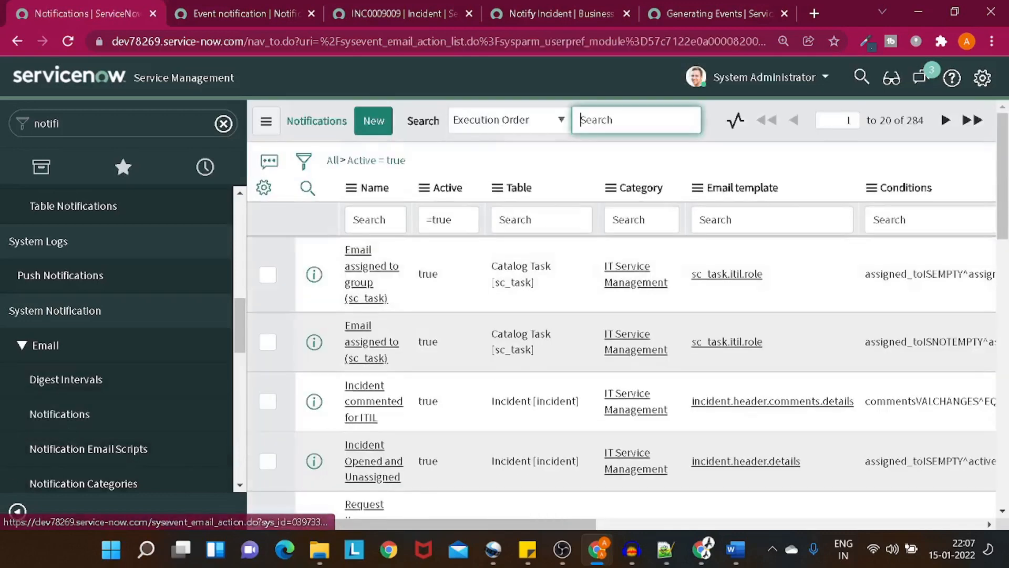
# Step: Add the Created column to the Notifications list, placed after Description
pyautogui.click(245, 183)
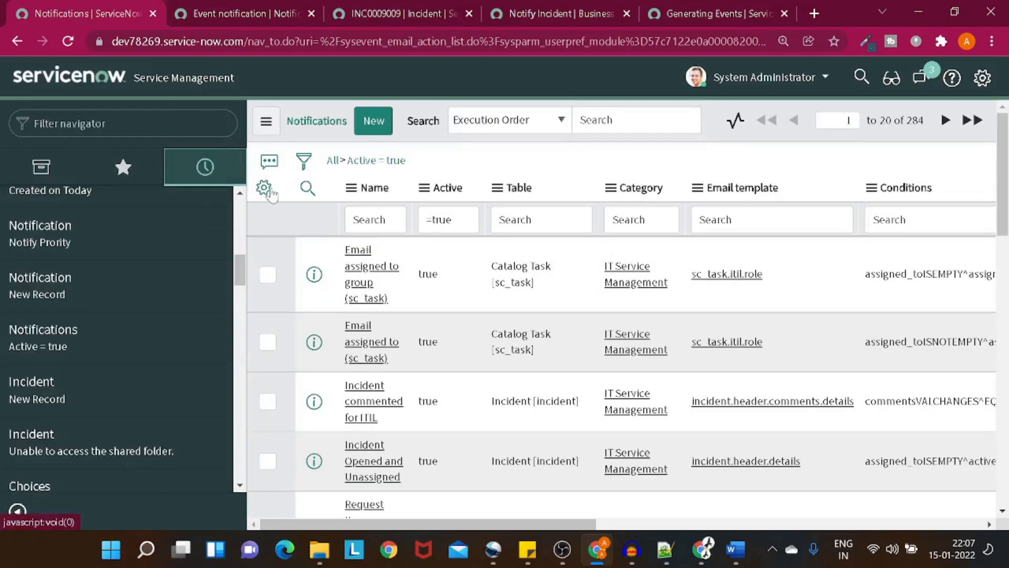
pyautogui.click(264, 187)
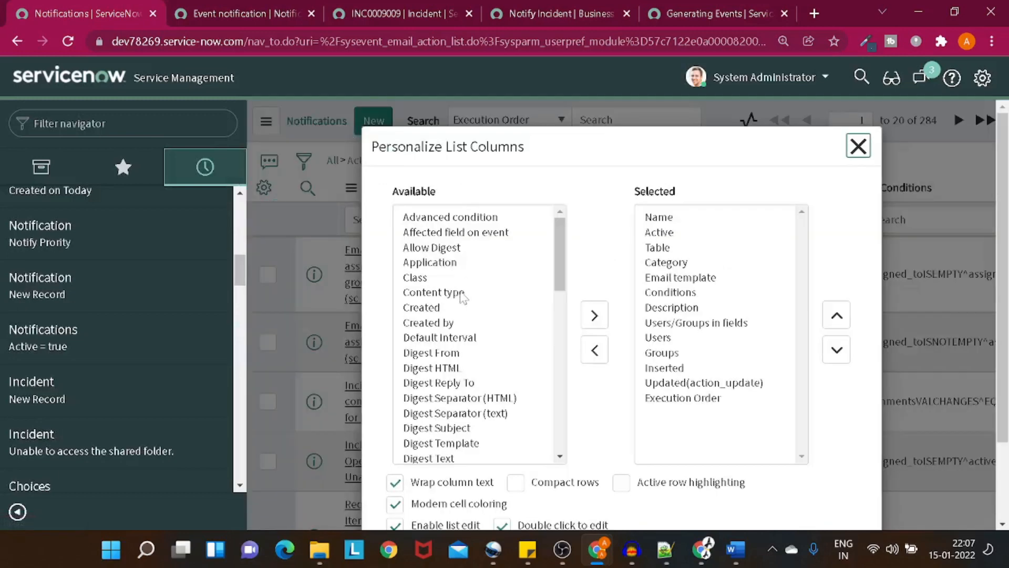
pyautogui.doubleClick(450, 307)
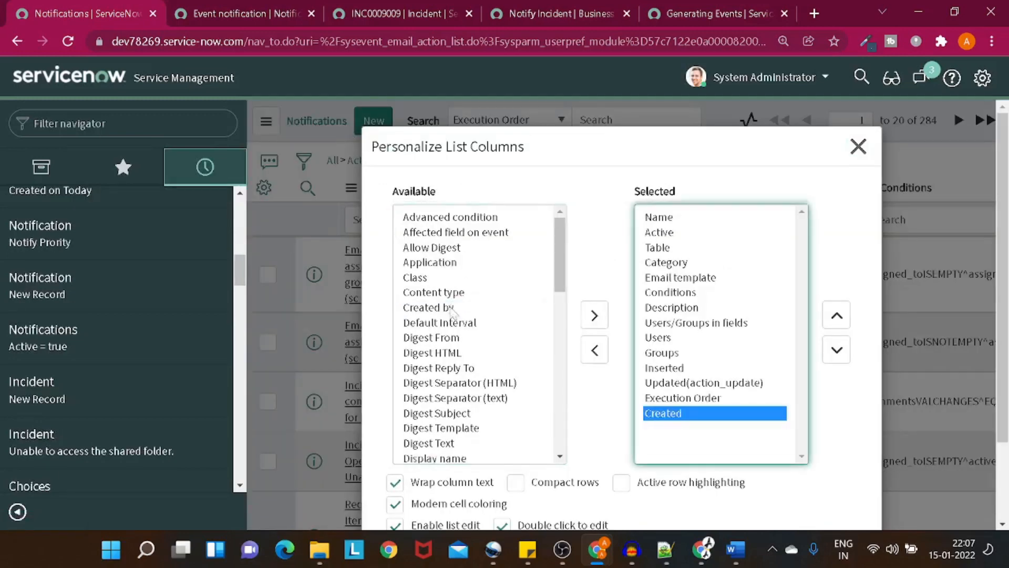
pyautogui.click(838, 322)
pyautogui.click(837, 322)
pyautogui.click(837, 321)
pyautogui.click(837, 322)
pyautogui.click(837, 318)
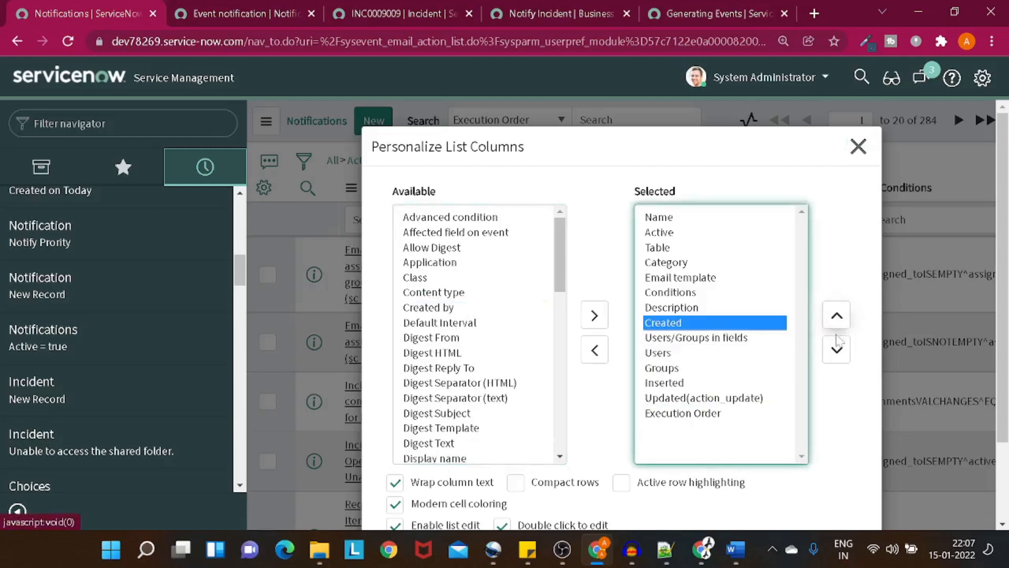
pyautogui.click(837, 318)
pyautogui.scroll(-2, 836, 379)
pyautogui.click(839, 467)
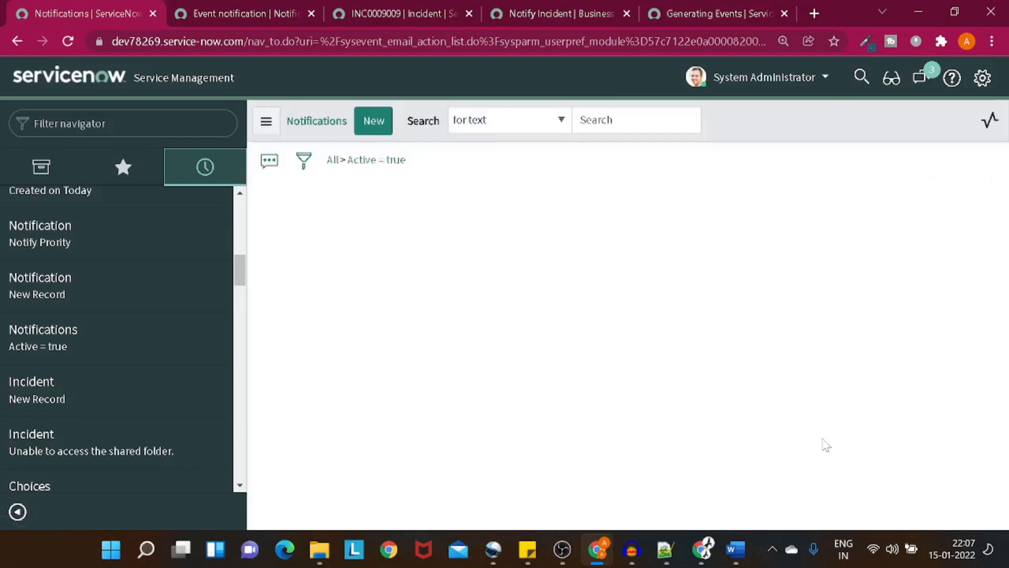
# Step: Sort notifications by Created, newest first, and open Event notification in a new tab
pyautogui.click(16, 510)
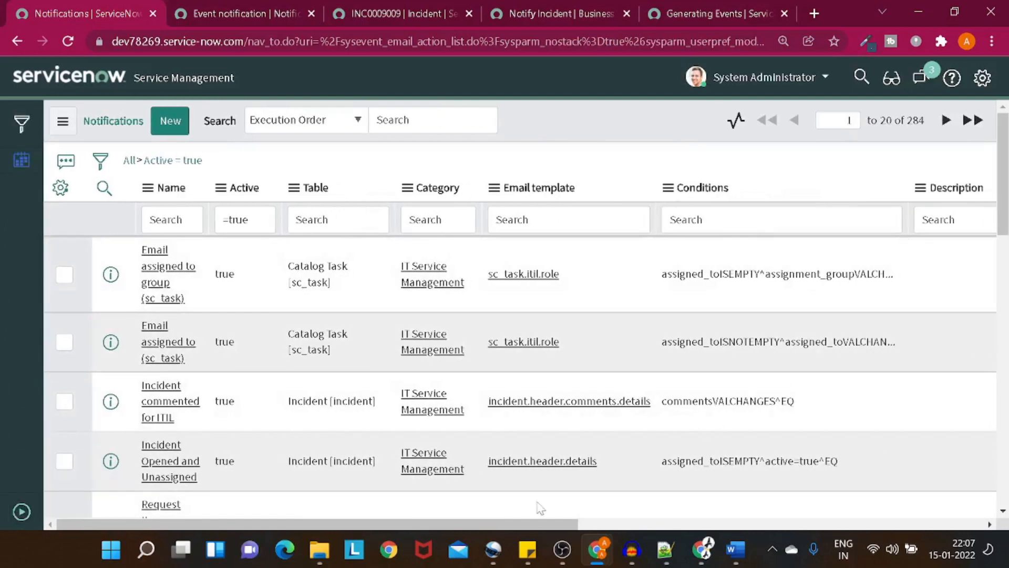
pyautogui.click(473, 531)
pyautogui.moveTo(517, 525); pyautogui.dragTo(808, 488)
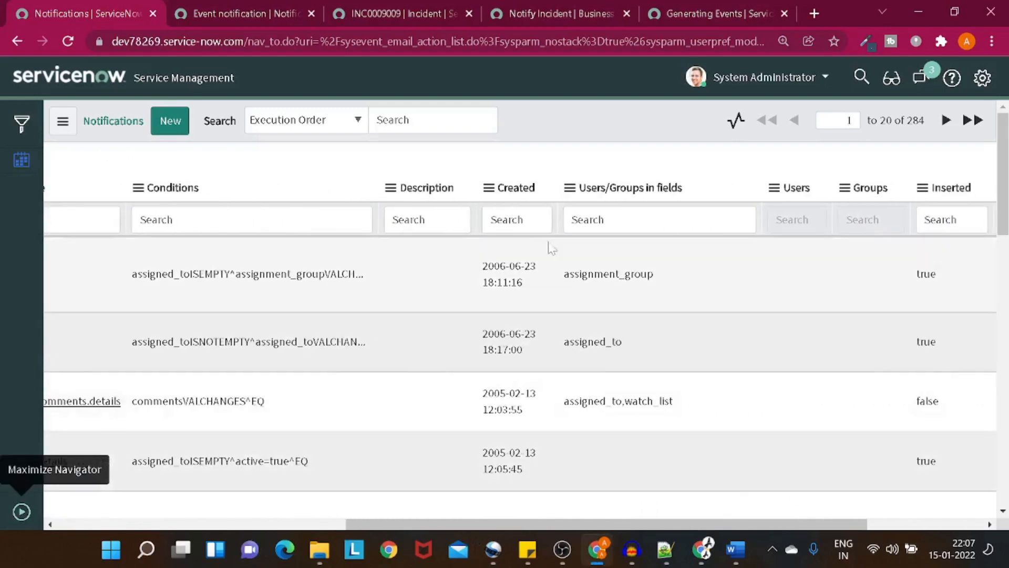
pyautogui.click(515, 188)
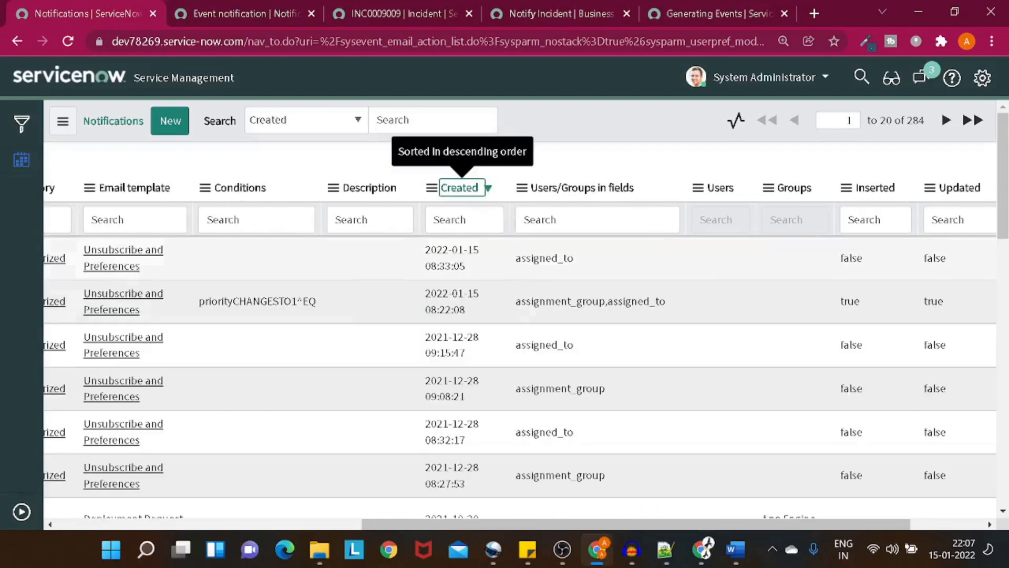
pyautogui.moveTo(577, 524); pyautogui.dragTo(271, 524)
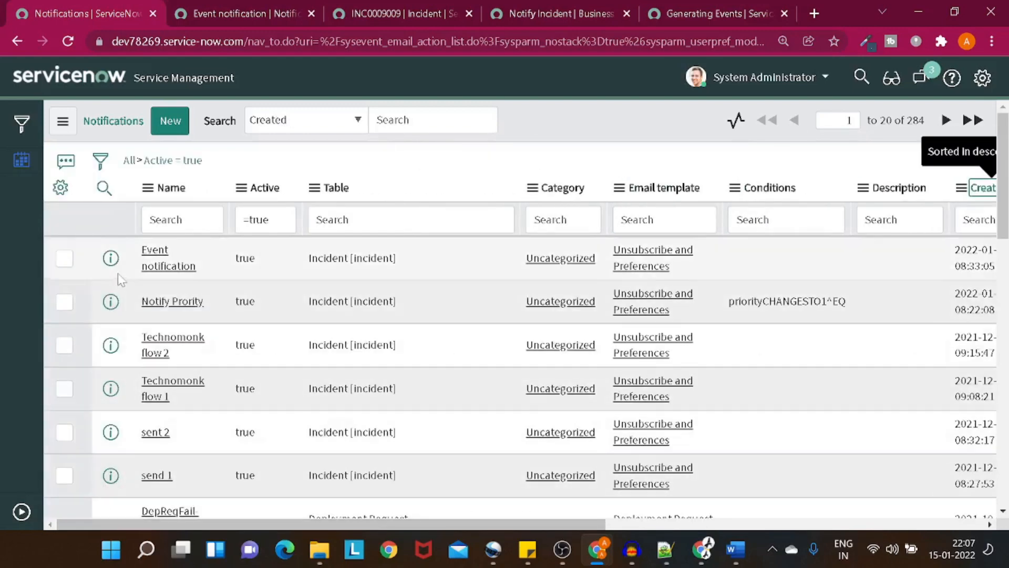
pyautogui.rightClick(141, 262)
pyautogui.click(173, 278)
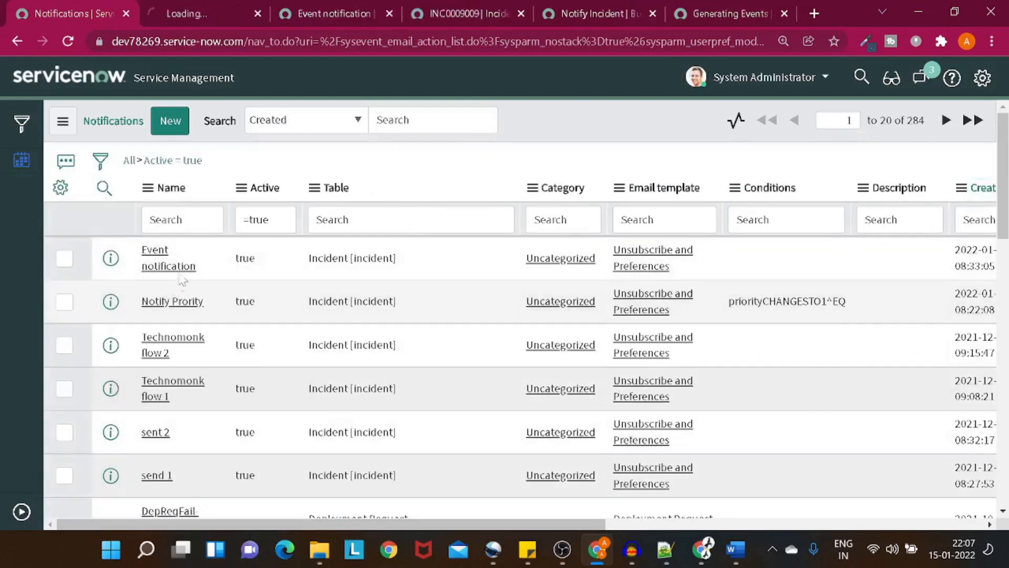
# Step: Tick 'Event parm 1 contains recipient' under 'Who will receive' and save the Event notification
pyautogui.click(207, 14)
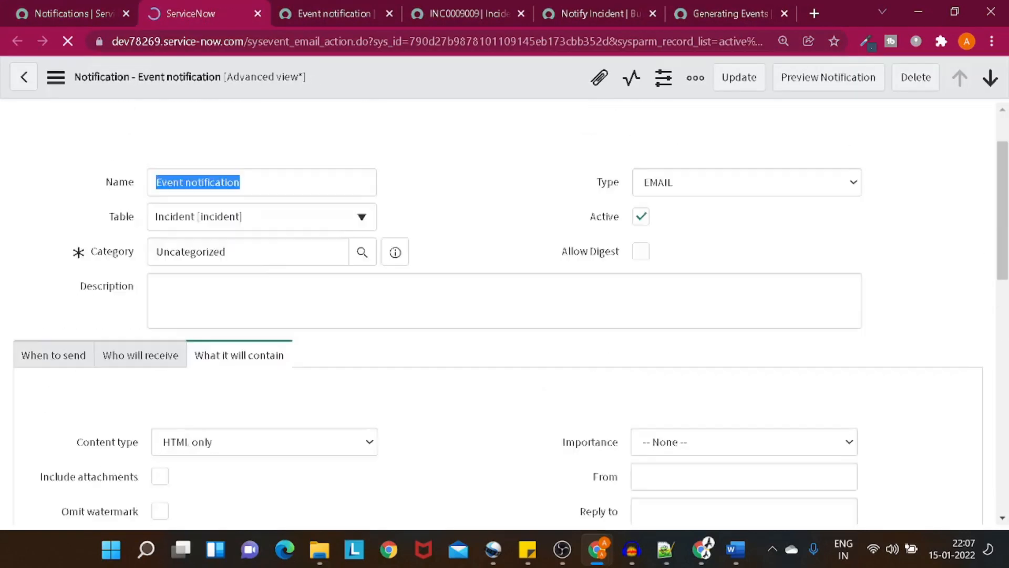
pyautogui.scroll(-2, 263, 273)
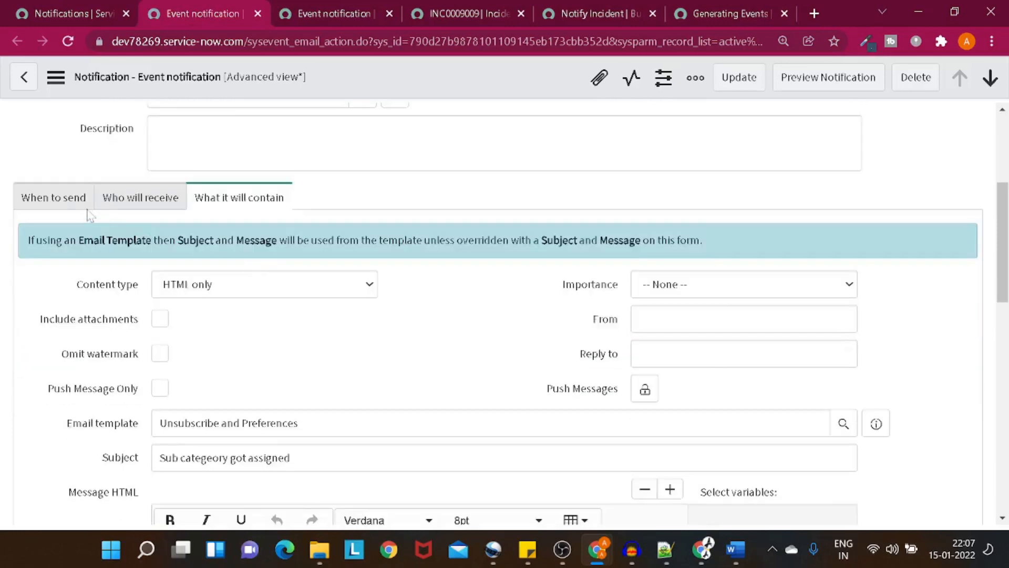
pyautogui.click(111, 202)
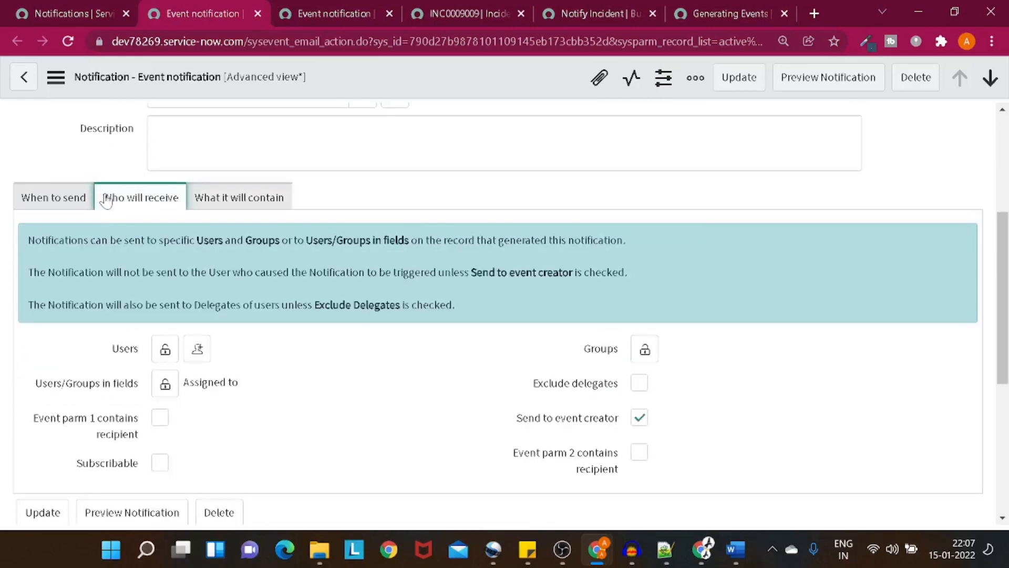
pyautogui.scroll(-1, 151, 236)
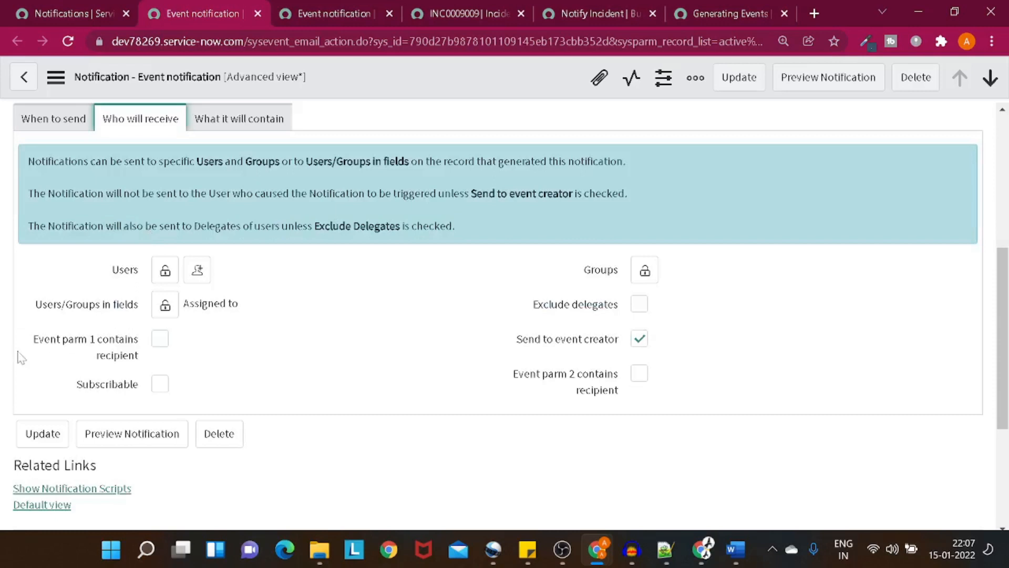
pyautogui.moveTo(33, 339); pyautogui.dragTo(75, 343)
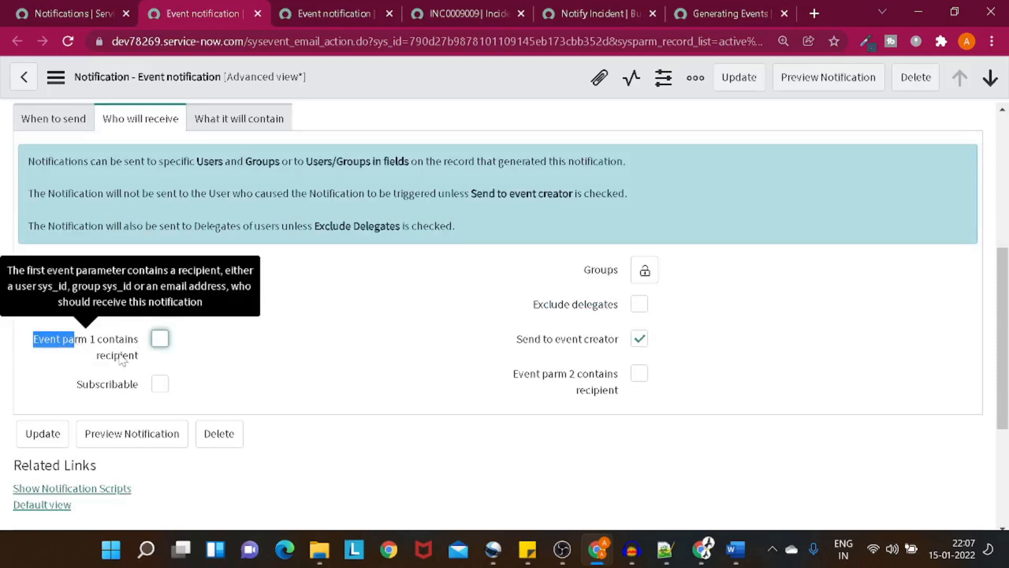
pyautogui.moveTo(489, 368); pyautogui.dragTo(624, 395)
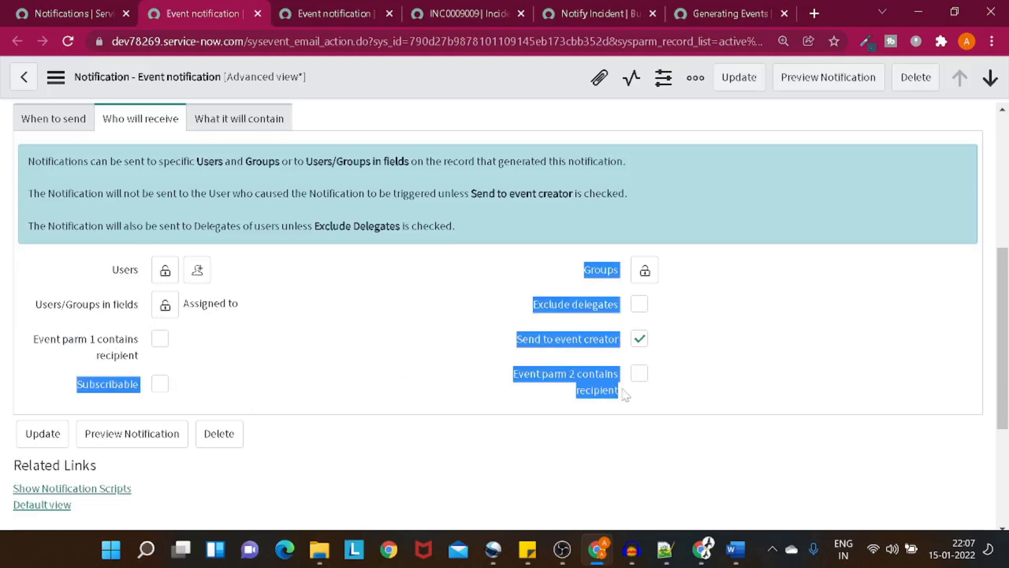
pyautogui.click(364, 392)
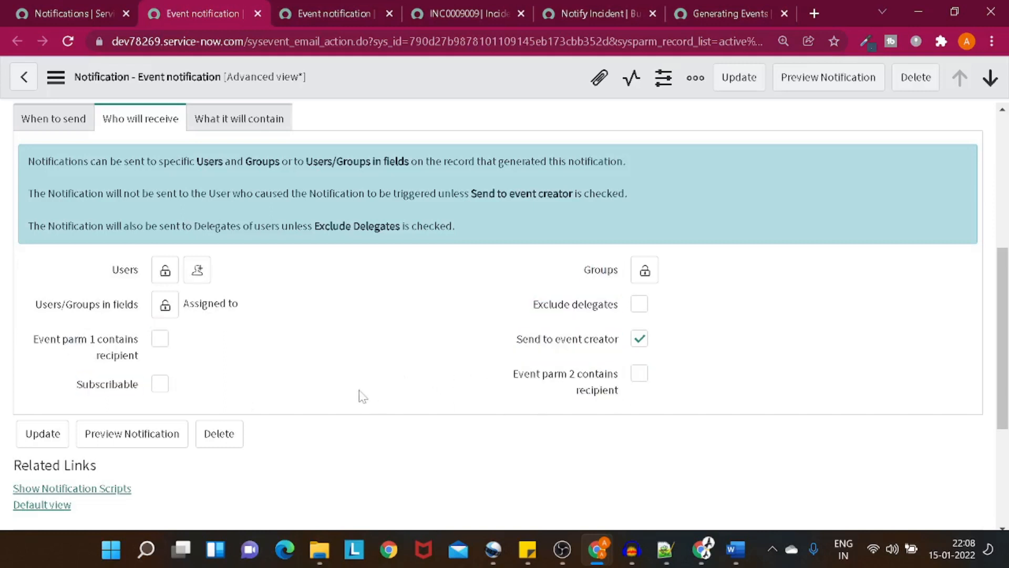
pyautogui.click(156, 341)
pyautogui.rightClick(426, 85)
pyautogui.click(444, 95)
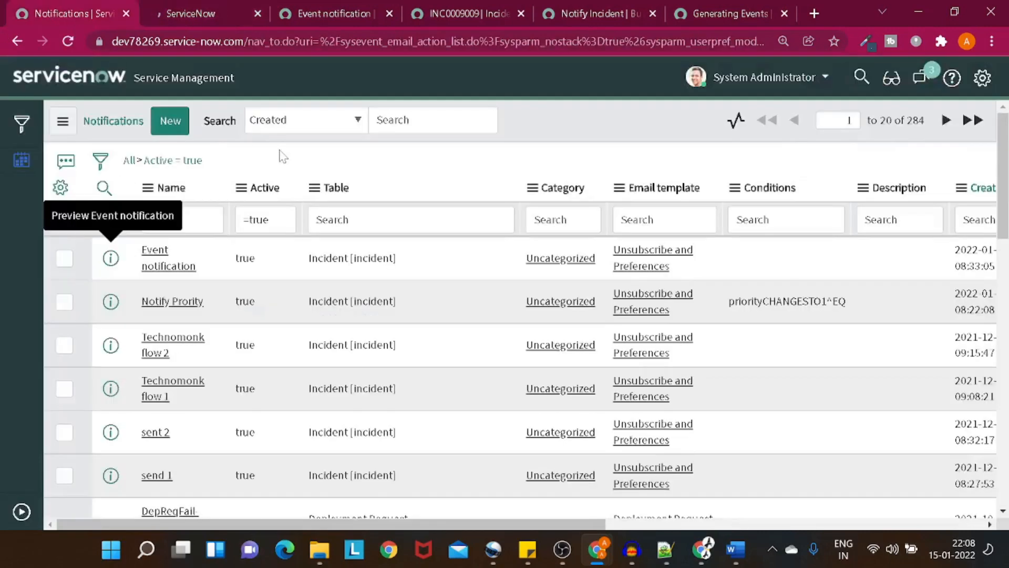
# Step: Set incident INC0009009's Subcategory to Antivirus and save it
pyautogui.scroll(-3, 303, 233)
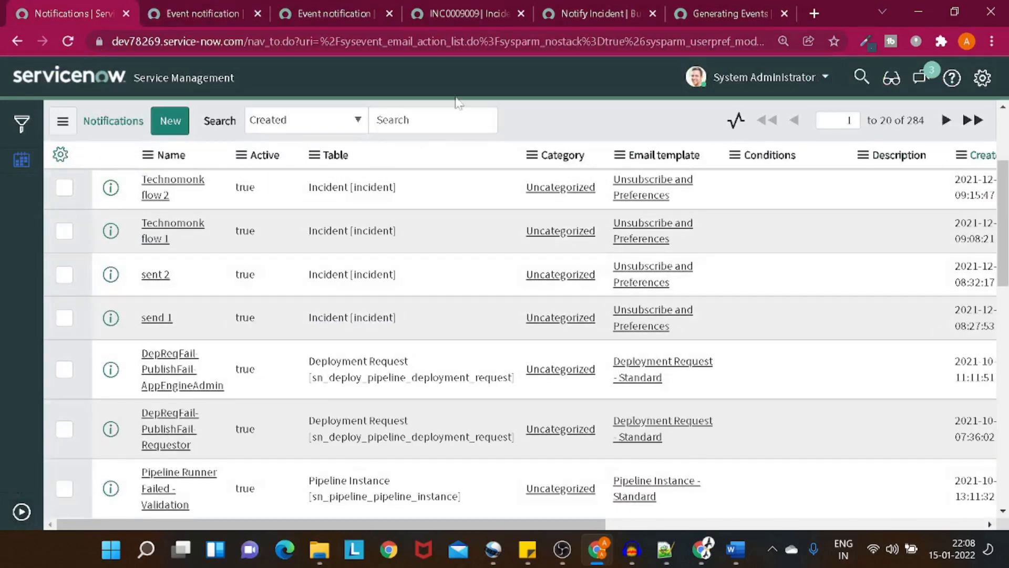
pyautogui.click(487, 16)
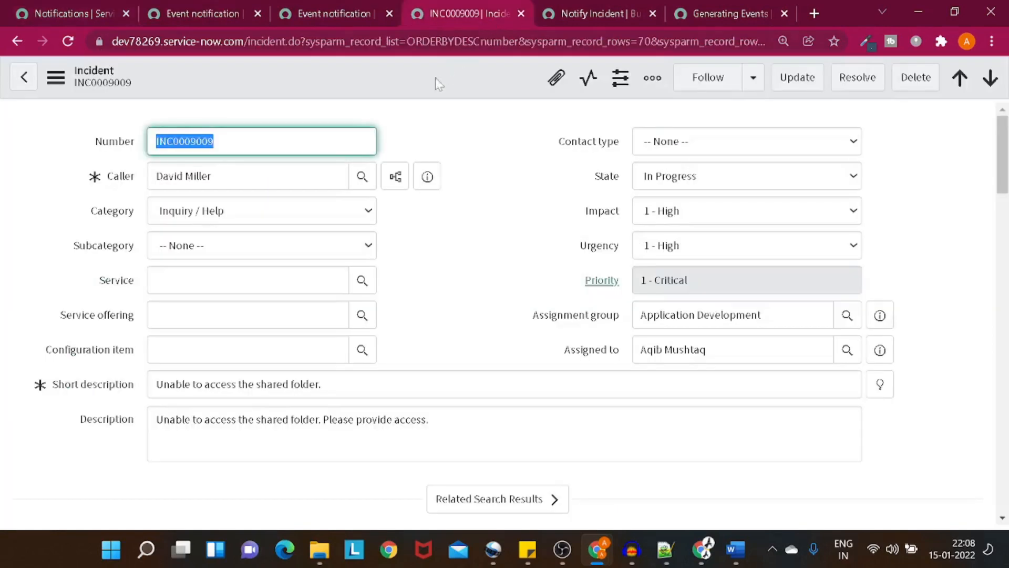
pyautogui.click(255, 257)
pyautogui.click(242, 281)
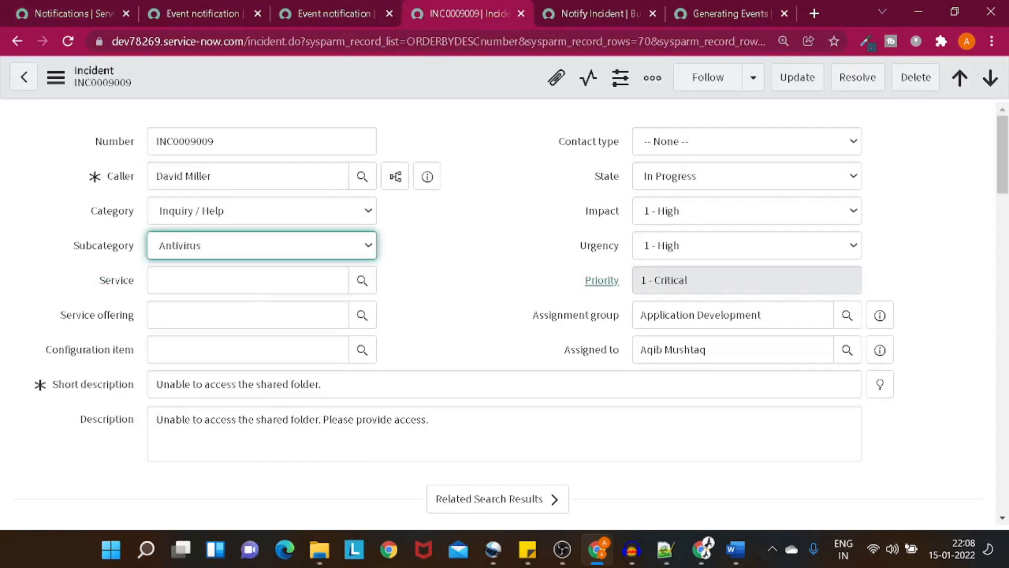
pyautogui.rightClick(321, 87)
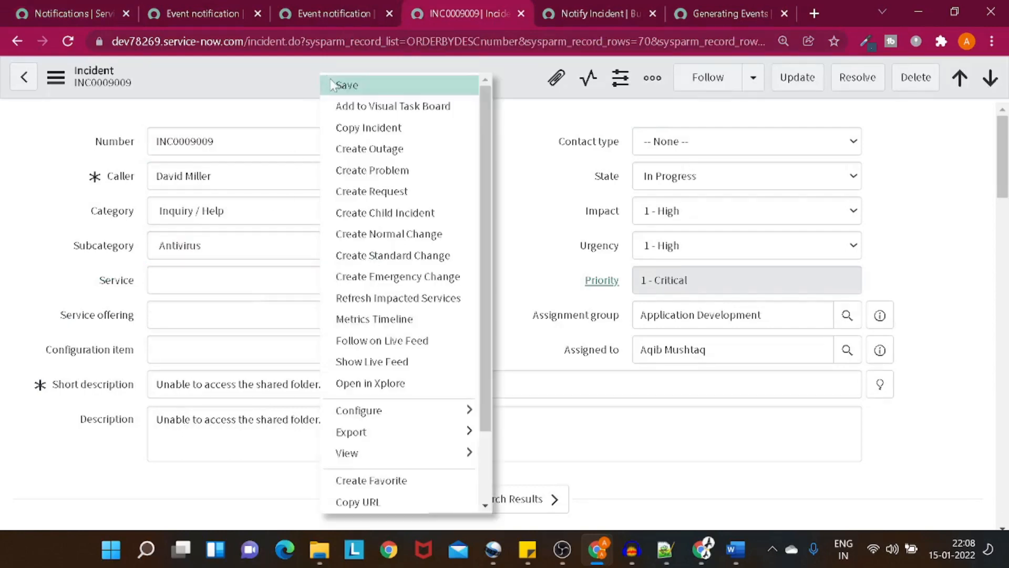
pyautogui.click(337, 84)
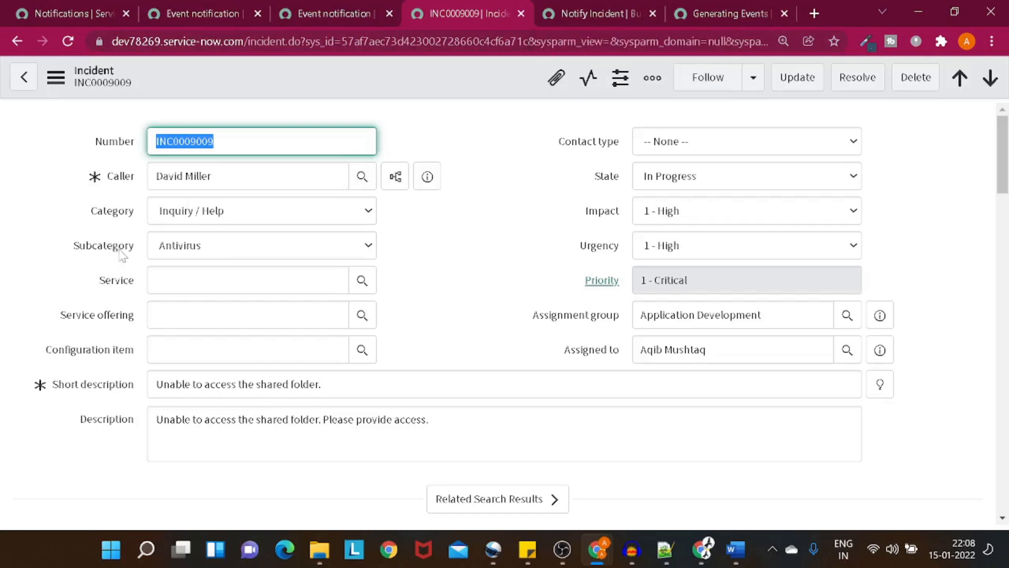
# Step: Change the incident's Subcategory to Email and save again
pyautogui.click(175, 253)
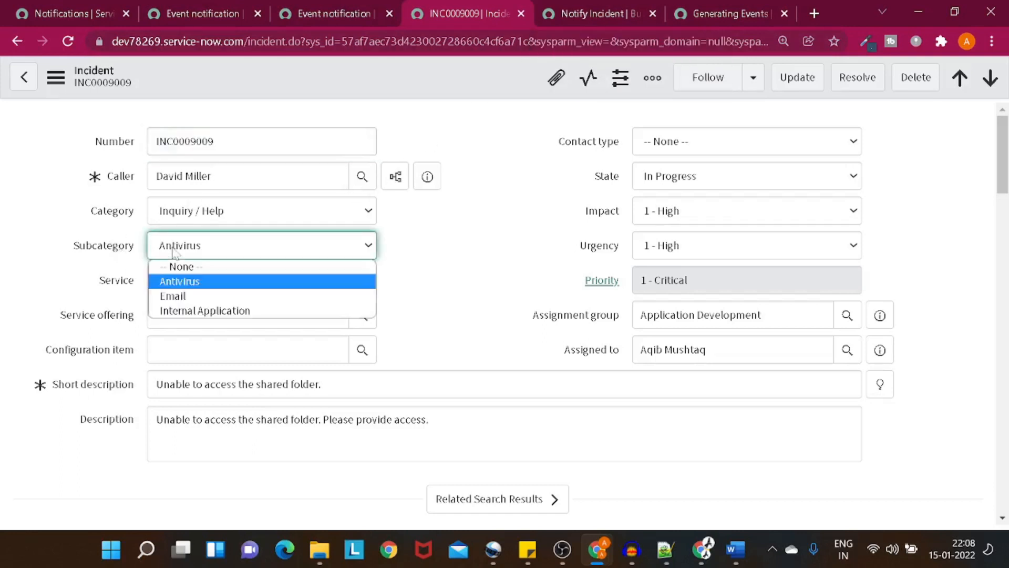
pyautogui.click(174, 296)
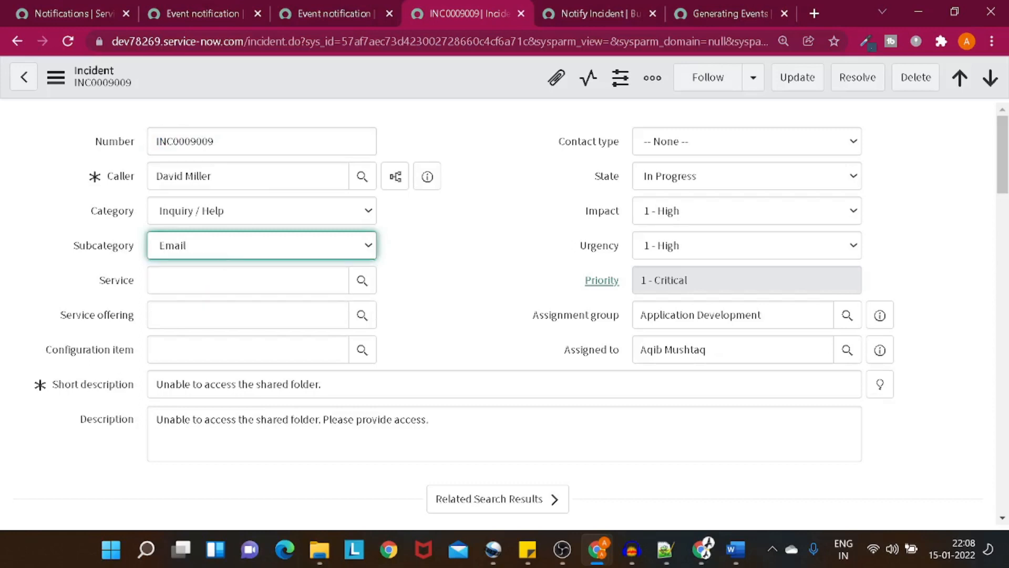
pyautogui.rightClick(309, 89)
pyautogui.click(339, 97)
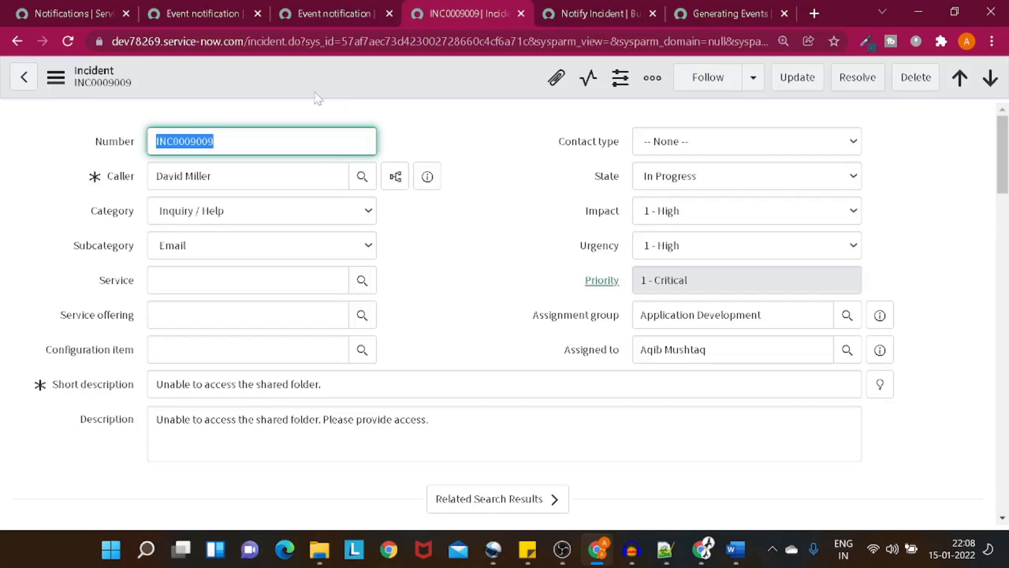
# Step: Open the Event Log via 'event lo', sort Created descending, and highlight the technomonkEvent entry's name and parm1
pyautogui.click(81, 13)
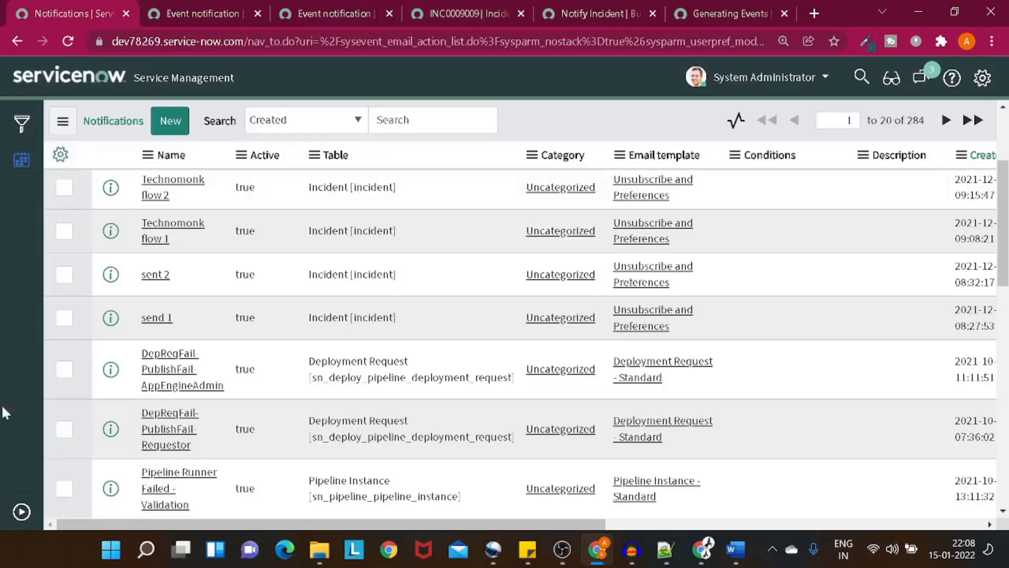
pyautogui.click(15, 509)
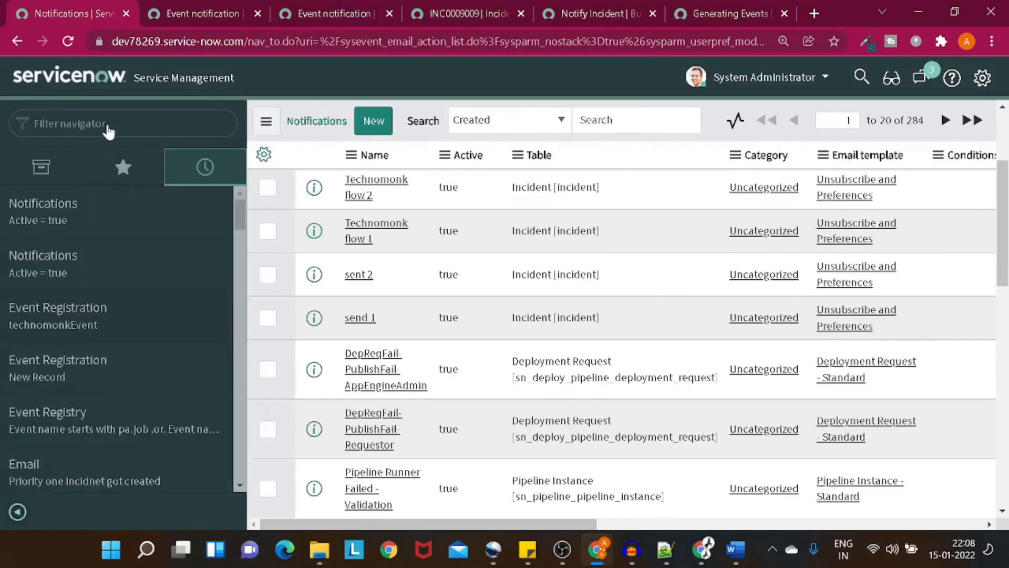
pyautogui.write('event')
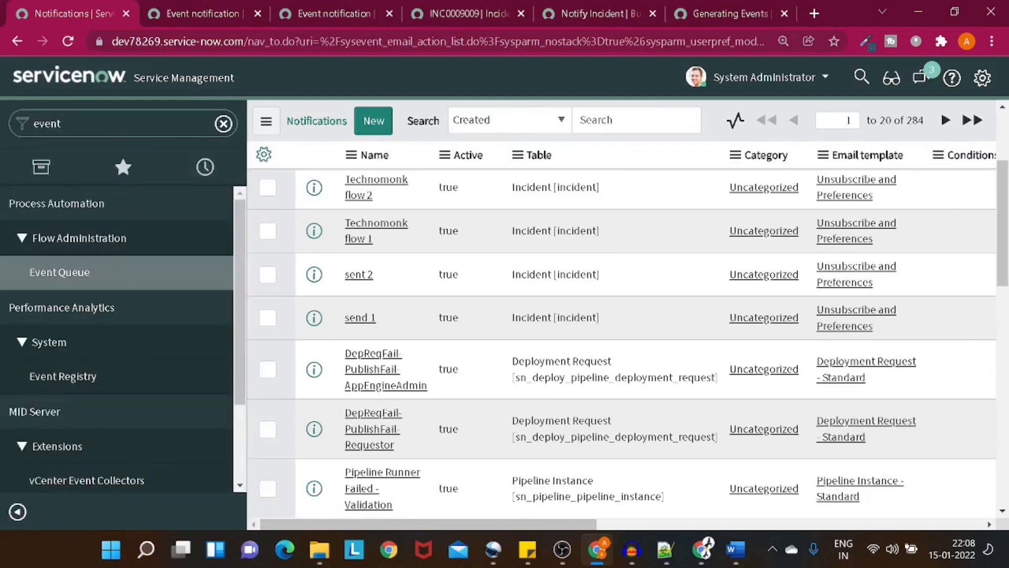
pyautogui.write(' lo')
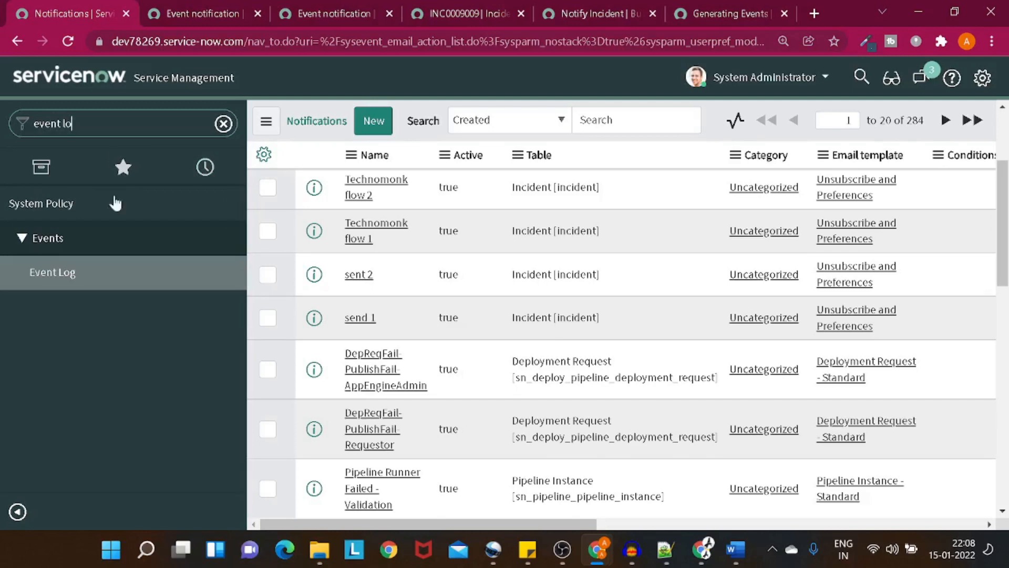
pyautogui.click(108, 261)
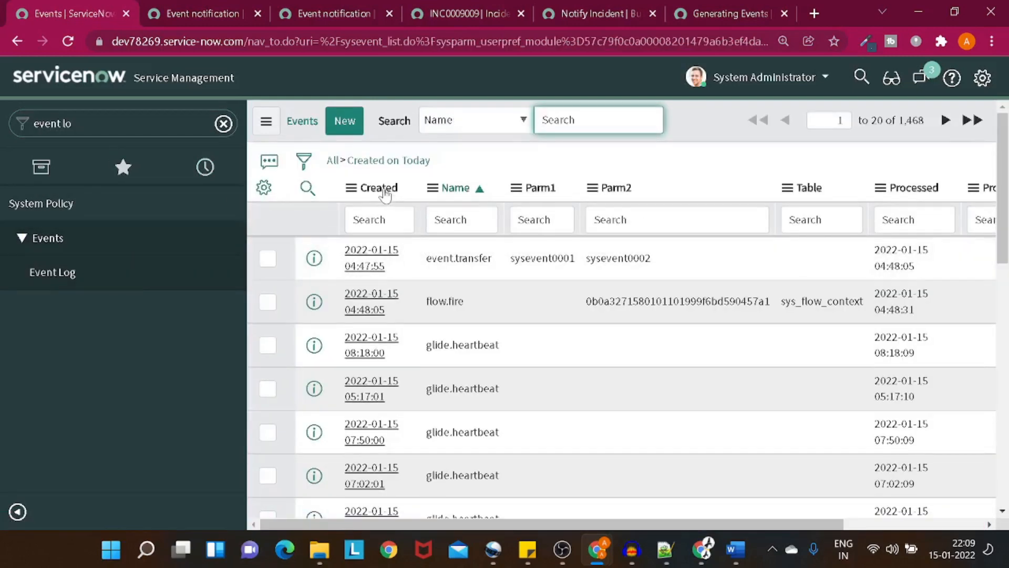
pyautogui.click(384, 190)
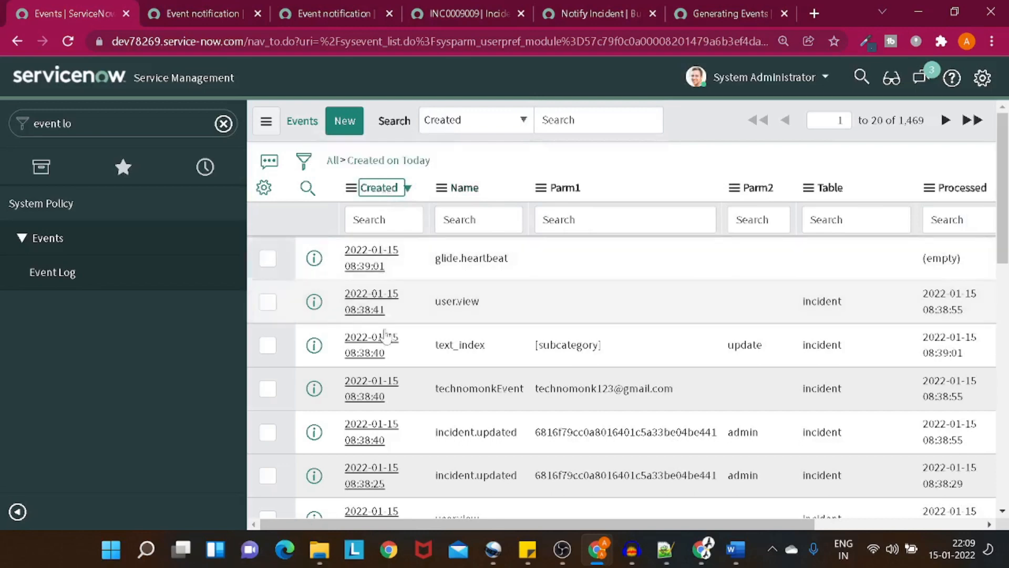
pyautogui.click(19, 511)
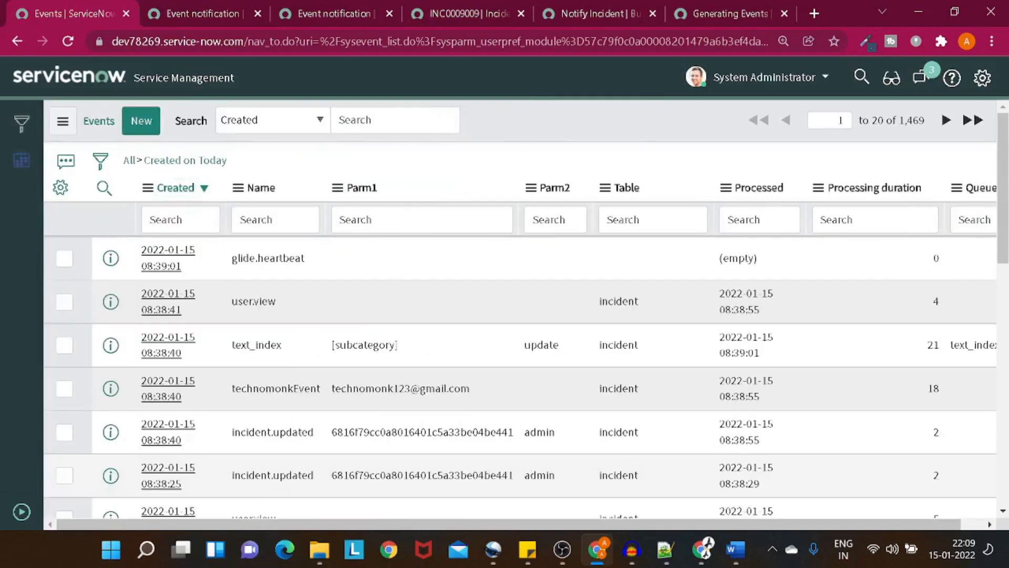
pyautogui.moveTo(232, 389); pyautogui.dragTo(310, 389)
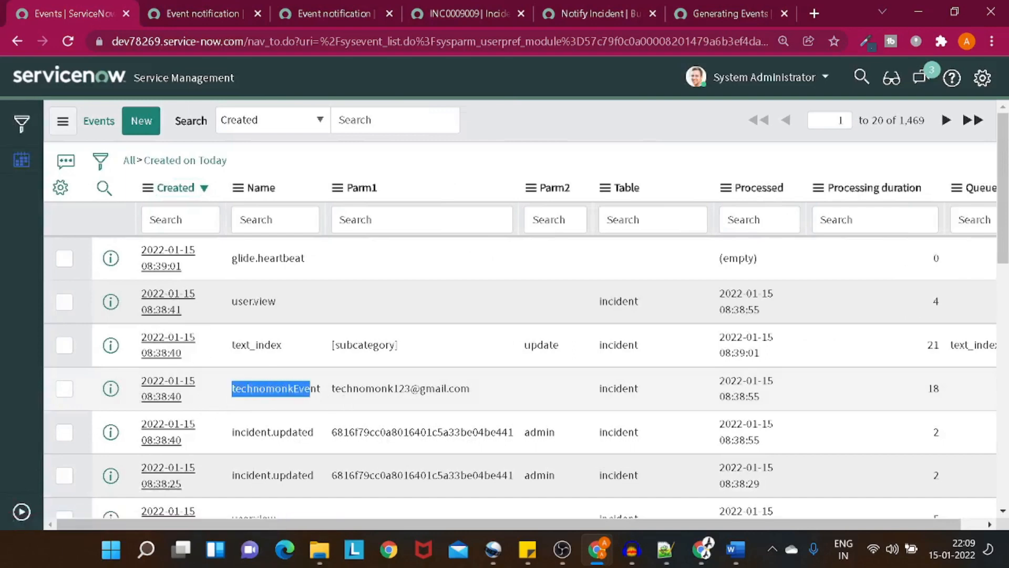
pyautogui.moveTo(332, 407); pyautogui.dragTo(488, 399)
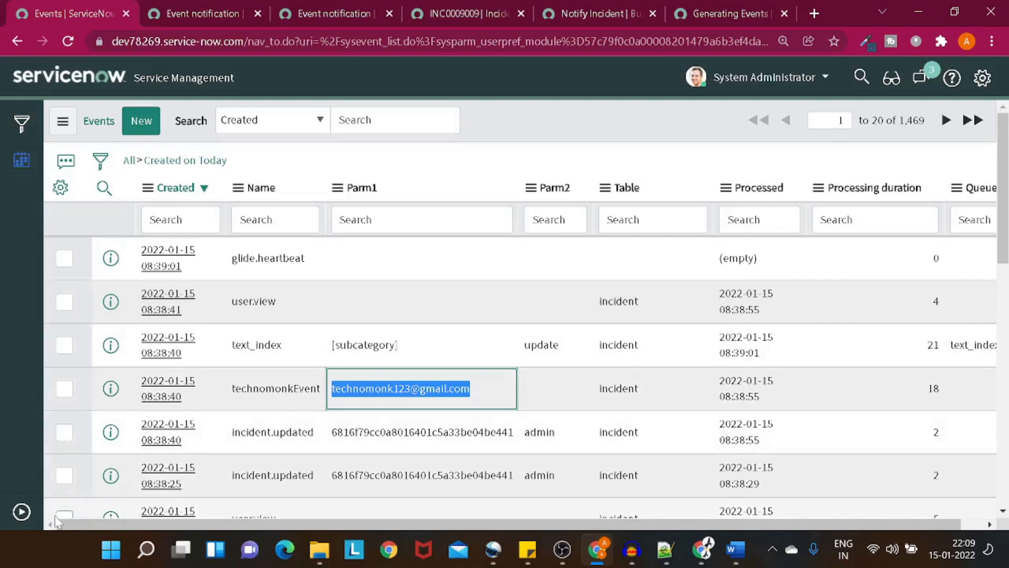
pyautogui.click(21, 510)
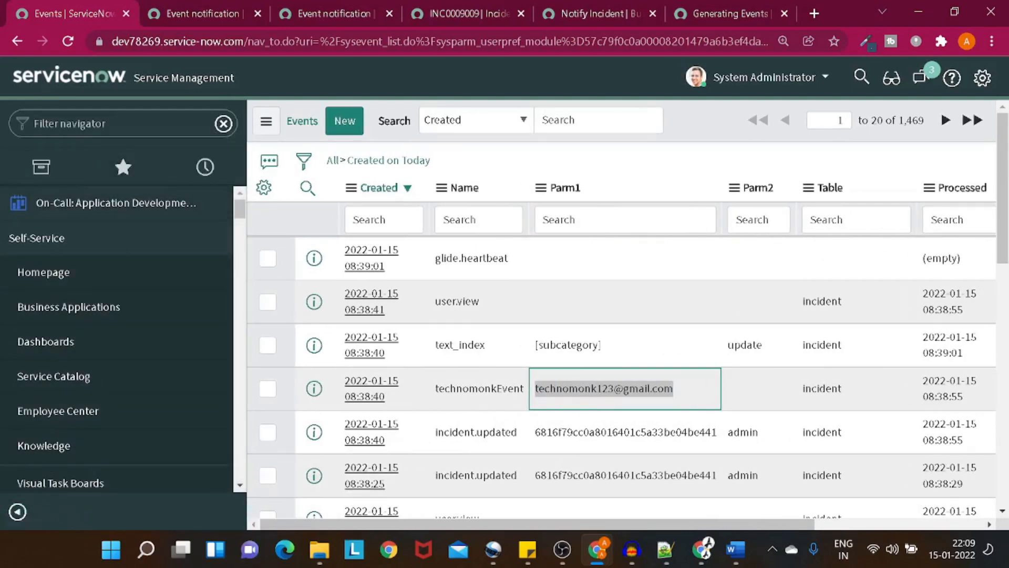
# Step: Filter the navigator for 'emails', open the Emails log and open the newest email record
pyautogui.write('emails')
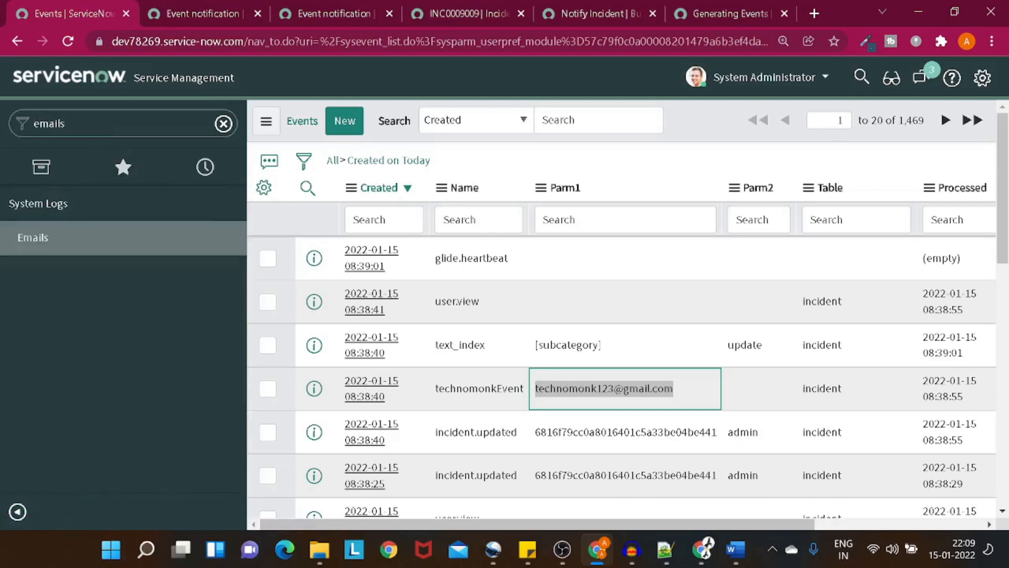
pyautogui.click(64, 236)
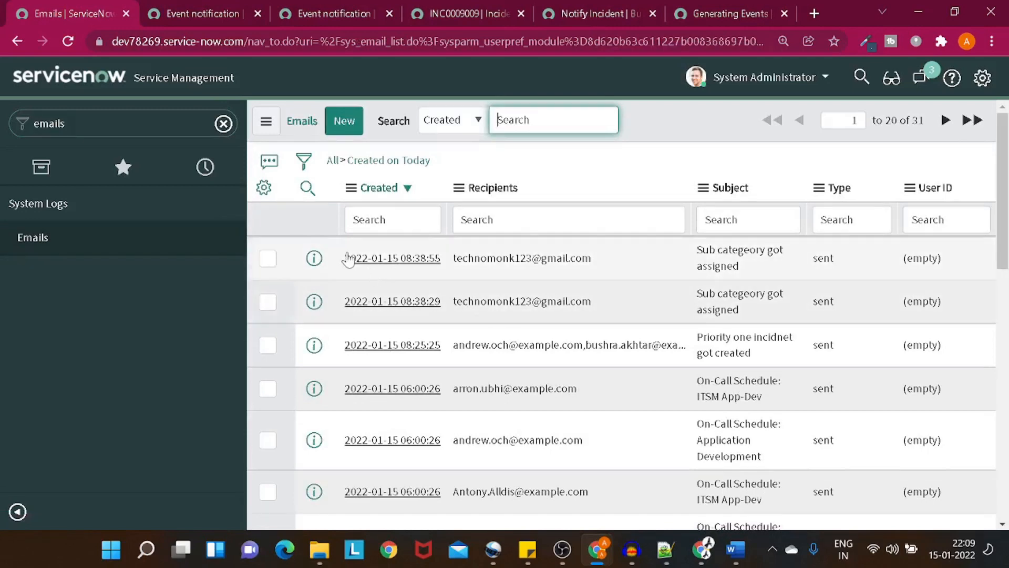
pyautogui.click(314, 257)
pyautogui.click(315, 258)
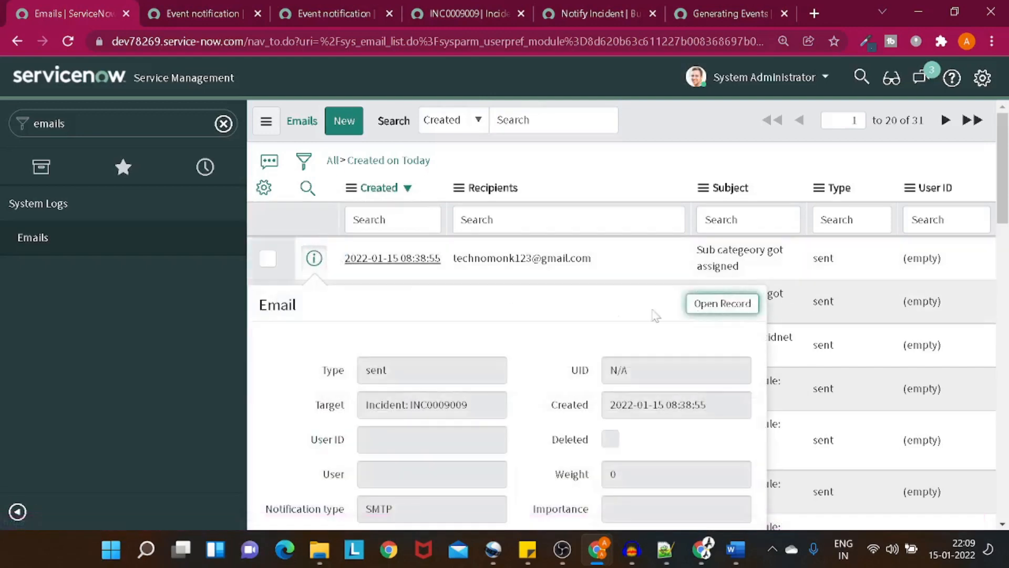
pyautogui.click(701, 304)
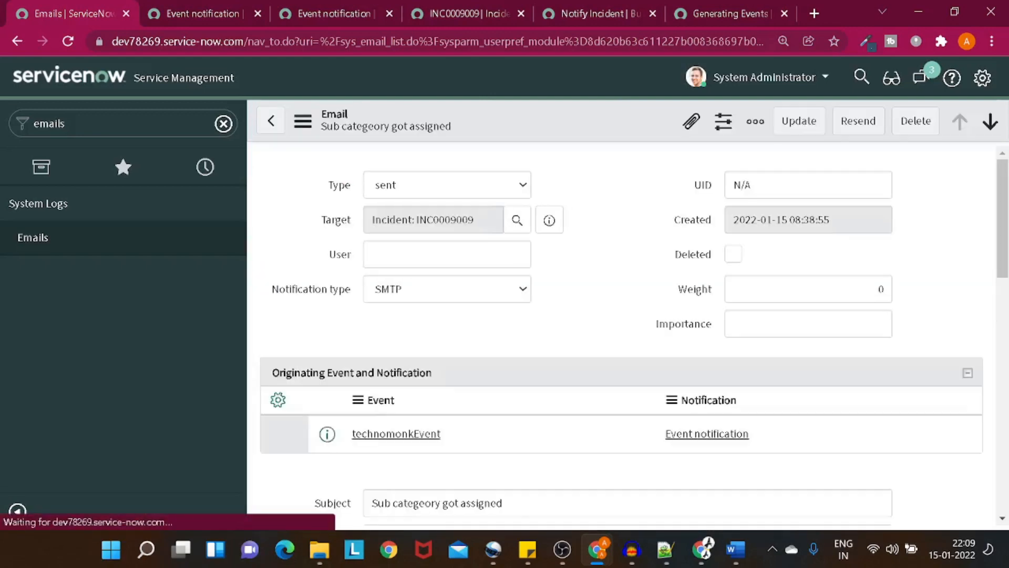
# Step: Review the 'Sub category got assigned' email's fields and preview its rendered body
pyautogui.click(17, 512)
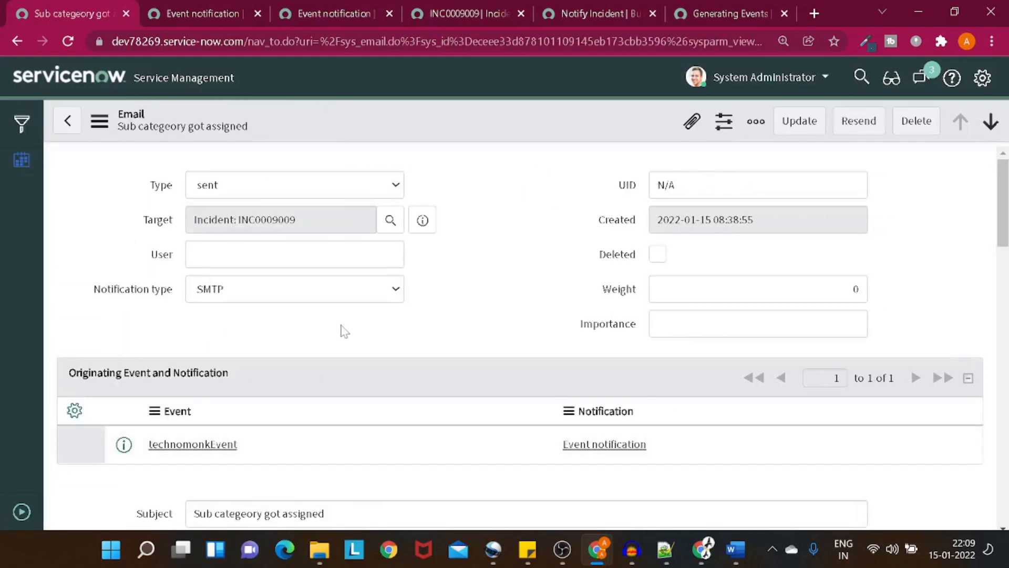
pyautogui.scroll(-4, 342, 330)
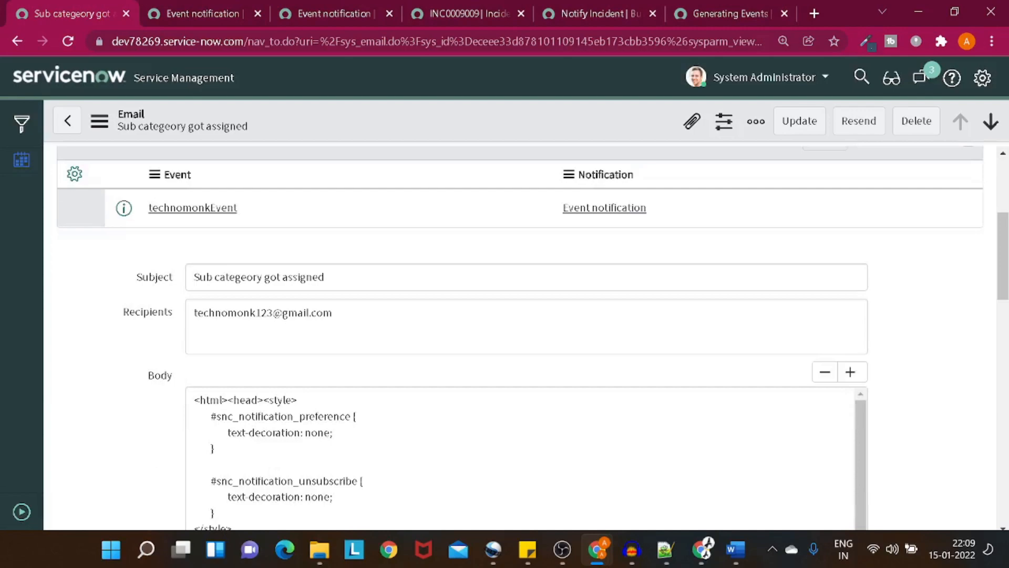
pyautogui.moveTo(333, 312); pyautogui.dragTo(155, 319)
pyautogui.scroll(-1, 521, 336)
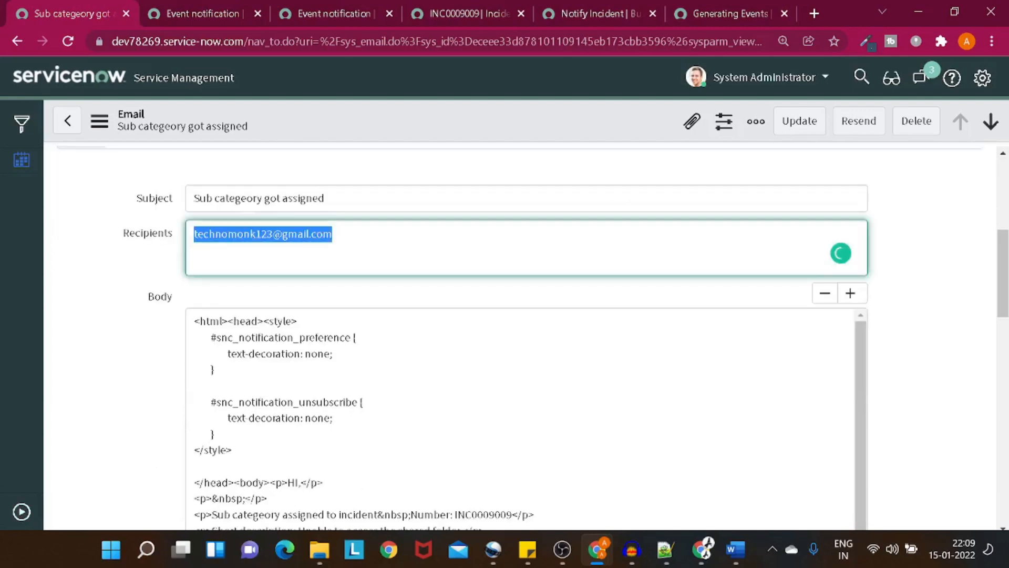
pyautogui.scroll(-10, 181, 342)
pyautogui.scroll(-5, 182, 343)
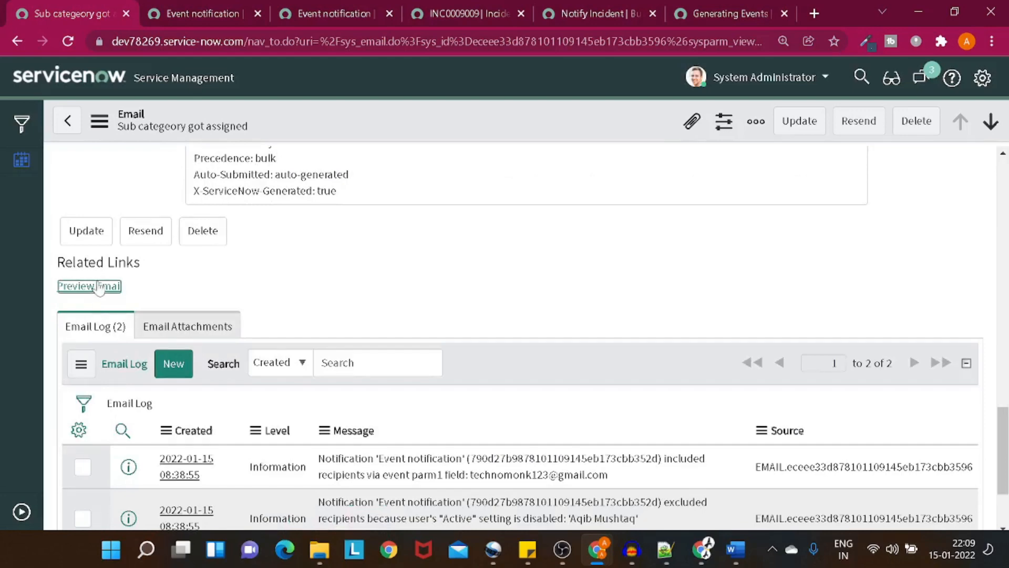
pyautogui.click(99, 287)
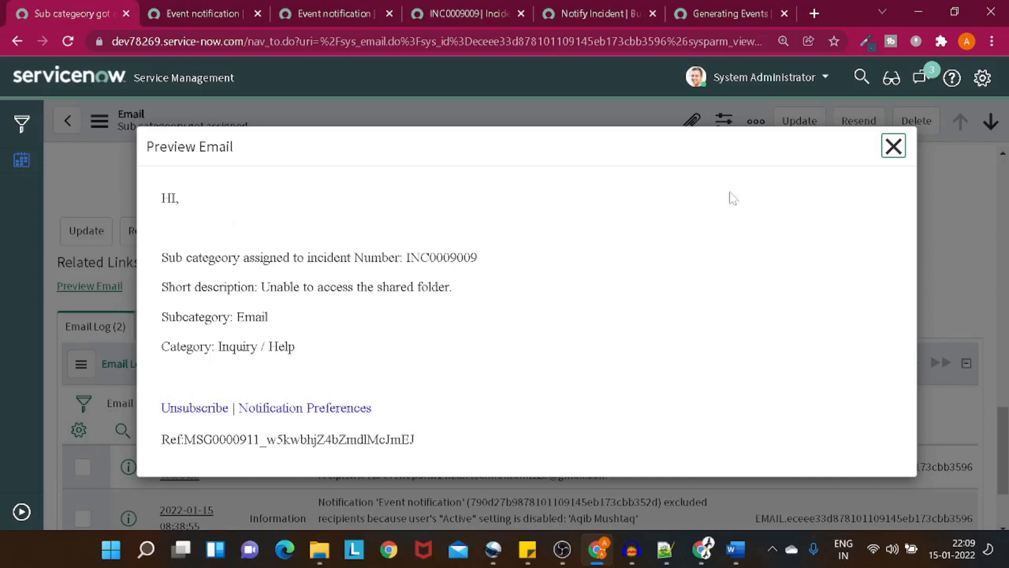
pyautogui.click(894, 147)
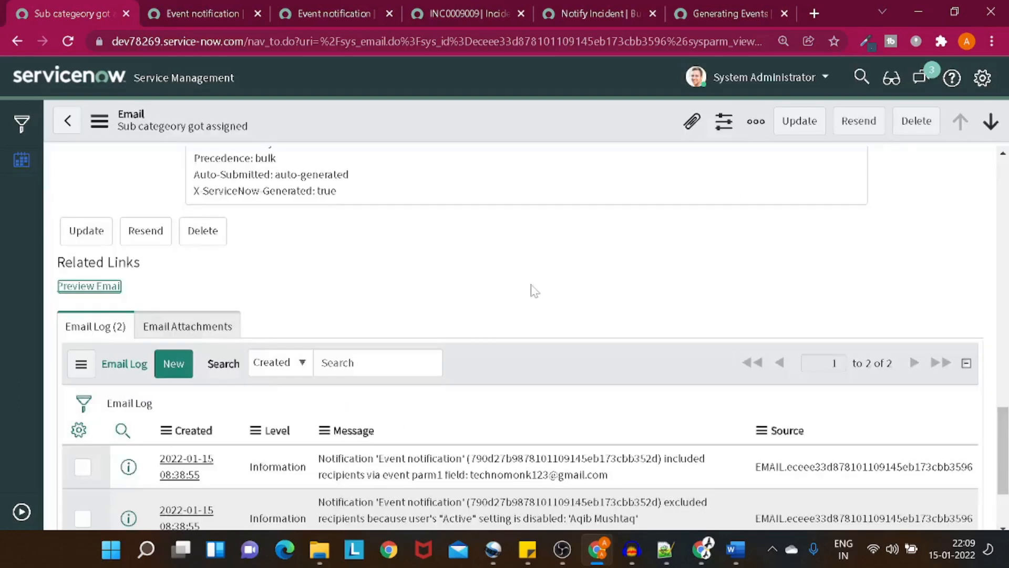
pyautogui.scroll(20, 533, 290)
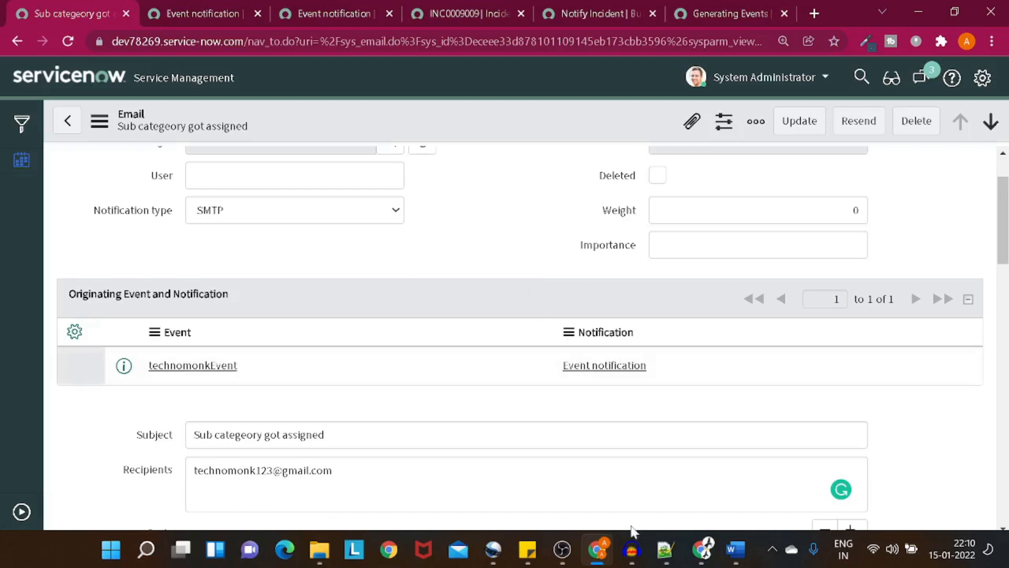
pyautogui.moveTo(553, 561)
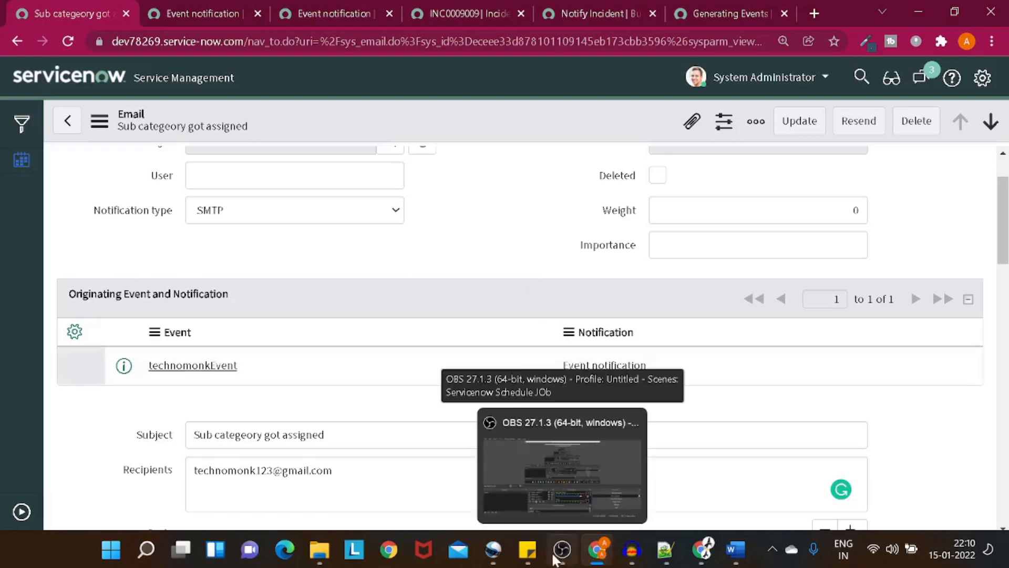
pyautogui.click(584, 479)
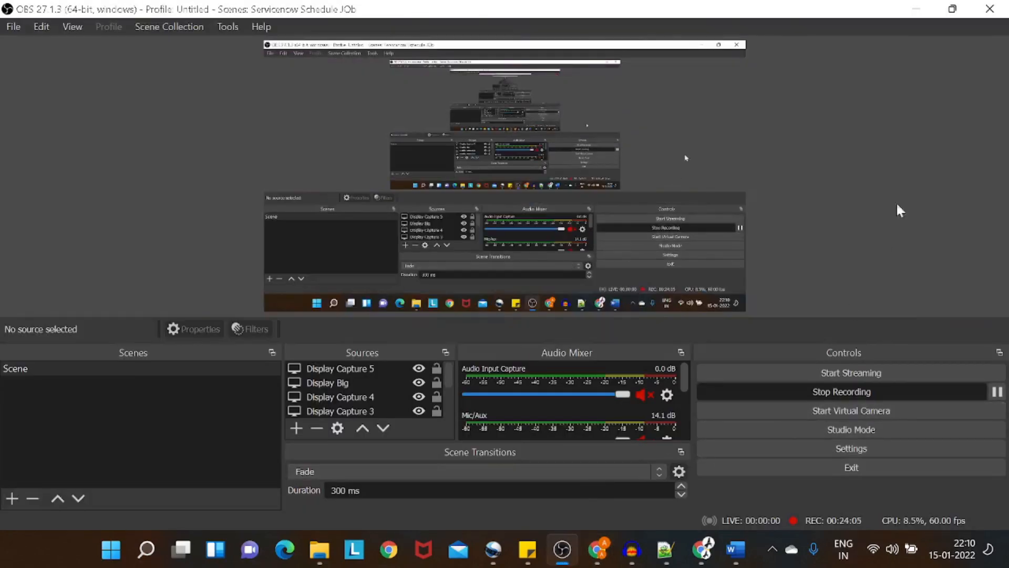
pyautogui.click(914, 9)
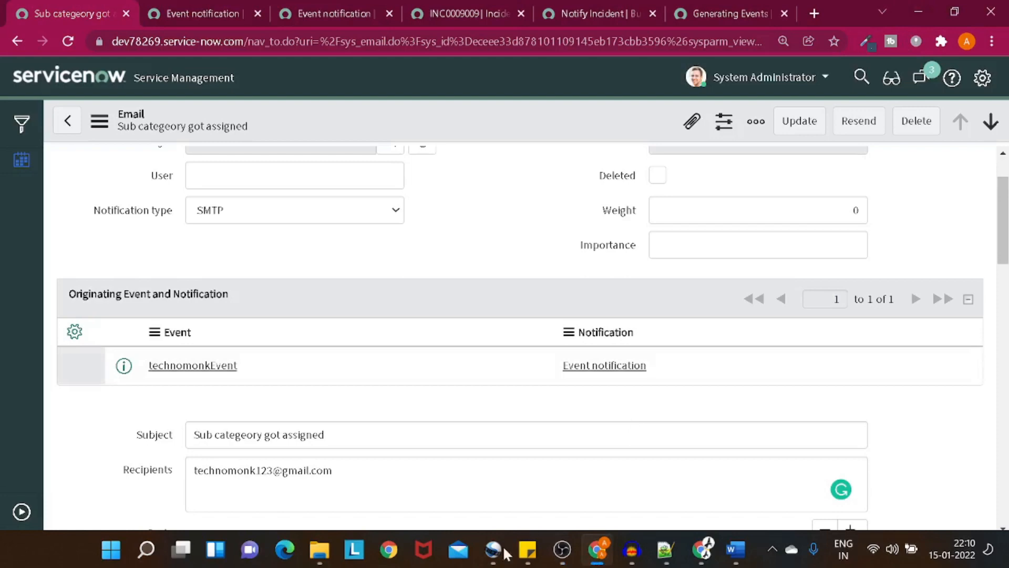
pyautogui.moveTo(493, 549)
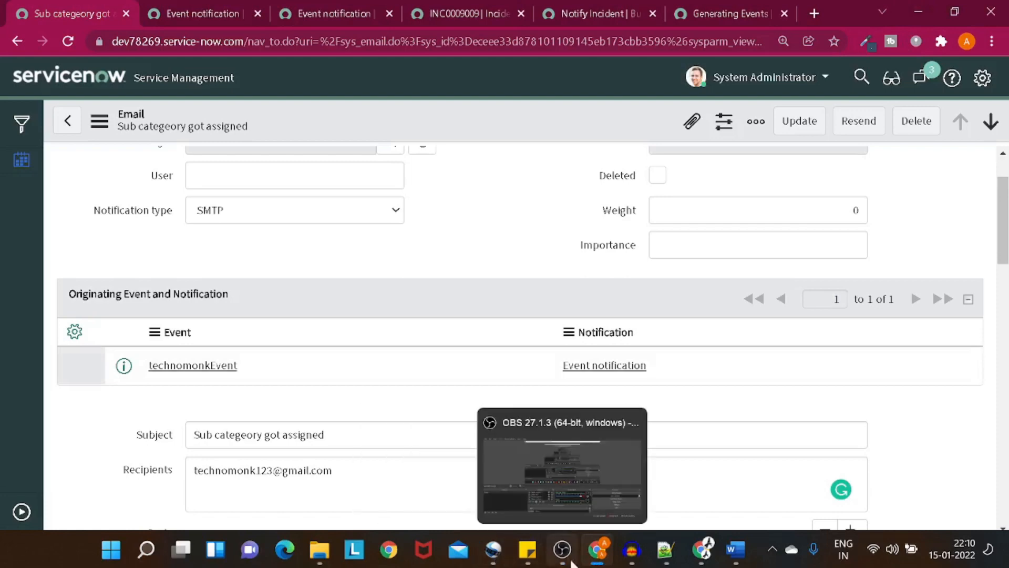